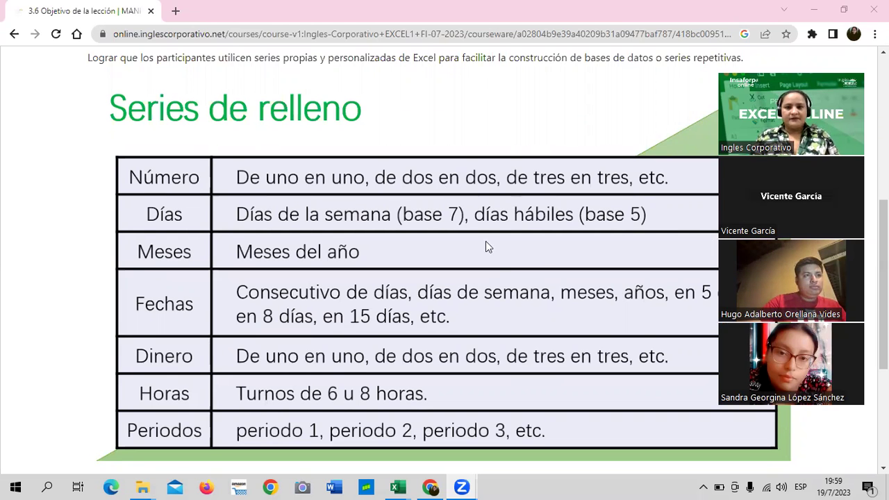
Step: Bring the 3.2 Herramienta formulario workbook to the front
{"action": "scroll", "coordinate": [508, 209], "scroll_direction": "up", "scroll_amount": 1}
{"action": "scroll", "coordinate": [504, 224], "scroll_direction": "down", "scroll_amount": 1}
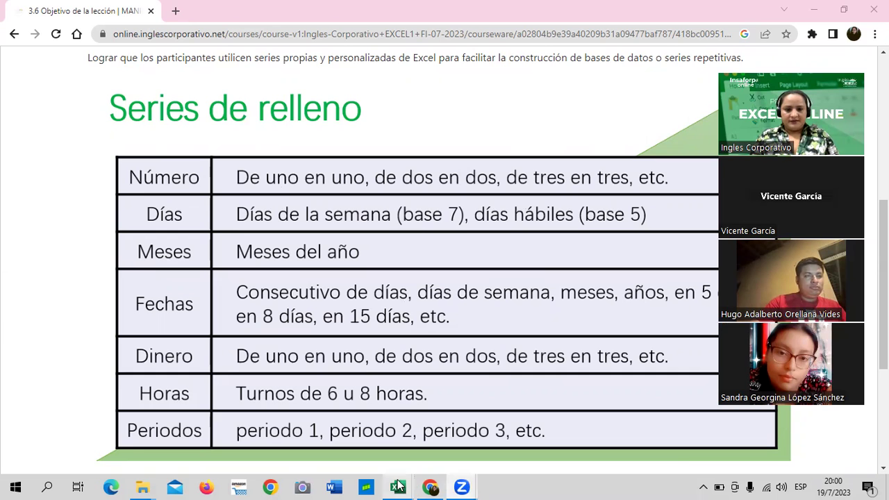
{"action": "mouse_move", "coordinate": [397, 487]}
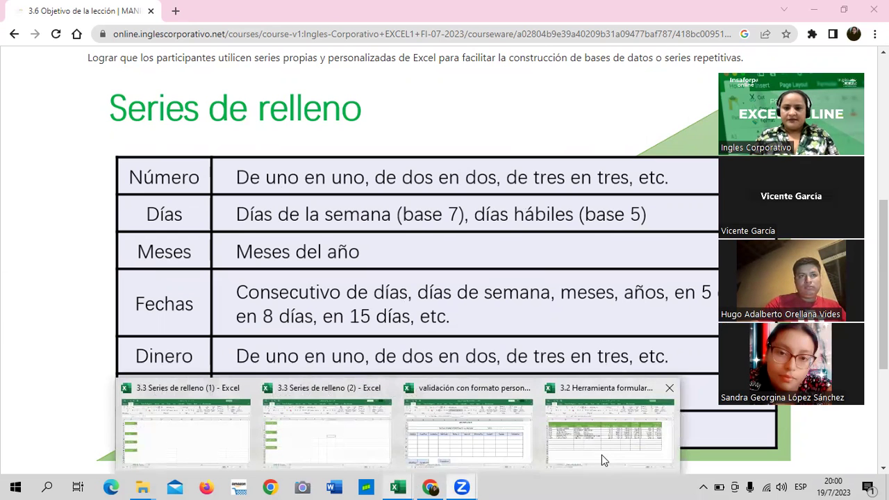
{"action": "left_click", "coordinate": [603, 460]}
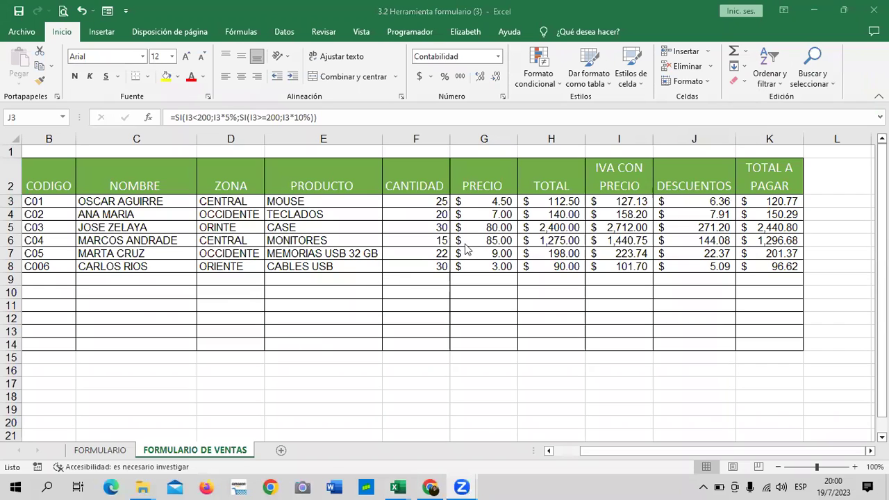
Step: Open and close the Formulario data form for the sales records, checking G3 and I3
{"action": "left_click", "coordinate": [472, 202]}
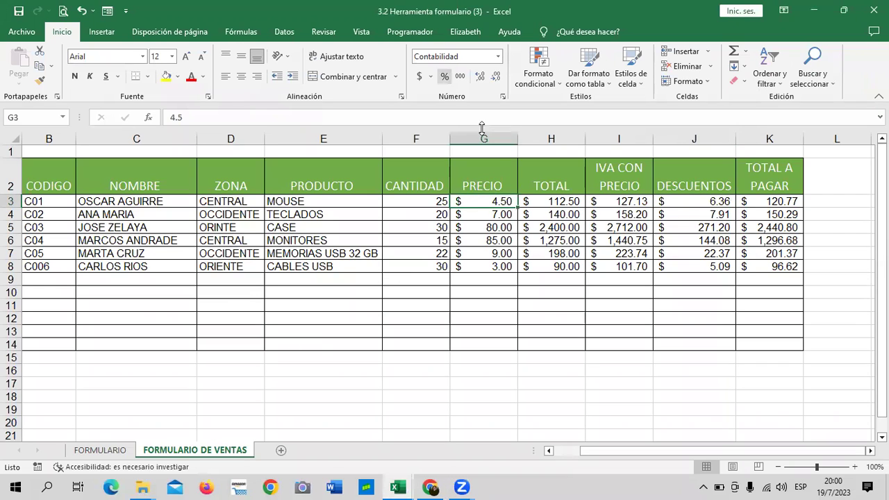
{"action": "left_click", "coordinate": [108, 11]}
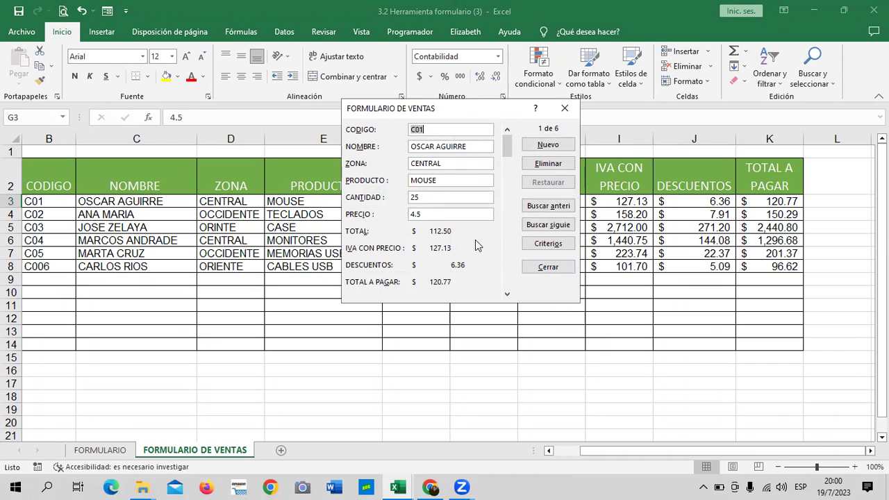
{"action": "left_click", "coordinate": [564, 107]}
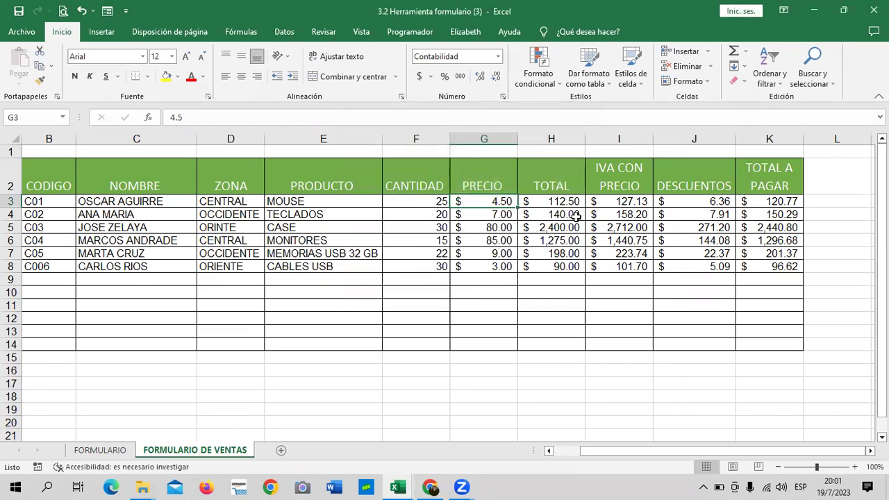
{"action": "left_click", "coordinate": [623, 202]}
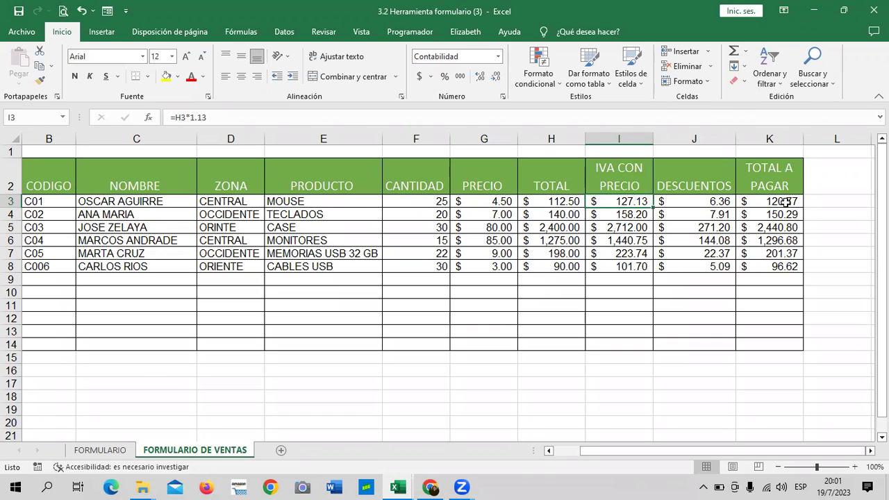
Step: Open J3's nested SI discount formula in the formula bar for editing
{"action": "left_click", "coordinate": [691, 269]}
{"action": "left_click", "coordinate": [696, 200]}
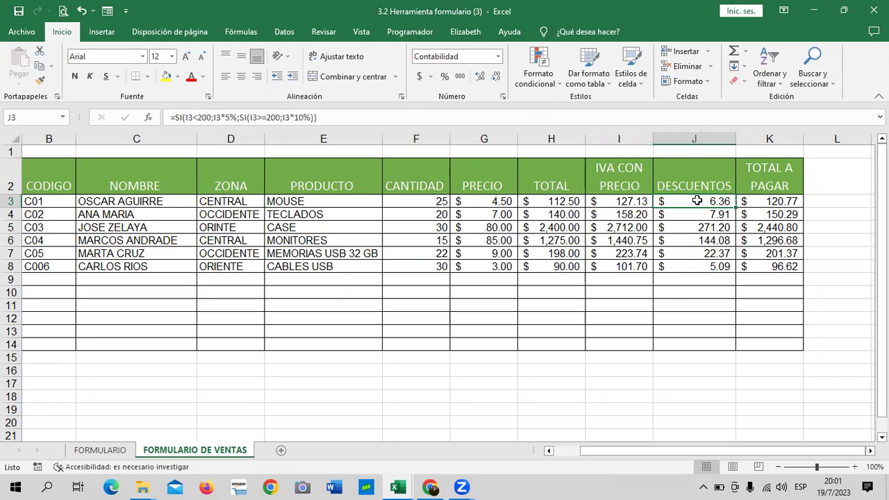
{"action": "left_click", "coordinate": [348, 119]}
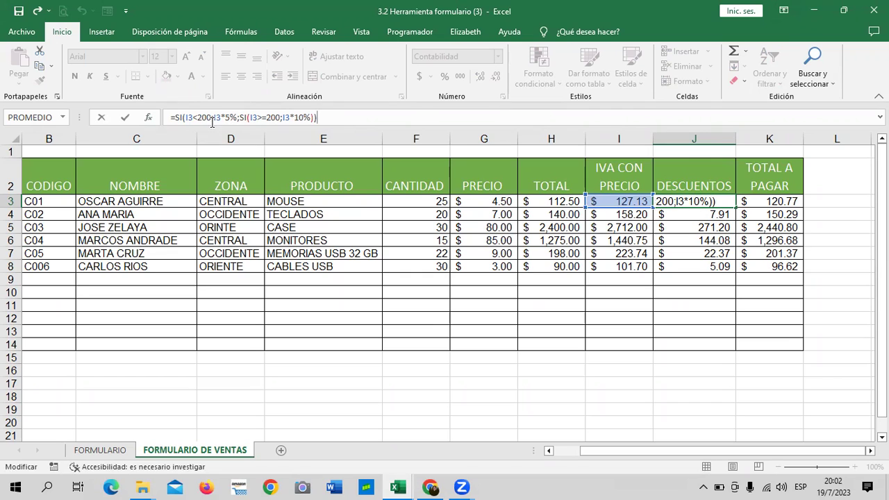
Step: Keep J3 unchanged and browse the Lógicas function list on Fórmulas to find SI
{"action": "key", "text": "Return"}
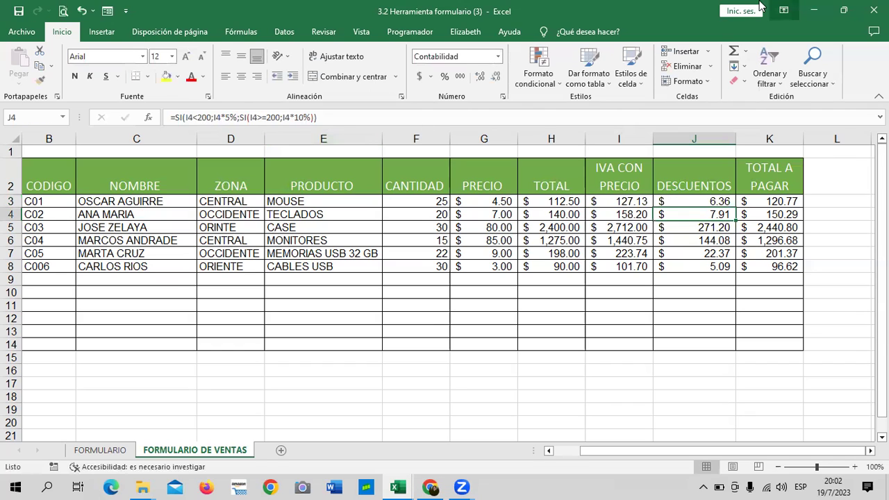
{"action": "left_click", "coordinate": [241, 33]}
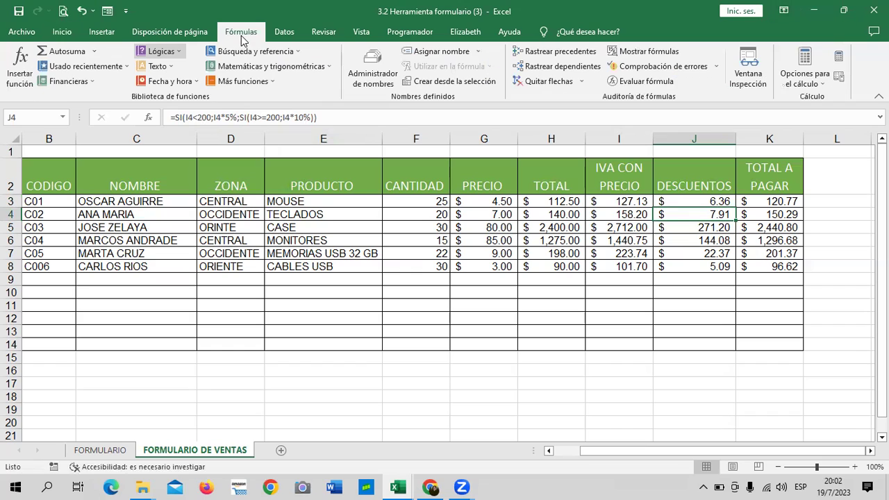
{"action": "left_click", "coordinate": [167, 50]}
{"action": "mouse_move", "coordinate": [159, 114]}
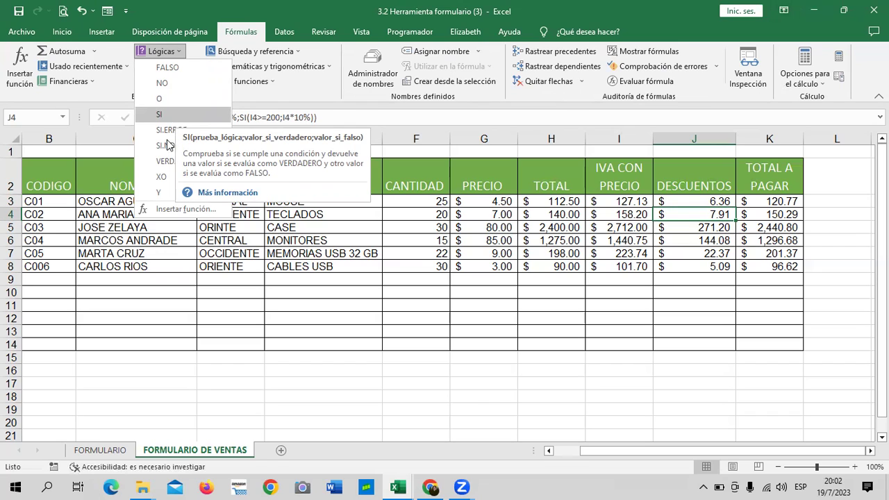
{"action": "left_click", "coordinate": [529, 285]}
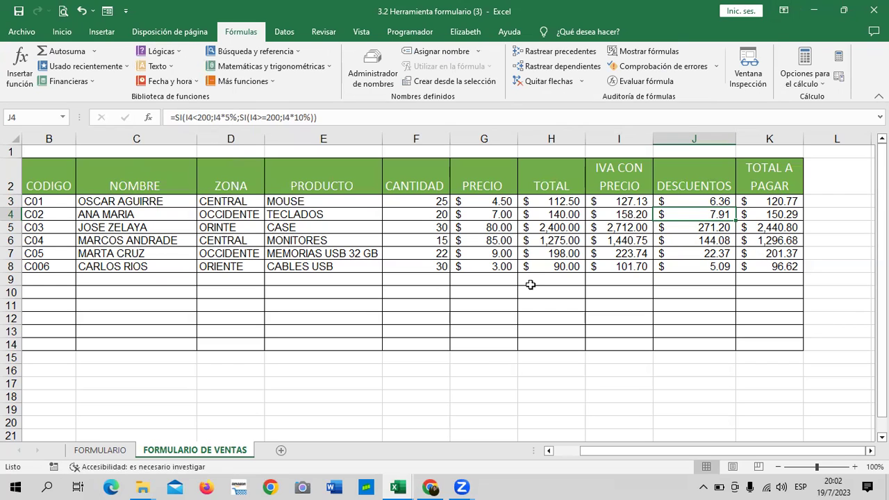
{"action": "left_click", "coordinate": [706, 201]}
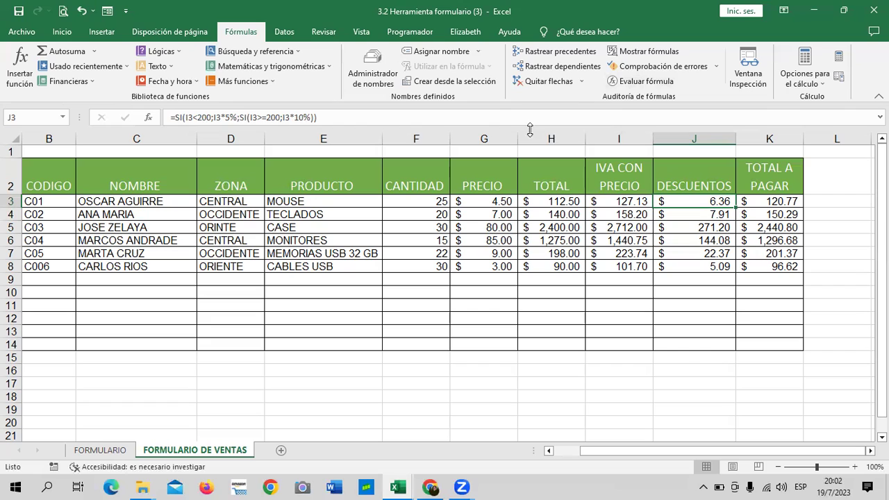
Step: Re-commit the J3 formula, then delete the discount values in J3:J8
{"action": "left_click", "coordinate": [514, 117]}
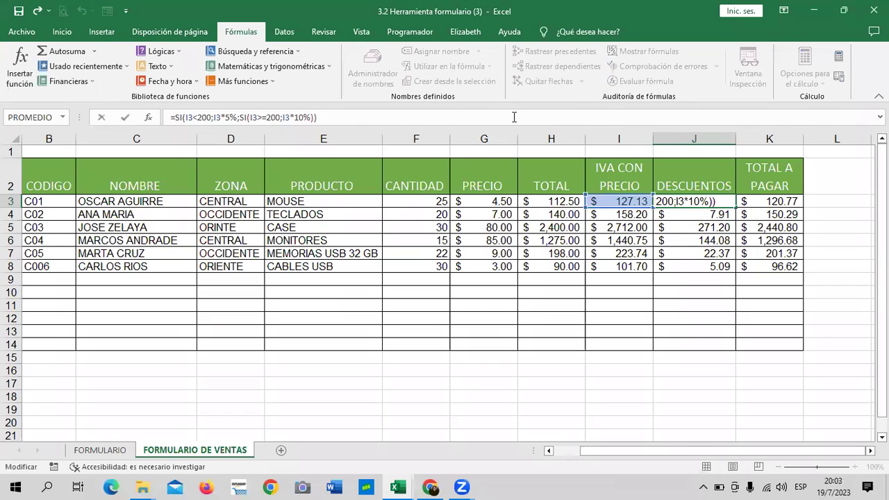
{"action": "key", "text": "Return"}
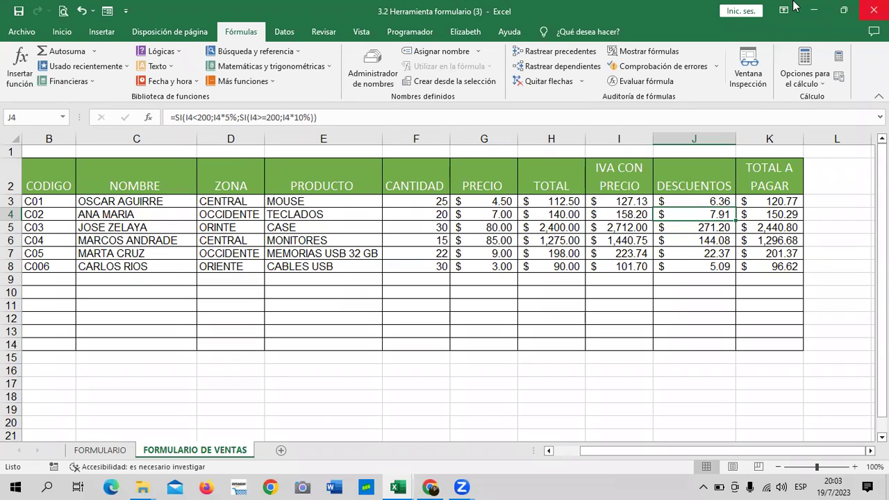
{"action": "left_click_drag", "start_coordinate": [698, 202], "coordinate": [707, 264]}
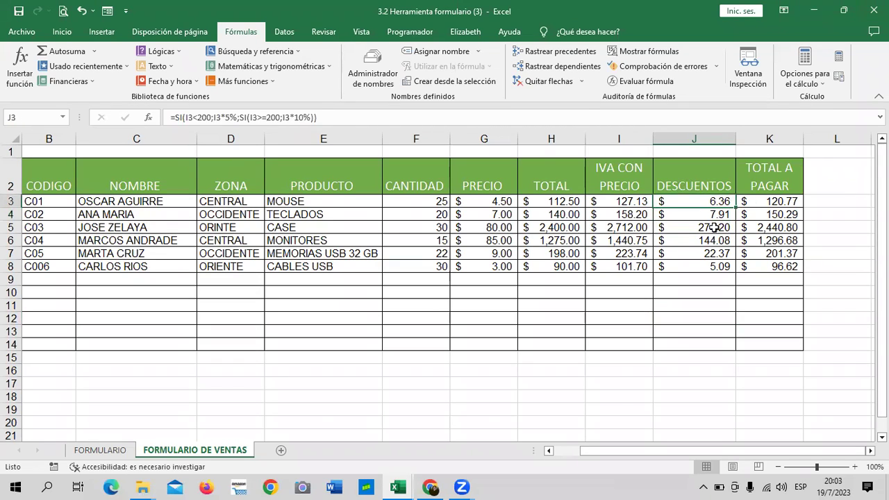
{"action": "key", "text": "Delete"}
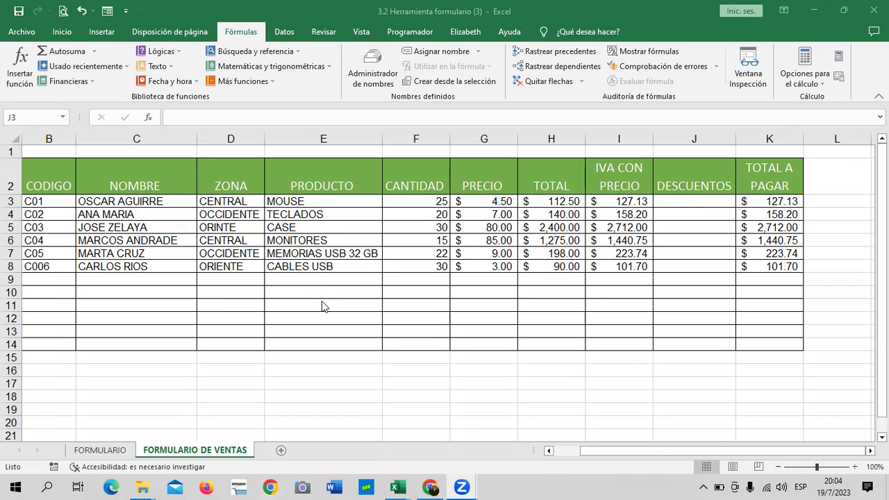
{"action": "left_click", "coordinate": [330, 274]}
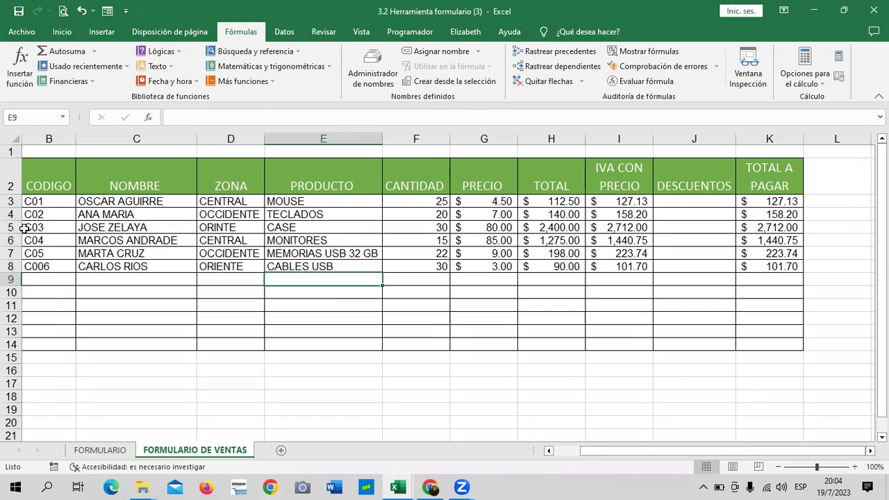
{"action": "left_click", "coordinate": [108, 10]}
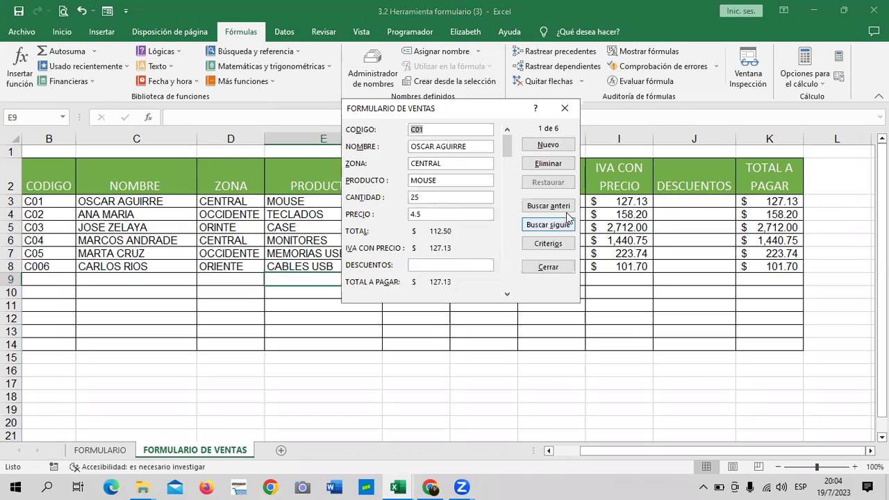
{"action": "left_click", "coordinate": [570, 115]}
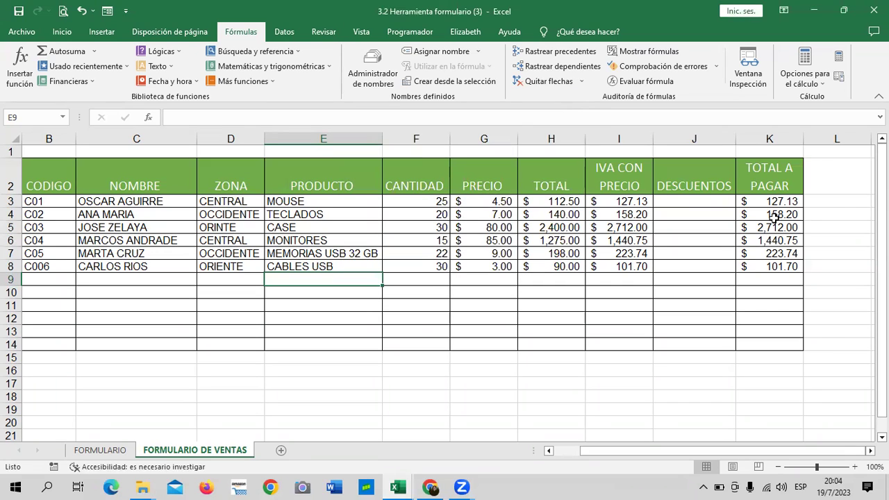
{"action": "left_click", "coordinate": [696, 266]}
{"action": "left_click", "coordinate": [685, 200]}
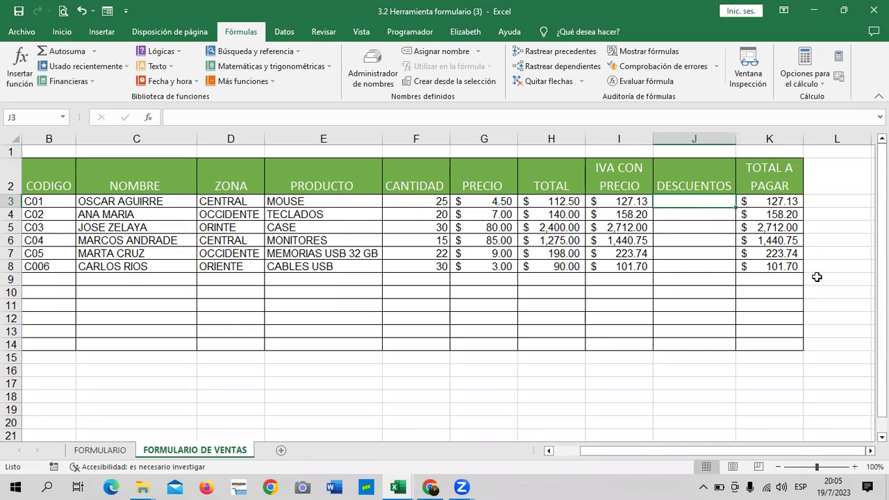
Step: Clear the TOTAL A PAGAR values in K3:K9
{"action": "left_click", "coordinate": [704, 269]}
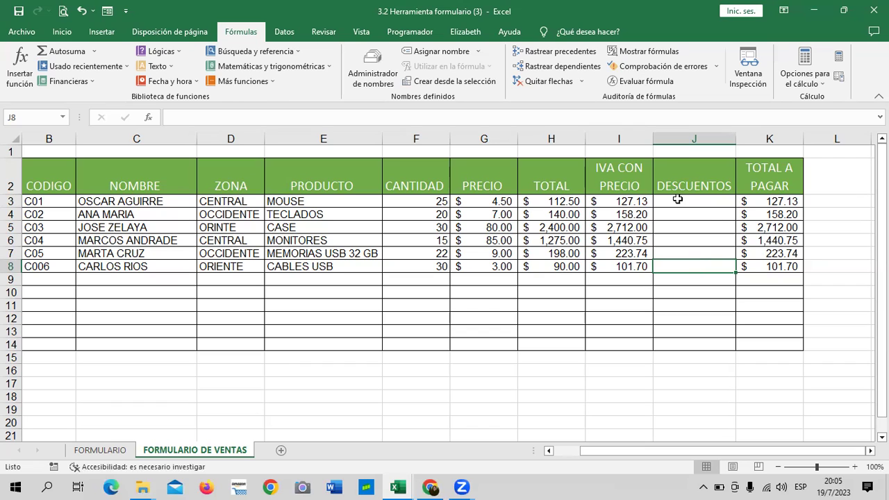
{"action": "left_click", "coordinate": [638, 203]}
{"action": "left_click", "coordinate": [782, 203]}
{"action": "left_click_drag", "start_coordinate": [778, 212], "coordinate": [764, 278]}
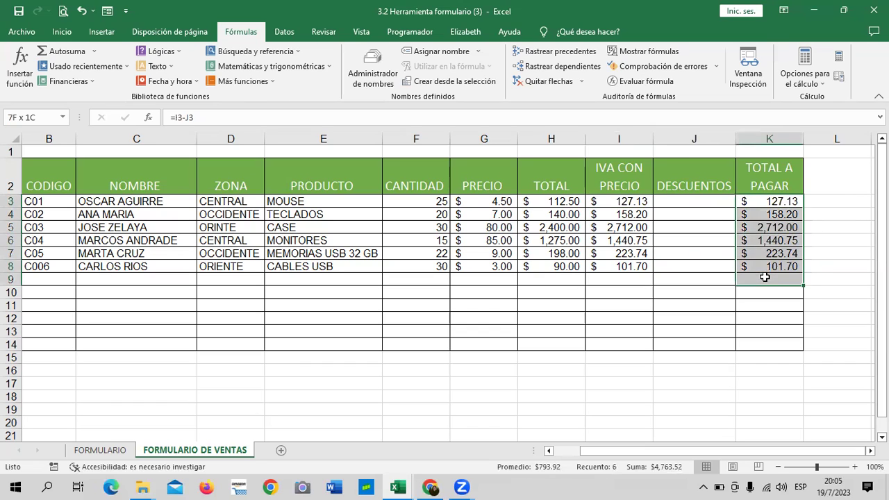
{"action": "key", "text": "Delete"}
{"action": "left_click", "coordinate": [713, 298]}
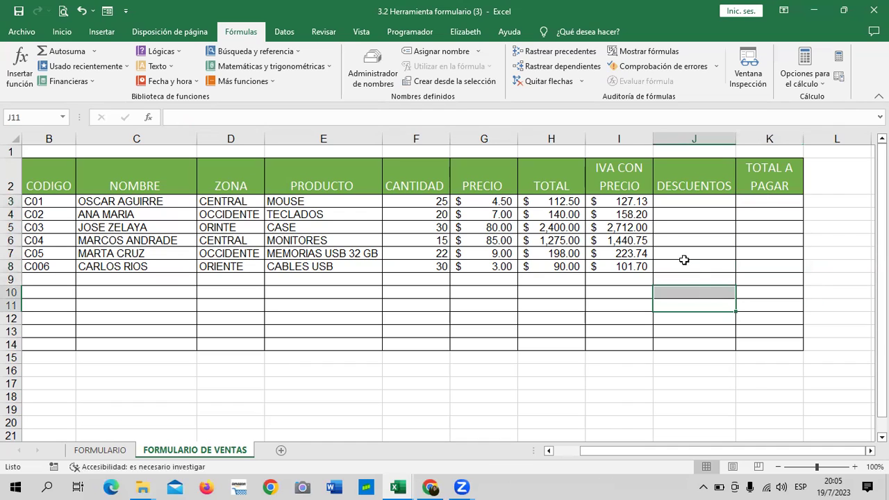
Step: Review the quantity, price, TOTAL and IVA CON PRECIO values in row 3
{"action": "left_click", "coordinate": [635, 203]}
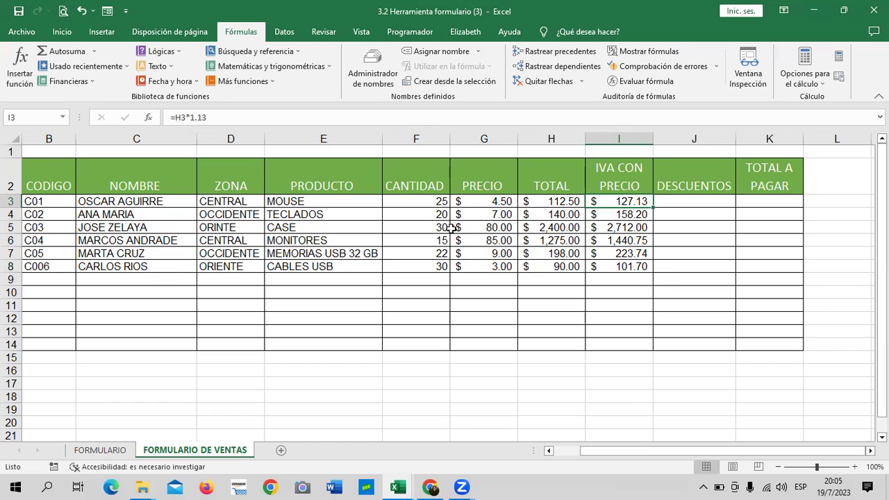
{"action": "left_click", "coordinate": [435, 202]}
{"action": "left_click", "coordinate": [482, 199]}
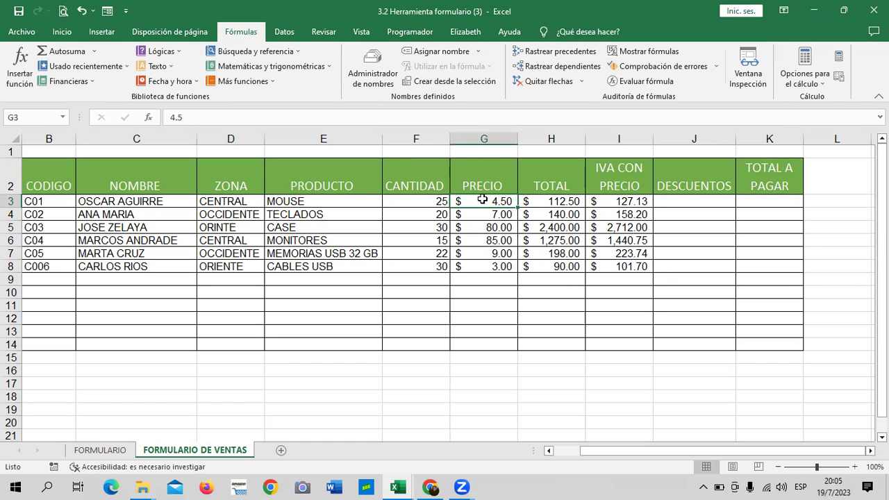
{"action": "left_click", "coordinate": [549, 200]}
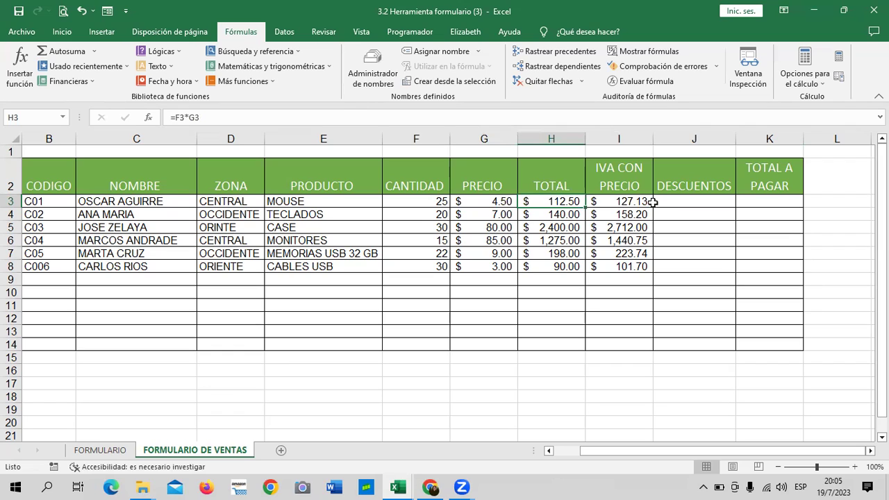
{"action": "left_click", "coordinate": [631, 202]}
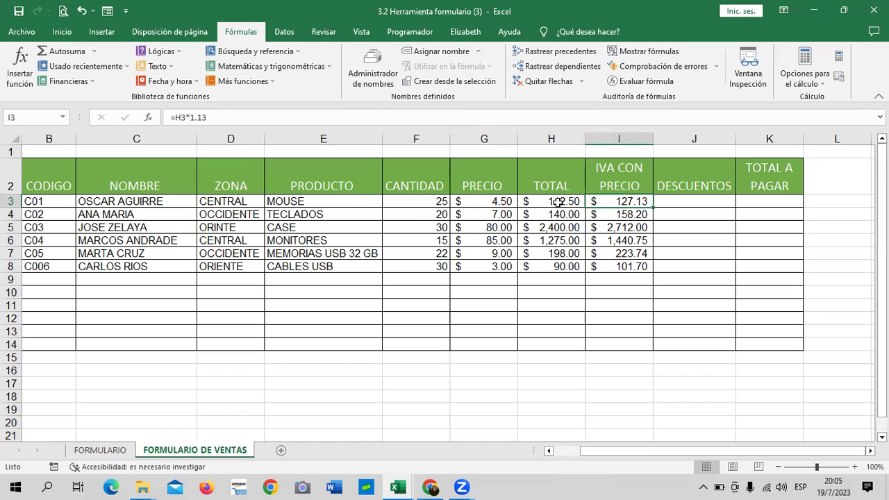
{"action": "left_click", "coordinate": [681, 293]}
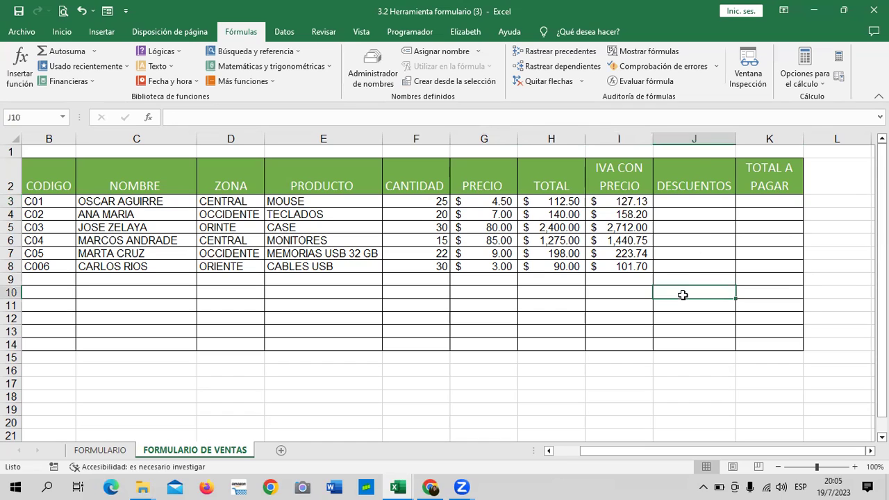
{"action": "left_click", "coordinate": [674, 198]}
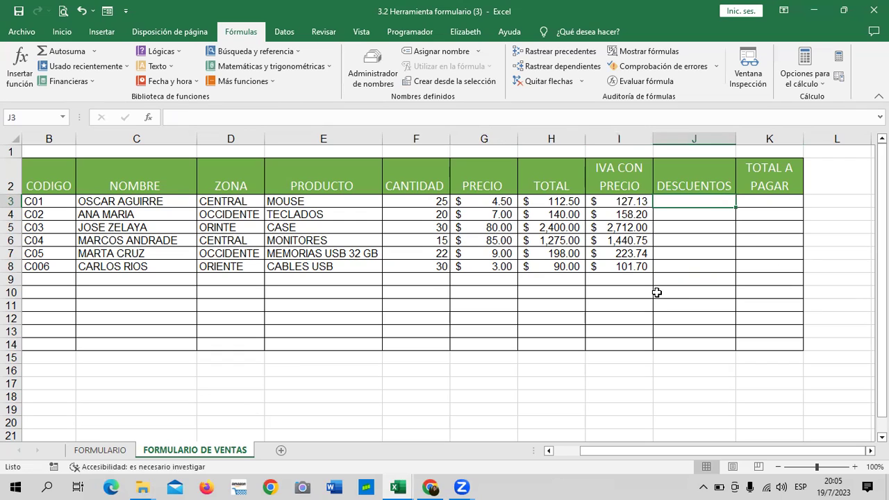
{"action": "left_click", "coordinate": [765, 202]}
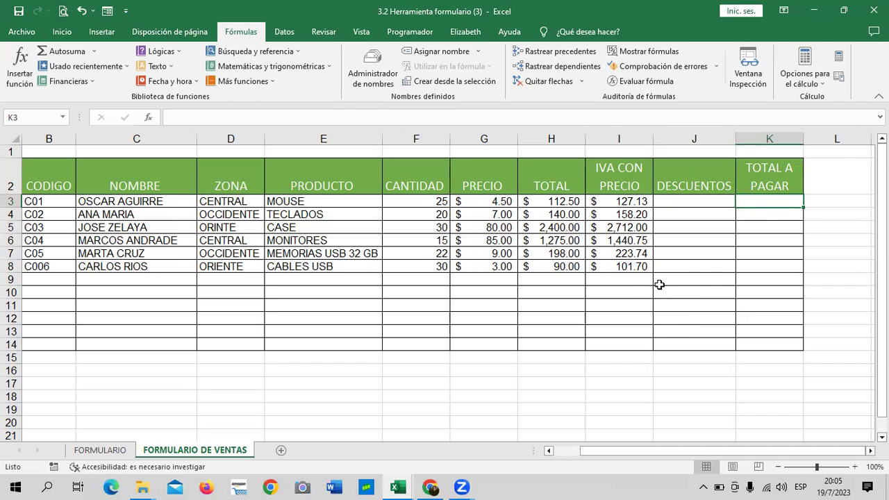
{"action": "left_click", "coordinate": [728, 293]}
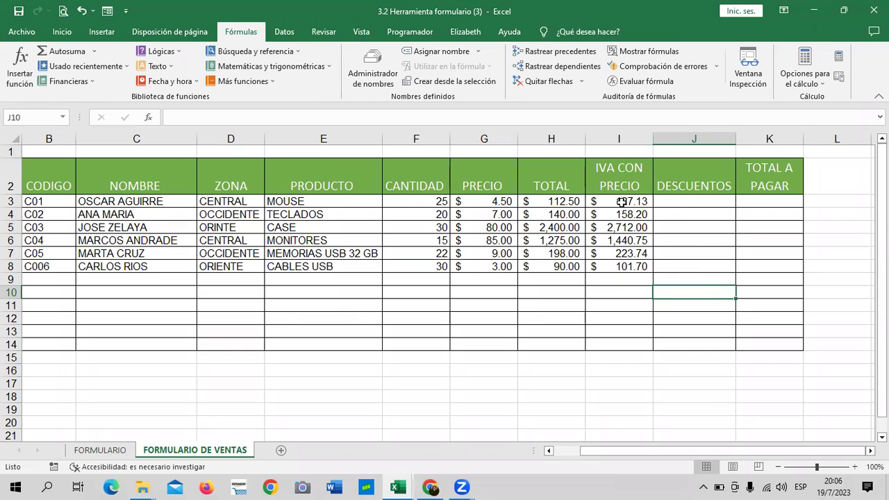
Step: Check the IVA CON PRECIO formulas in rows 5 and 8, then start a formula with '=' in J3
{"action": "left_click", "coordinate": [610, 267]}
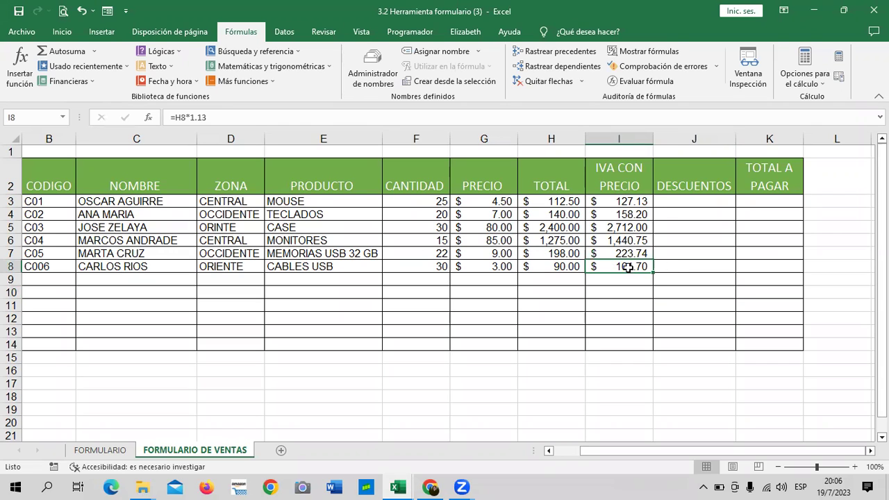
{"action": "left_click", "coordinate": [646, 228]}
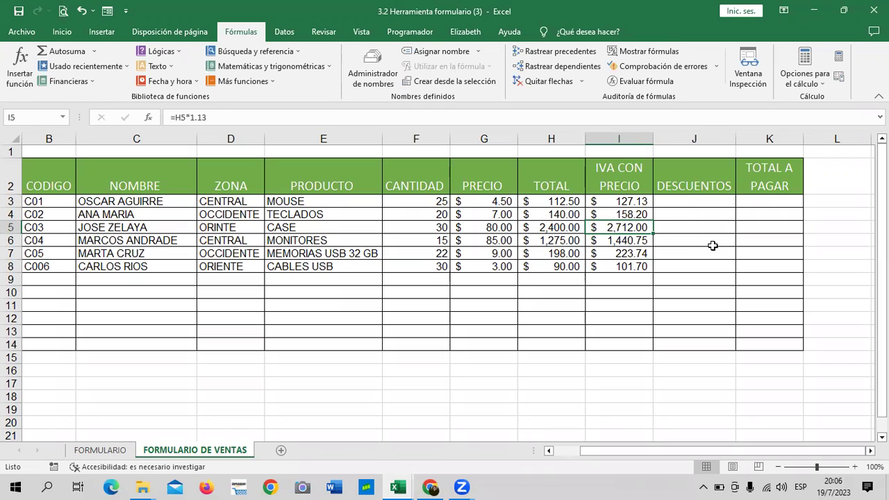
{"action": "left_click", "coordinate": [667, 264]}
{"action": "left_click", "coordinate": [692, 204]}
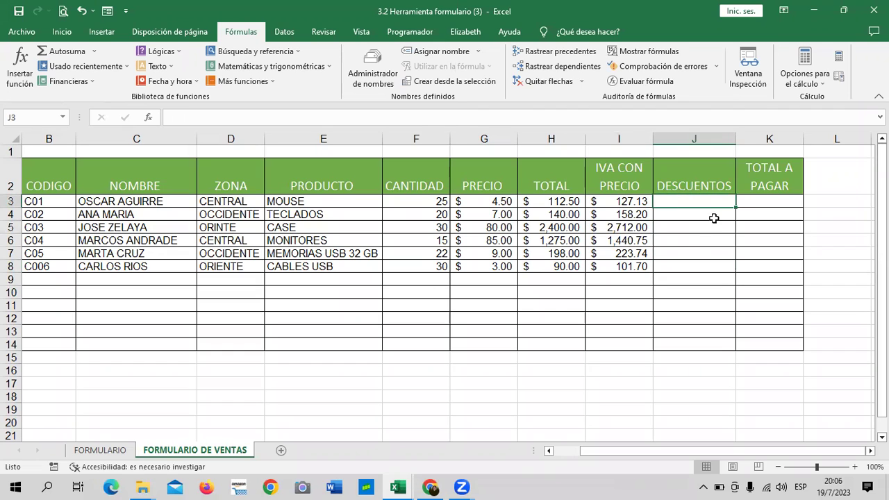
{"action": "type", "text": "="}
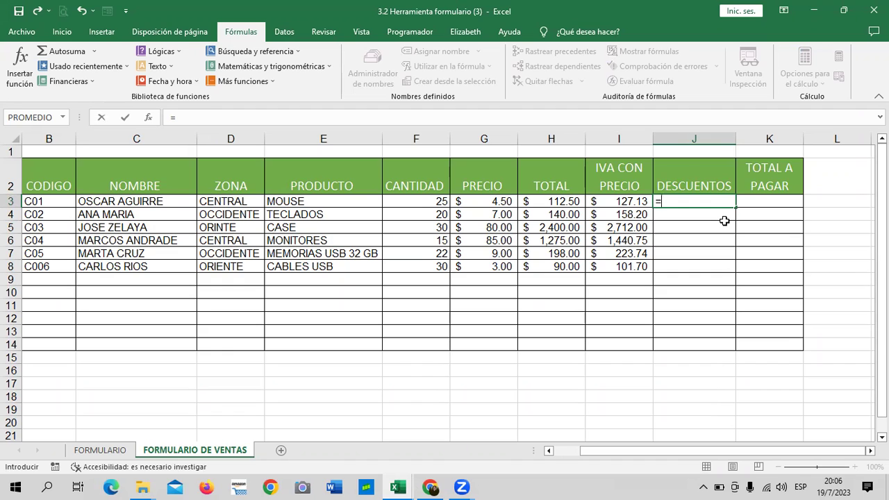
Step: Enter =SI(I3<200;I3*5%;SI(I3>=200;I3*10%)) in J3, picking I3 for each reference
{"action": "type", "text": "si"}
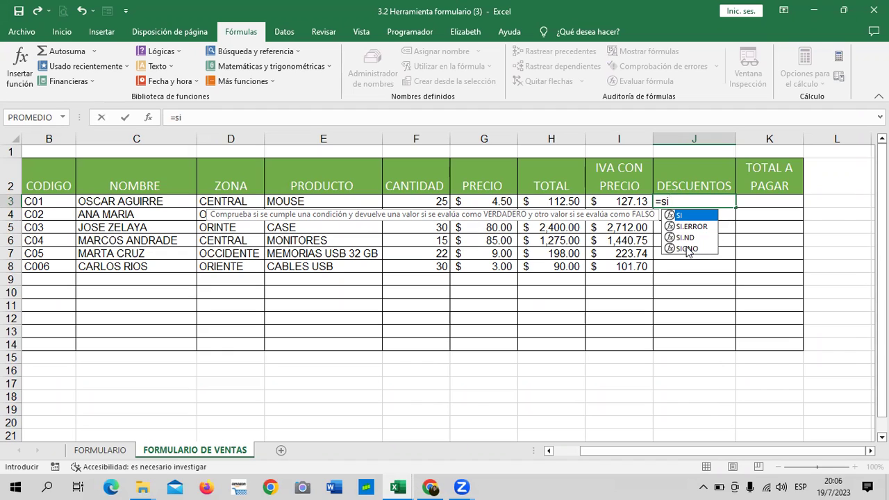
{"action": "type", "text": "("}
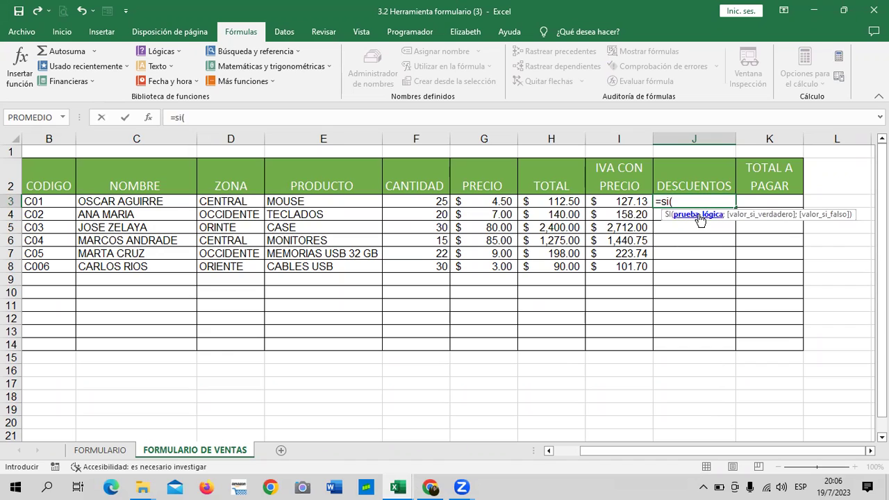
{"action": "left_click", "coordinate": [615, 201]}
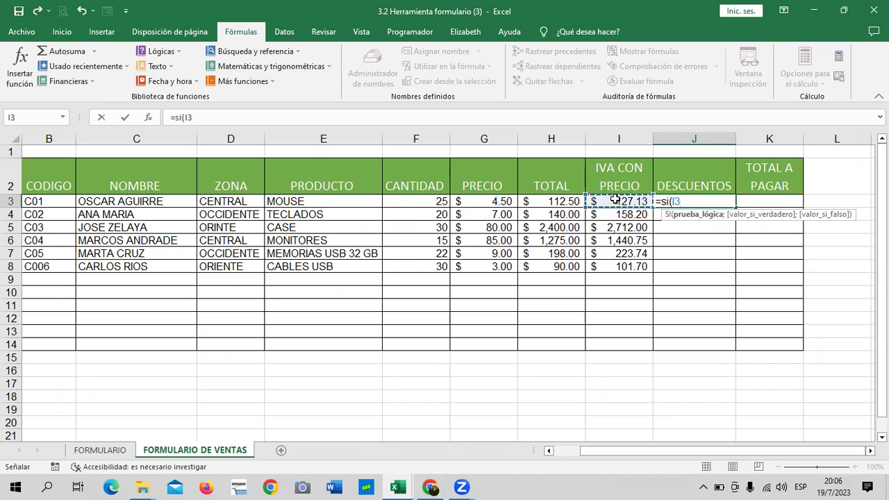
{"action": "type", "text": "<200;"}
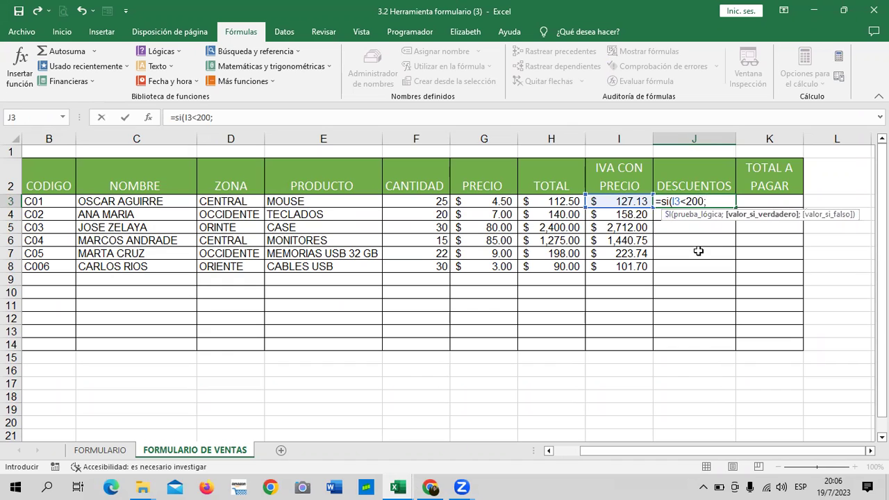
{"action": "left_click", "coordinate": [624, 201]}
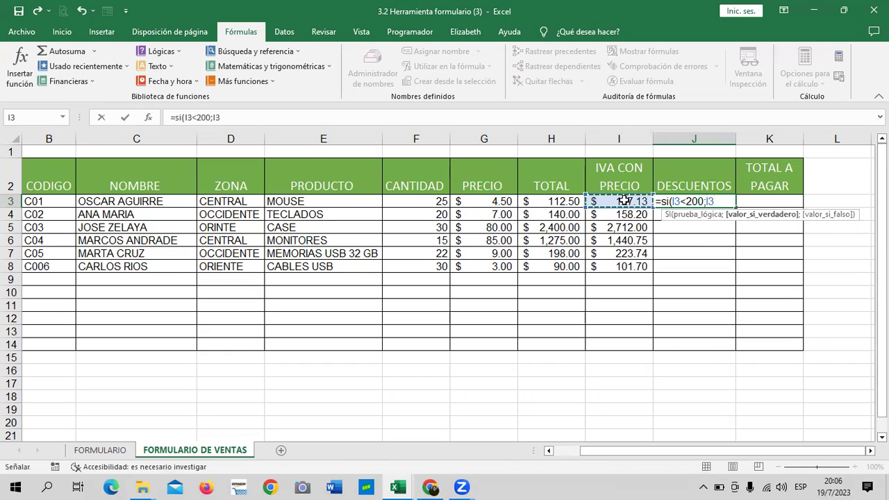
{"action": "type", "text": "*5"}
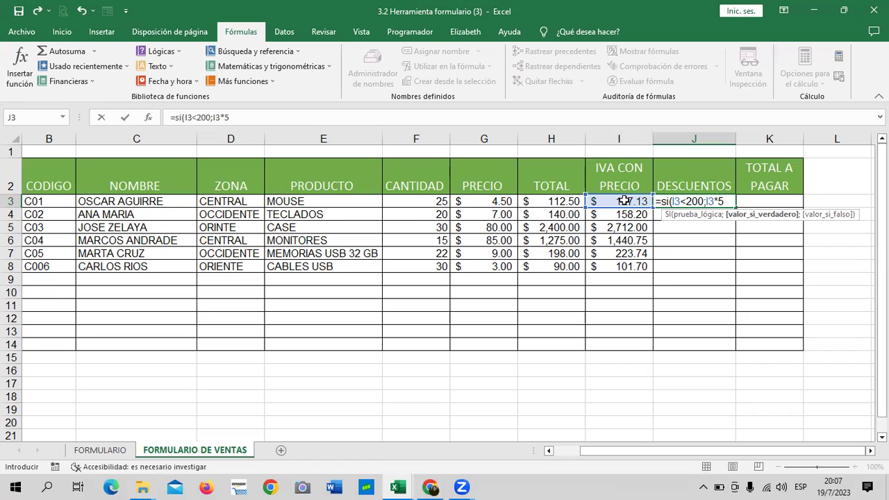
{"action": "type", "text": "%"}
{"action": "type", "text": ";"}
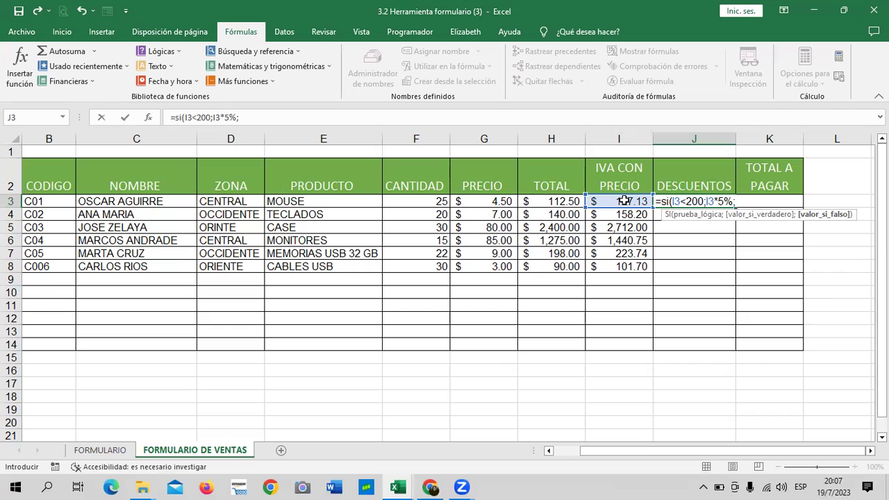
{"action": "type", "text": "si"}
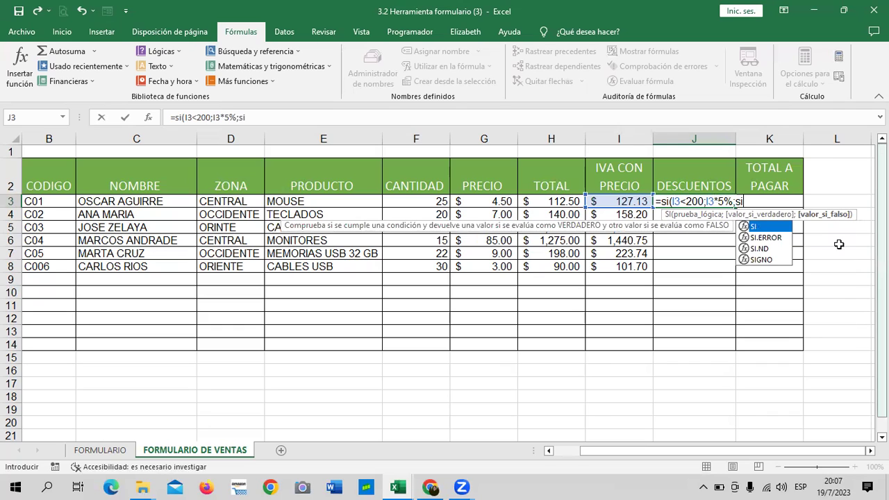
{"action": "double_click", "coordinate": [772, 224]}
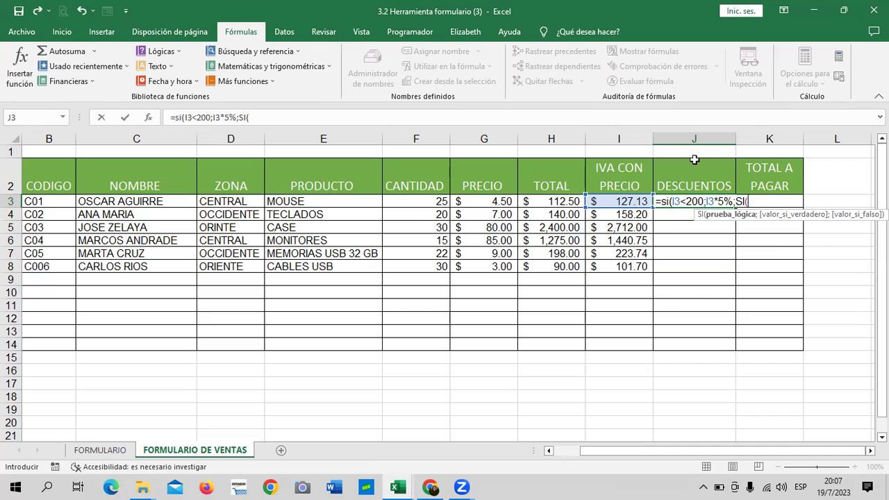
{"action": "left_click", "coordinate": [620, 201]}
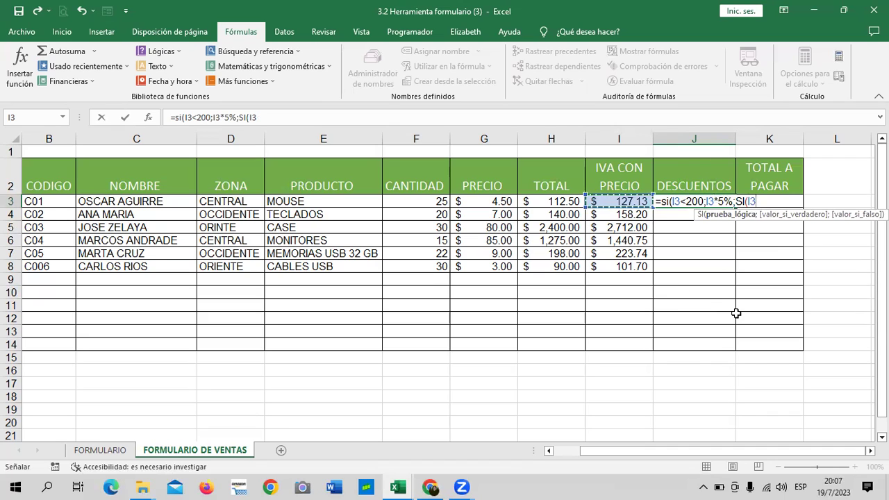
{"action": "type", "text": ">=200"}
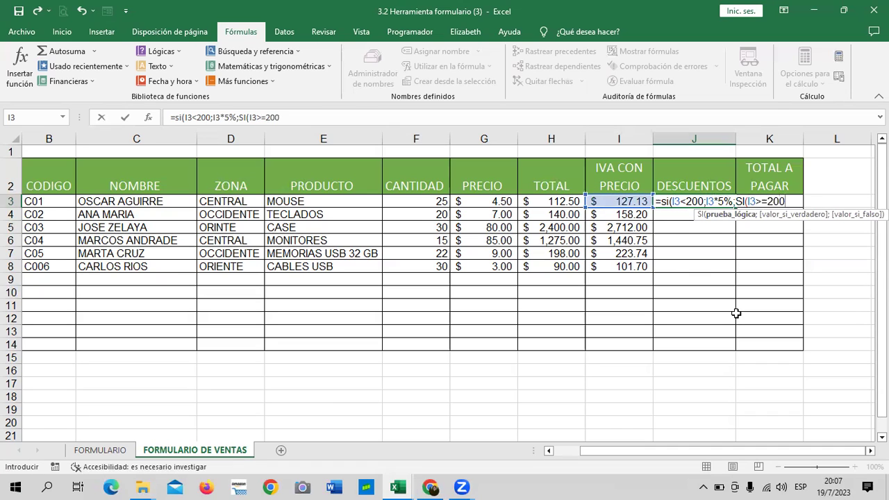
{"action": "type", "text": ";"}
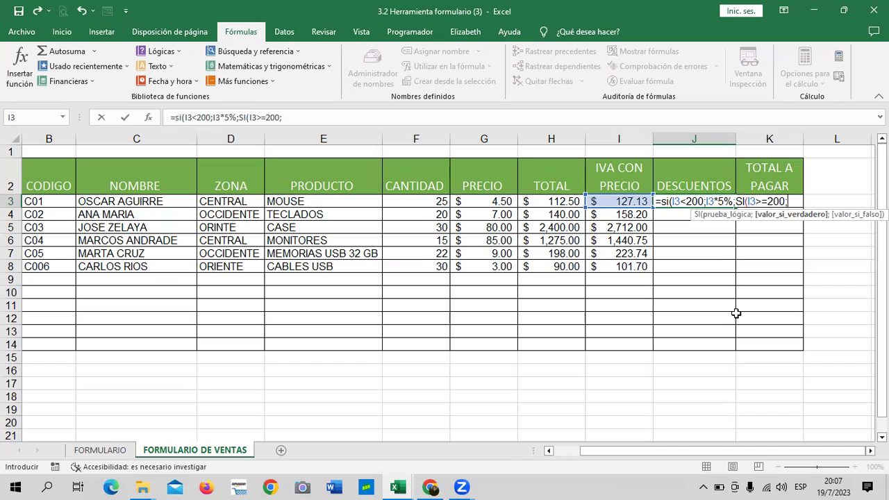
{"action": "left_click", "coordinate": [634, 200]}
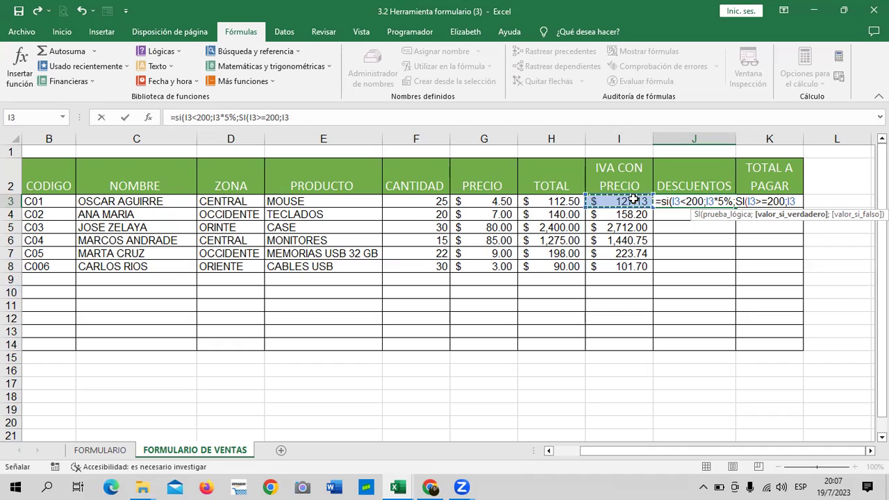
{"action": "type", "text": "*10"}
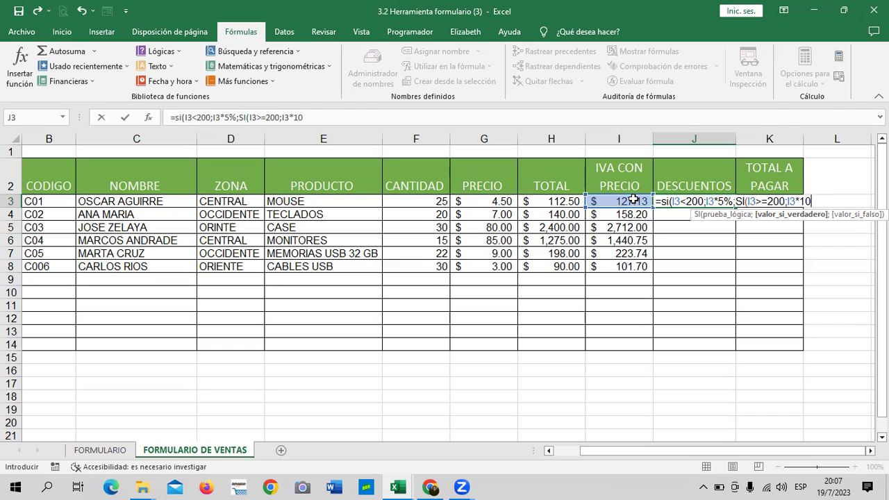
{"action": "type", "text": "%))"}
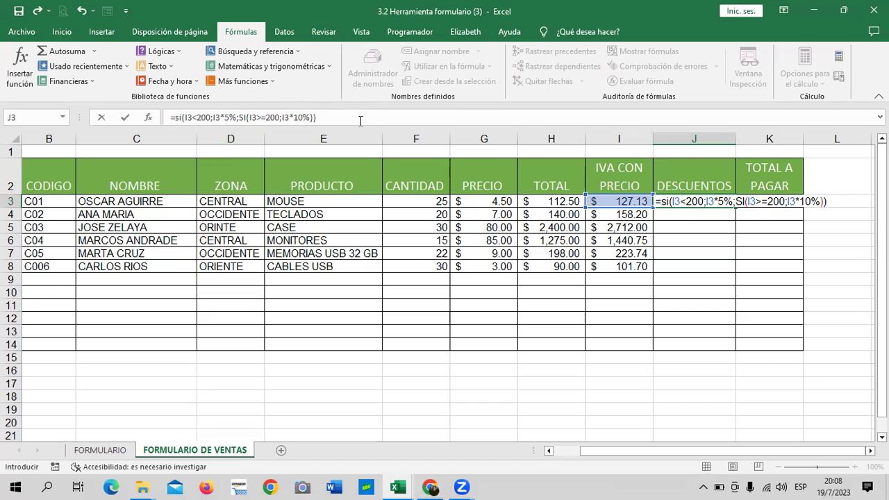
{"action": "key", "text": "Return"}
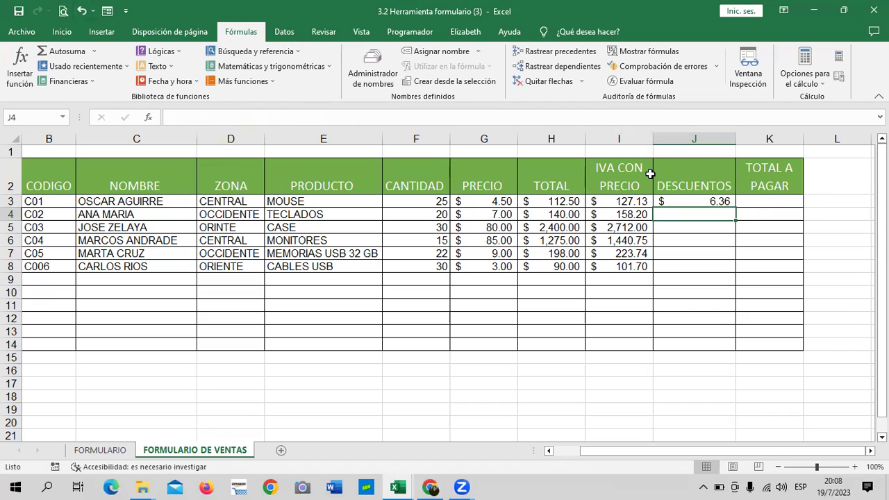
{"action": "left_click", "coordinate": [687, 200]}
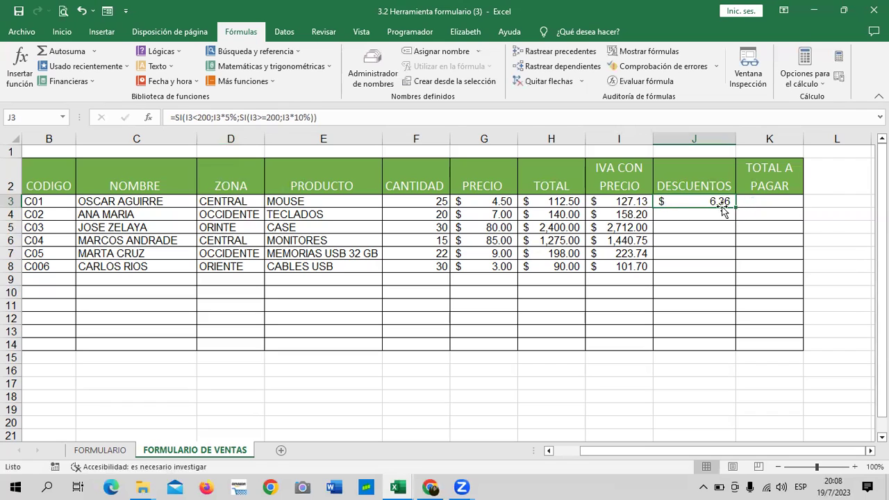
{"action": "left_click_drag", "start_coordinate": [734, 207], "coordinate": [739, 270]}
{"action": "left_click", "coordinate": [757, 256]}
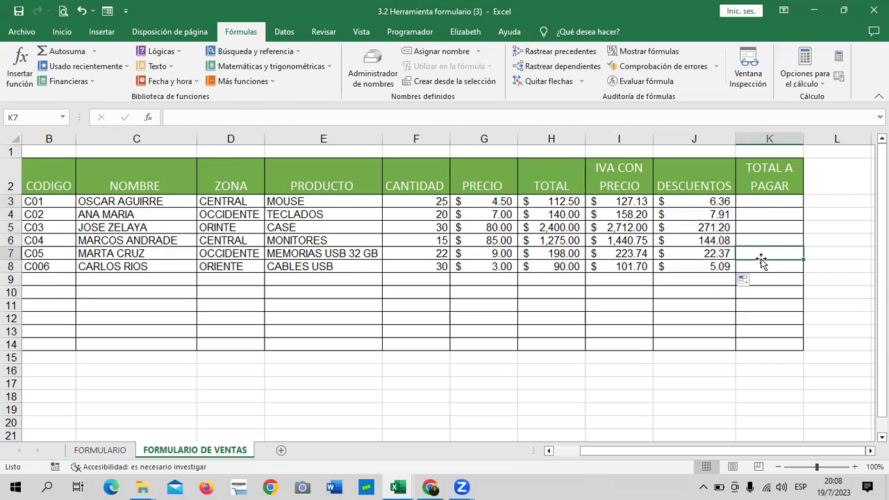
{"action": "left_click", "coordinate": [719, 215]}
{"action": "left_click", "coordinate": [627, 213]}
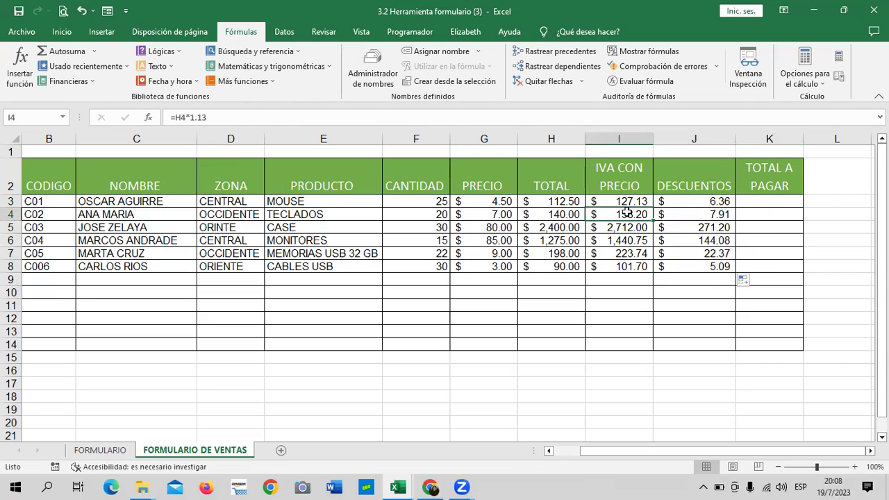
{"action": "left_click", "coordinate": [681, 216]}
{"action": "left_click", "coordinate": [663, 227]}
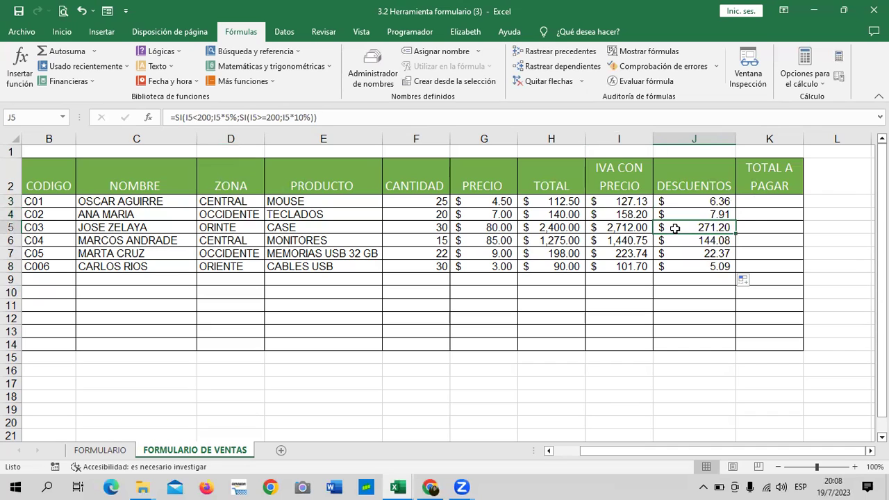
{"action": "left_click", "coordinate": [629, 231]}
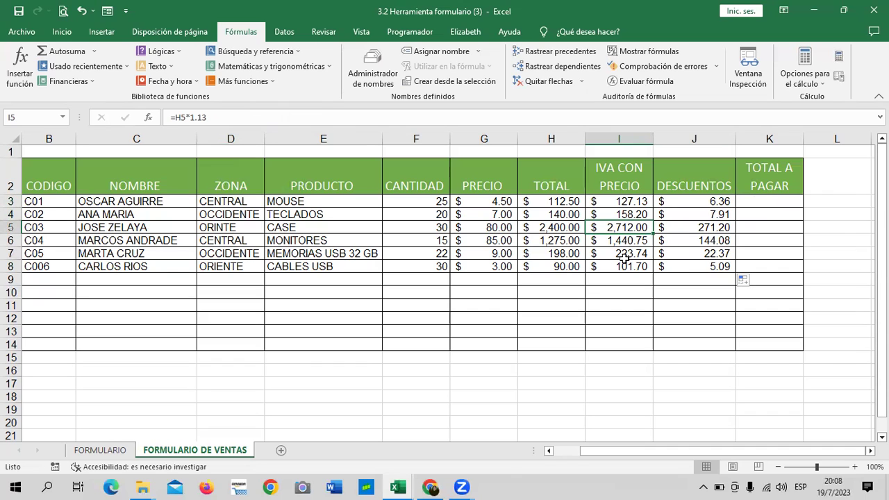
{"action": "left_click", "coordinate": [722, 252]}
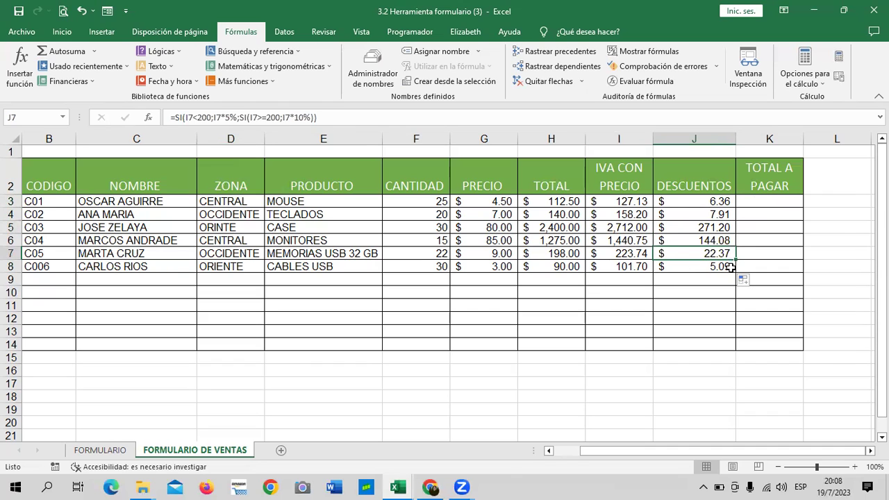
{"action": "left_click", "coordinate": [637, 240]}
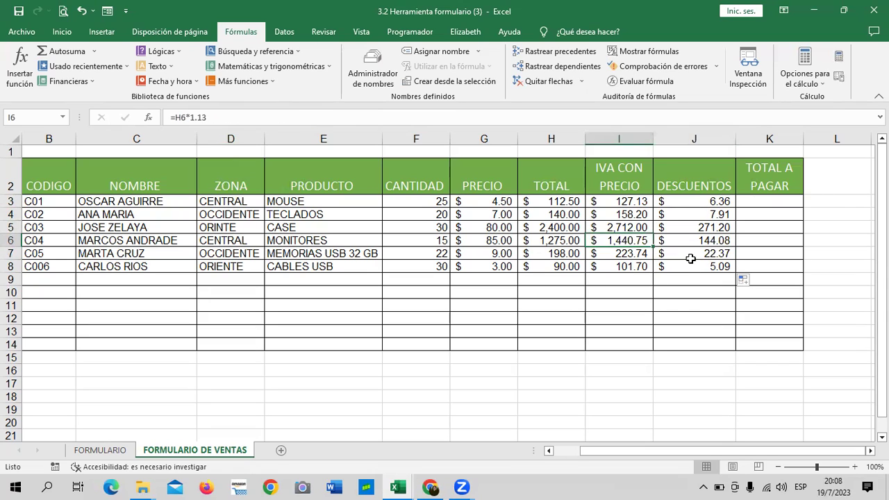
{"action": "left_click", "coordinate": [691, 249]}
{"action": "left_click", "coordinate": [678, 270]}
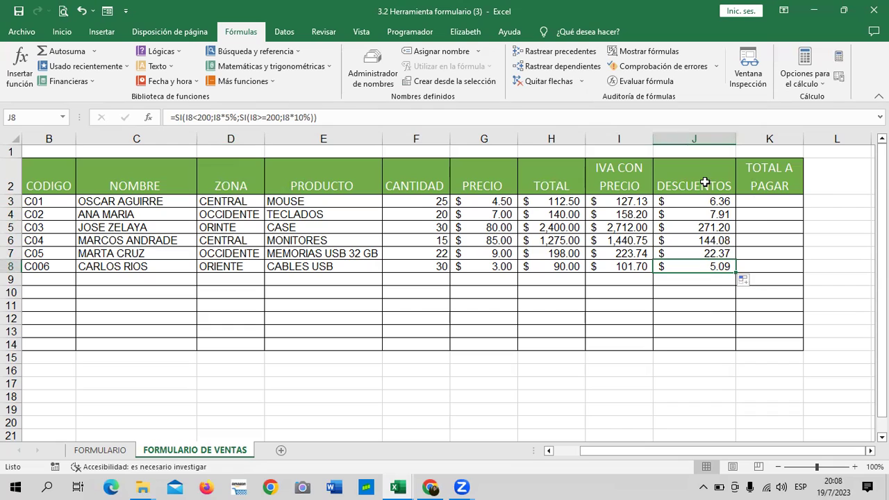
{"action": "left_click", "coordinate": [618, 203]}
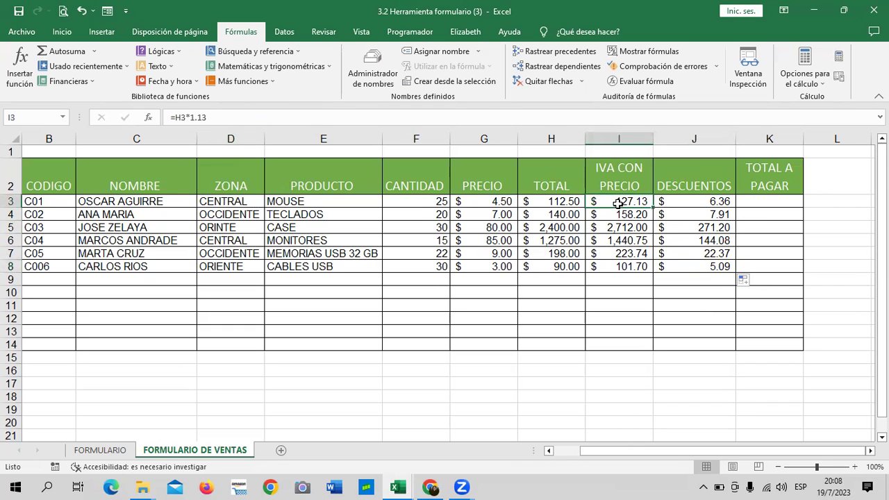
{"action": "left_click", "coordinate": [706, 202]}
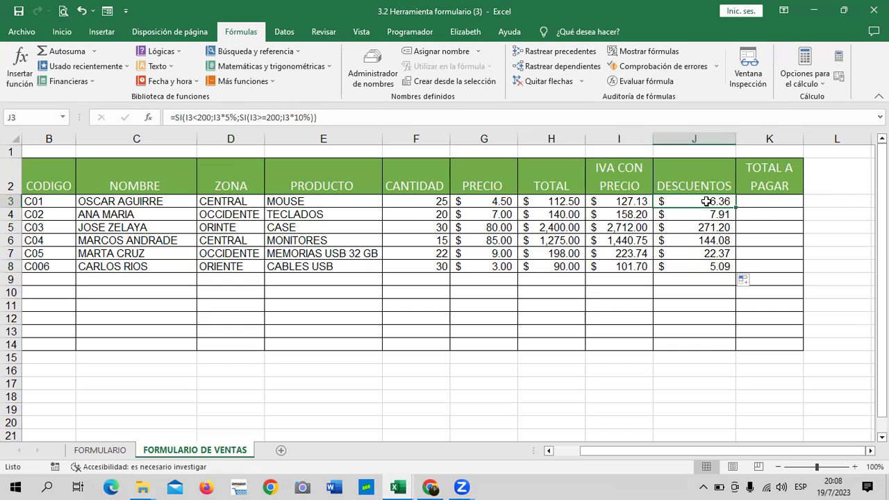
{"action": "left_click", "coordinate": [749, 200]}
Step: Enter =I3-J3 in K3 and fill it down through K8
{"action": "type", "text": "="}
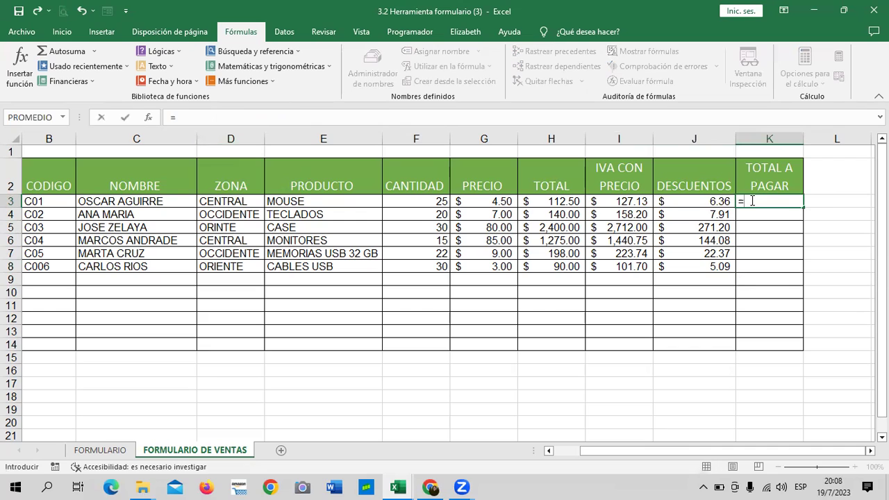
{"action": "left_click", "coordinate": [605, 200]}
{"action": "type", "text": "-"}
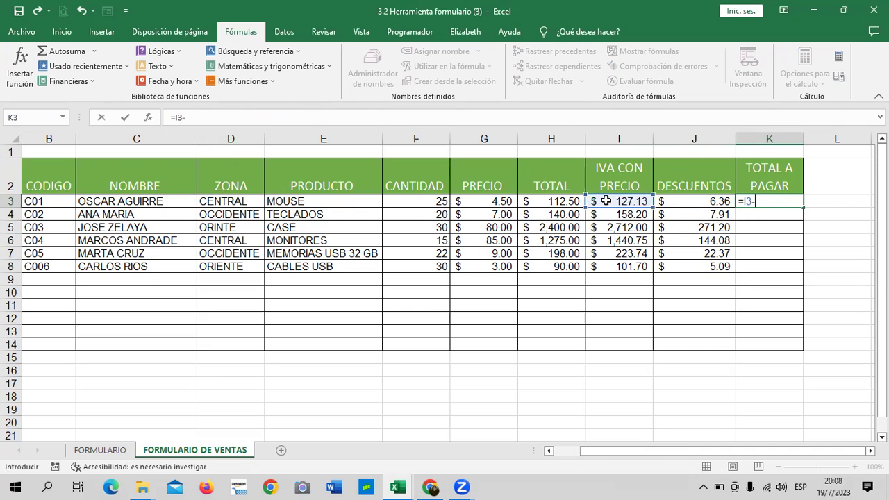
{"action": "left_click", "coordinate": [699, 201]}
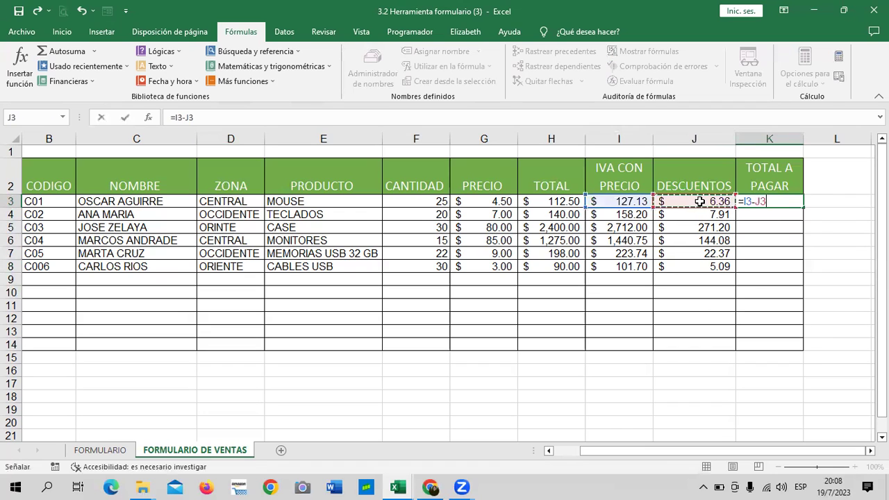
{"action": "key", "text": "Return"}
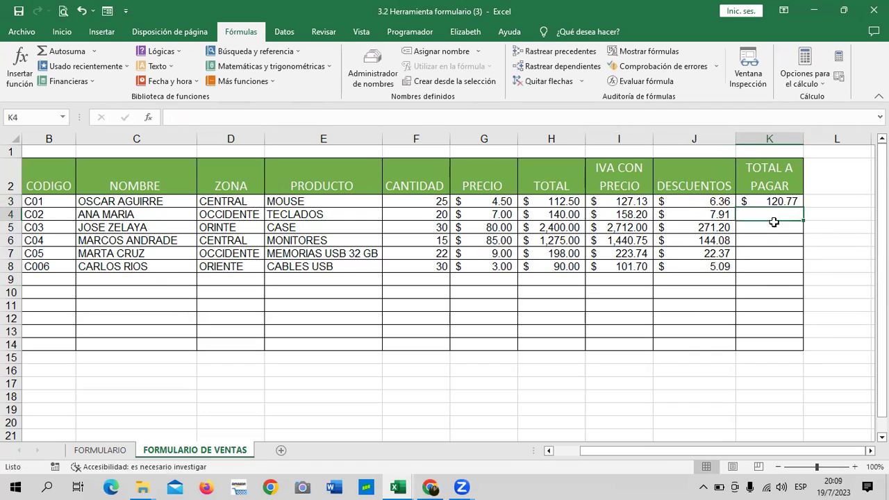
{"action": "left_click", "coordinate": [629, 200]}
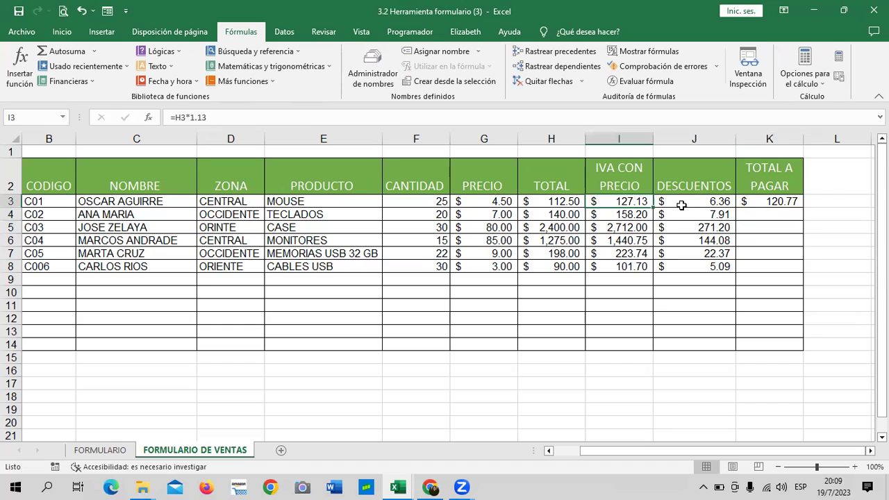
{"action": "left_click", "coordinate": [684, 202]}
{"action": "left_click", "coordinate": [778, 202]}
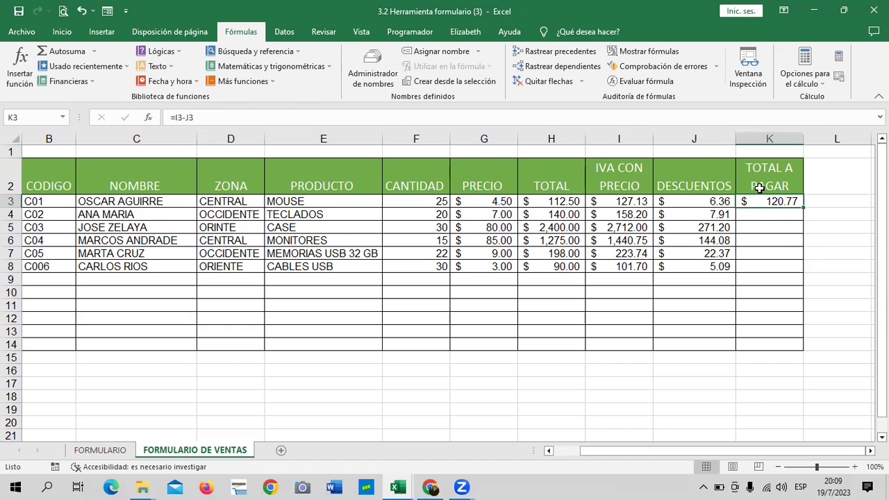
{"action": "left_click_drag", "start_coordinate": [800, 210], "coordinate": [807, 273]}
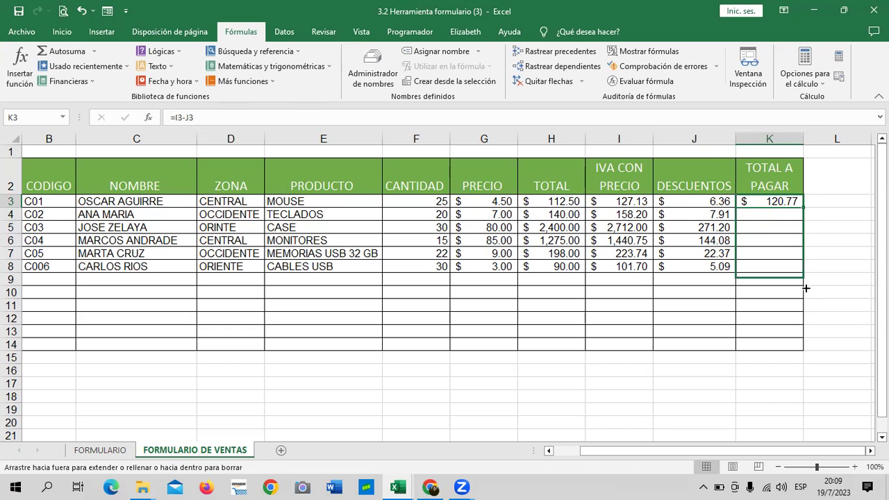
{"action": "left_click", "coordinate": [742, 304]}
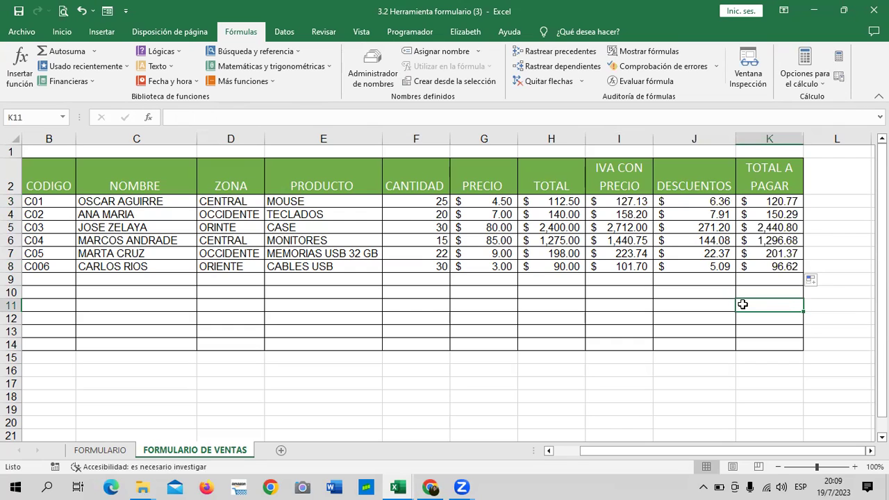
Step: Review the SI discount formulas in J3, J7 and J8, then open J3's formula for editing
{"action": "left_click", "coordinate": [703, 202]}
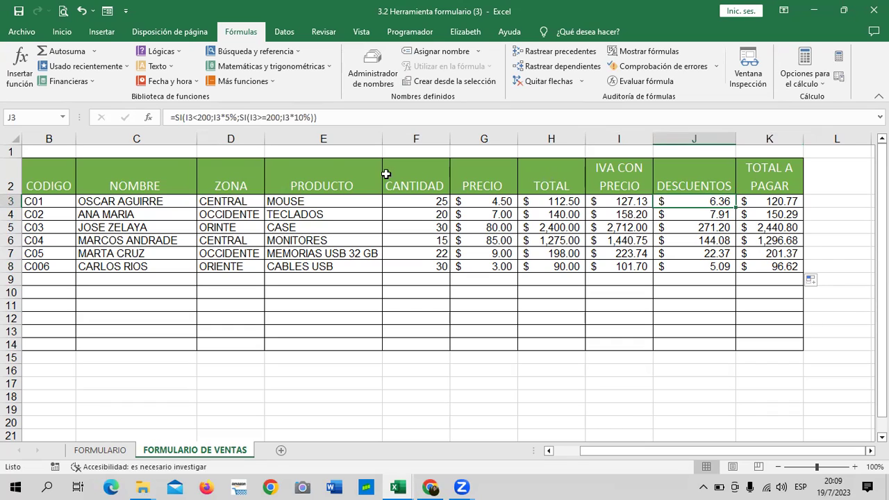
{"action": "left_click", "coordinate": [674, 273]}
{"action": "left_click", "coordinate": [672, 252]}
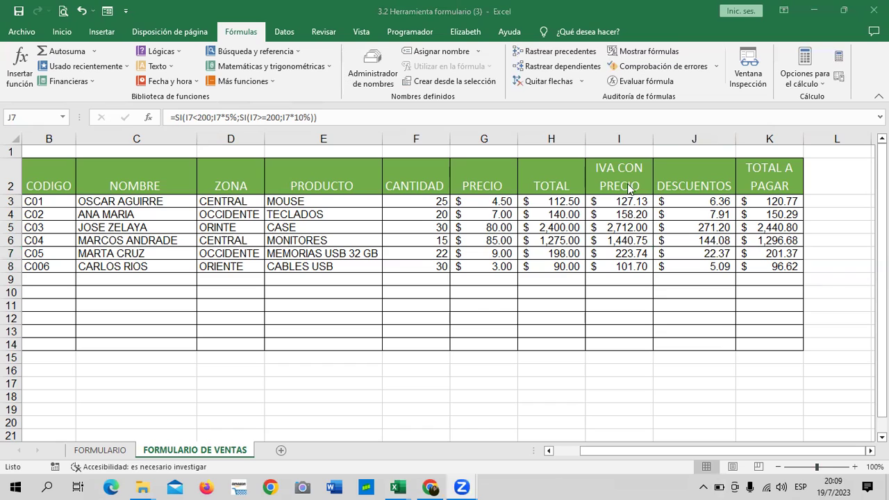
{"action": "left_click", "coordinate": [686, 202]}
{"action": "left_click", "coordinate": [682, 254]}
{"action": "left_click", "coordinate": [677, 268]}
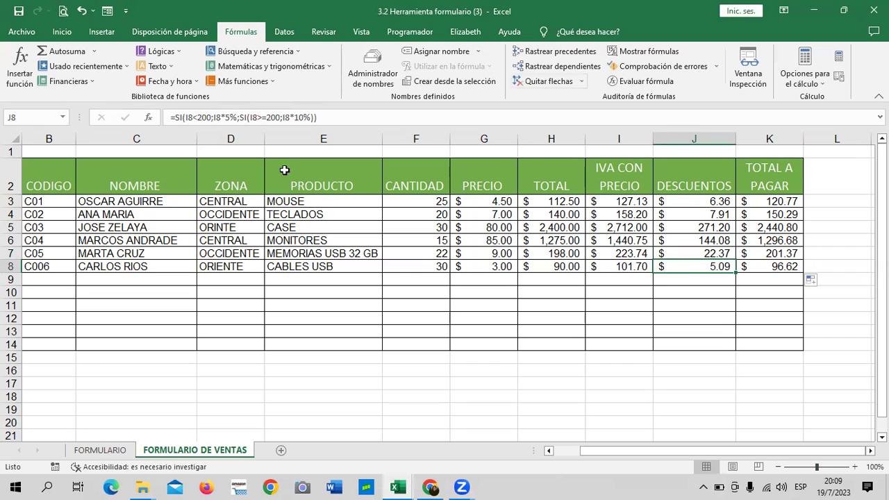
{"action": "left_click", "coordinate": [347, 410]}
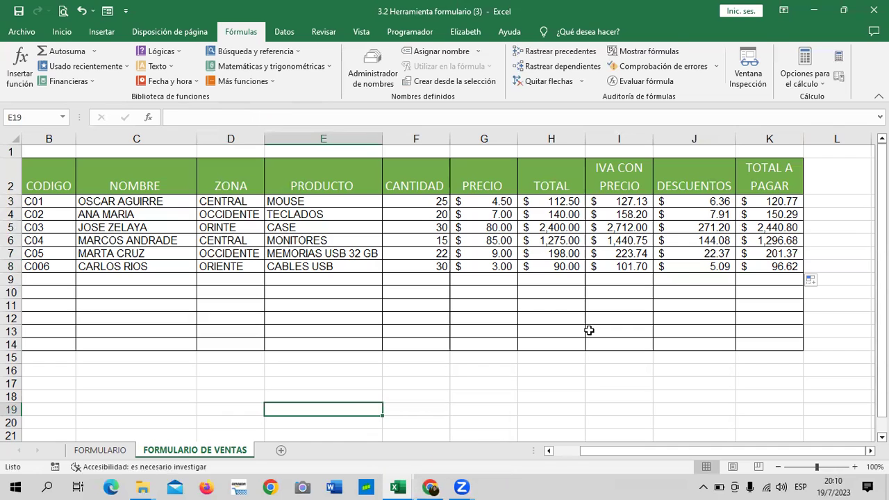
{"action": "left_click", "coordinate": [677, 200]}
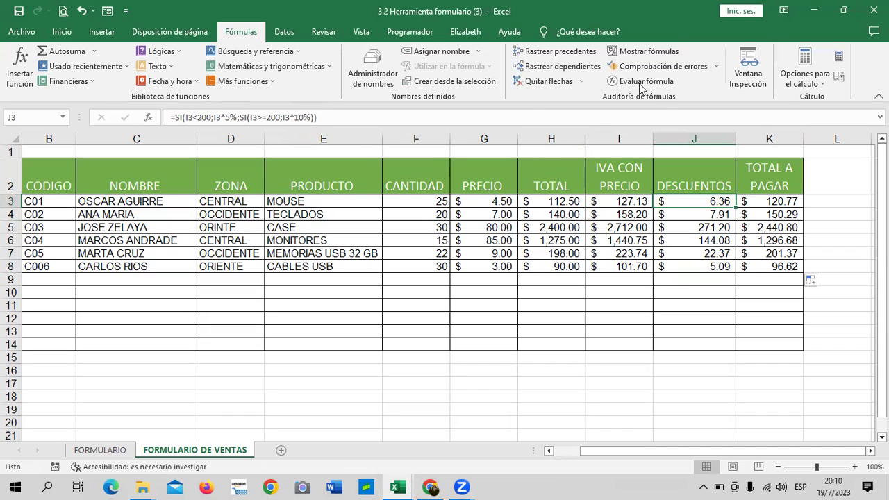
{"action": "left_click", "coordinate": [500, 118]}
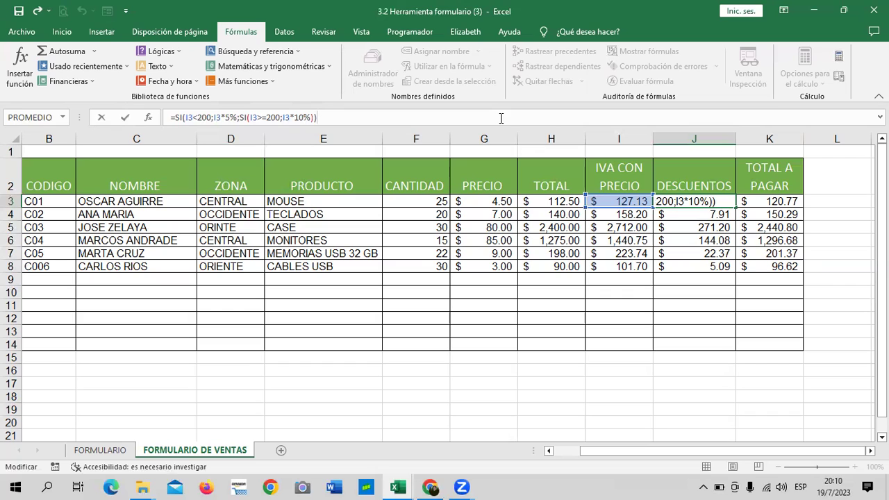
Step: Cancel the accidental move of J3 onto J7 and delete the discounts in J3:J8
{"action": "left_click", "coordinate": [701, 197]}
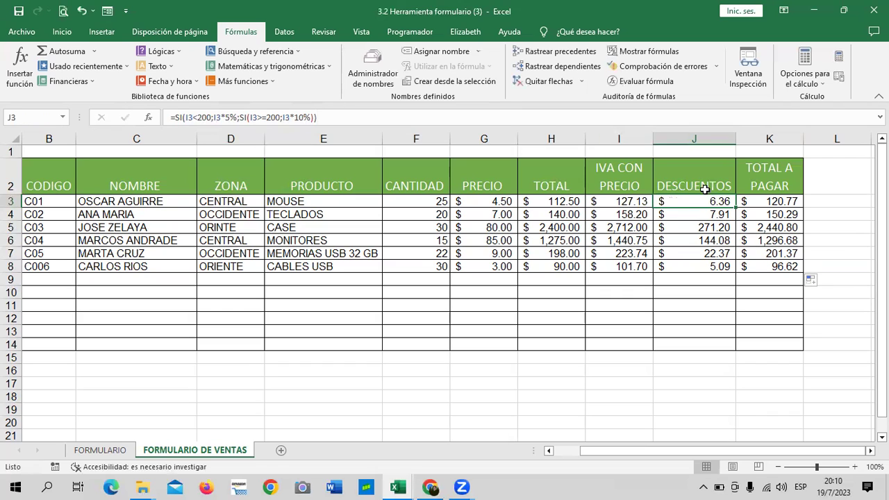
{"action": "left_click_drag", "start_coordinate": [700, 195], "coordinate": [690, 254]}
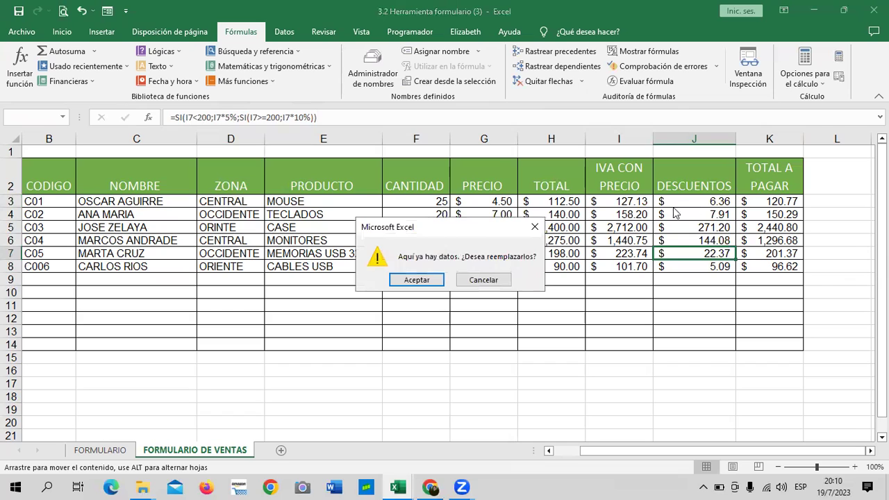
{"action": "left_click", "coordinate": [499, 277]}
{"action": "left_click_drag", "start_coordinate": [702, 205], "coordinate": [690, 273]}
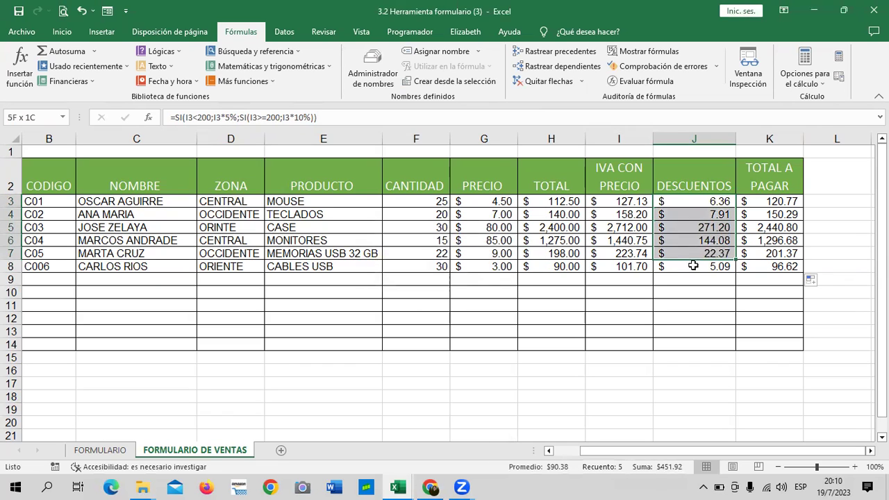
{"action": "key", "text": "Delete"}
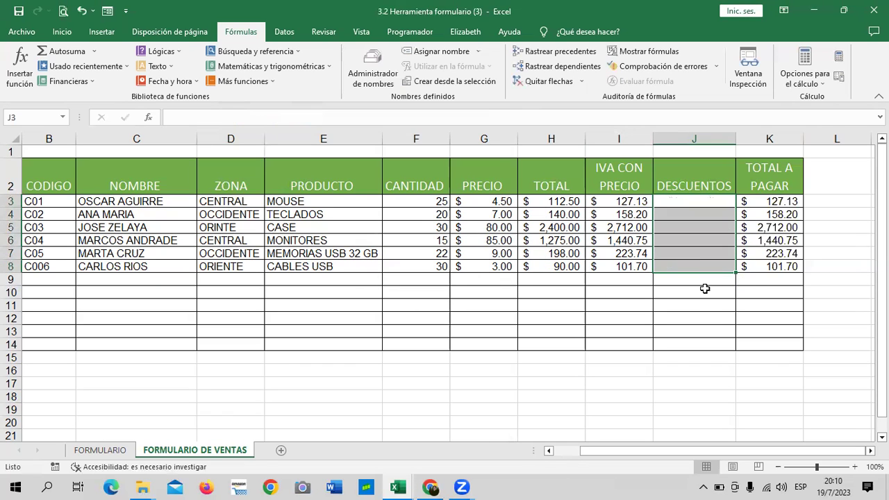
{"action": "left_click", "coordinate": [706, 305]}
Step: Select the empty J3 cell and zoom the sheet to 110%
{"action": "left_click", "coordinate": [781, 202]}
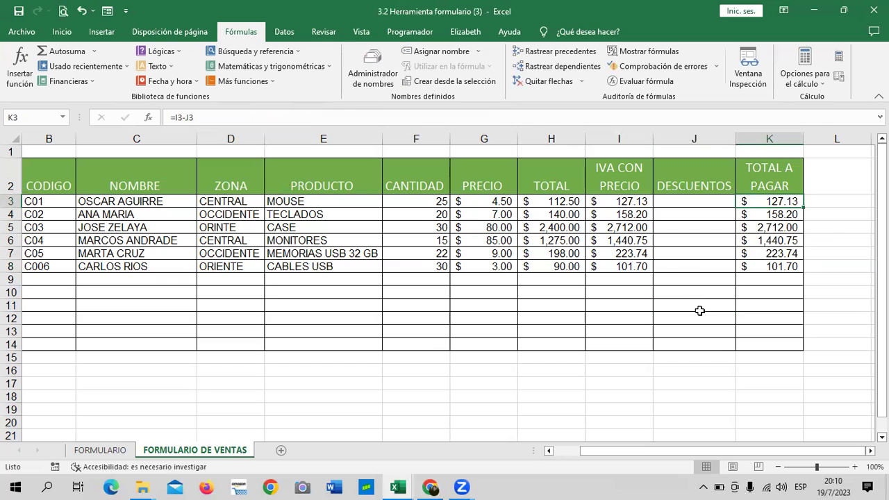
{"action": "left_click", "coordinate": [681, 205]}
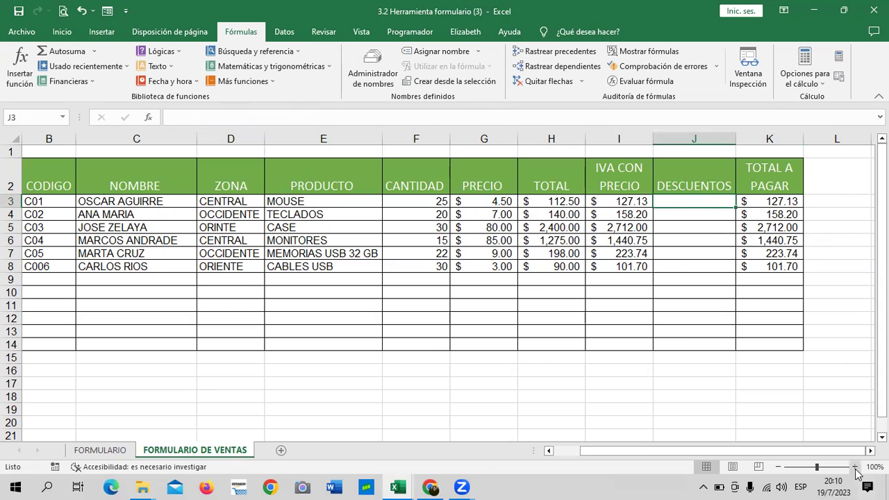
{"action": "left_click", "coordinate": [854, 467]}
{"action": "left_click_drag", "start_coordinate": [795, 451], "coordinate": [824, 451]}
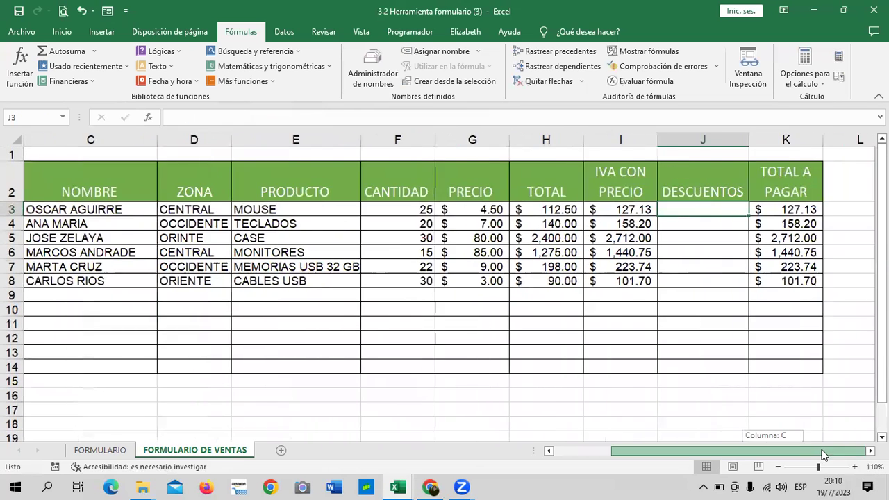
Step: Start a new J3 formula =SI(I3<150;I3*5% with a 150 threshold
{"action": "left_click", "coordinate": [702, 306]}
{"action": "left_click", "coordinate": [708, 213]}
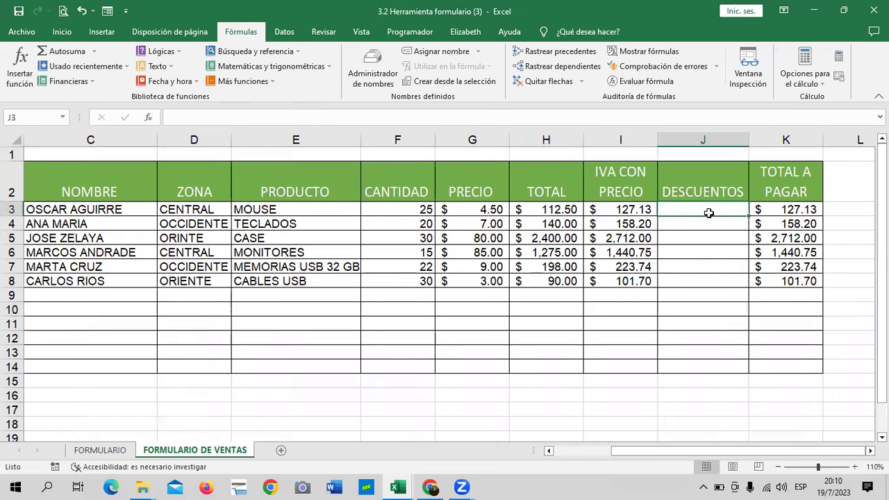
{"action": "type", "text": "=si"}
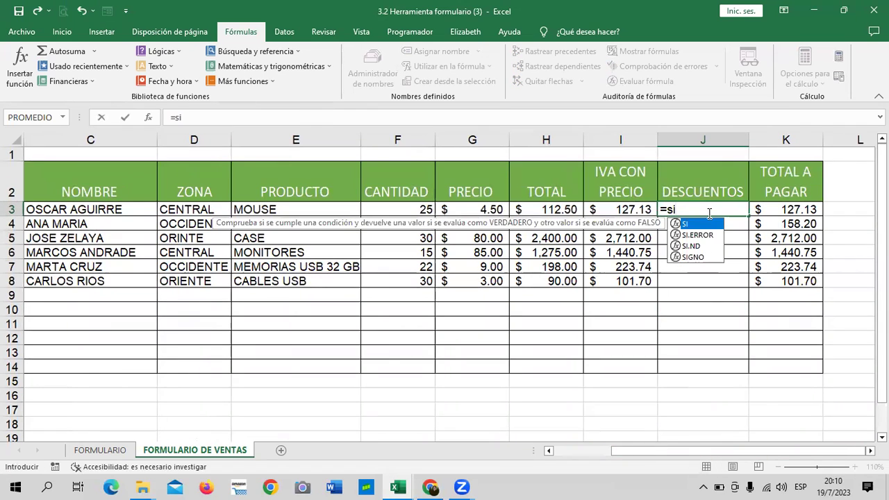
{"action": "double_click", "coordinate": [704, 225]}
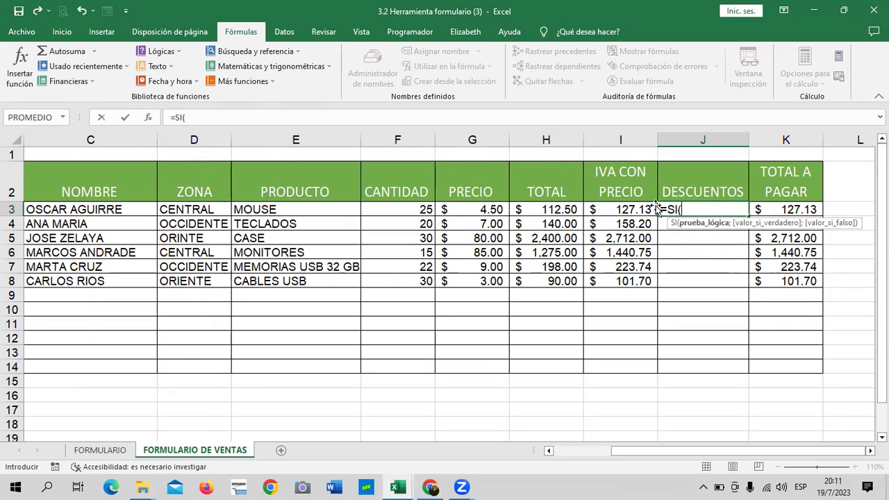
{"action": "left_click", "coordinate": [627, 210]}
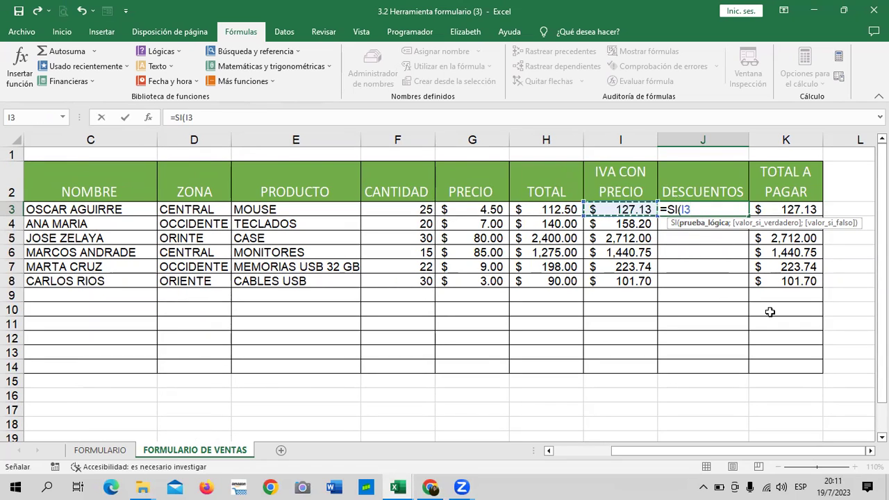
{"action": "type", "text": "<"}
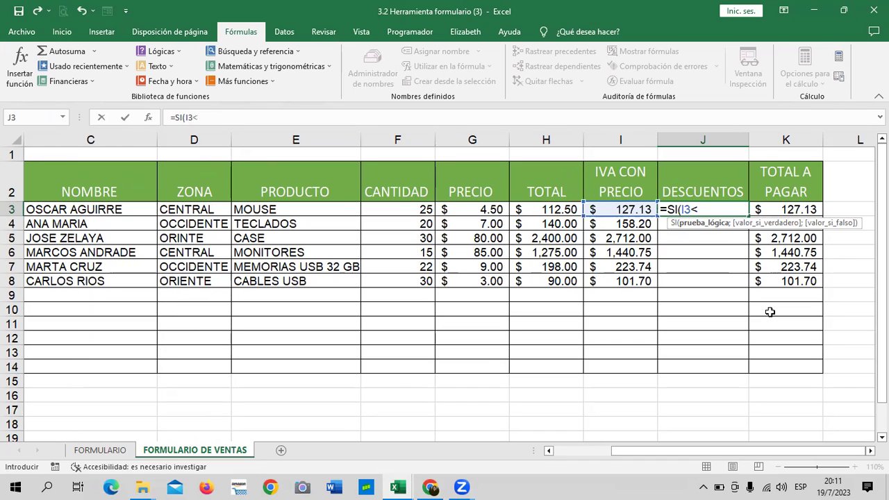
{"action": "type", "text": "200;"}
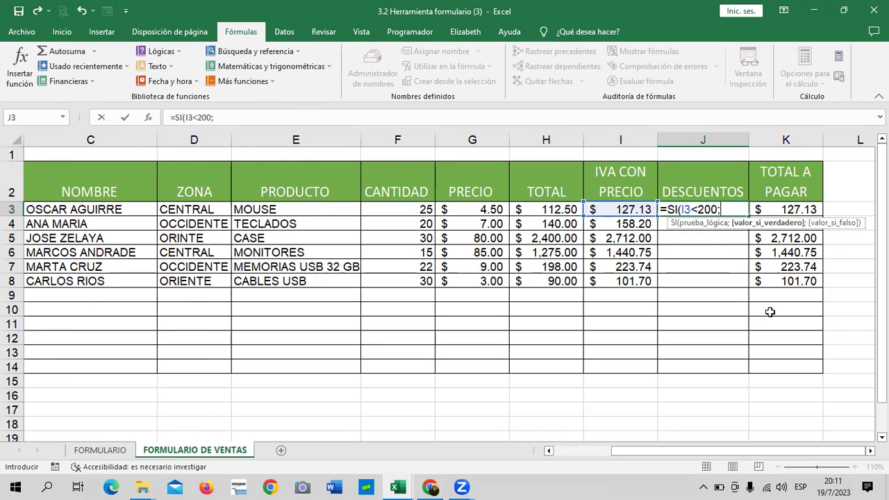
{"action": "key", "text": "BackSpace"}
{"action": "key", "text": "BackSpace"}
{"action": "key", "text": "BackSpace"}
{"action": "key", "text": "BackSpace"}
{"action": "type", "text": "150;"}
{"action": "left_click", "coordinate": [620, 210]}
{"action": "type", "text": "*5%"}
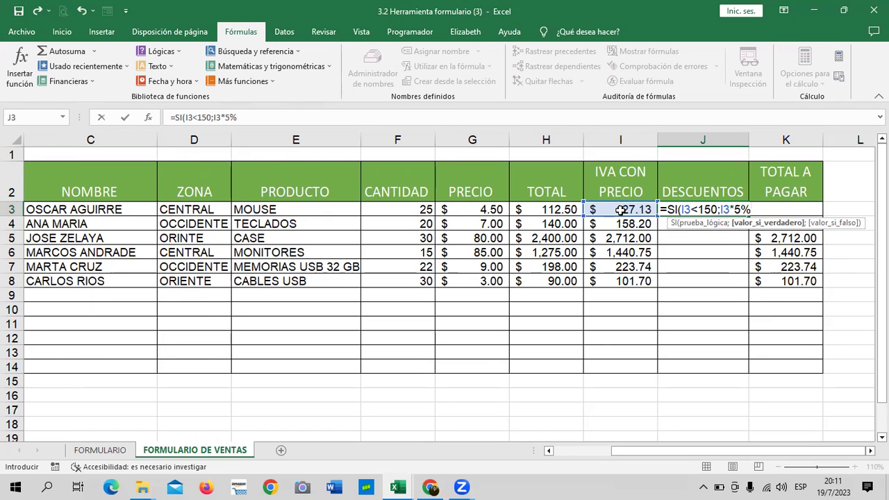
Step: Add the nested branch ;SI(I3>=150;I3*10%)) for a 10% discount
{"action": "type", "text": ";s"}
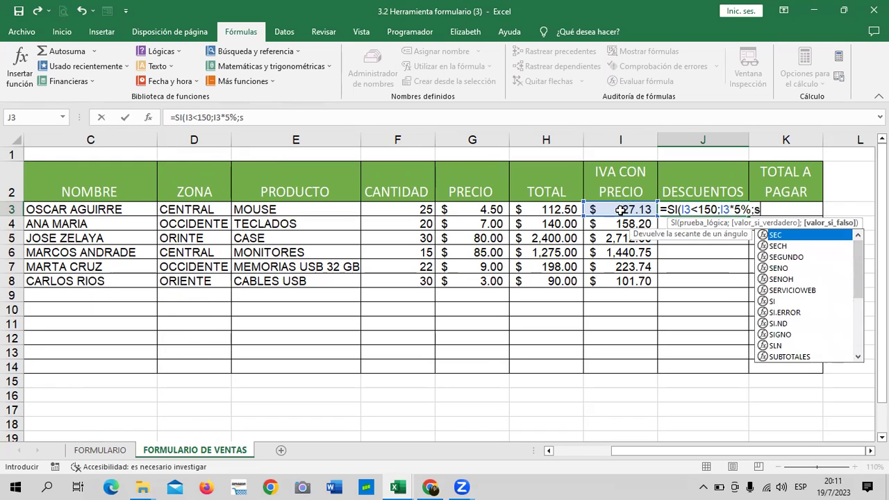
{"action": "type", "text": "i"}
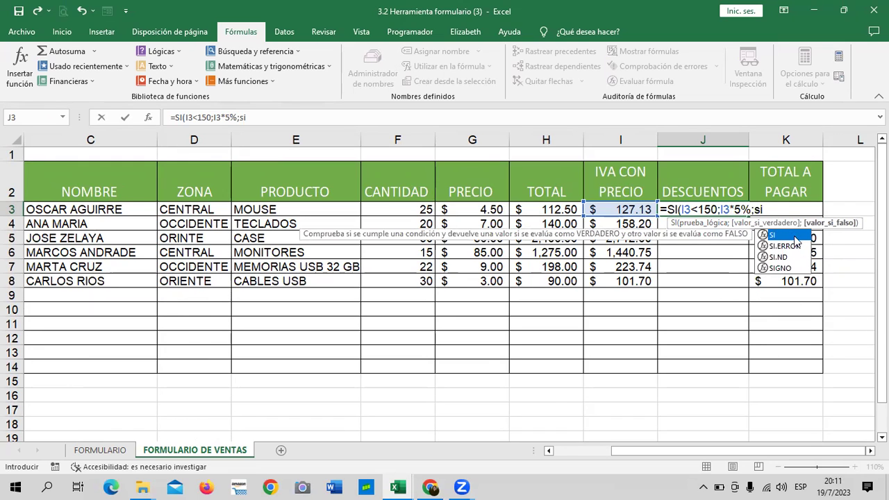
{"action": "double_click", "coordinate": [792, 235]}
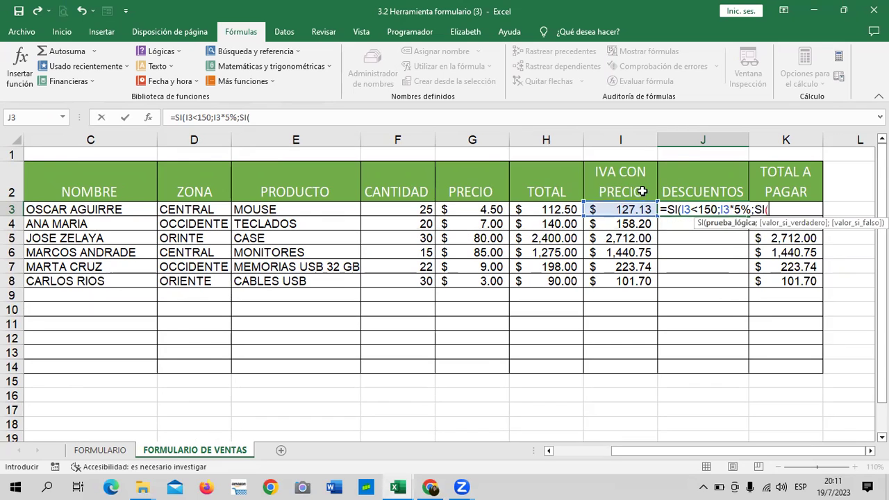
{"action": "left_click", "coordinate": [633, 208]}
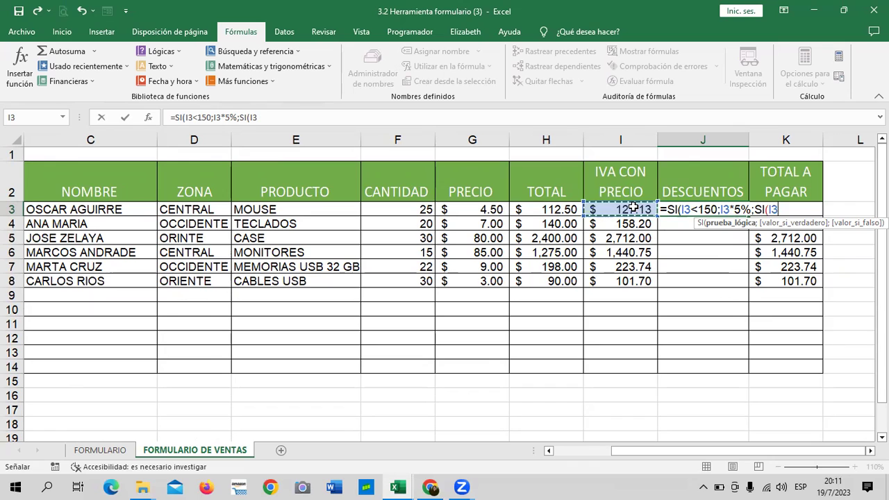
{"action": "type", "text": ">"}
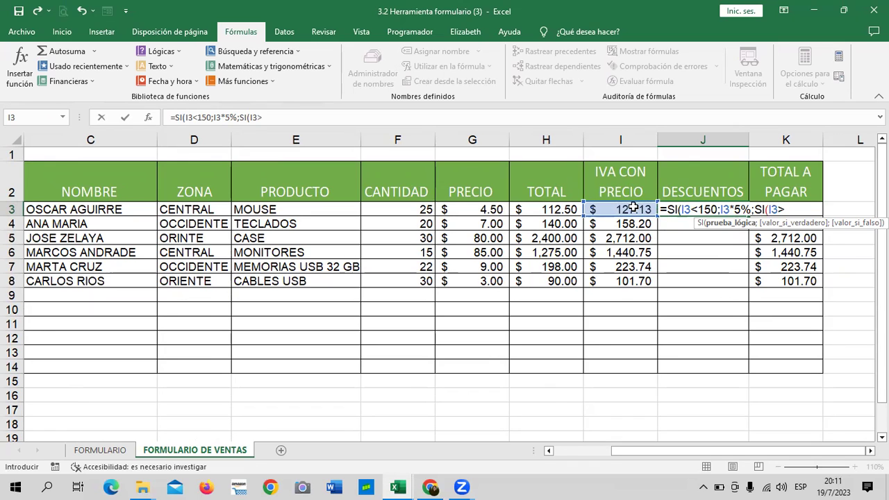
{"action": "type", "text": "=2"}
{"action": "key", "text": "BackSpace"}
{"action": "type", "text": "150;"}
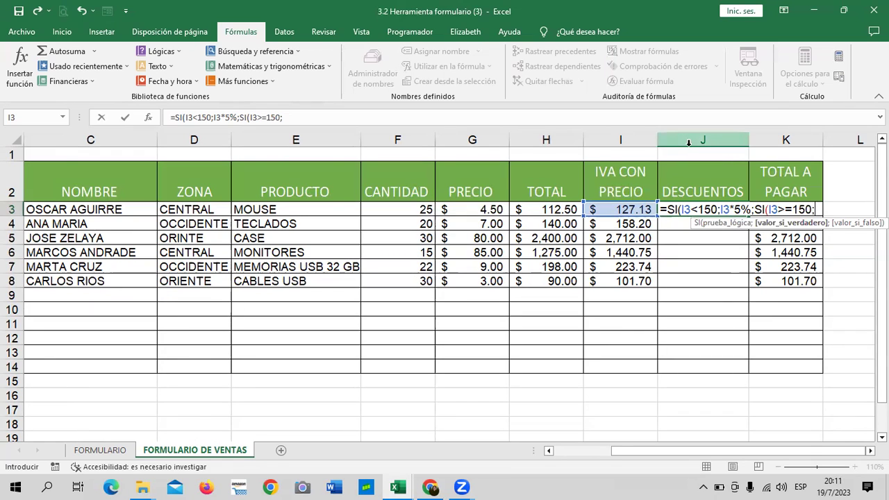
{"action": "left_click", "coordinate": [639, 209]}
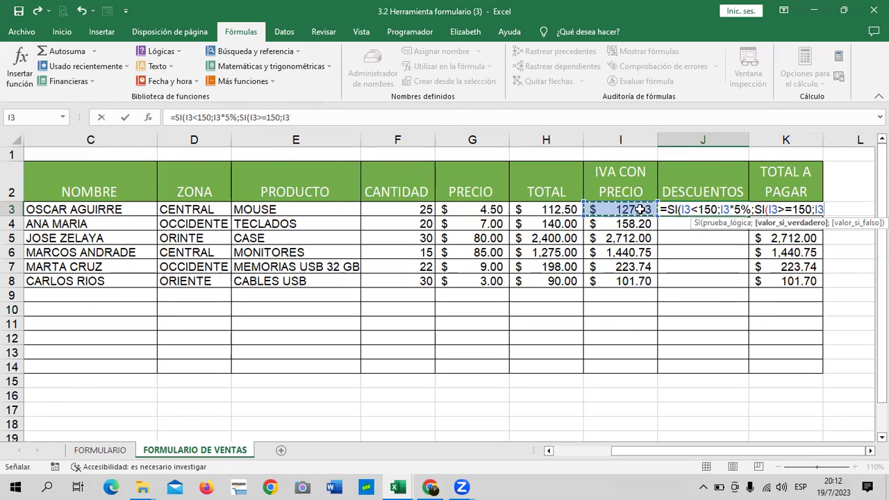
{"action": "type", "text": "*10"}
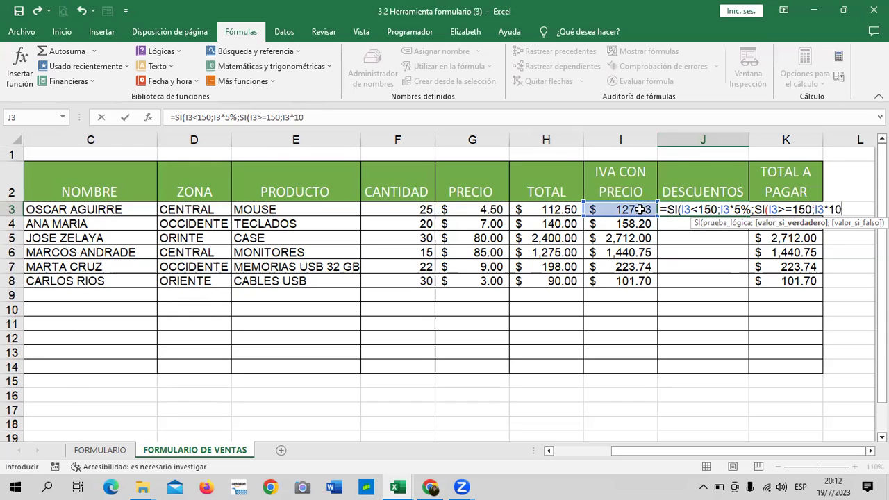
{"action": "type", "text": "%))"}
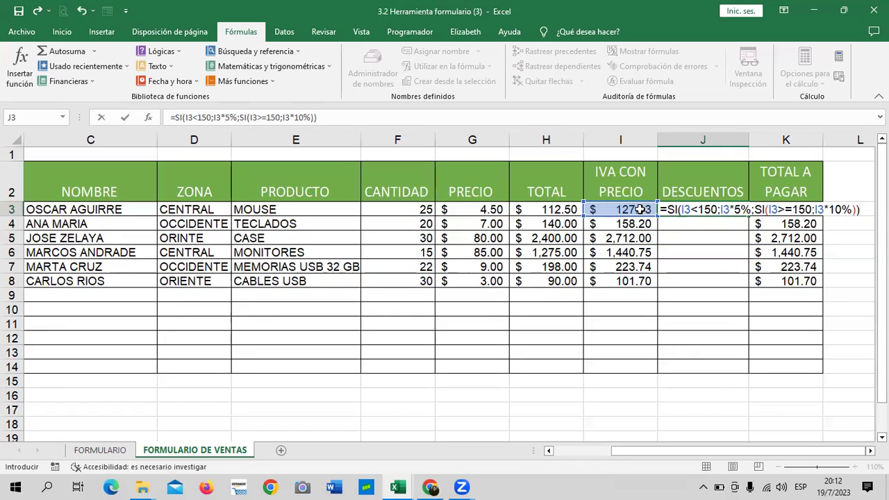
Step: Extend the J3 formula after 10% with a third nested SI testing I3>1000
{"action": "left_click", "coordinate": [310, 118]}
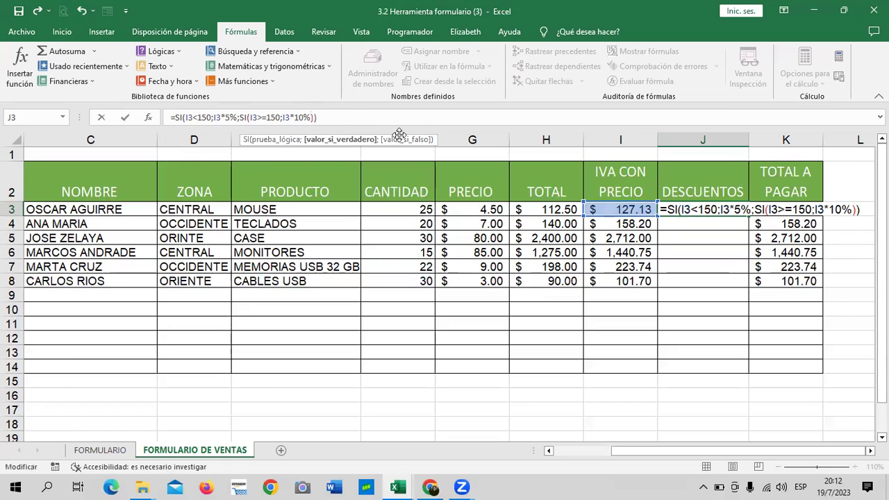
{"action": "type", "text": ";"}
{"action": "key", "text": "BackSpace"}
{"action": "type", "text": ";"}
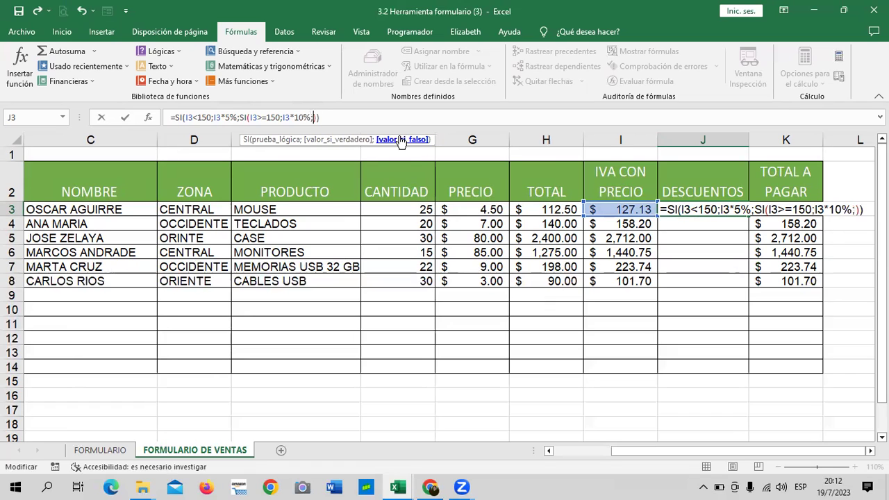
{"action": "type", "text": "si"}
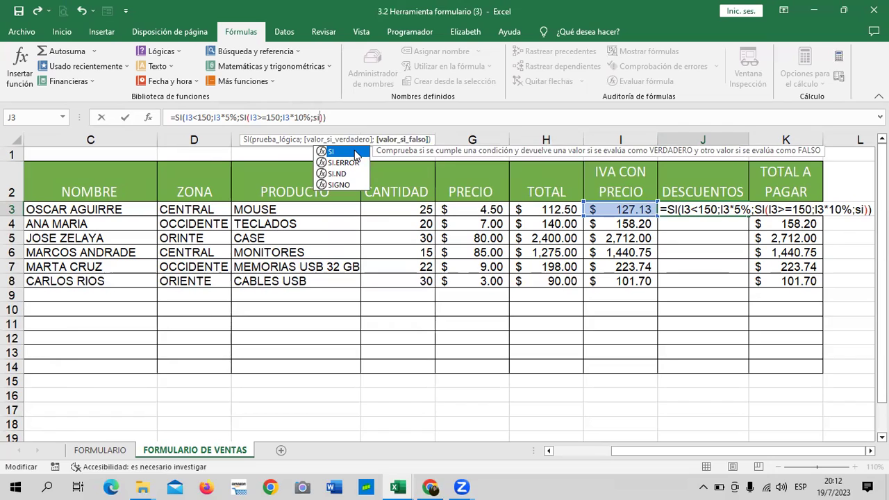
{"action": "double_click", "coordinate": [355, 153]}
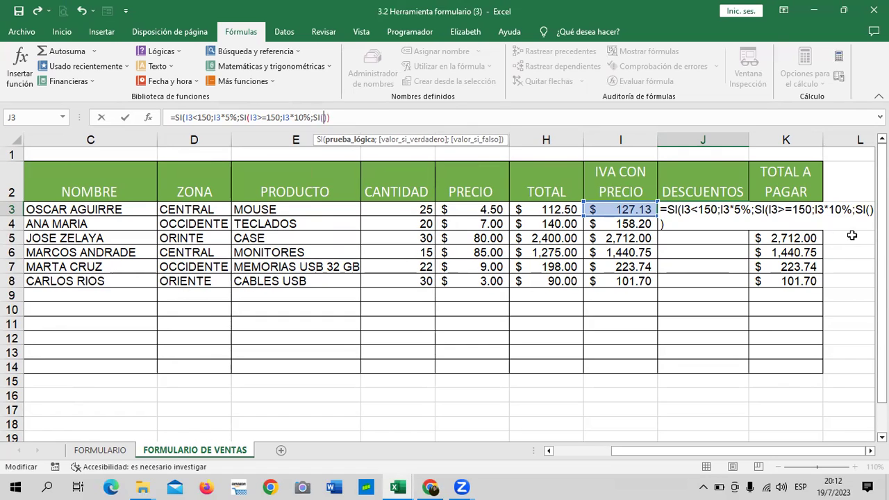
{"action": "left_click", "coordinate": [631, 209]}
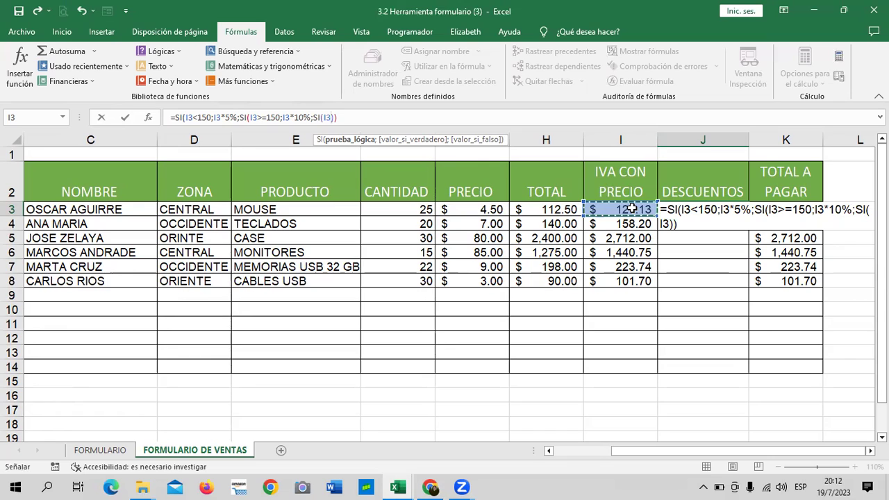
{"action": "type", "text": ";"}
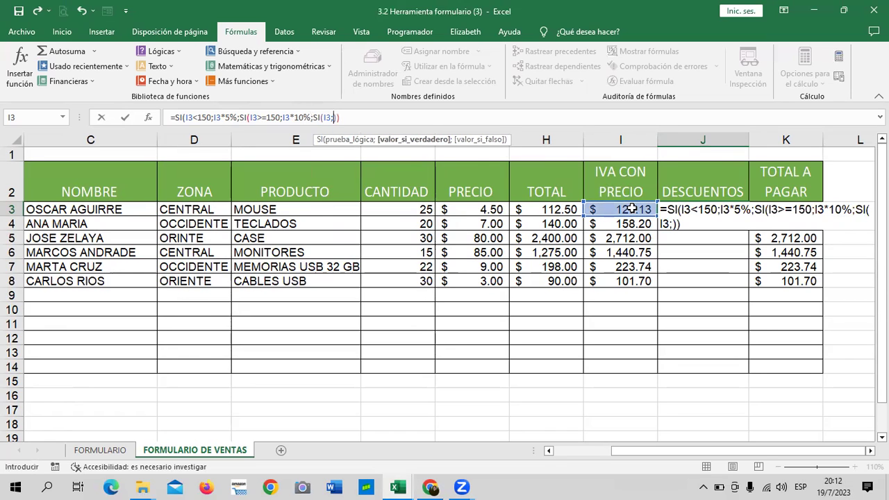
{"action": "type", "text": ">"}
{"action": "type", "text": "1000"}
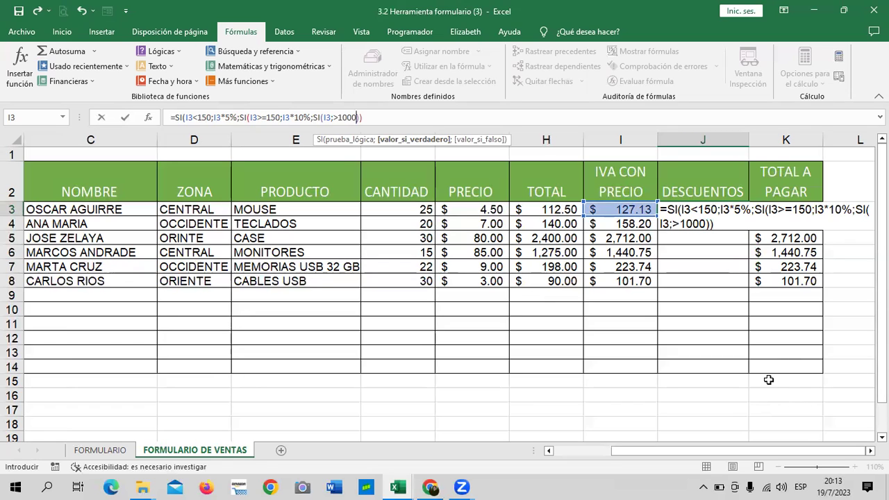
{"action": "type", "text": ";"}
Step: Make the third condition return I3*15% and correct the closing parentheses to three
{"action": "left_click", "coordinate": [635, 208]}
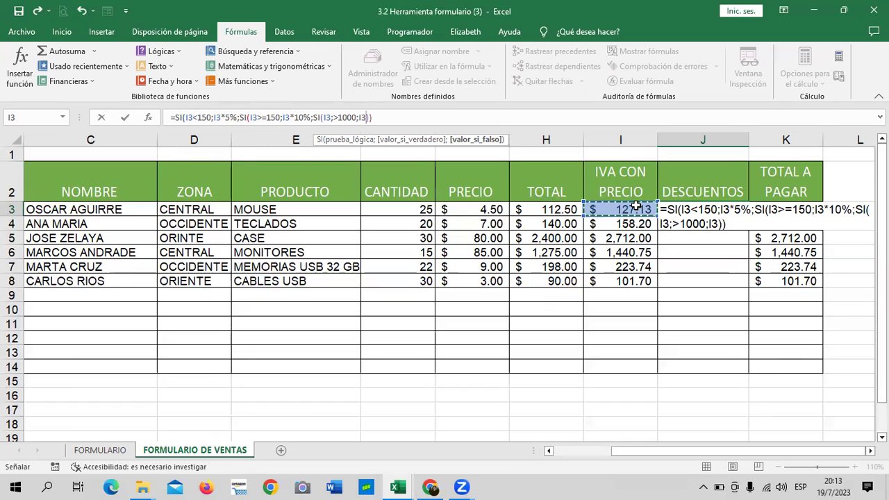
{"action": "type", "text": "*15"}
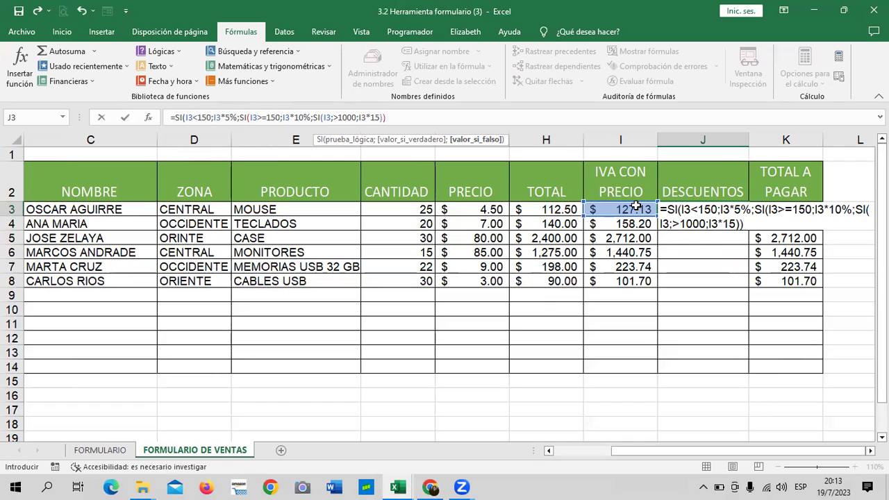
{"action": "type", "text": "%)"}
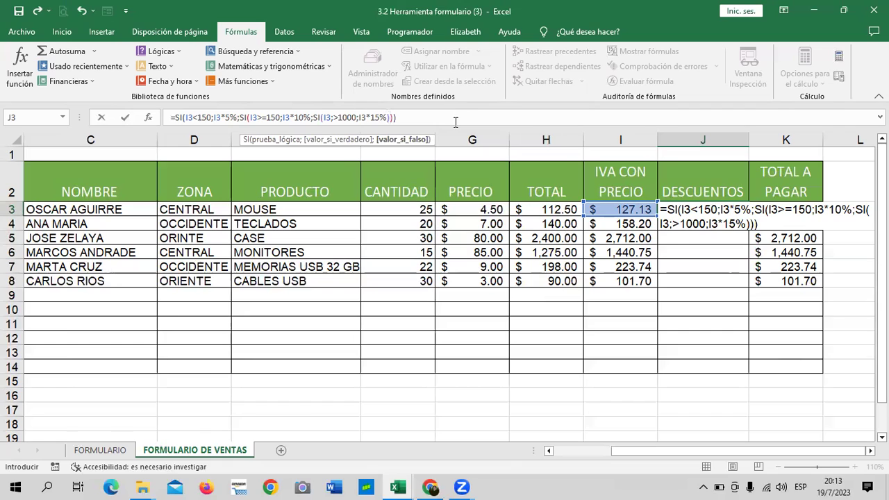
{"action": "key", "text": "Left"}
{"action": "left_click", "coordinate": [404, 117]}
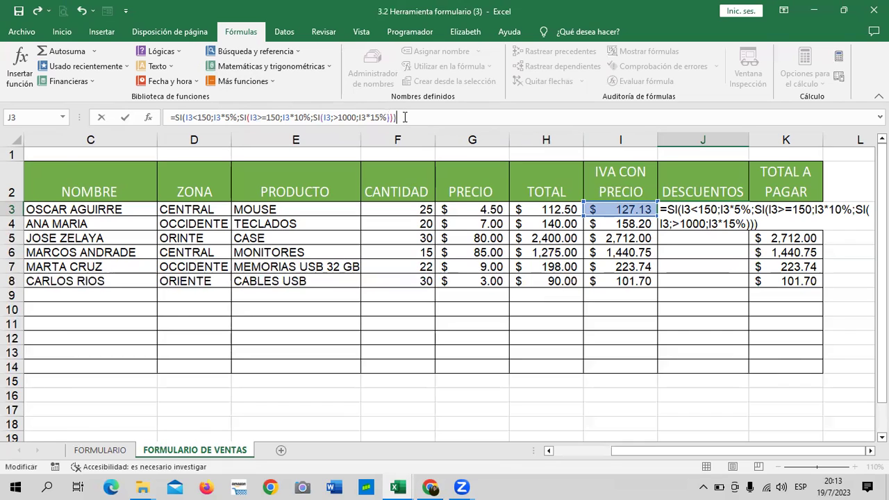
{"action": "key", "text": "BackSpace"}
{"action": "key", "text": "BackSpace"}
{"action": "key", "text": "BackSpace"}
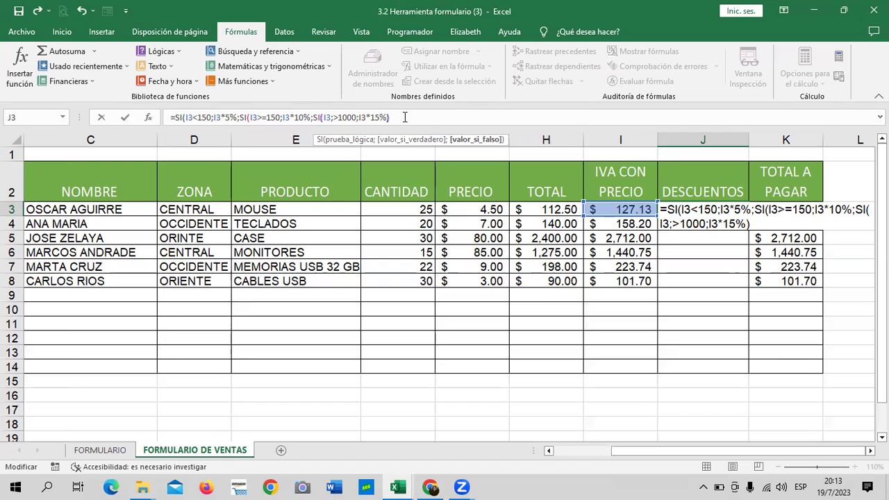
{"action": "type", "text": "))"}
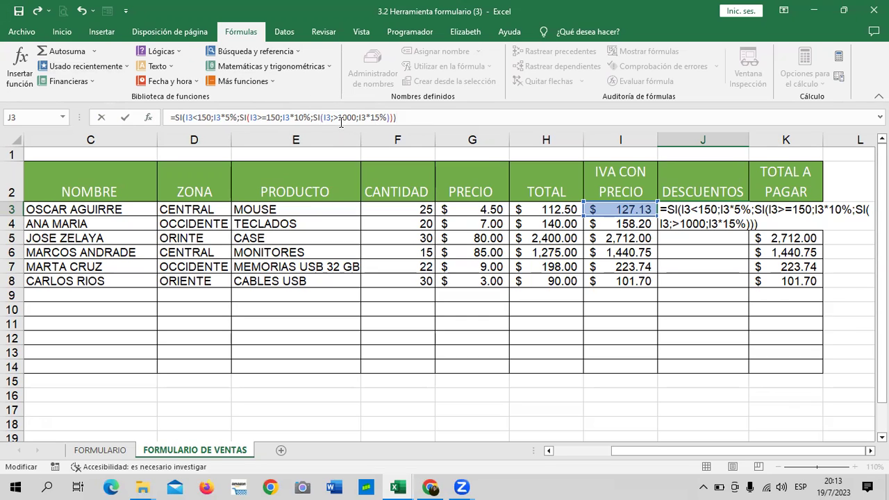
Step: Dismiss the formula error, remove the stray semicolon after I3, and enter the J3 formula giving $6.36
{"action": "key", "text": "Return"}
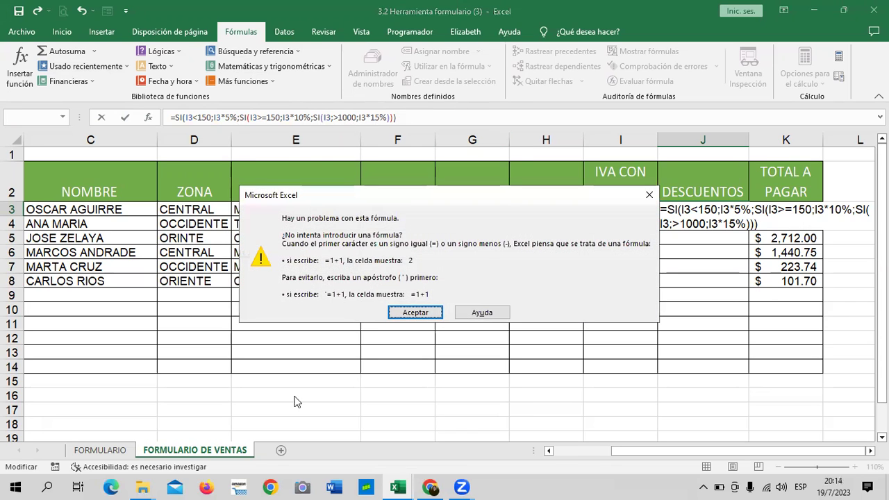
{"action": "left_click", "coordinate": [425, 313]}
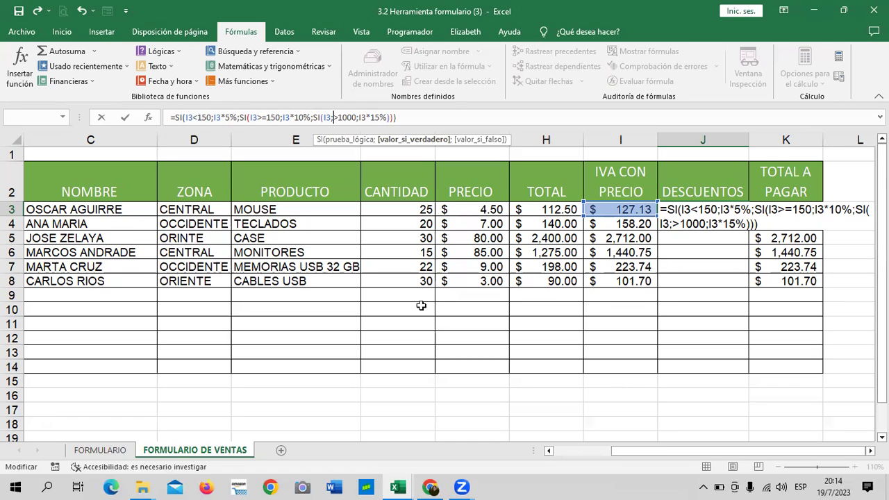
{"action": "key", "text": "BackSpace"}
{"action": "left_click", "coordinate": [456, 116]}
{"action": "key", "text": "Return"}
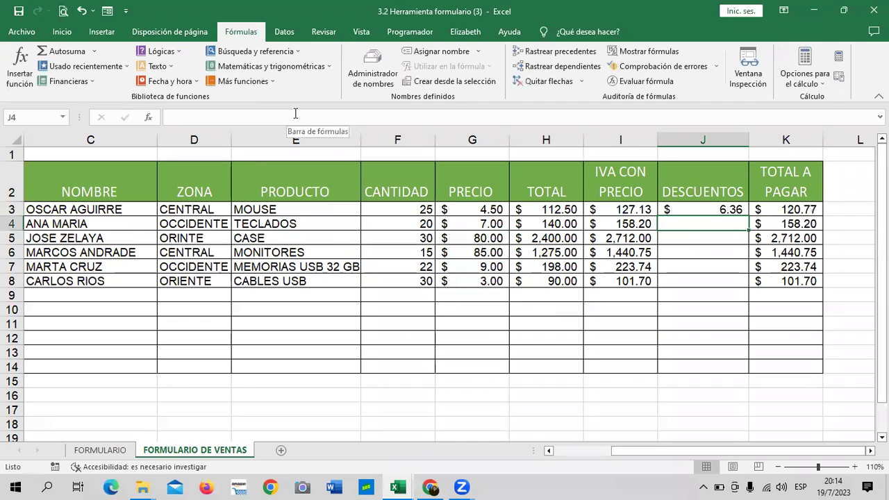
{"action": "left_click", "coordinate": [730, 207]}
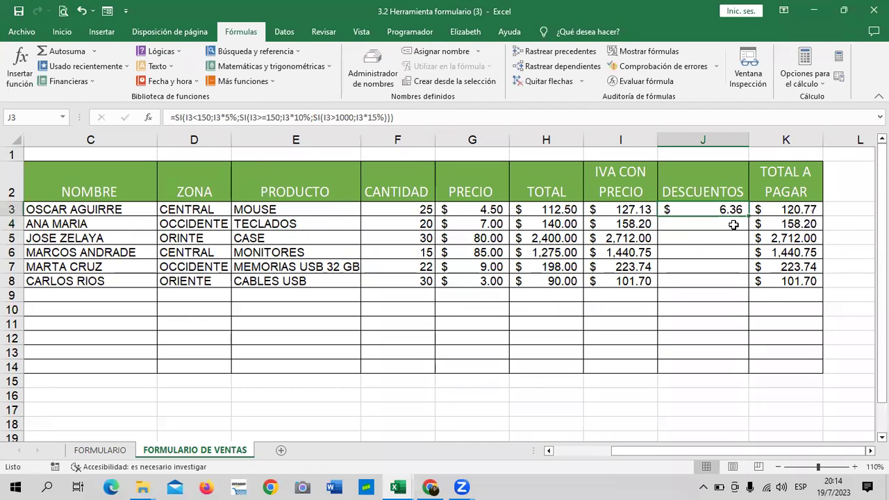
{"action": "left_click_drag", "start_coordinate": [749, 216], "coordinate": [740, 286]}
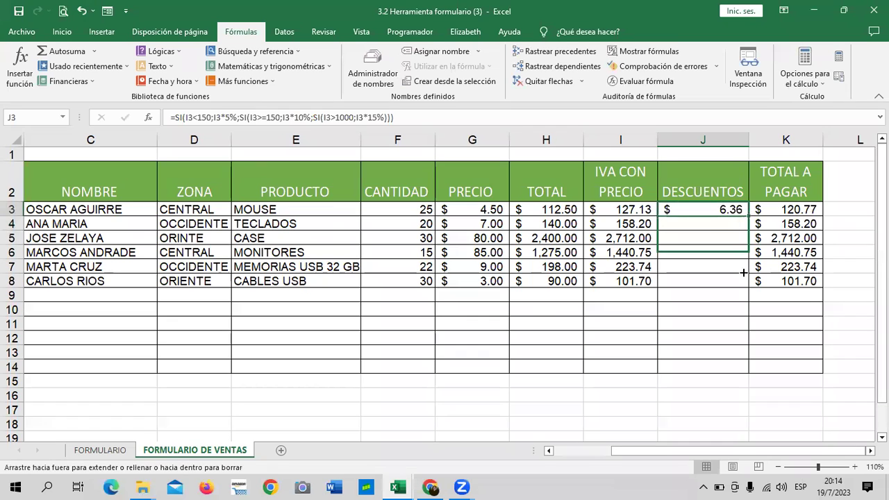
{"action": "left_click", "coordinate": [717, 347]}
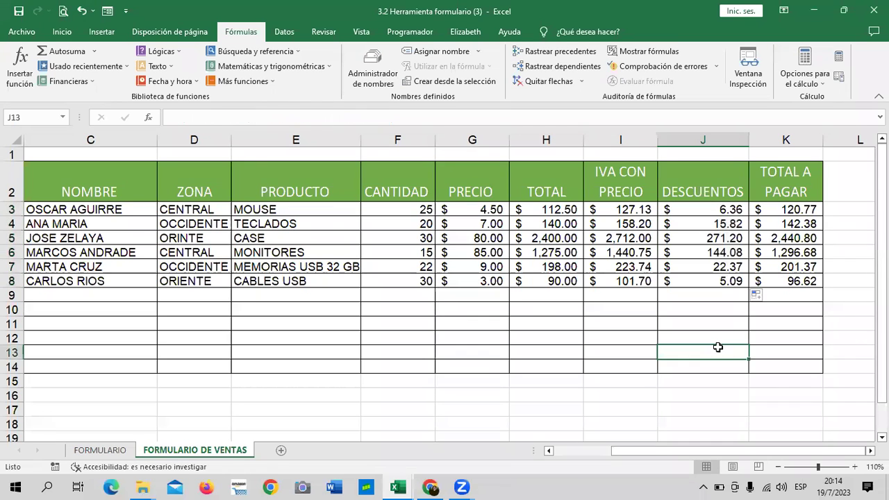
{"action": "left_click", "coordinate": [634, 237]}
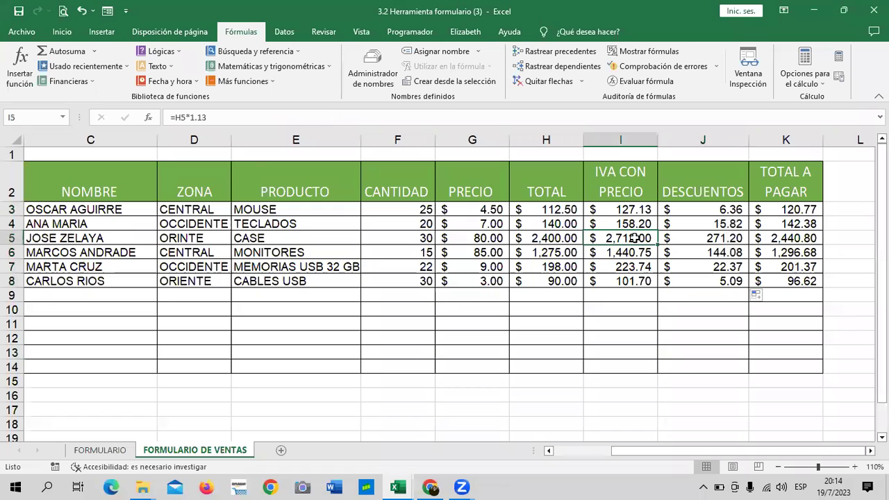
{"action": "left_click", "coordinate": [695, 238]}
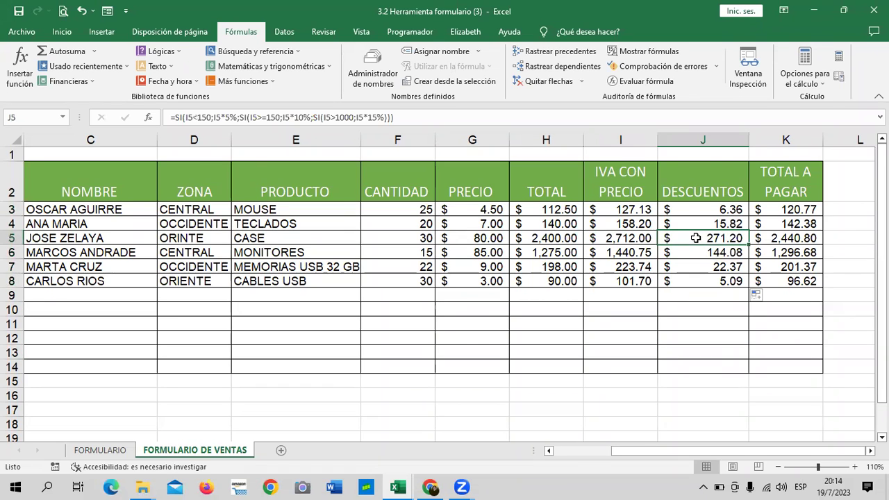
{"action": "left_click", "coordinate": [704, 209]}
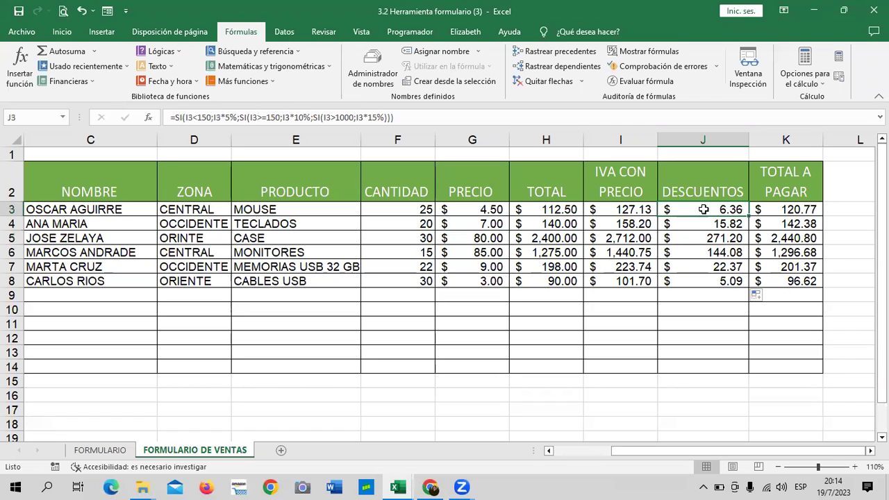
{"action": "left_click", "coordinate": [696, 223]}
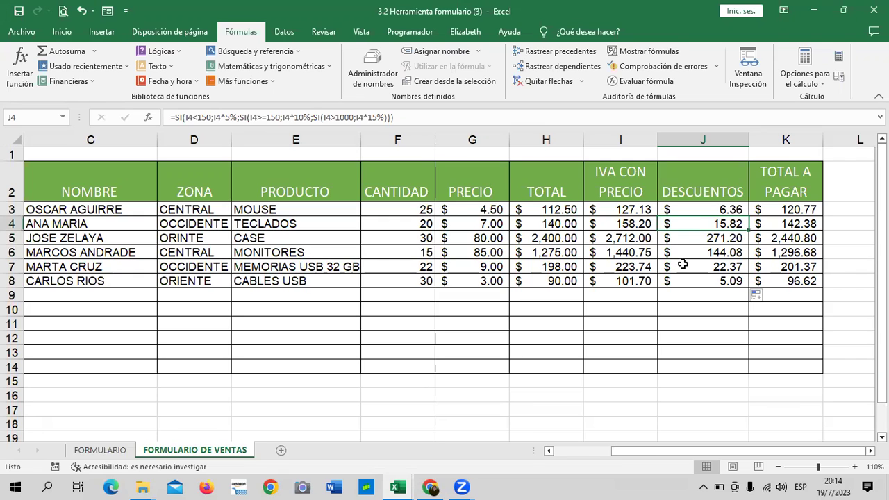
{"action": "left_click", "coordinate": [698, 280]}
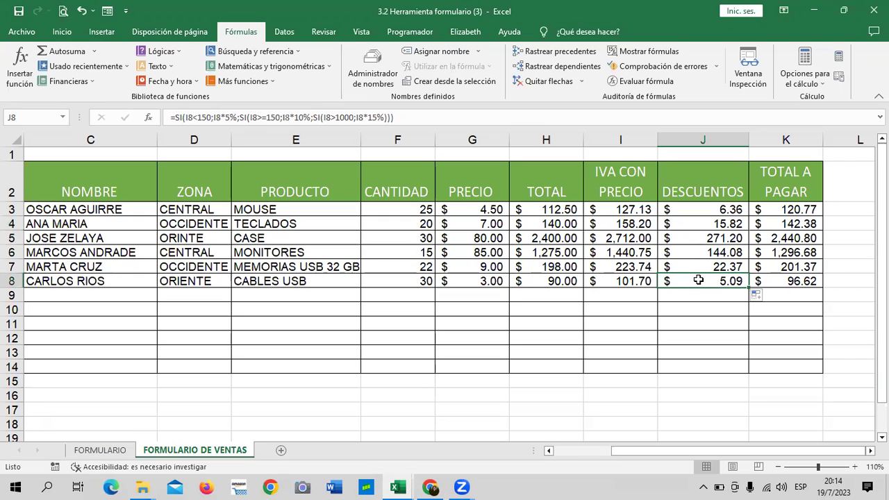
{"action": "left_click", "coordinate": [474, 396]}
{"action": "type", "text": "="}
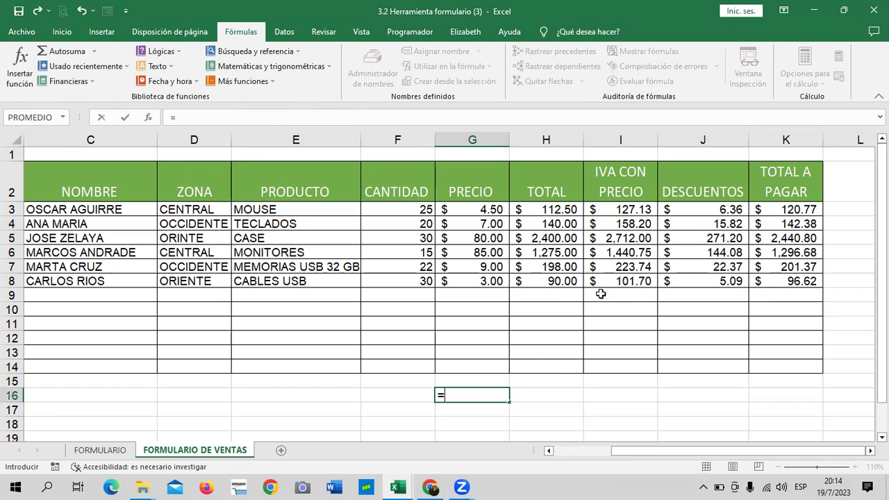
{"action": "left_click", "coordinate": [636, 223]}
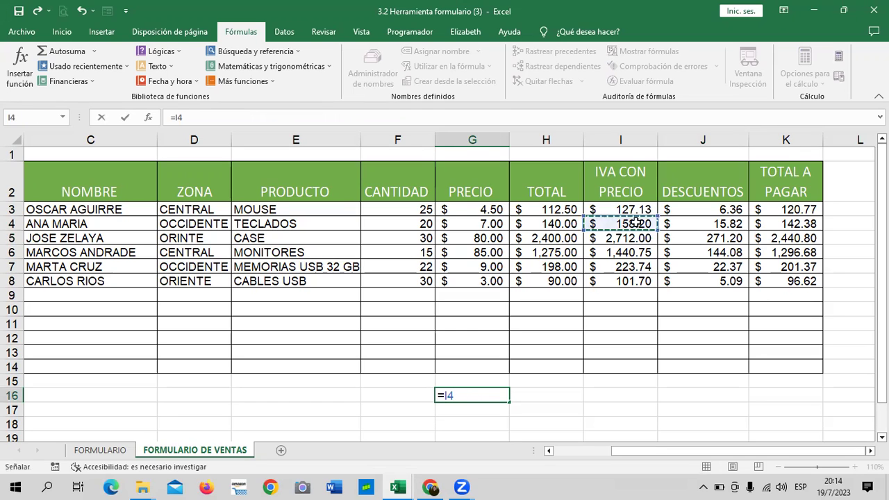
{"action": "type", "text": "*10"}
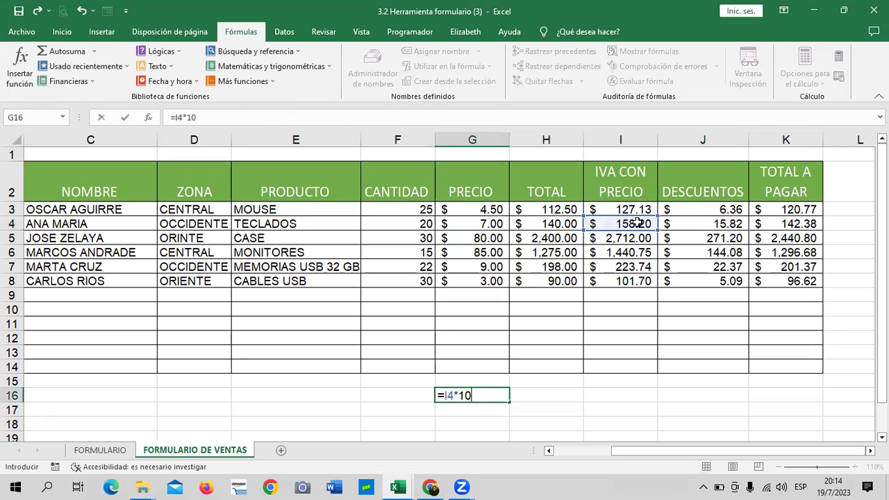
{"action": "type", "text": "%"}
{"action": "key", "text": "Return"}
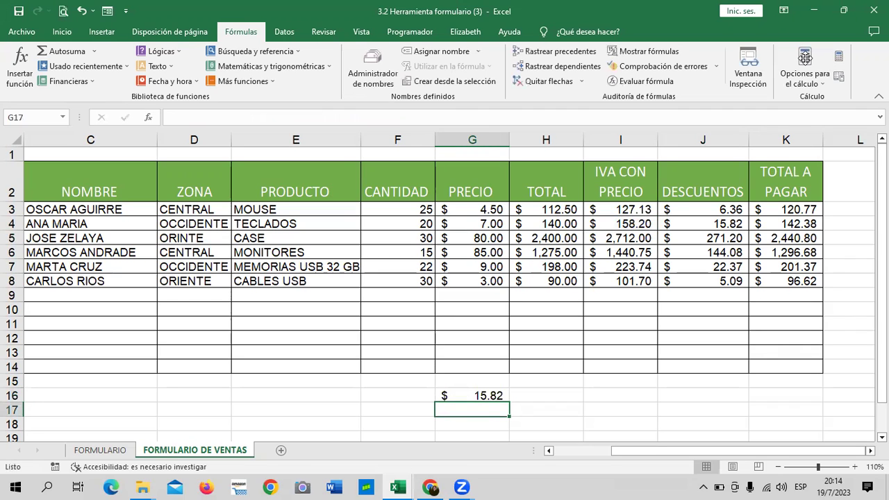
{"action": "left_click", "coordinate": [473, 394]}
{"action": "key", "text": "Delete"}
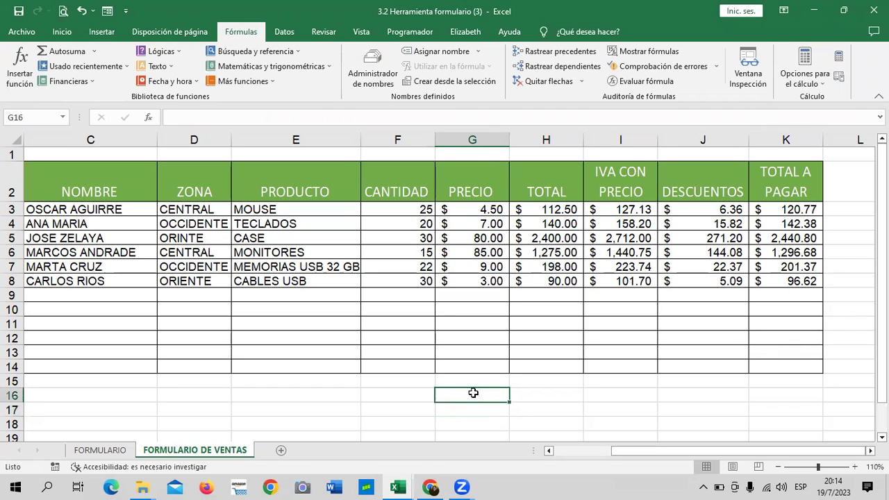
{"action": "left_click_drag", "start_coordinate": [609, 333], "coordinate": [608, 328]}
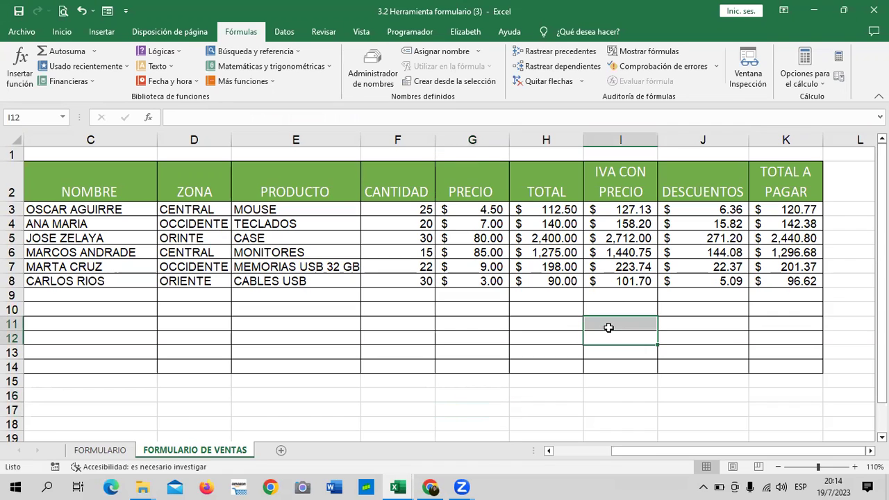
{"action": "left_click", "coordinate": [706, 209]}
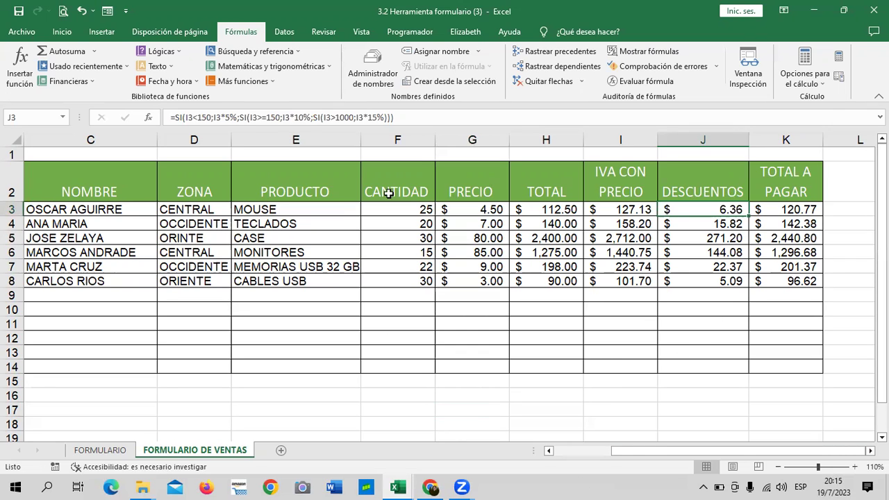
{"action": "left_click", "coordinate": [690, 224]}
{"action": "left_click", "coordinate": [684, 252]}
{"action": "left_click", "coordinate": [680, 266]}
{"action": "left_click", "coordinate": [677, 279]}
{"action": "left_click", "coordinate": [684, 252]}
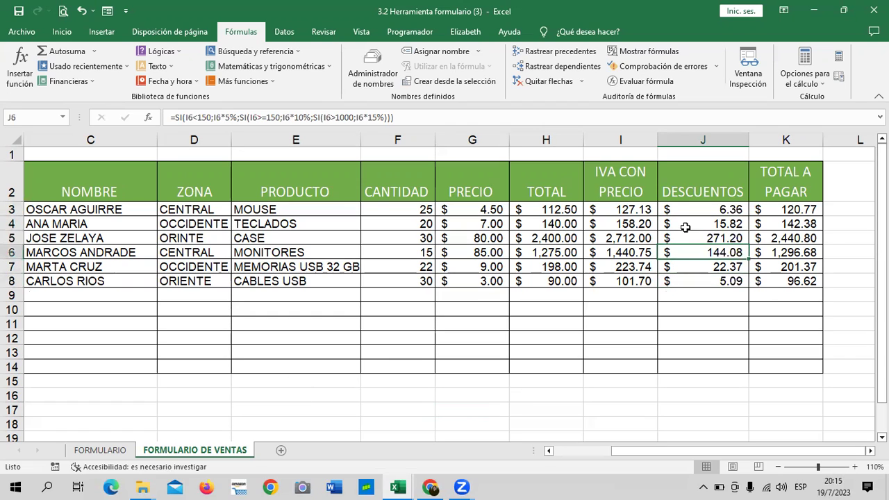
{"action": "left_click", "coordinate": [686, 224]}
{"action": "left_click", "coordinate": [690, 211]}
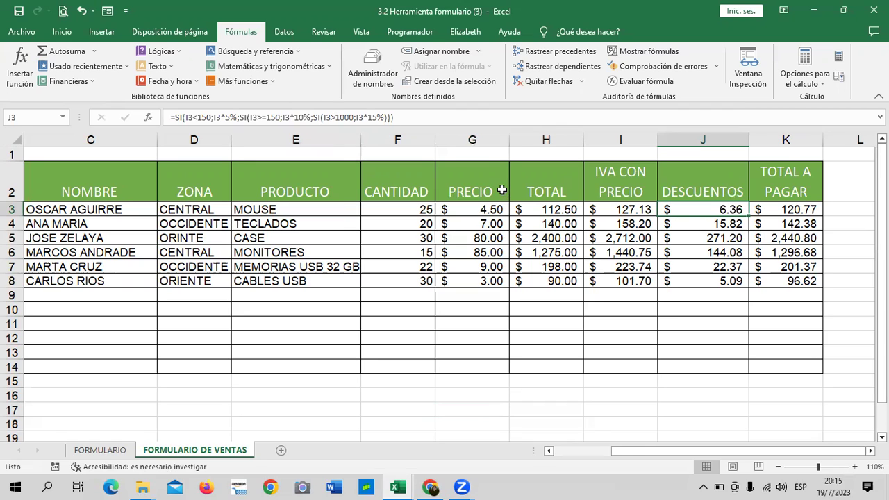
{"action": "left_click", "coordinate": [559, 113]}
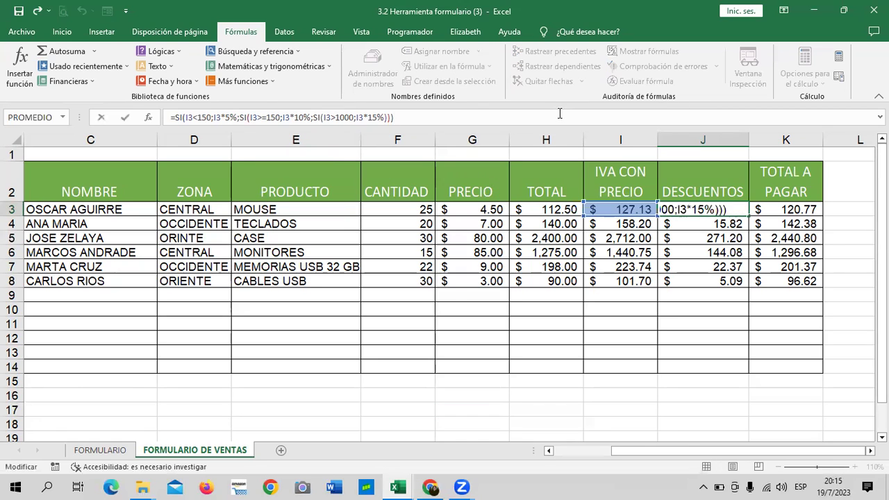
{"action": "key", "text": "Return"}
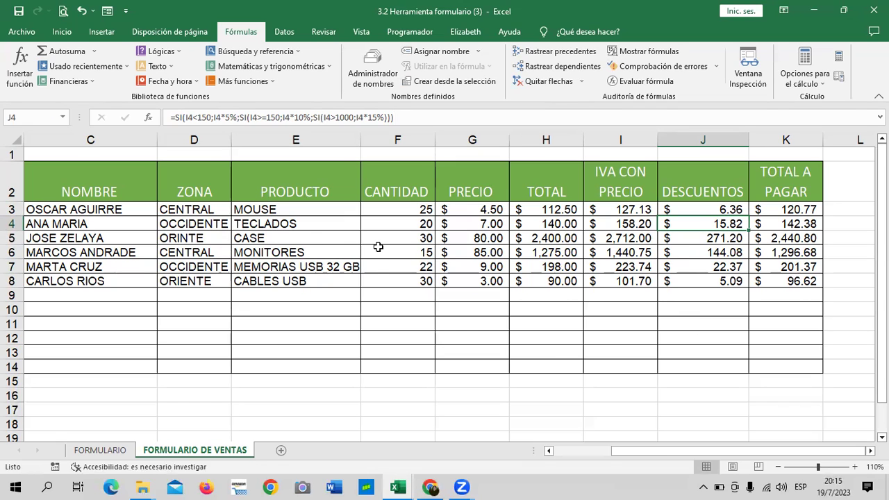
{"action": "left_click", "coordinate": [90, 451]}
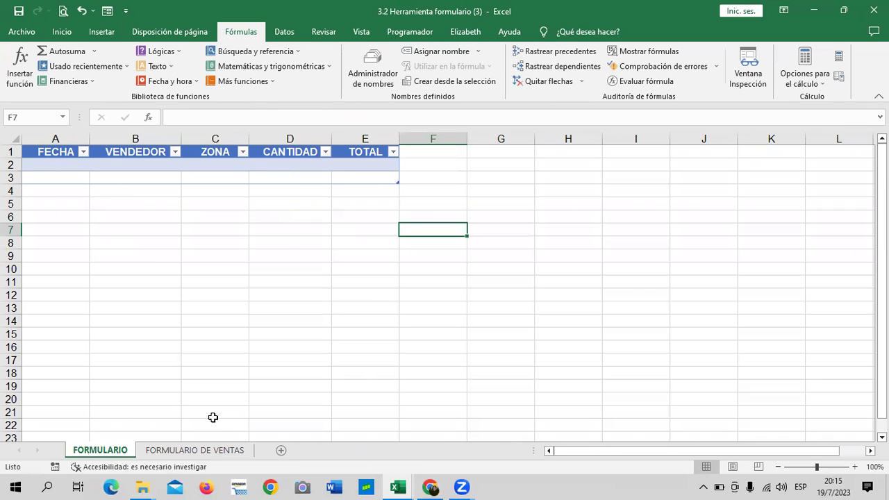
{"action": "left_click", "coordinate": [198, 451]}
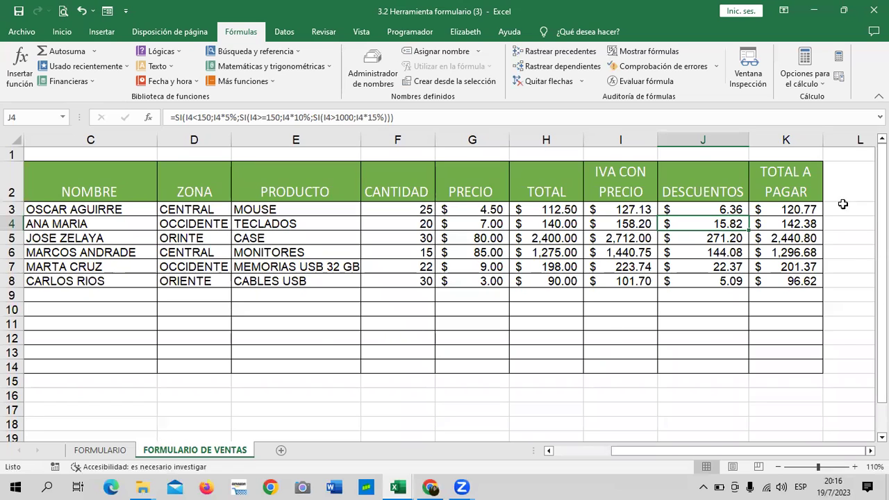
{"action": "mouse_move", "coordinate": [684, 451]}
{"action": "left_mouse_down"}
{"action": "mouse_move", "coordinate": [602, 452]}
{"action": "mouse_move", "coordinate": [755, 273]}
{"action": "left_mouse_up"}
{"action": "left_click", "coordinate": [707, 210]}
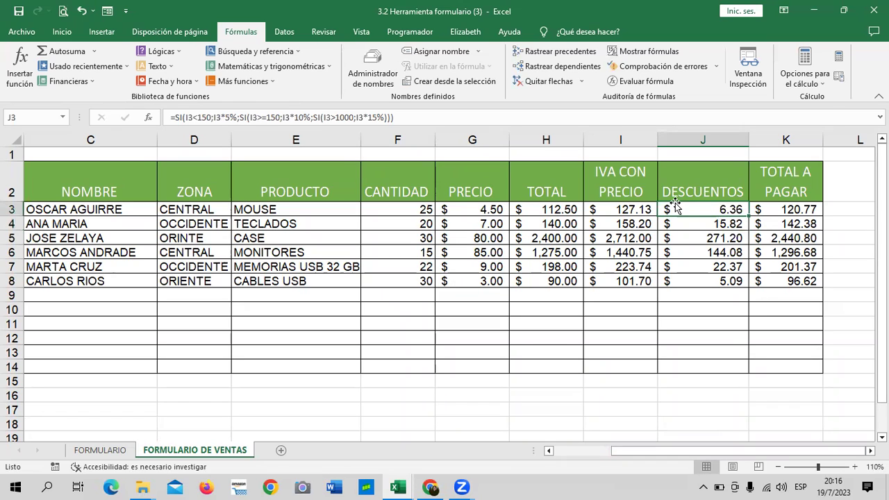
{"action": "left_click", "coordinate": [713, 266]}
{"action": "left_click", "coordinate": [576, 326]}
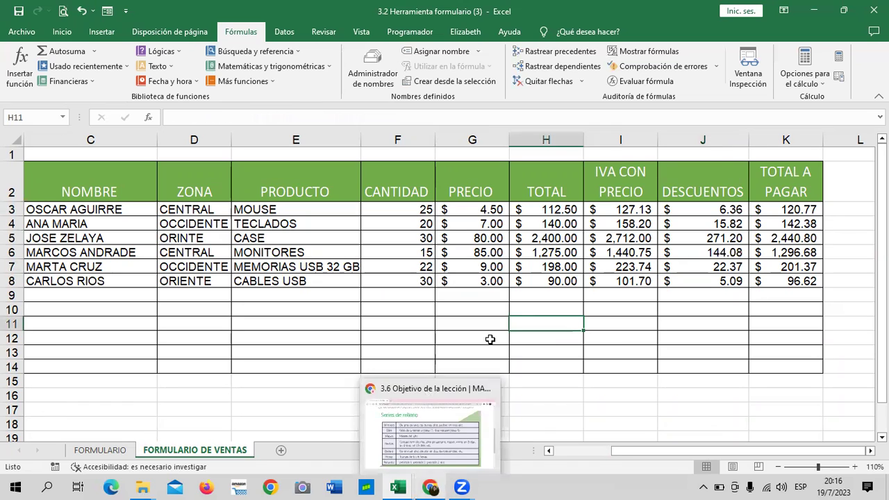
{"action": "left_click", "coordinate": [598, 349]}
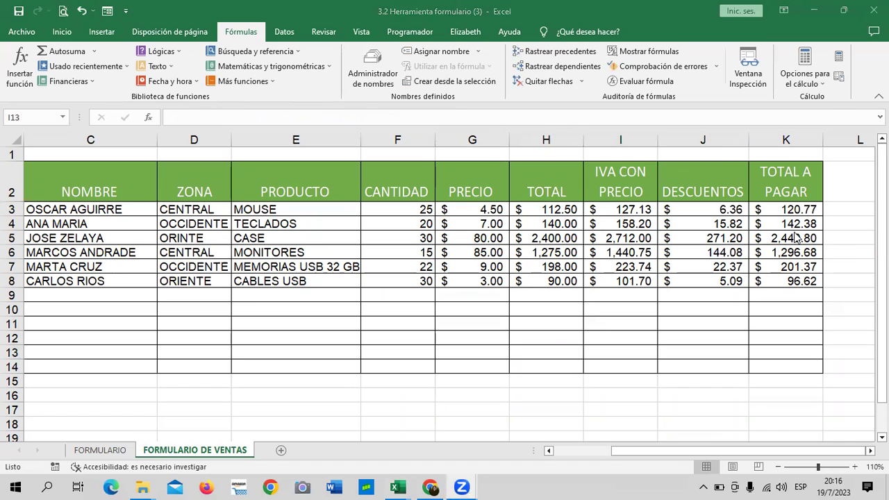
Step: Select the entire three-tier =SI(I3<150;...) formula in J3's formula bar and copy it
{"action": "double_click", "coordinate": [725, 207]}
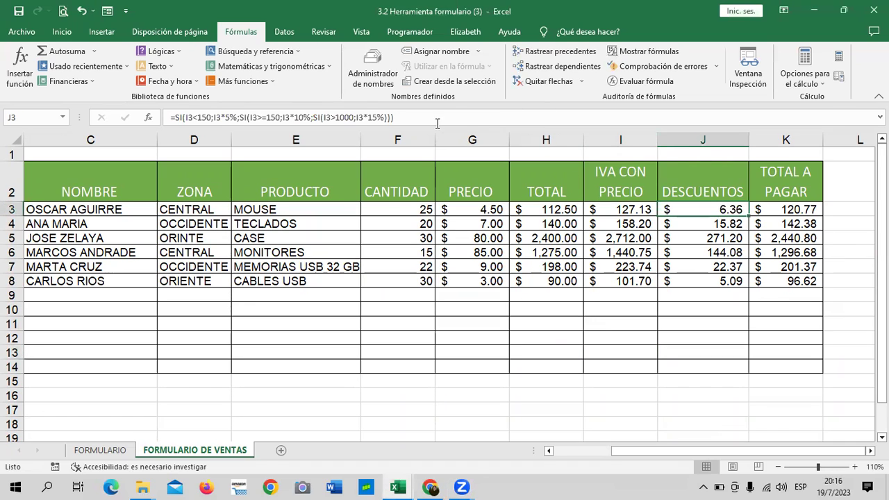
{"action": "left_click_drag", "start_coordinate": [394, 117], "coordinate": [211, 117]}
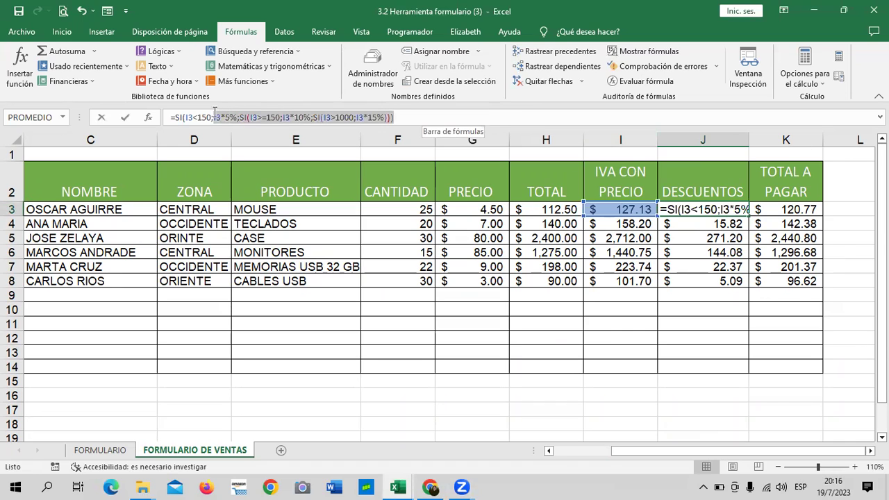
{"action": "left_click_drag", "start_coordinate": [168, 117], "coordinate": [421, 116]}
{"action": "right_click", "coordinate": [368, 117]}
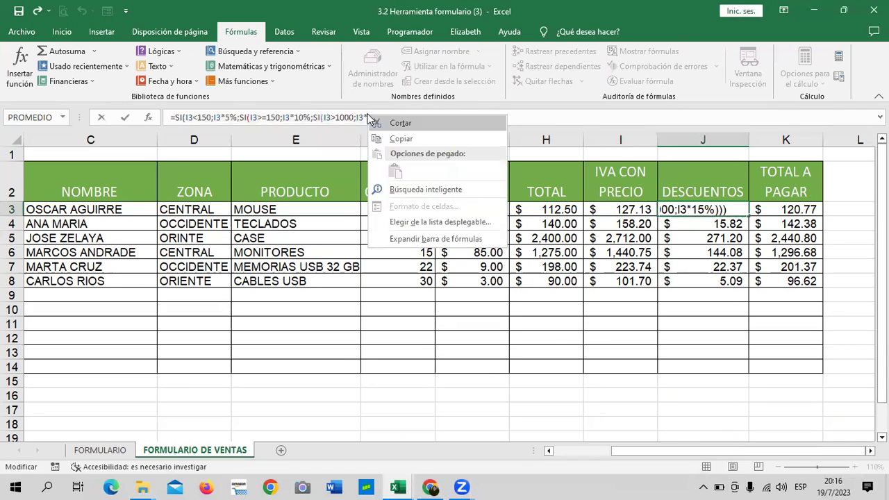
{"action": "left_click", "coordinate": [396, 134]}
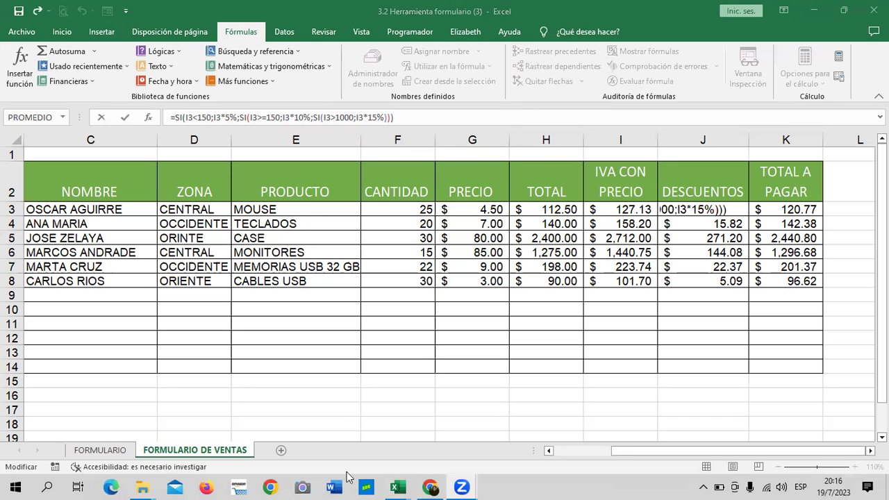
Step: Switch to the online course and scroll through the 3.8 Laboratorio quiz on custom series
{"action": "left_click", "coordinate": [430, 487]}
{"action": "scroll", "coordinate": [577, 267], "scroll_direction": "up", "scroll_amount": 3}
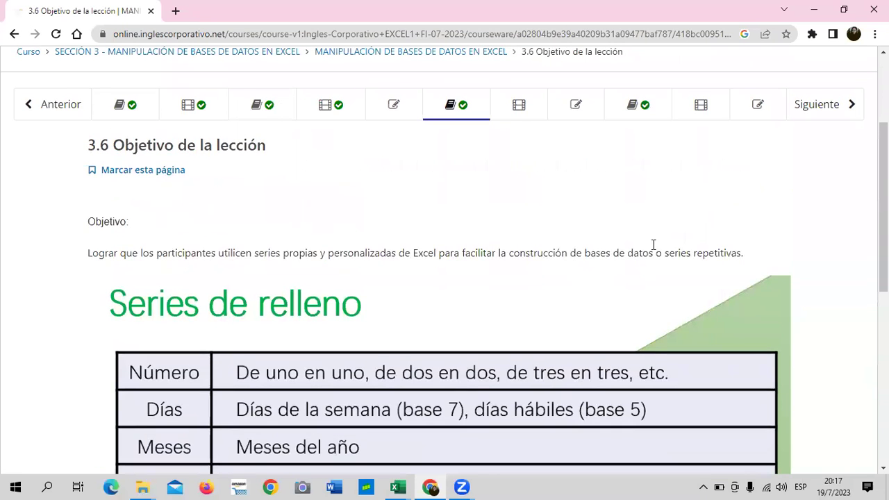
{"action": "scroll", "coordinate": [577, 257], "scroll_direction": "up", "scroll_amount": 3}
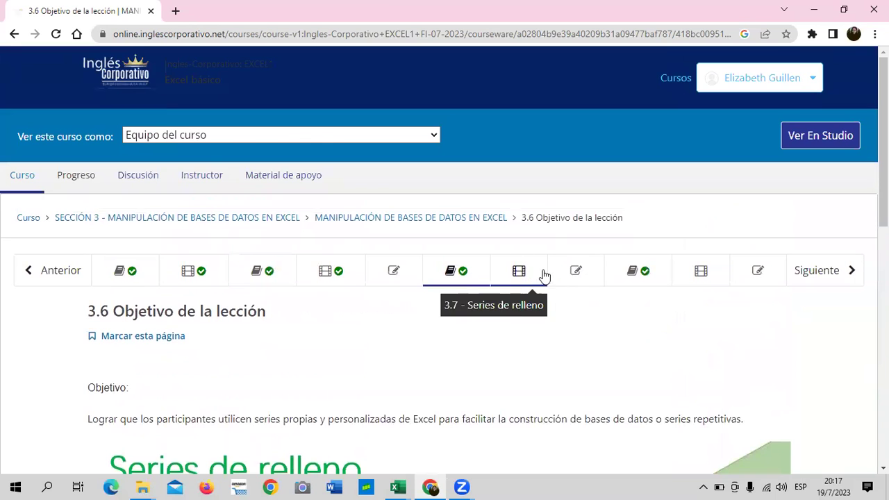
{"action": "scroll", "coordinate": [541, 264], "scroll_direction": "down", "scroll_amount": 2}
{"action": "left_click", "coordinate": [560, 144]}
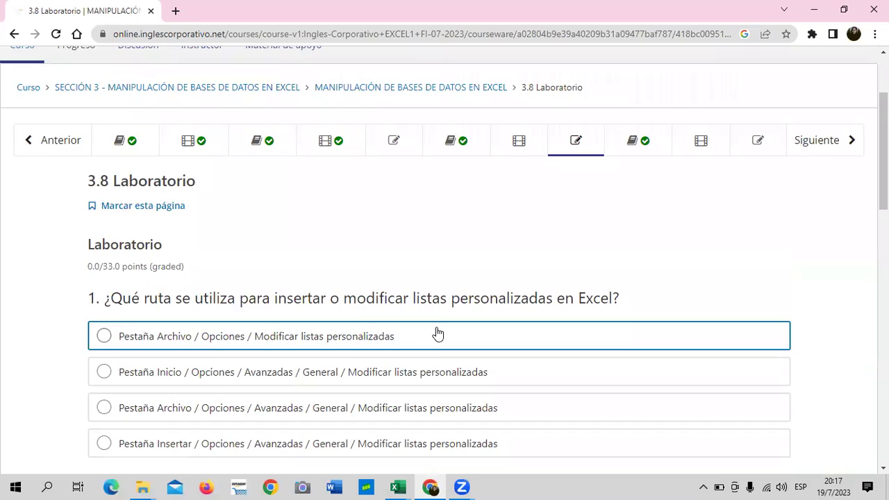
{"action": "scroll", "coordinate": [438, 334], "scroll_direction": "down", "scroll_amount": 2}
{"action": "scroll", "coordinate": [436, 333], "scroll_direction": "down", "scroll_amount": 4}
{"action": "scroll", "coordinate": [436, 333], "scroll_direction": "down", "scroll_amount": 3}
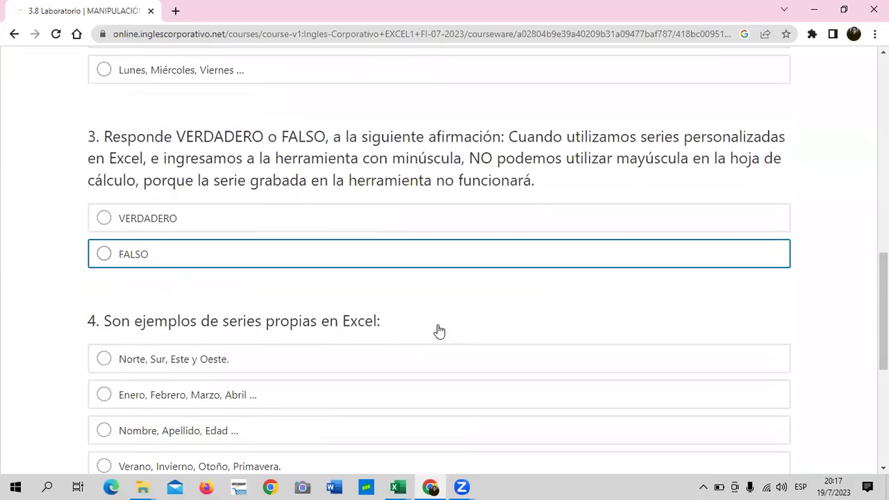
{"action": "scroll", "coordinate": [438, 330], "scroll_direction": "down", "scroll_amount": 2}
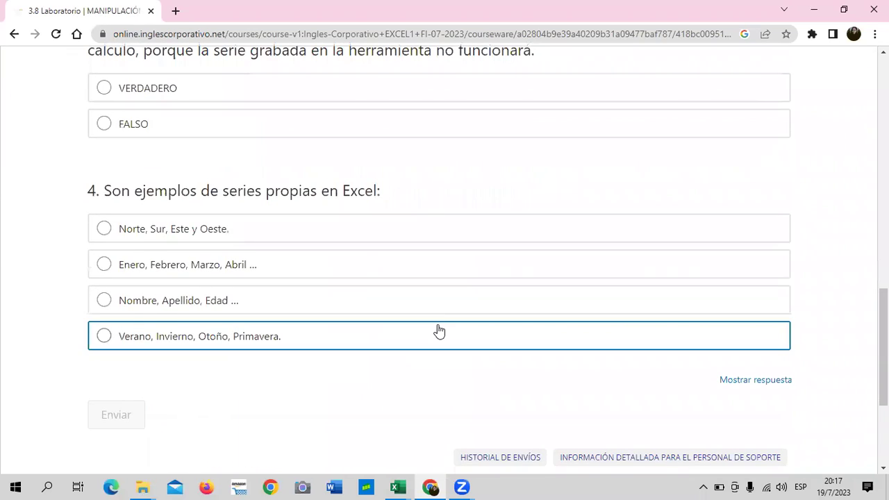
Step: Scroll back up and open the 3.6 Objetivo de la lección lesson
{"action": "scroll", "coordinate": [439, 330], "scroll_direction": "up", "scroll_amount": 3}
{"action": "scroll", "coordinate": [439, 330], "scroll_direction": "up", "scroll_amount": 4}
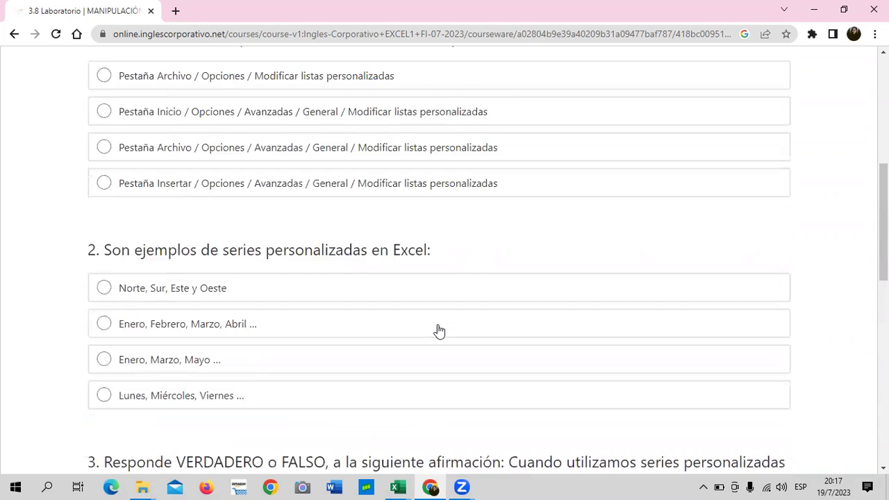
{"action": "scroll", "coordinate": [439, 330], "scroll_direction": "up", "scroll_amount": 3}
{"action": "scroll", "coordinate": [438, 331], "scroll_direction": "up", "scroll_amount": 1}
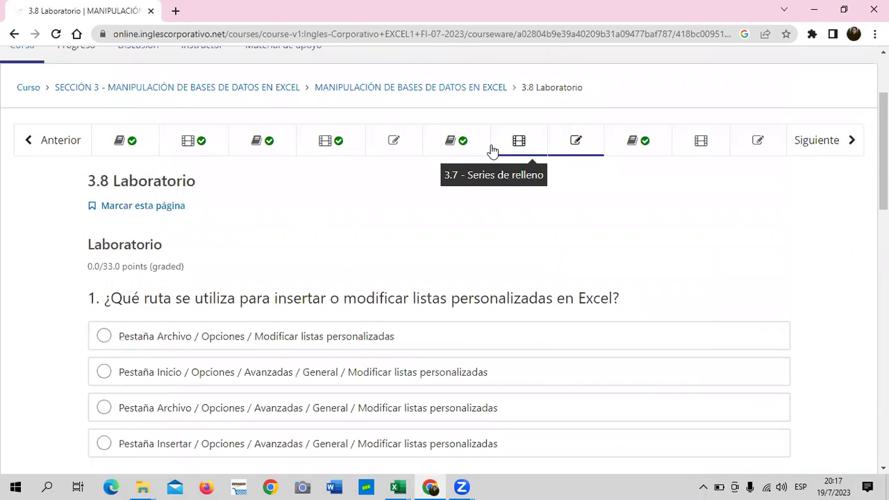
{"action": "left_click", "coordinate": [485, 145]}
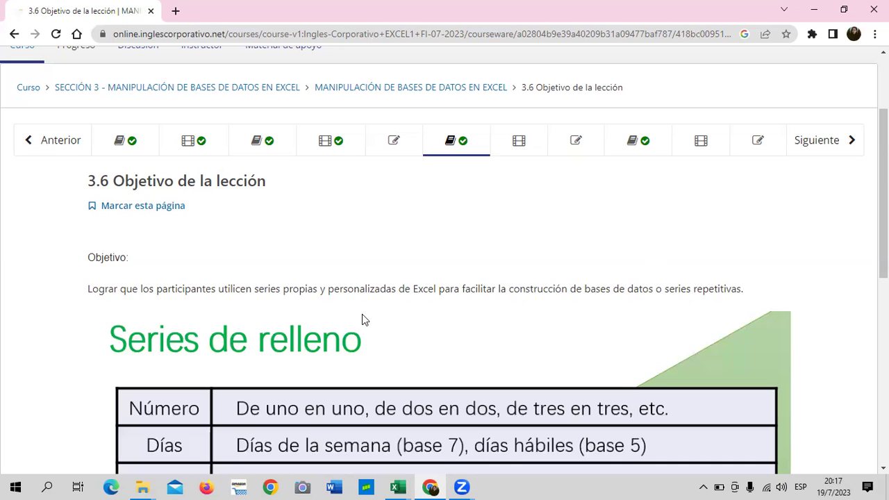
{"action": "scroll", "coordinate": [356, 313], "scroll_direction": "down", "scroll_amount": 1}
{"action": "scroll", "coordinate": [355, 316], "scroll_direction": "down", "scroll_amount": 2}
{"action": "scroll", "coordinate": [355, 316], "scroll_direction": "down", "scroll_amount": 1}
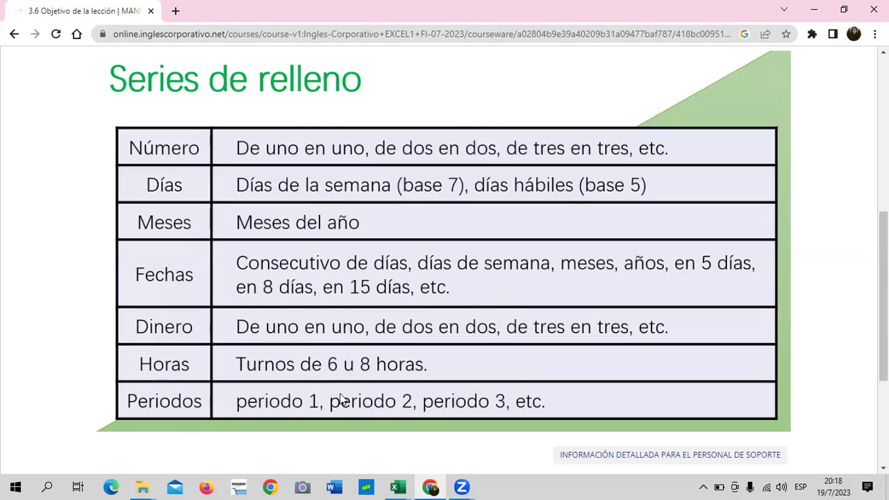
{"action": "scroll", "coordinate": [482, 244], "scroll_direction": "down", "scroll_amount": 1}
{"action": "scroll", "coordinate": [448, 303], "scroll_direction": "up", "scroll_amount": 1}
{"action": "mouse_move", "coordinate": [397, 486]}
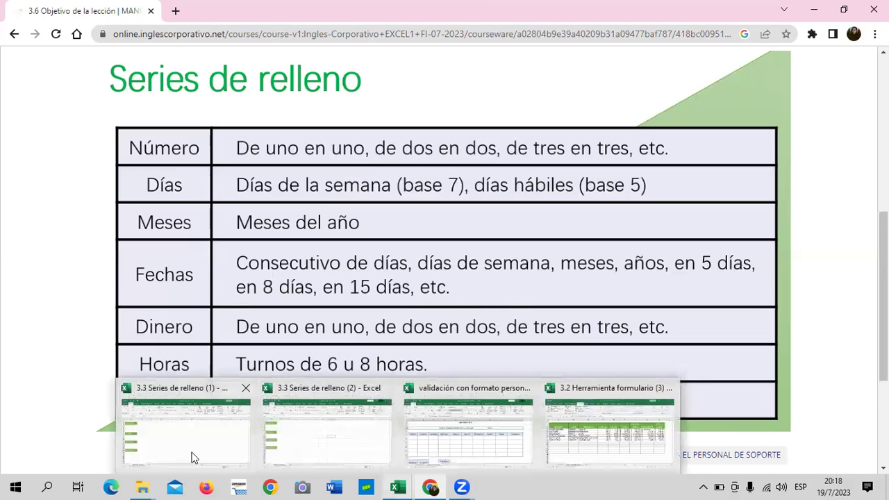
Step: Glance at the workbook, then move the course on to lesson 3.7 - Series de relleno
{"action": "left_click", "coordinate": [192, 454]}
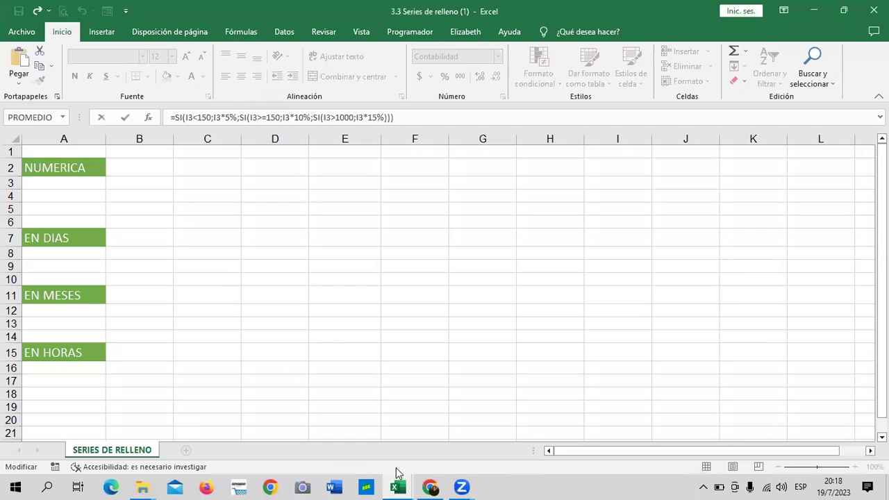
{"action": "mouse_move", "coordinate": [429, 487]}
{"action": "left_click", "coordinate": [439, 436]}
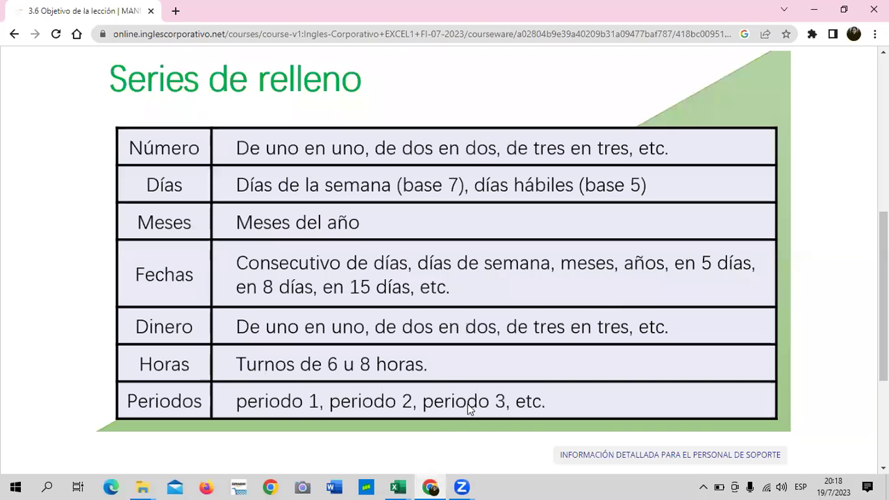
{"action": "scroll", "coordinate": [502, 364], "scroll_direction": "down", "scroll_amount": 3}
{"action": "left_click", "coordinate": [481, 378]}
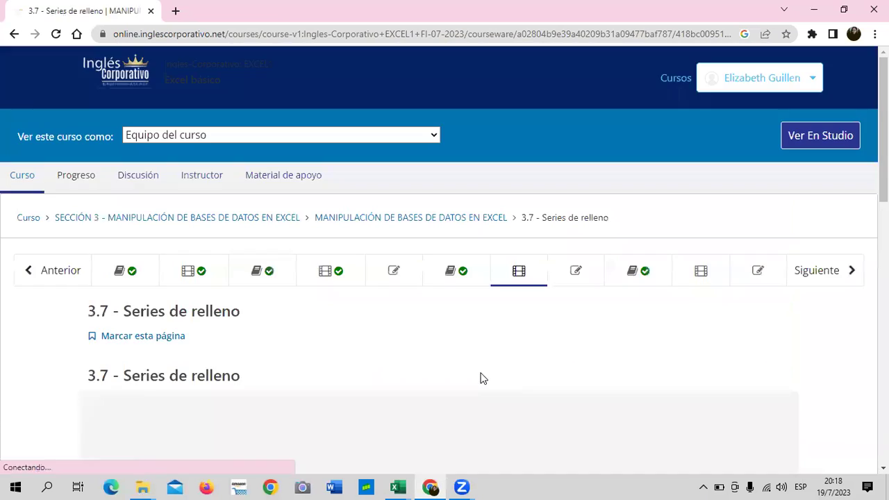
{"action": "scroll", "coordinate": [370, 285], "scroll_direction": "down", "scroll_amount": 2}
{"action": "scroll", "coordinate": [368, 283], "scroll_direction": "down", "scroll_amount": 3}
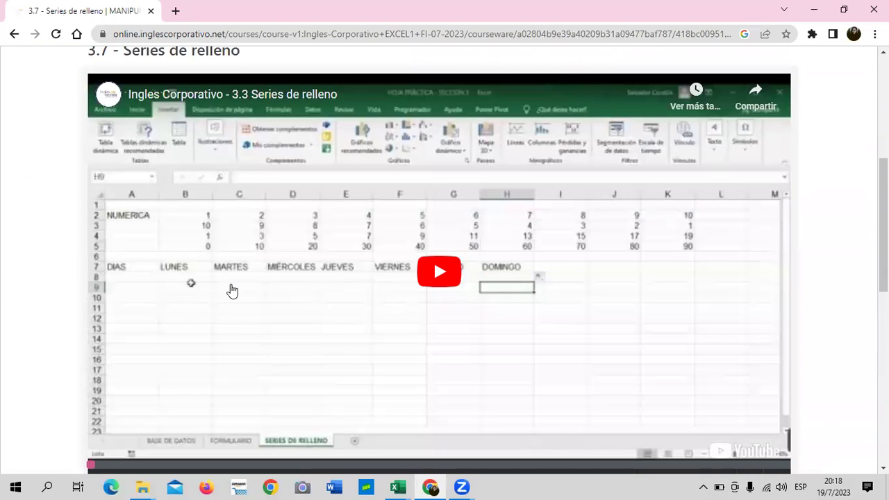
{"action": "scroll", "coordinate": [229, 292], "scroll_direction": "down", "scroll_amount": 2}
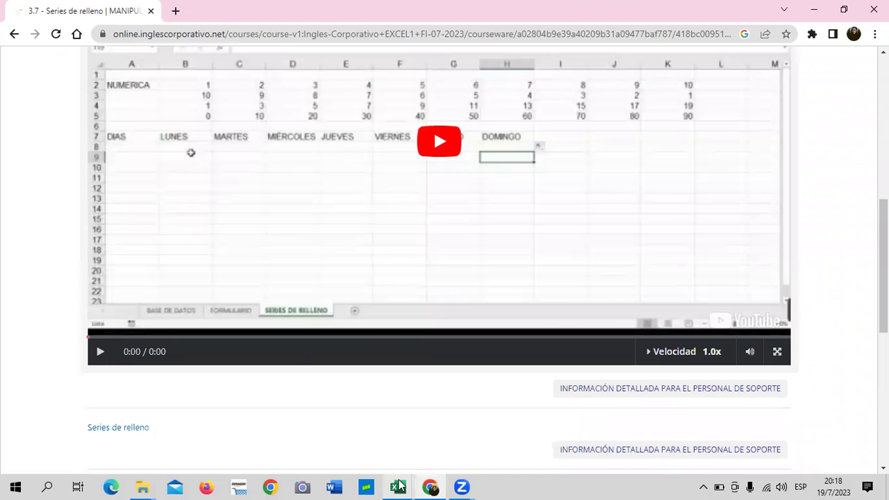
Step: Review the NUMERICA, EN DIAS, EN MESES and EN HORAS headings and activate the 3.3 Series de relleno window
{"action": "mouse_move", "coordinate": [397, 486]}
{"action": "left_click", "coordinate": [186, 436]}
{"action": "left_click", "coordinate": [73, 167]}
{"action": "left_click", "coordinate": [83, 235]}
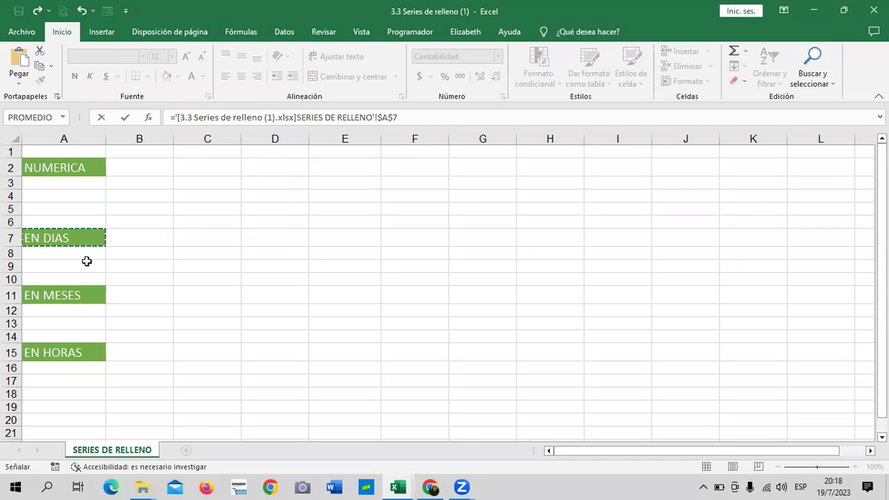
{"action": "left_click", "coordinate": [85, 299]}
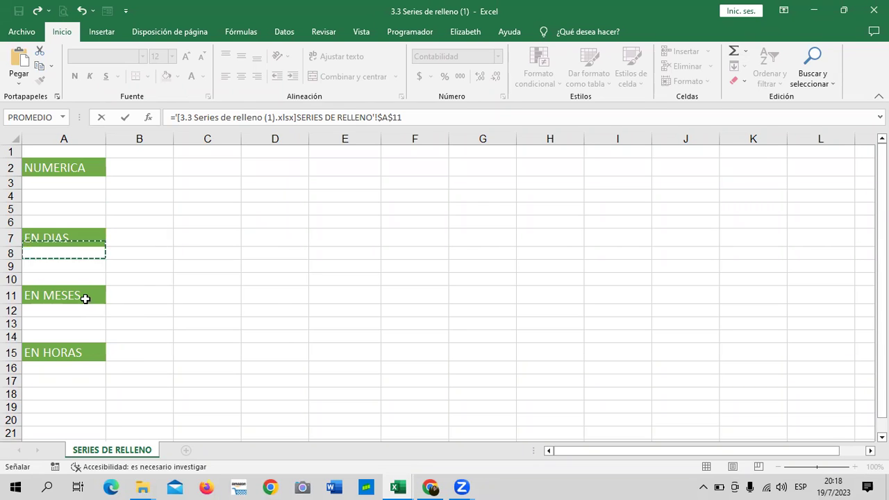
{"action": "left_click", "coordinate": [104, 349]}
{"action": "key", "text": "alt+Tab"}
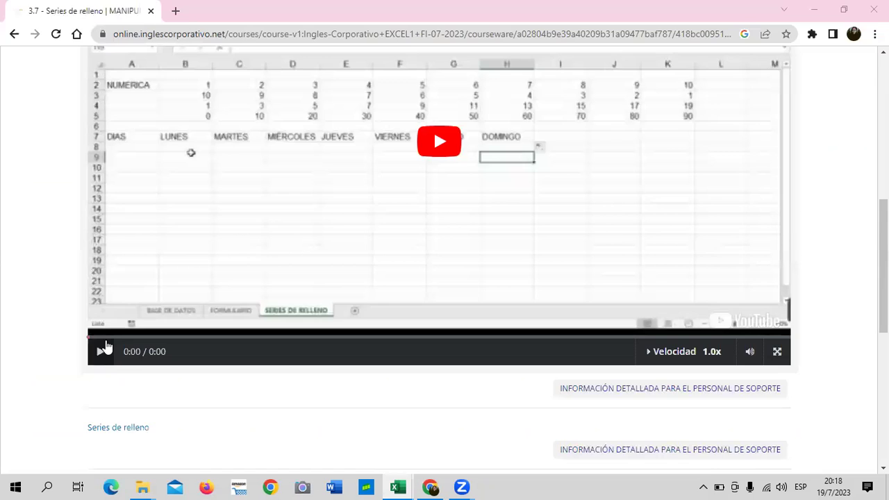
{"action": "key", "text": "alt+Tab"}
{"action": "left_click", "coordinate": [546, 366]}
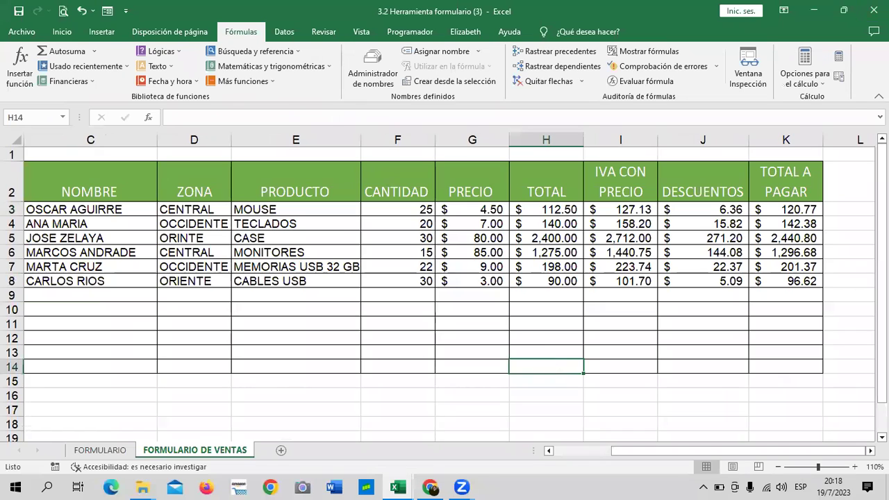
{"action": "left_click", "coordinate": [813, 10]}
Step: Select the NUMERICA, EN DIAS, EN MESES and EN HORAS headings in A2, A7, A11 and A15
{"action": "left_click", "coordinate": [287, 224]}
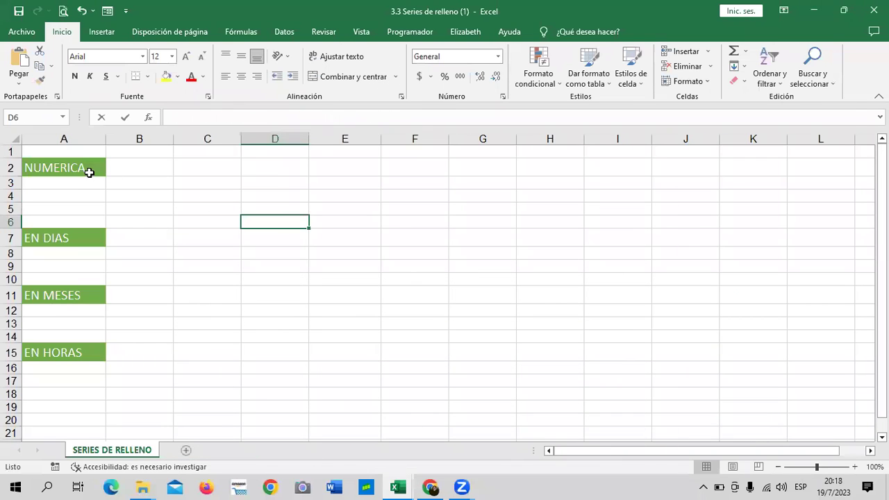
{"action": "left_click", "coordinate": [89, 172]}
{"action": "left_click", "coordinate": [65, 240]}
{"action": "left_click", "coordinate": [84, 296]}
{"action": "left_click", "coordinate": [84, 351]}
{"action": "left_click", "coordinate": [80, 167]}
{"action": "left_click", "coordinate": [83, 243]}
{"action": "left_click", "coordinate": [74, 294]}
{"action": "left_click", "coordinate": [77, 355]}
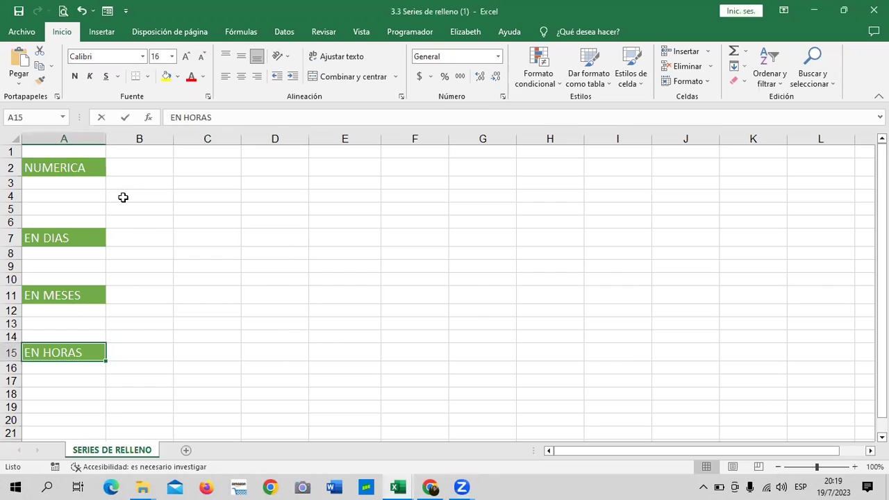
Step: Insert two blank rows at rows 4–5 below the NUMERICA heading
{"action": "left_click", "coordinate": [99, 168]}
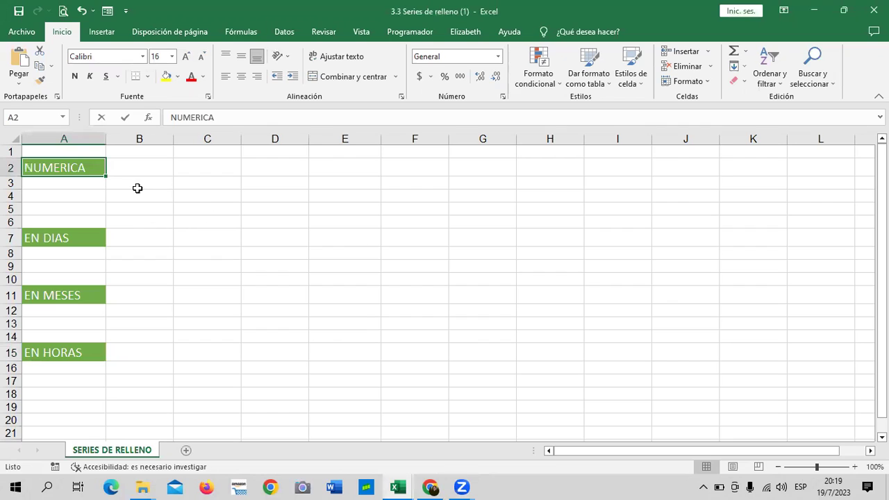
{"action": "left_click_drag", "start_coordinate": [9, 195], "coordinate": [8, 207]}
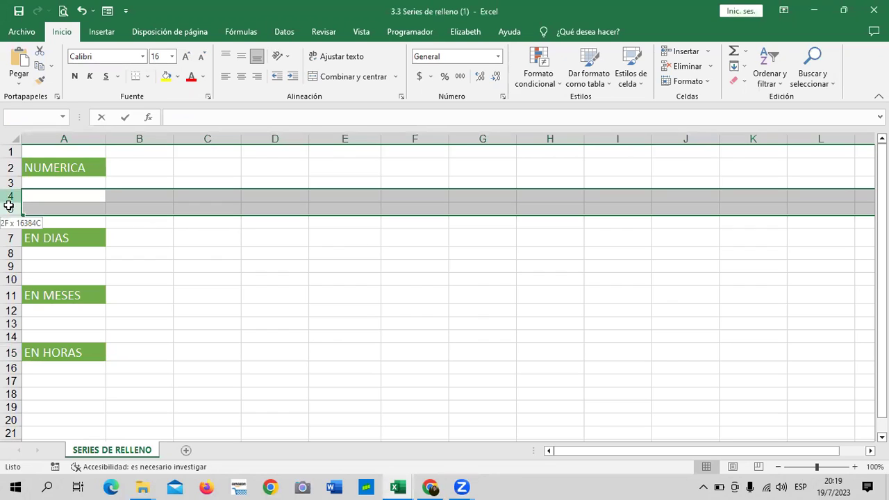
{"action": "right_click", "coordinate": [8, 203]}
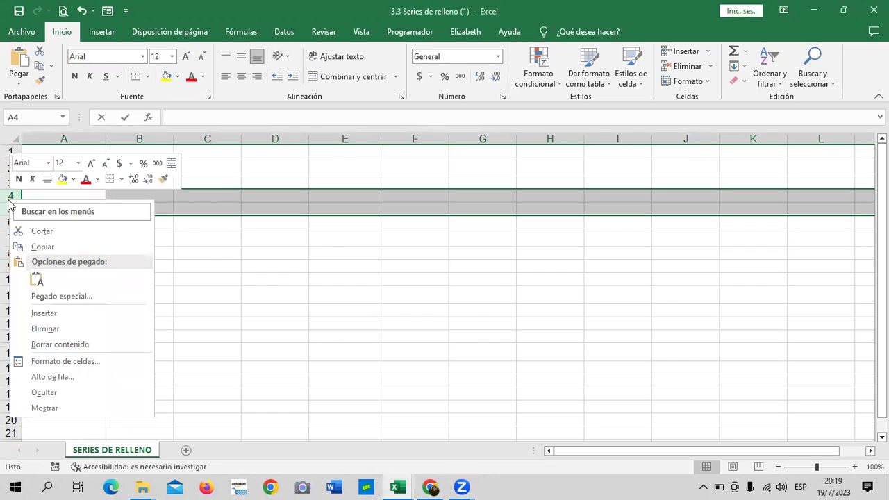
{"action": "left_click", "coordinate": [104, 320]}
{"action": "left_click", "coordinate": [301, 279]}
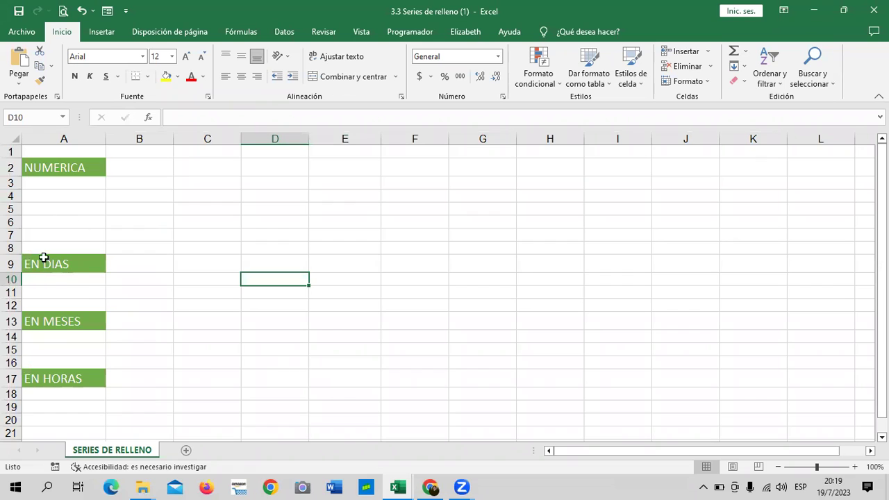
{"action": "scroll", "coordinate": [345, 328], "scroll_direction": "down", "scroll_amount": 2}
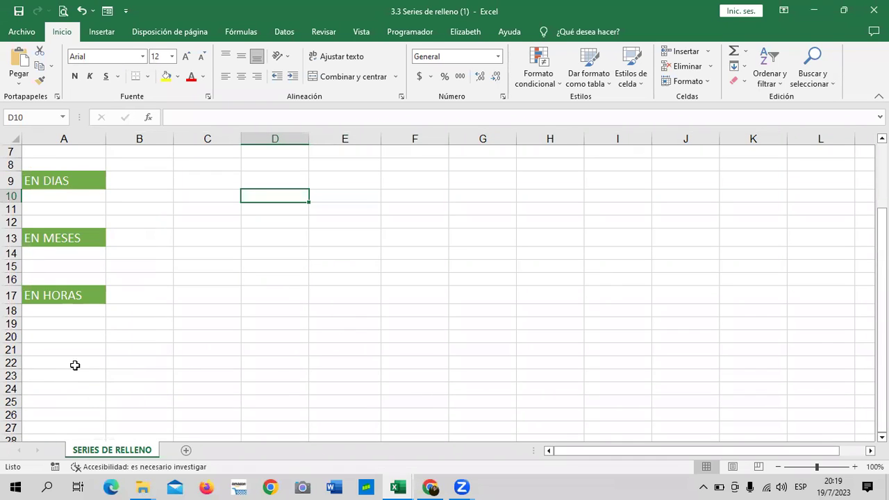
{"action": "scroll", "coordinate": [268, 359], "scroll_direction": "up", "scroll_amount": 2}
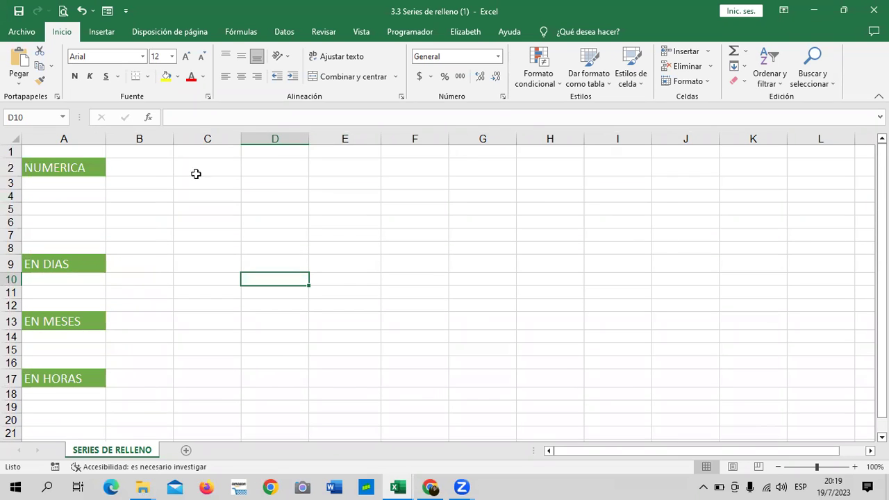
Step: Enter 1 in B2 and 2 in C2, then drag-fill the pair to reach 10 in K2
{"action": "left_click", "coordinate": [154, 163]}
{"action": "type", "text": "1"}
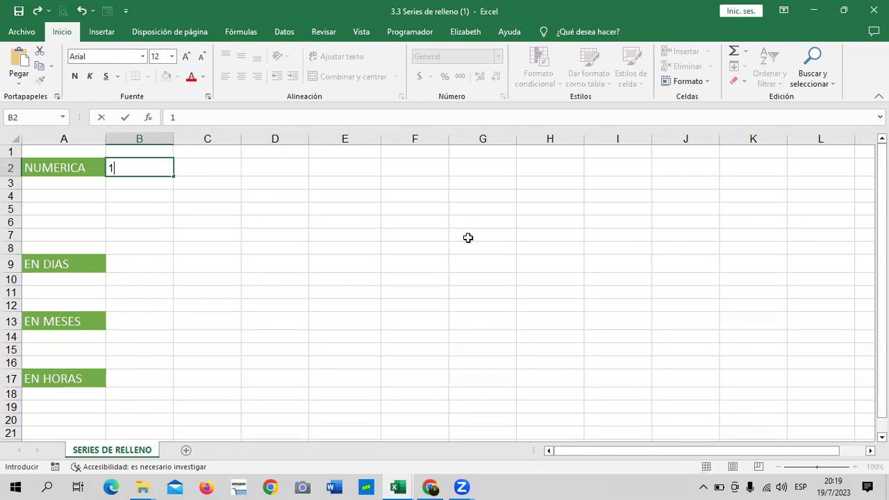
{"action": "key", "text": "Tab"}
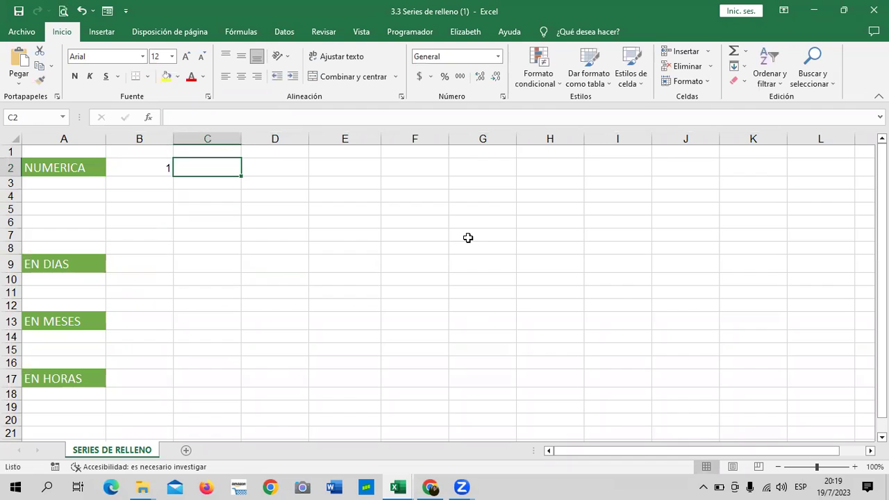
{"action": "type", "text": "2"}
{"action": "key", "text": "Return"}
{"action": "left_click", "coordinate": [343, 277]}
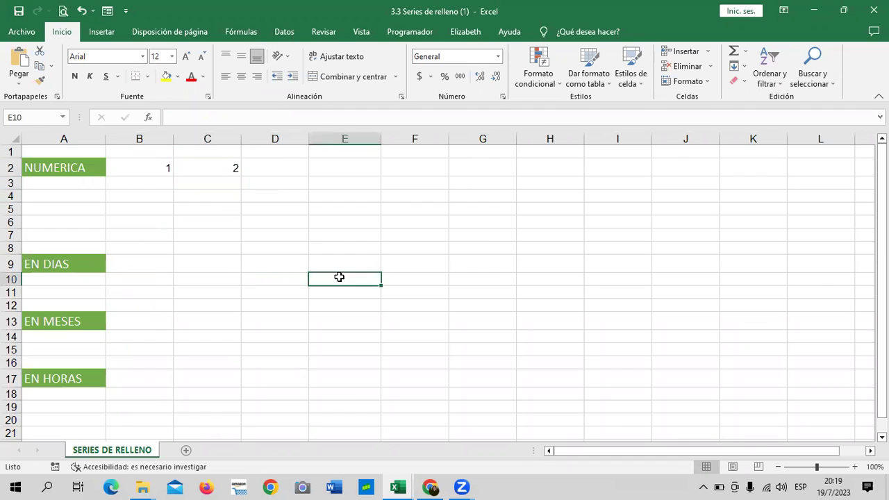
{"action": "left_click_drag", "start_coordinate": [164, 167], "coordinate": [203, 167]}
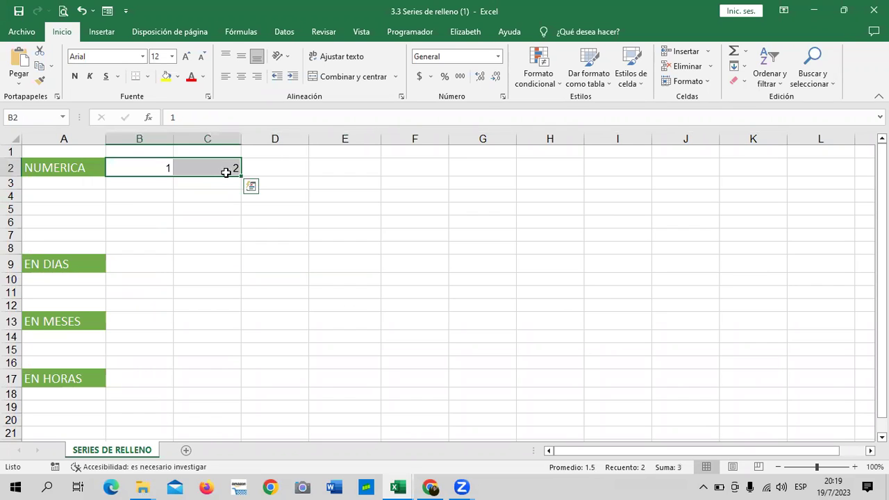
{"action": "mouse_move", "coordinate": [243, 176]}
{"action": "left_mouse_down"}
{"action": "mouse_move", "coordinate": [646, 188]}
{"action": "mouse_move", "coordinate": [767, 181]}
{"action": "left_mouse_up"}
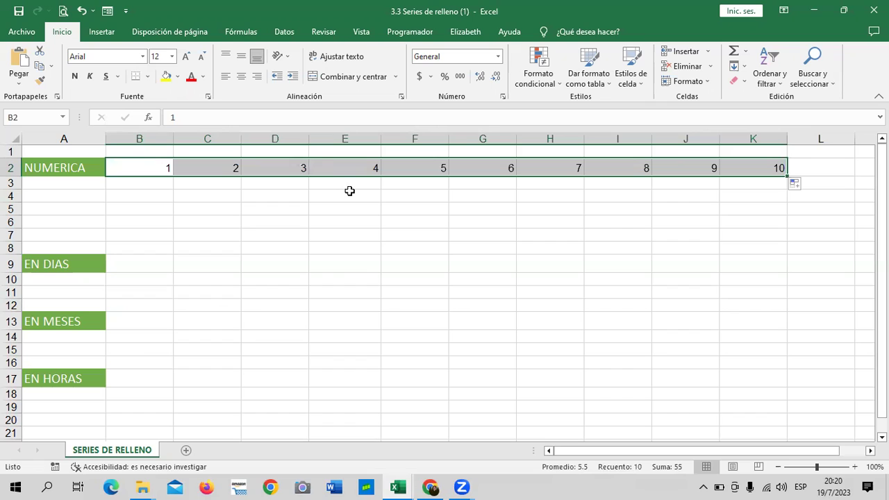
{"action": "left_click", "coordinate": [415, 234]}
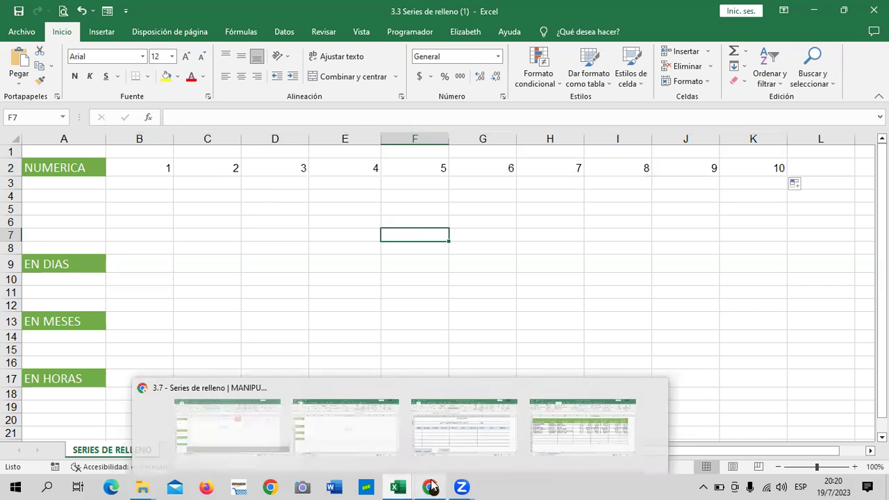
Step: Reopen the course's 3.6 lesson and scroll down to the Series de relleno table
{"action": "mouse_move", "coordinate": [429, 487]}
{"action": "left_click", "coordinate": [215, 423]}
{"action": "scroll", "coordinate": [359, 233], "scroll_direction": "up", "scroll_amount": 3}
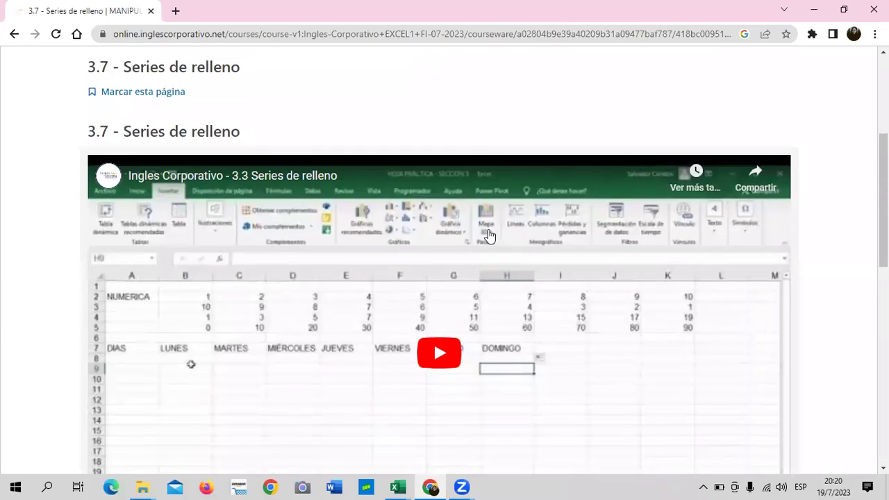
{"action": "scroll", "coordinate": [477, 152], "scroll_direction": "up", "scroll_amount": 2}
{"action": "left_click", "coordinate": [477, 153]}
{"action": "scroll", "coordinate": [461, 270], "scroll_direction": "down", "scroll_amount": 1}
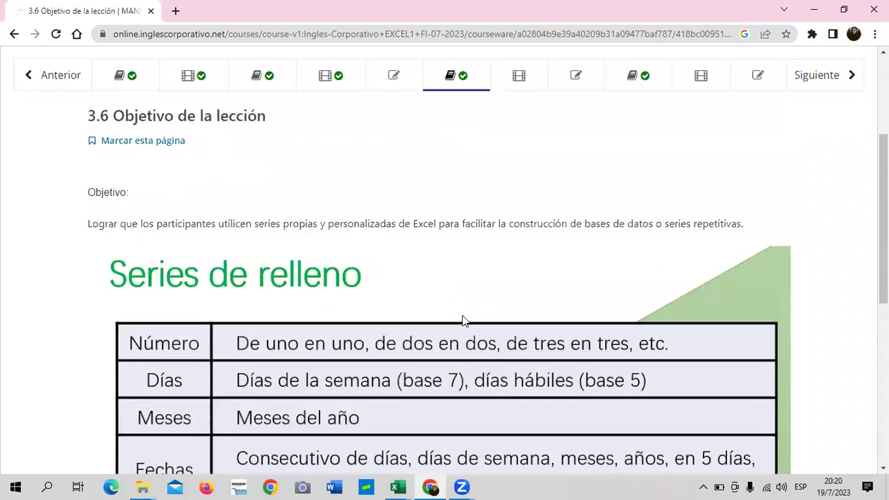
{"action": "scroll", "coordinate": [288, 346], "scroll_direction": "down", "scroll_amount": 2}
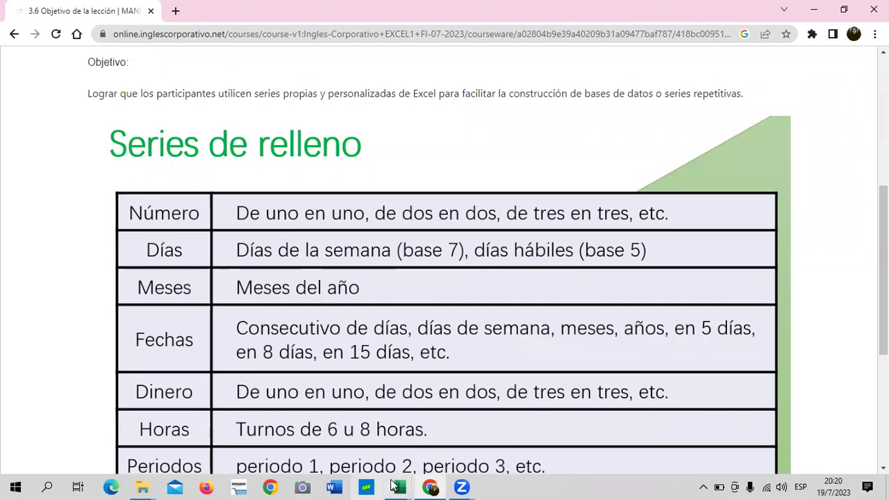
Step: Back in the workbook, type 1 as the starting value in B2
{"action": "mouse_move", "coordinate": [397, 487]}
{"action": "left_click", "coordinate": [206, 438]}
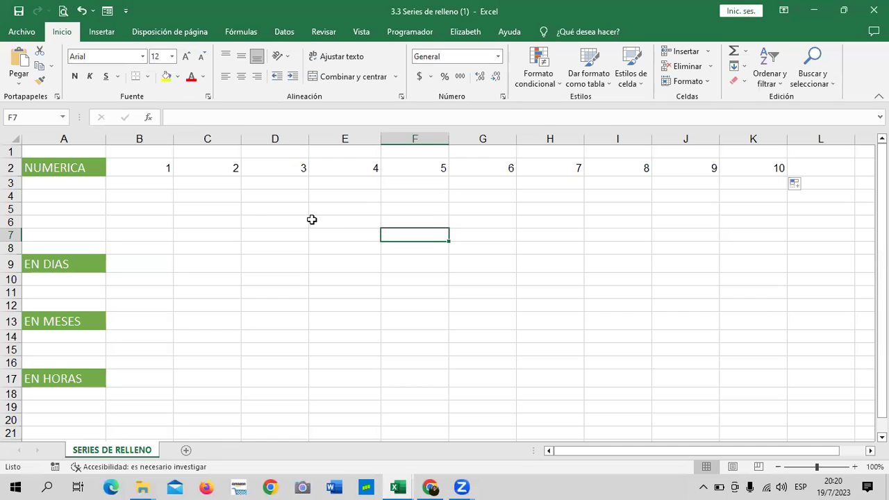
{"action": "mouse_move", "coordinate": [170, 167]}
{"action": "left_mouse_down"}
{"action": "mouse_move", "coordinate": [790, 167]}
{"action": "mouse_move", "coordinate": [764, 163]}
{"action": "left_mouse_up"}
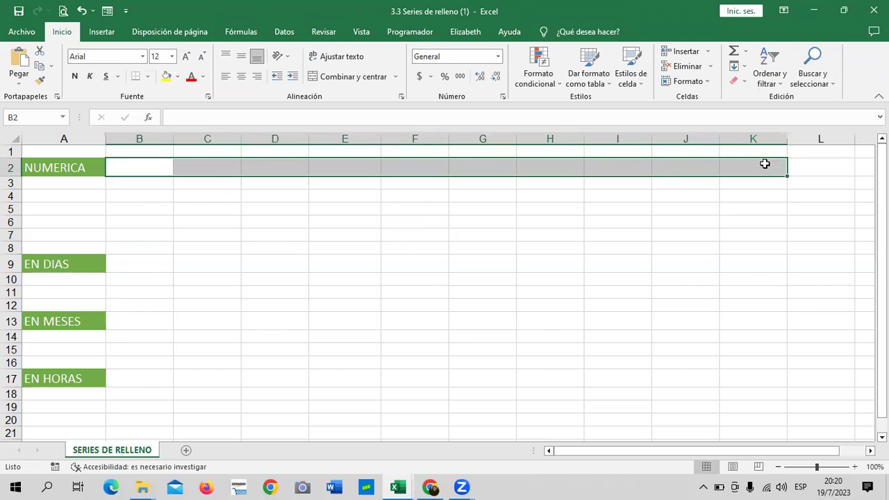
{"action": "left_click", "coordinate": [545, 317]}
{"action": "left_click", "coordinate": [159, 169]}
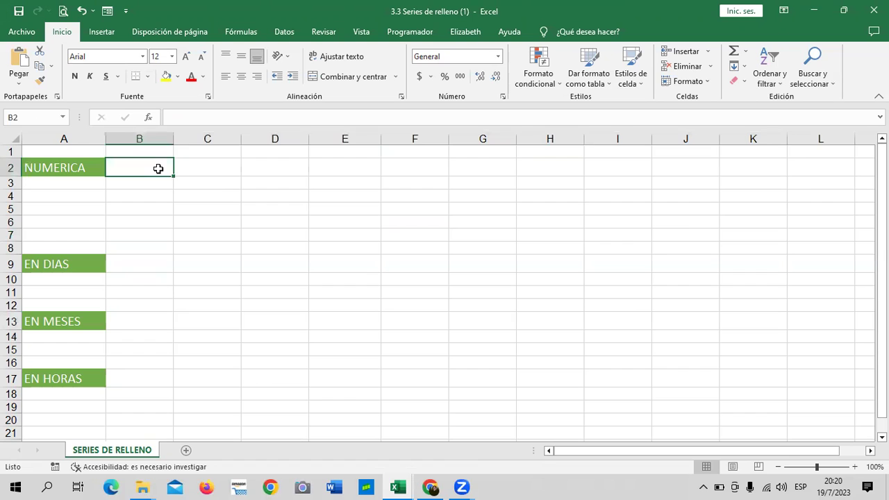
{"action": "type", "text": "1"}
{"action": "key", "text": "Escape"}
{"action": "key", "text": "Right"}
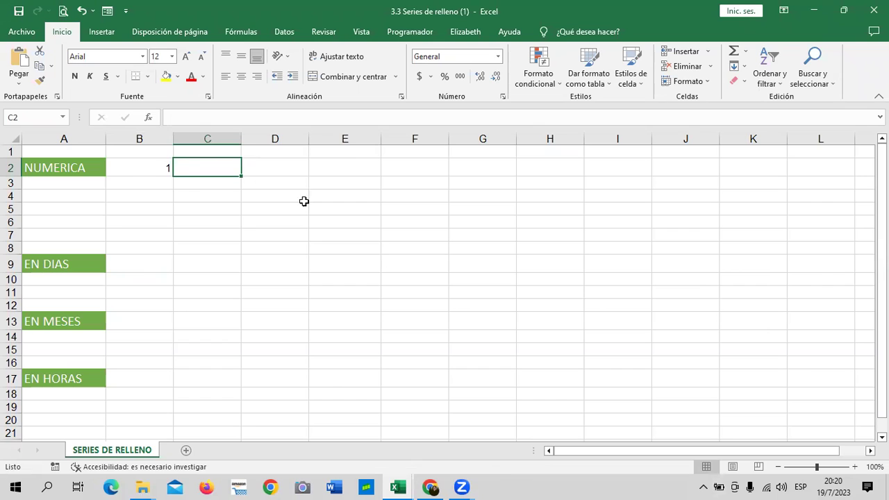
Step: Drag the 1 across to J2 and switch Auto Fill Options to Serie de relleno
{"action": "left_click", "coordinate": [147, 160]}
{"action": "mouse_move", "coordinate": [173, 175]}
{"action": "left_mouse_down"}
{"action": "mouse_move", "coordinate": [684, 199]}
{"action": "mouse_move", "coordinate": [696, 187]}
{"action": "left_mouse_up"}
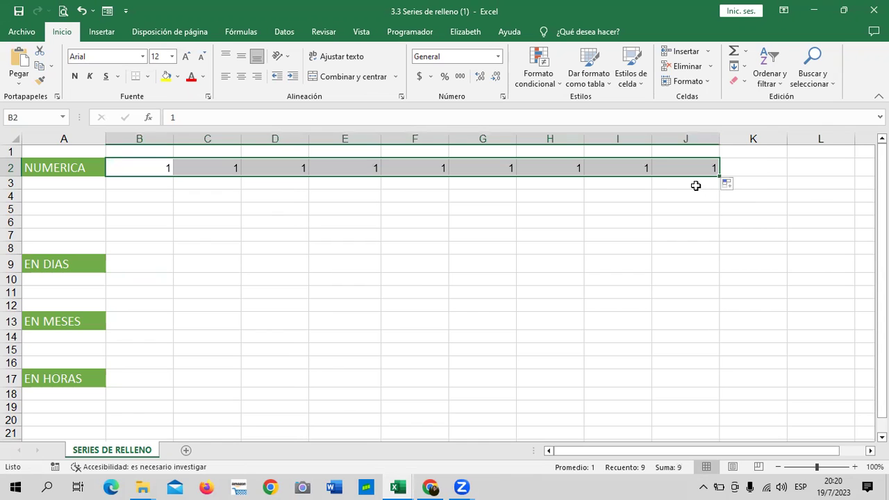
{"action": "left_click", "coordinate": [737, 187]}
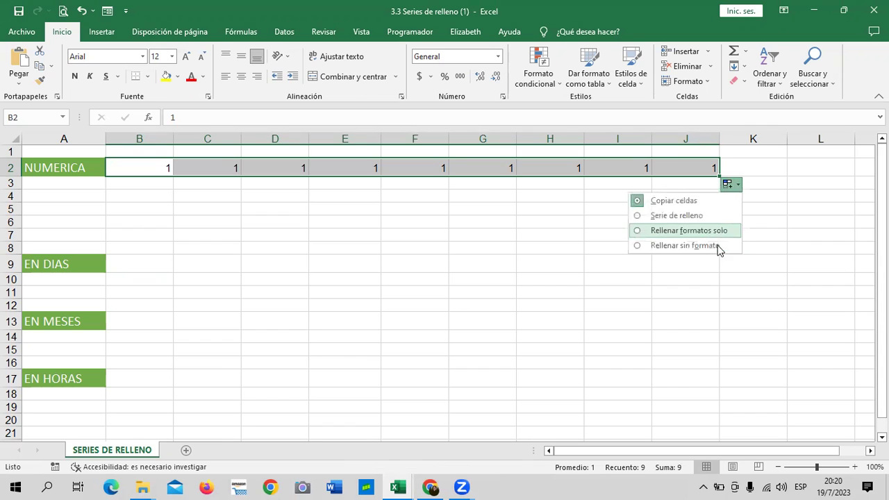
{"action": "left_click", "coordinate": [708, 218]}
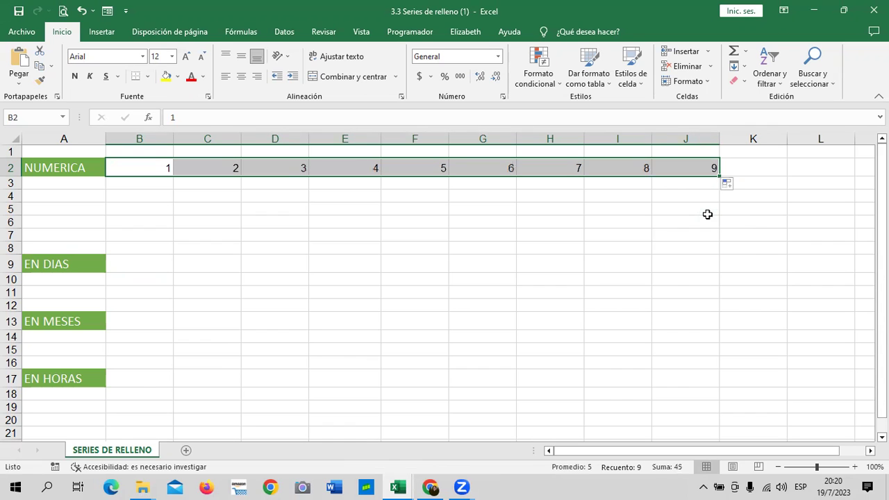
{"action": "left_click", "coordinate": [709, 215]}
{"action": "left_click", "coordinate": [692, 171]}
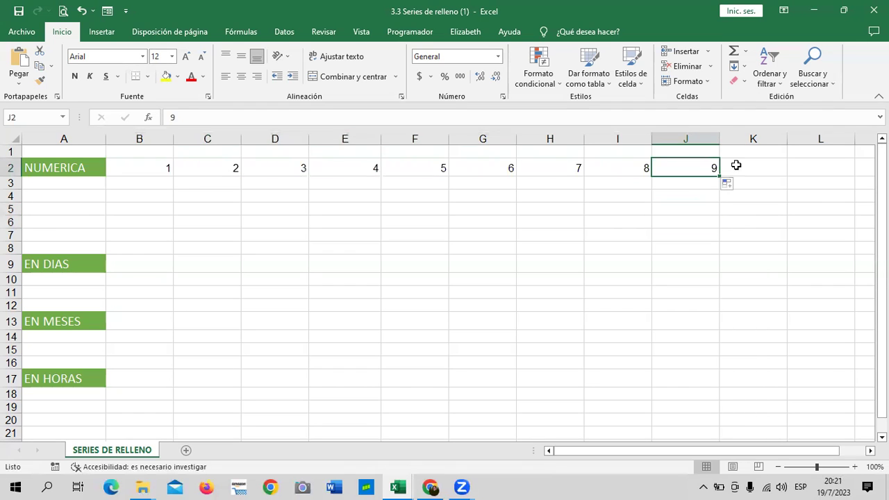
Step: Type 10 in K2, then select B2:K2 and delete the numbers
{"action": "left_click", "coordinate": [736, 163]}
{"action": "type", "text": "10"}
{"action": "key", "text": "Return"}
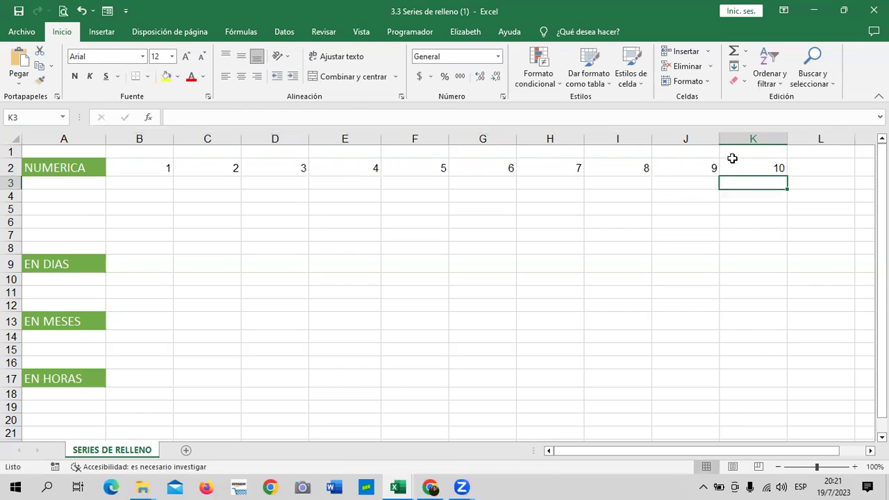
{"action": "left_click", "coordinate": [514, 320]}
{"action": "left_click_drag", "start_coordinate": [149, 167], "coordinate": [767, 171]}
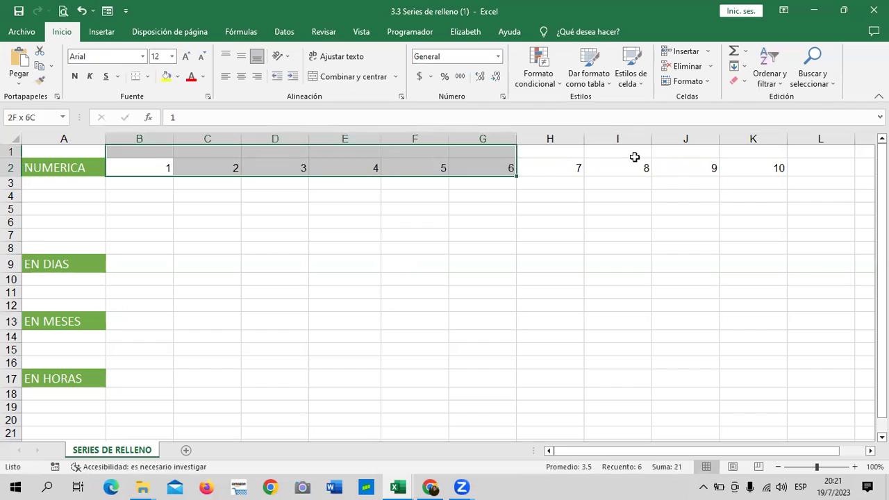
{"action": "key", "text": "Delete"}
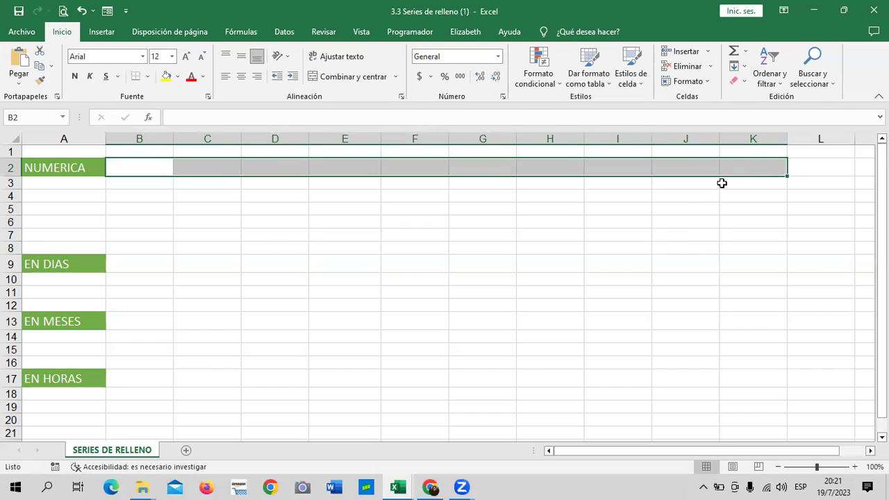
Step: Enter 1 and 2 in B2:C2 again and extend the pair with the fill handle through K2
{"action": "left_click", "coordinate": [474, 260]}
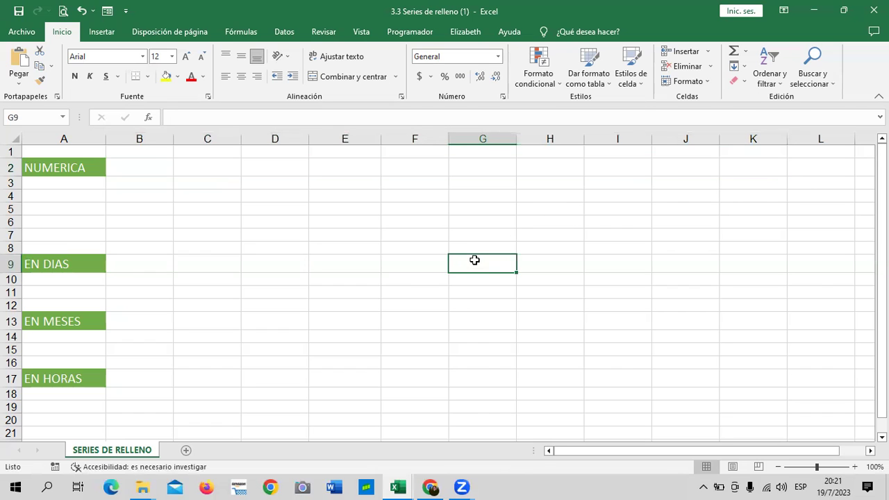
{"action": "left_click", "coordinate": [143, 159]}
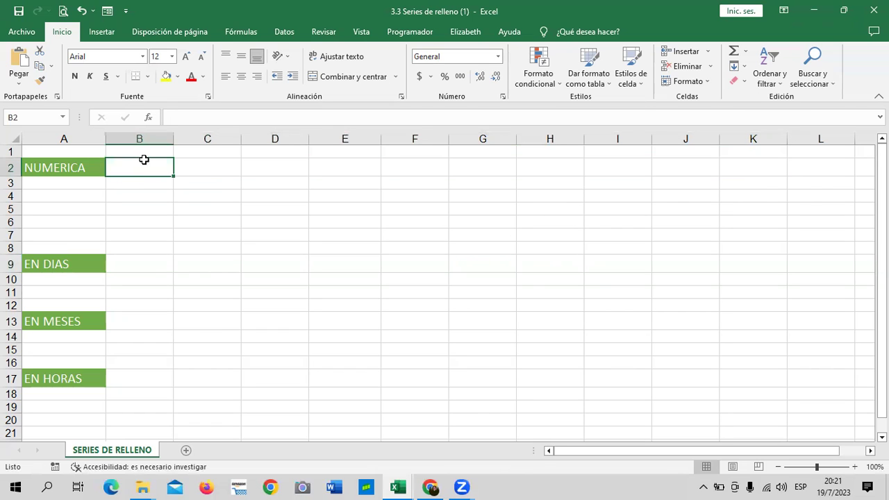
{"action": "type", "text": "1"}
{"action": "key", "text": "Tab"}
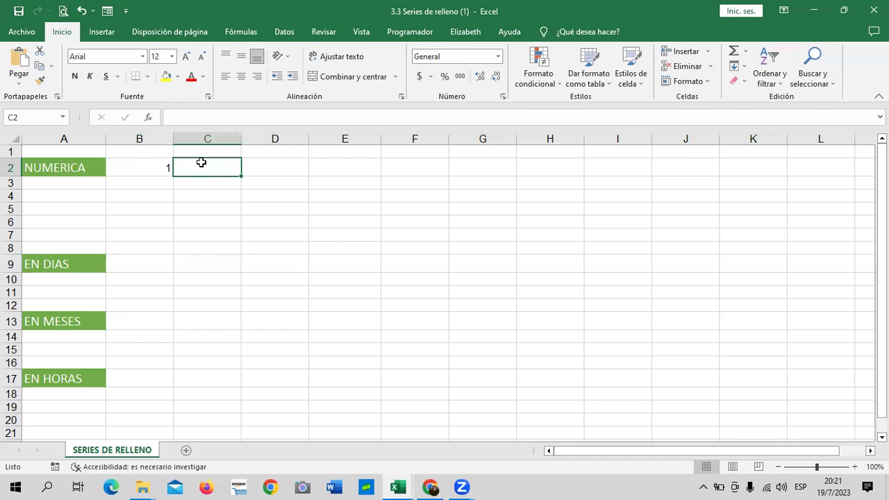
{"action": "type", "text": "2"}
{"action": "key", "text": "Return"}
{"action": "left_click", "coordinate": [285, 195]}
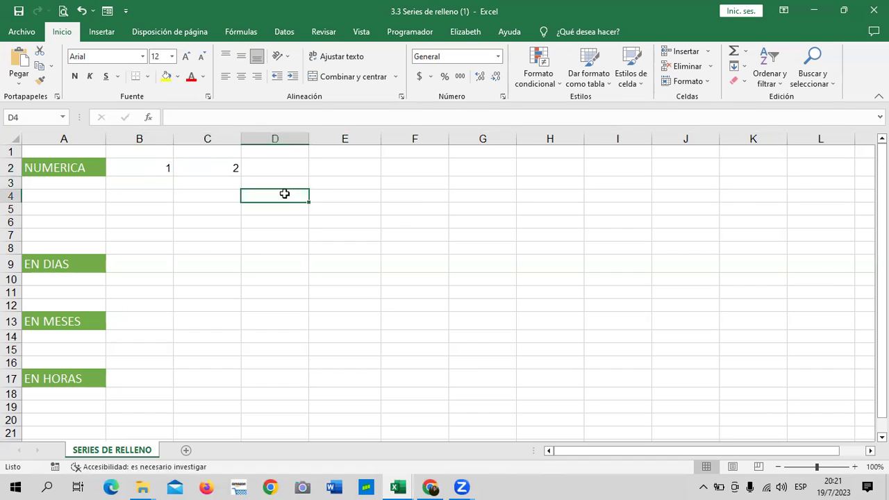
{"action": "left_click", "coordinate": [143, 166]}
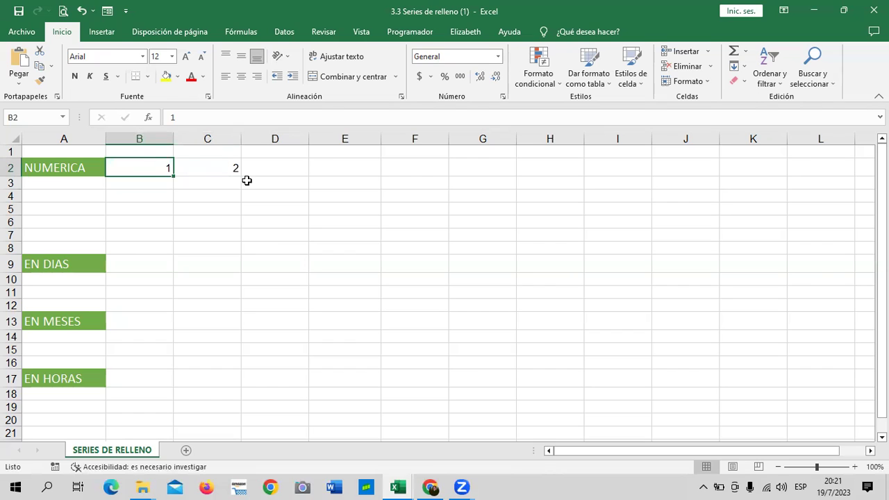
{"action": "left_click_drag", "start_coordinate": [158, 167], "coordinate": [325, 176]}
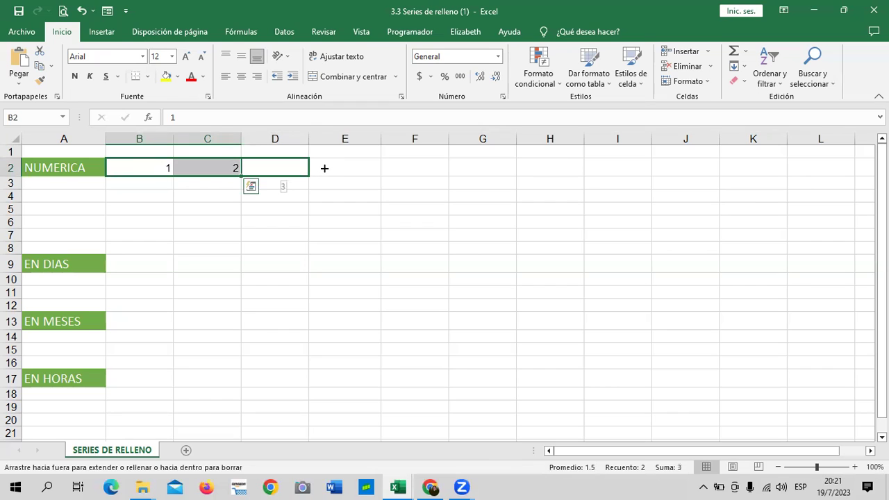
{"action": "left_click_drag", "start_coordinate": [352, 170], "coordinate": [765, 173]}
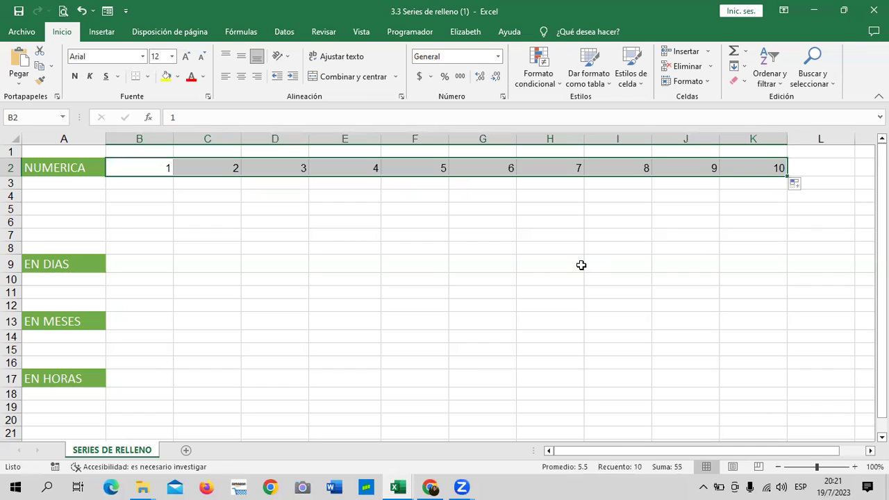
Step: Enter 2 and 4 in B3:C3 and fill row 3 up to 20 in K3
{"action": "left_click", "coordinate": [160, 184]}
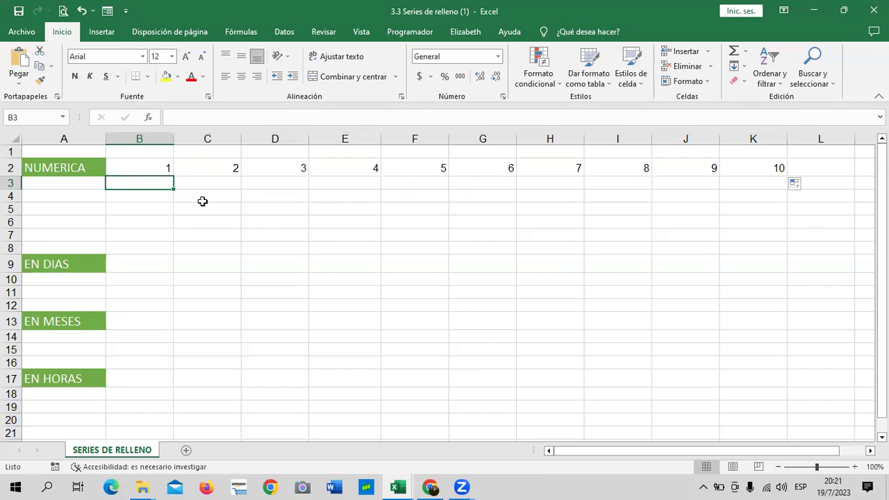
{"action": "type", "text": "2"}
{"action": "key", "text": "Tab"}
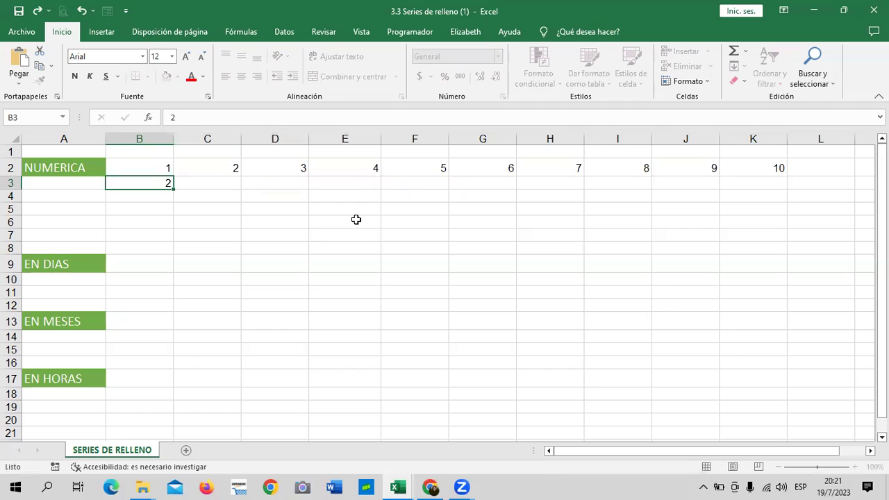
{"action": "type", "text": "4"}
{"action": "left_click", "coordinate": [274, 265]}
{"action": "left_click_drag", "start_coordinate": [132, 182], "coordinate": [217, 183]}
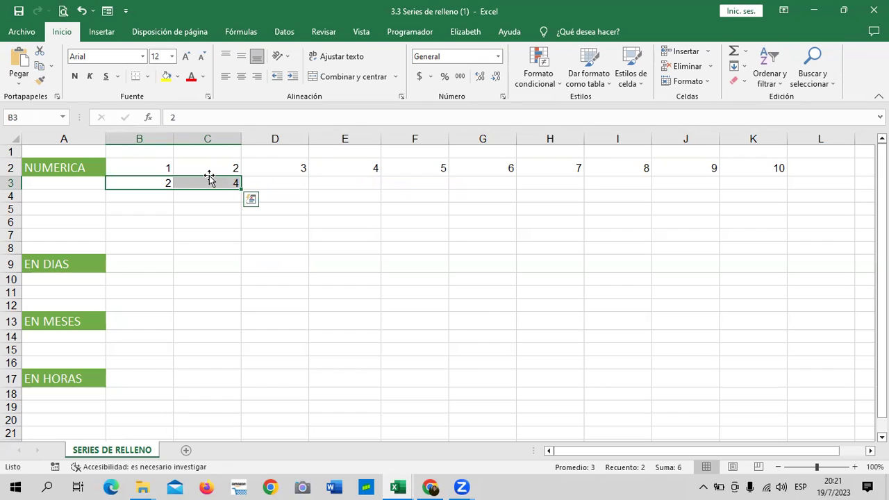
{"action": "left_click_drag", "start_coordinate": [241, 187], "coordinate": [763, 192]}
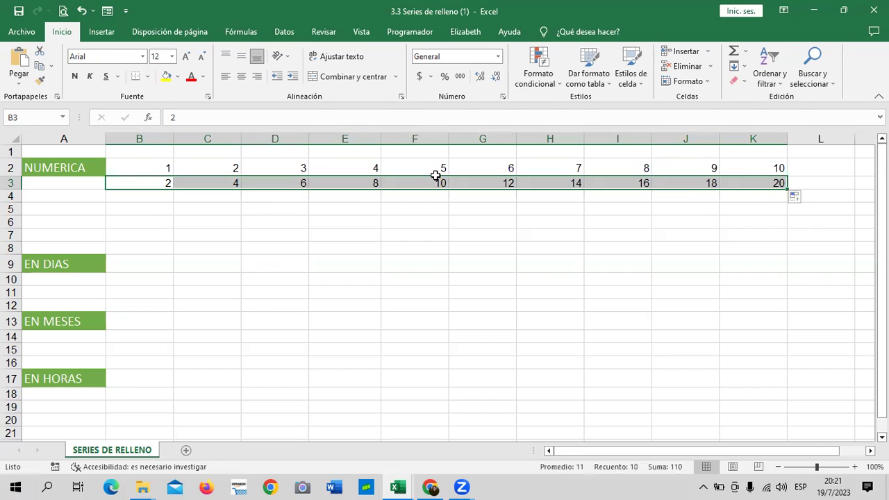
{"action": "left_click", "coordinate": [138, 185]}
Step: Enter 10 and 20 in B4:C4 and fill row 4 up to 100 in K4
{"action": "left_click", "coordinate": [150, 196]}
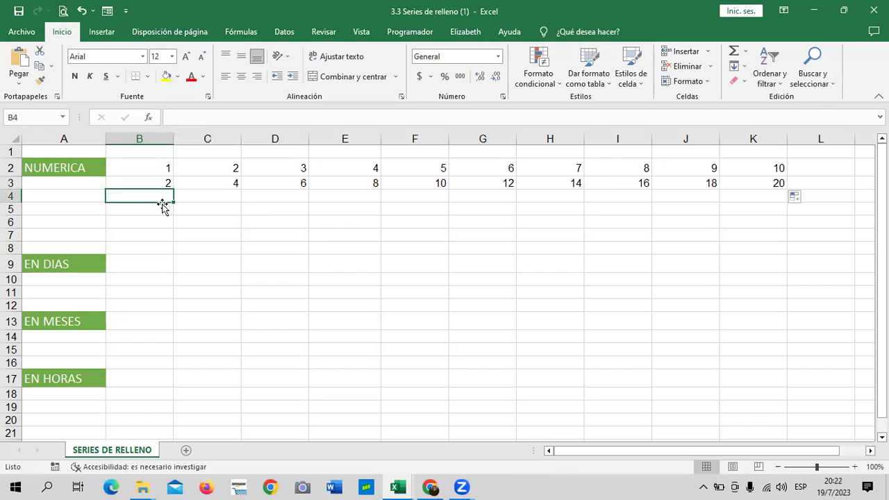
{"action": "type", "text": "10"}
{"action": "key", "text": "Right"}
{"action": "type", "text": "10"}
{"action": "key", "text": "Return"}
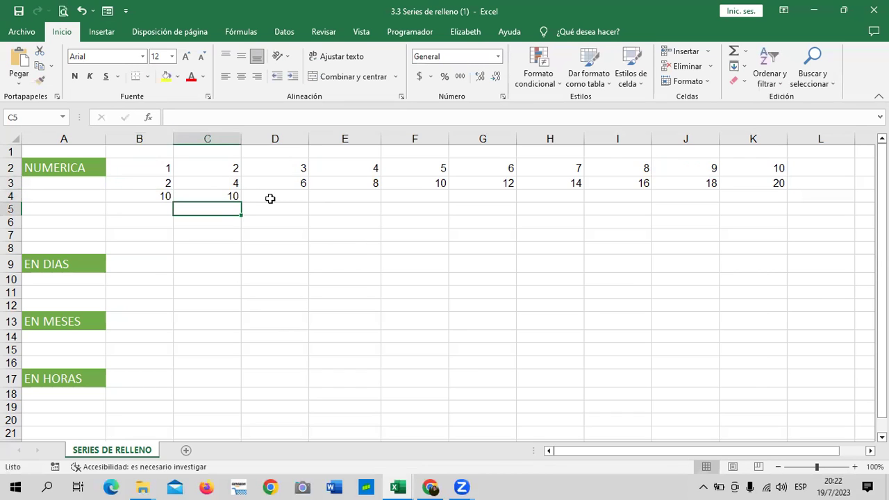
{"action": "key", "text": "Up"}
{"action": "type", "text": "20"}
{"action": "key", "text": "Return"}
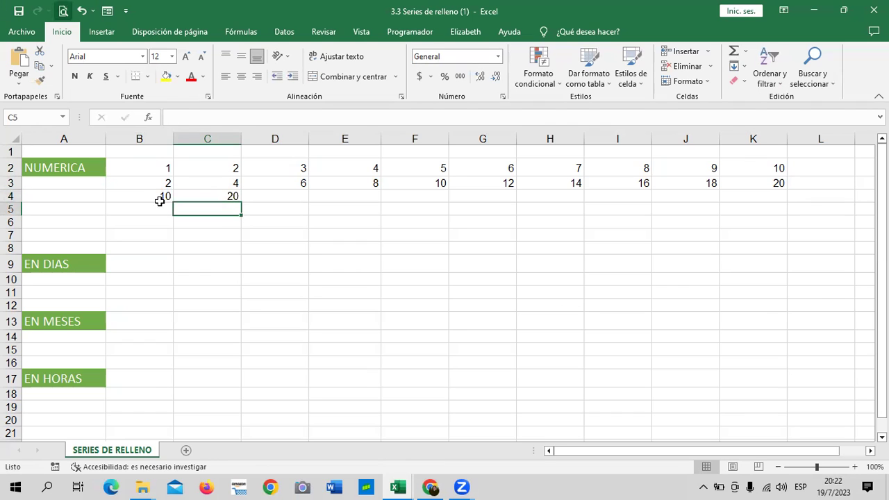
{"action": "left_click_drag", "start_coordinate": [138, 196], "coordinate": [333, 203]}
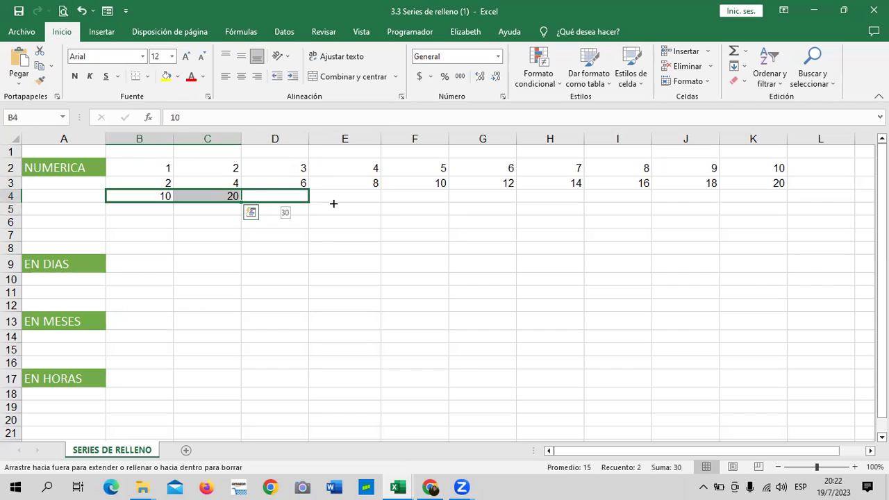
{"action": "left_click_drag", "start_coordinate": [338, 202], "coordinate": [768, 200]}
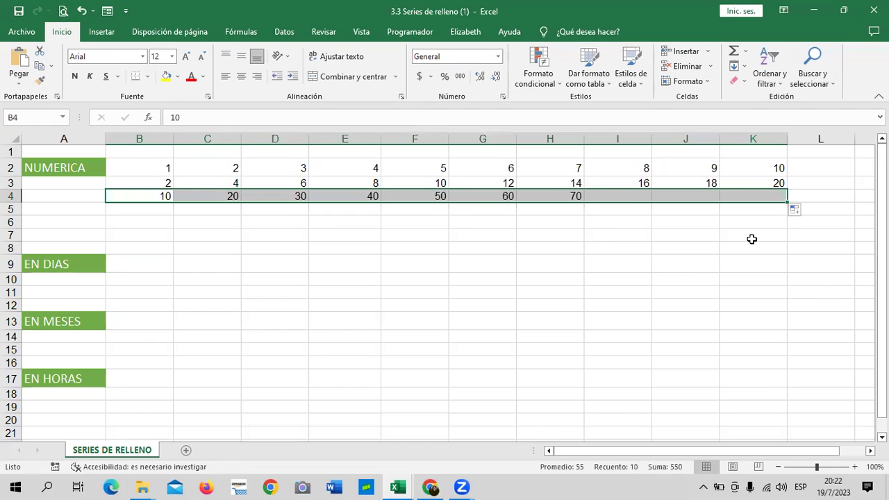
{"action": "left_click", "coordinate": [164, 210]}
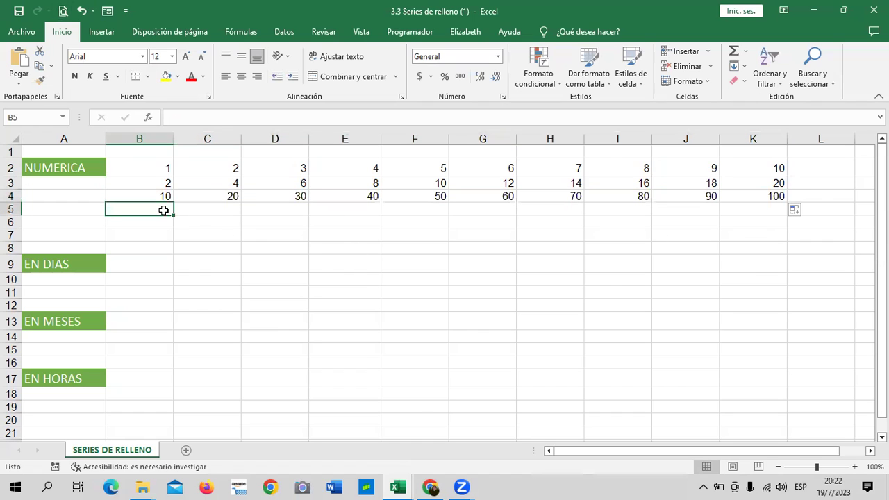
Step: Enter 100 in B5 and 200 in C5
{"action": "type", "text": "100"}
{"action": "key", "text": "Tab"}
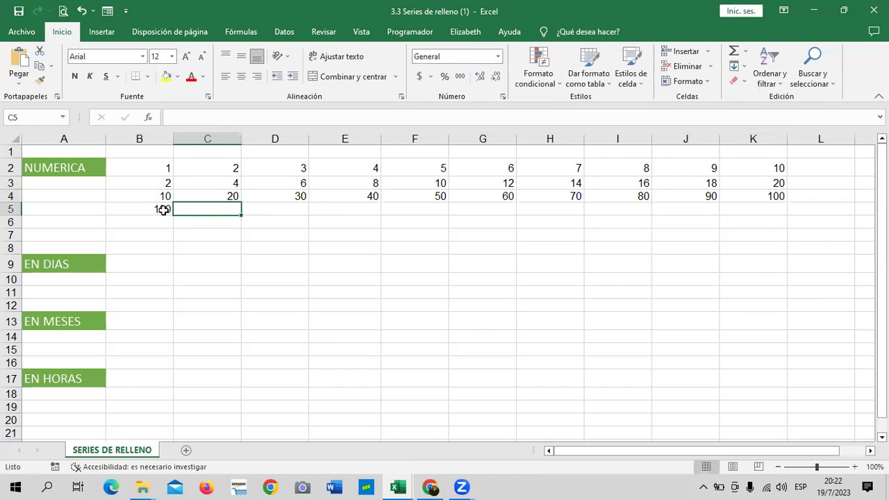
{"action": "type", "text": "200"}
{"action": "key", "text": "Return"}
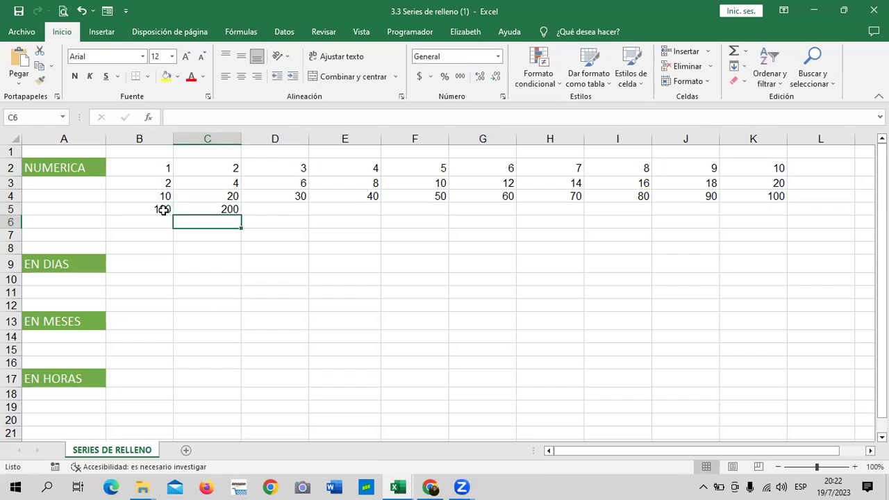
Step: Select B5:C5 and extend the series along row 5 to 1000 in K5
{"action": "left_click_drag", "start_coordinate": [118, 204], "coordinate": [212, 209]}
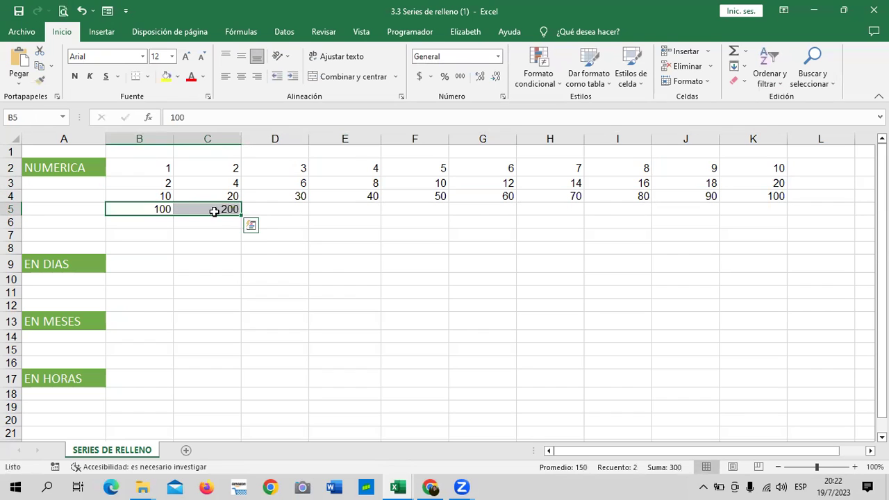
{"action": "left_click", "coordinate": [326, 222]}
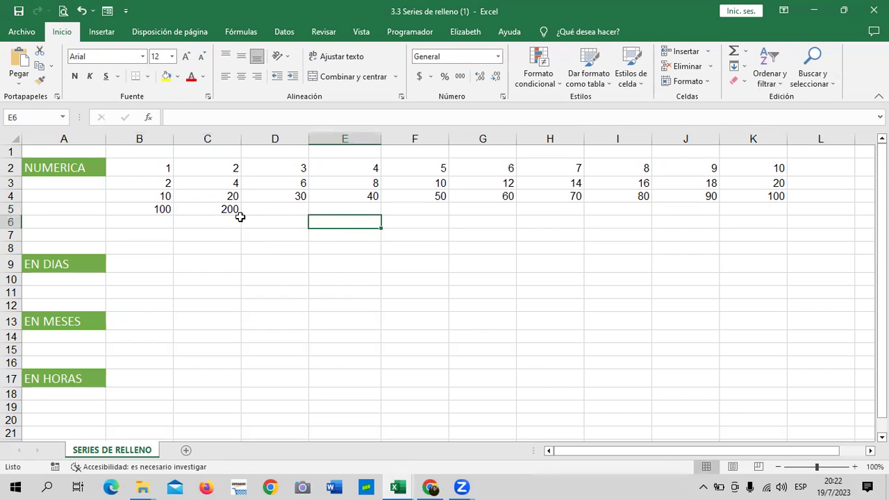
{"action": "left_click_drag", "start_coordinate": [162, 207], "coordinate": [204, 209]}
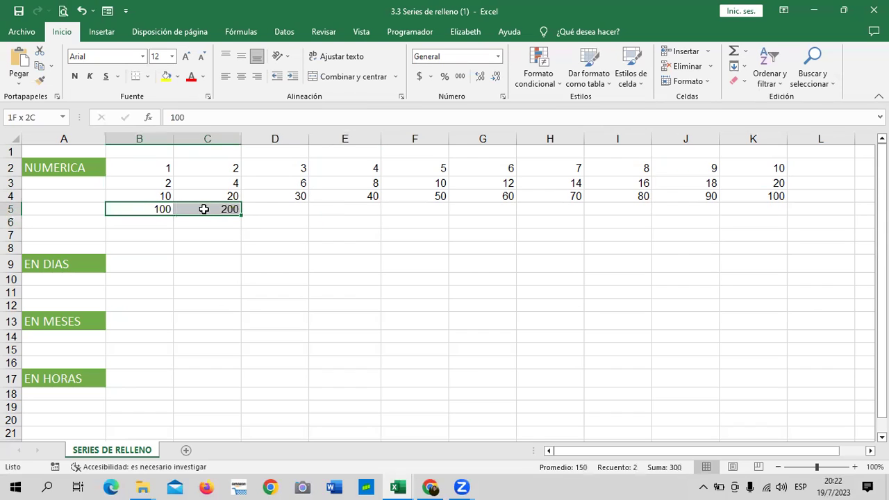
{"action": "left_click", "coordinate": [206, 263]}
{"action": "left_click_drag", "start_coordinate": [145, 210], "coordinate": [747, 208]}
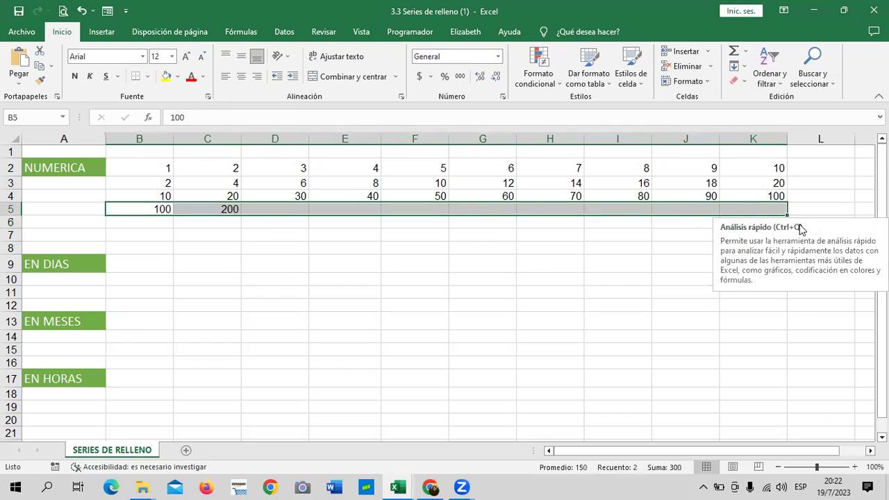
{"action": "left_click", "coordinate": [813, 207]}
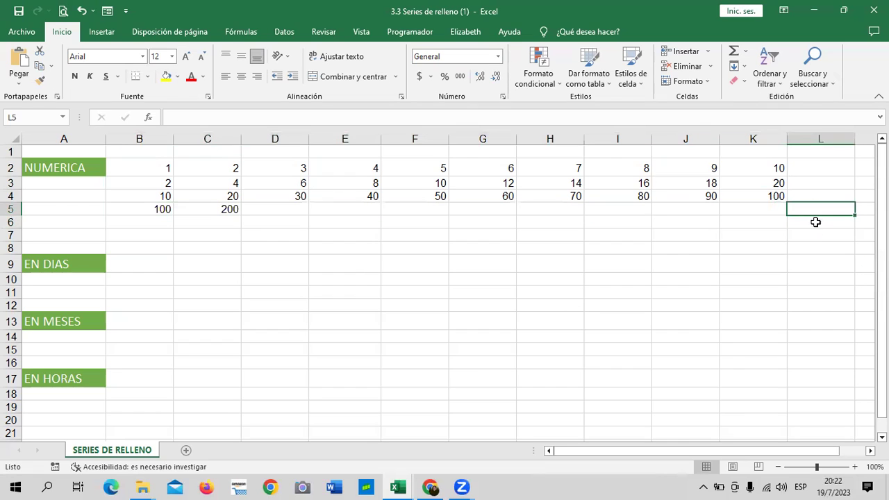
{"action": "left_click", "coordinate": [208, 353]}
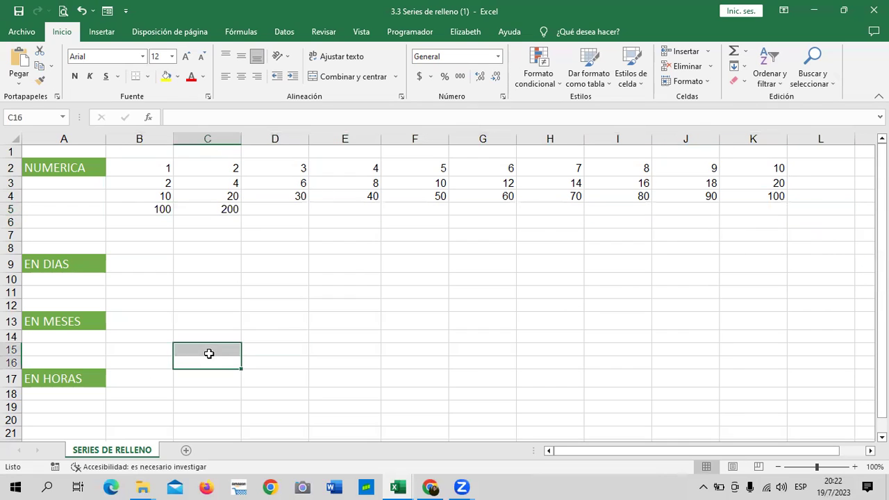
{"action": "left_click", "coordinate": [129, 209]}
{"action": "left_click_drag", "start_coordinate": [187, 207], "coordinate": [570, 211]}
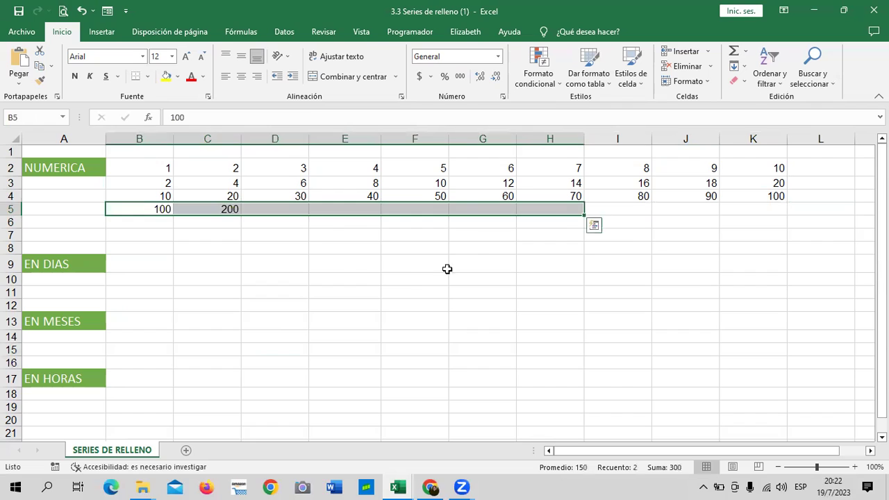
{"action": "left_click", "coordinate": [416, 277]}
{"action": "left_click_drag", "start_coordinate": [159, 208], "coordinate": [214, 210]}
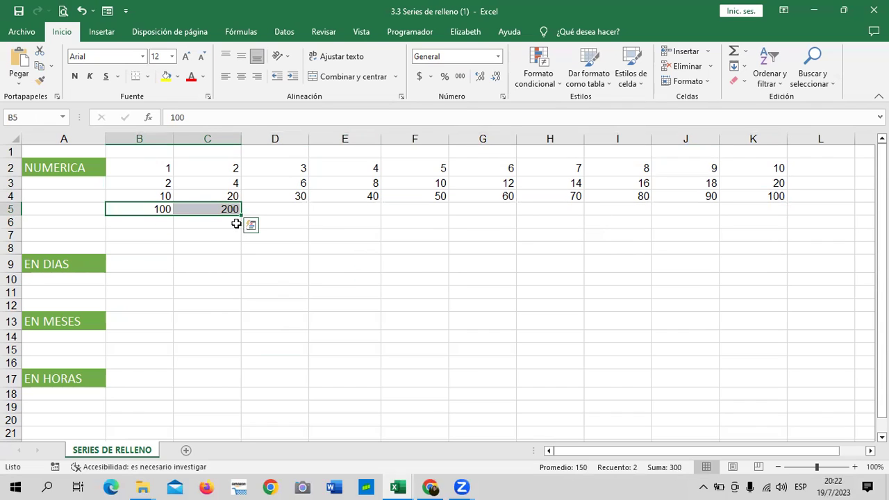
{"action": "left_click_drag", "start_coordinate": [241, 216], "coordinate": [241, 215]}
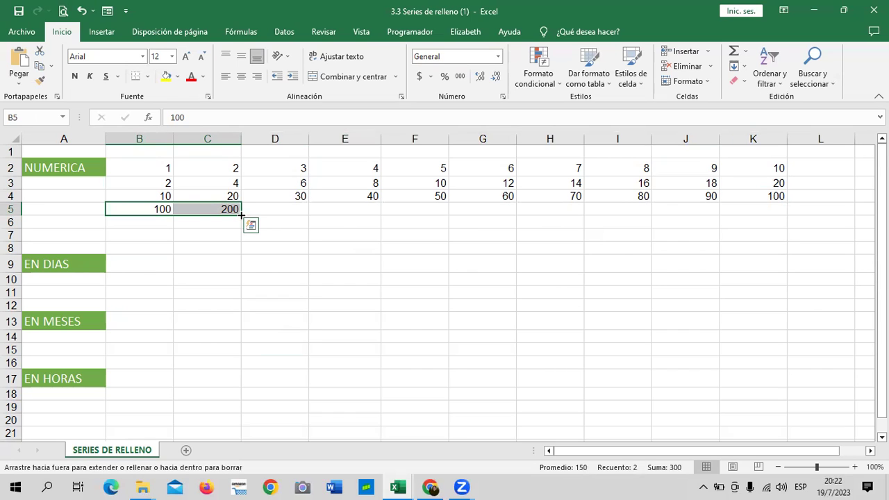
{"action": "mouse_move", "coordinate": [241, 215]}
{"action": "left_mouse_down"}
{"action": "mouse_move", "coordinate": [755, 206]}
{"action": "mouse_move", "coordinate": [647, 212]}
{"action": "left_mouse_up"}
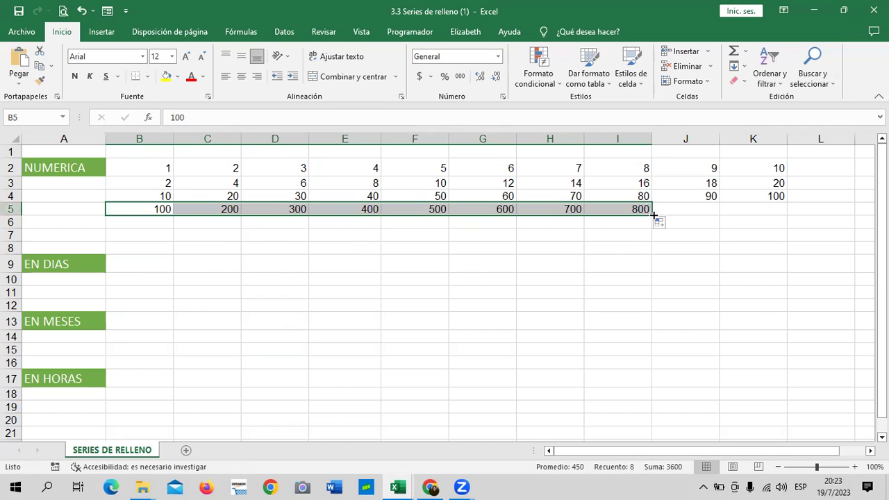
{"action": "left_click_drag", "start_coordinate": [653, 215], "coordinate": [707, 212]}
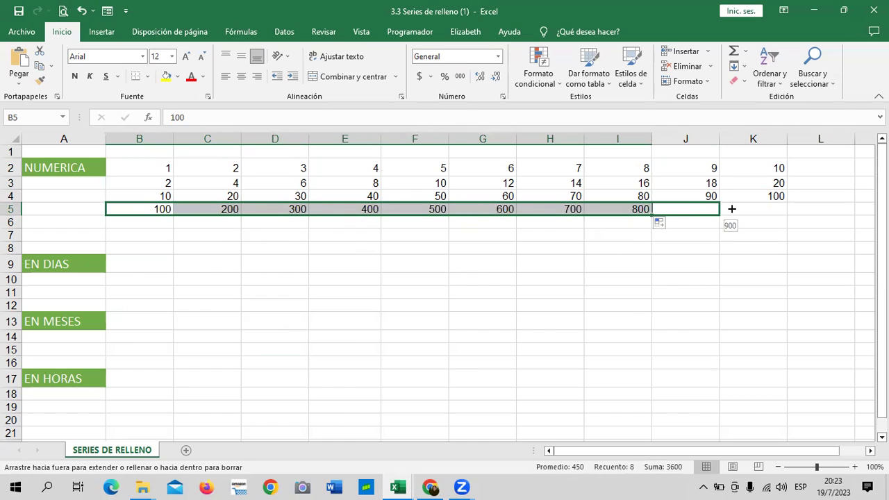
{"action": "left_click_drag", "start_coordinate": [710, 211], "coordinate": [768, 210]}
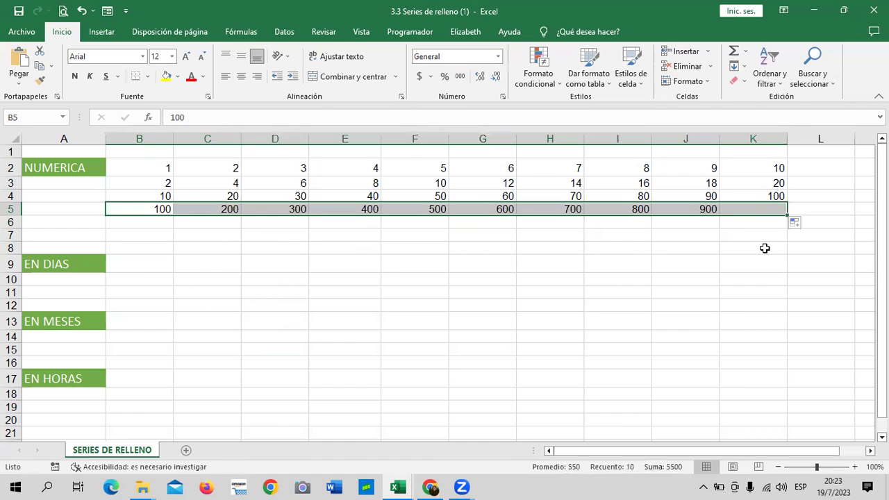
{"action": "left_click", "coordinate": [388, 242]}
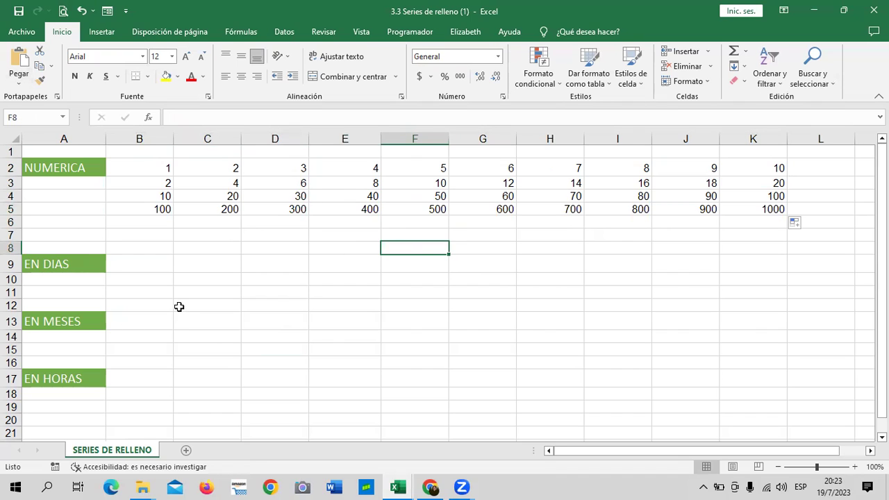
Step: Enter 'vendedor 1' in B6 and fill it right to 'vendedor 10' in K6
{"action": "left_click", "coordinate": [506, 303]}
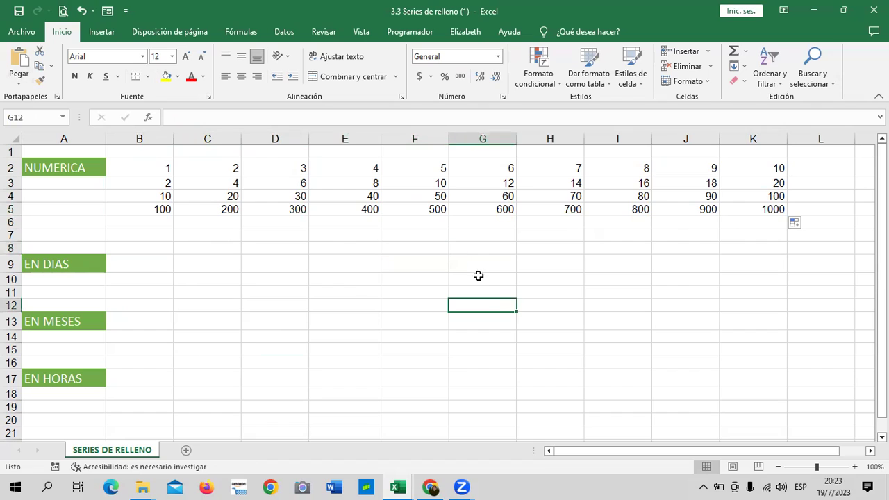
{"action": "left_click", "coordinate": [141, 222]}
{"action": "type", "text": "vendedor 1"}
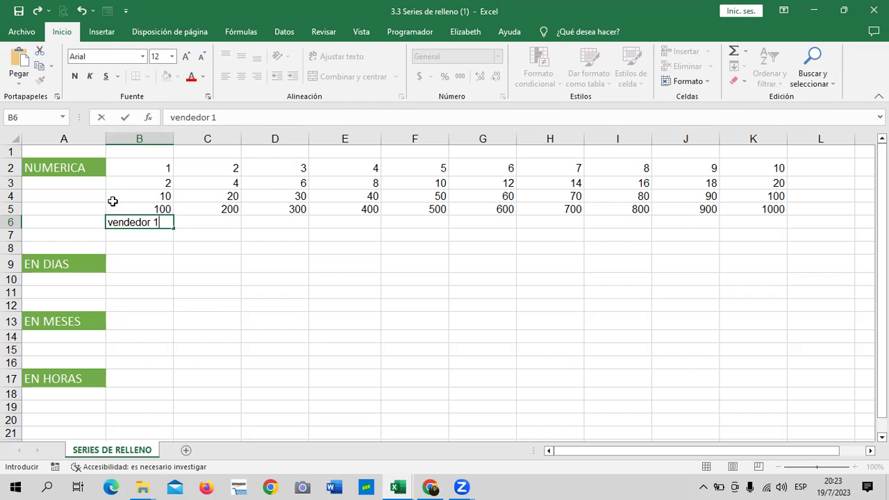
{"action": "left_click", "coordinate": [253, 255]}
{"action": "left_click", "coordinate": [166, 225]}
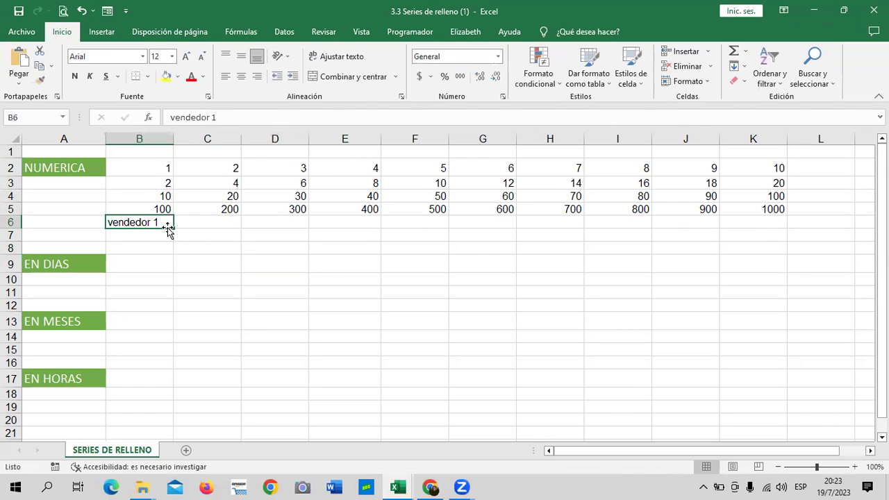
{"action": "left_click_drag", "start_coordinate": [173, 228], "coordinate": [227, 232]}
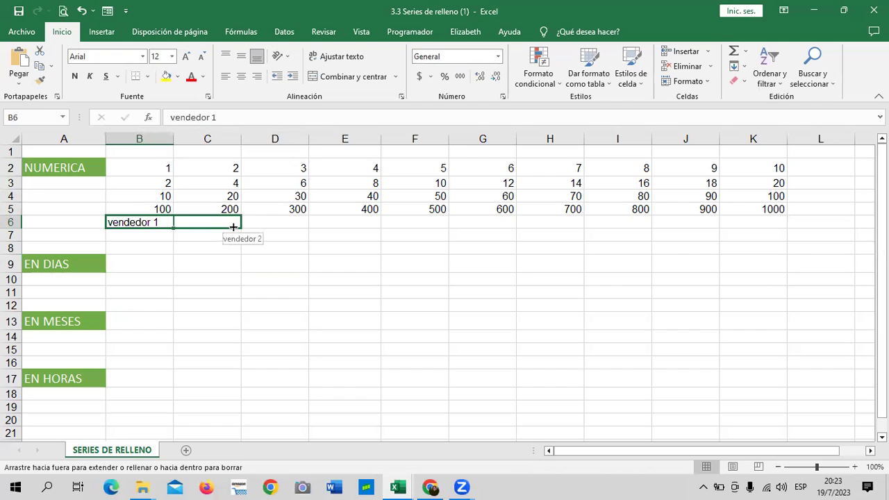
{"action": "left_click_drag", "start_coordinate": [233, 226], "coordinate": [628, 226]}
{"action": "left_click_drag", "start_coordinate": [682, 225], "coordinate": [768, 222]}
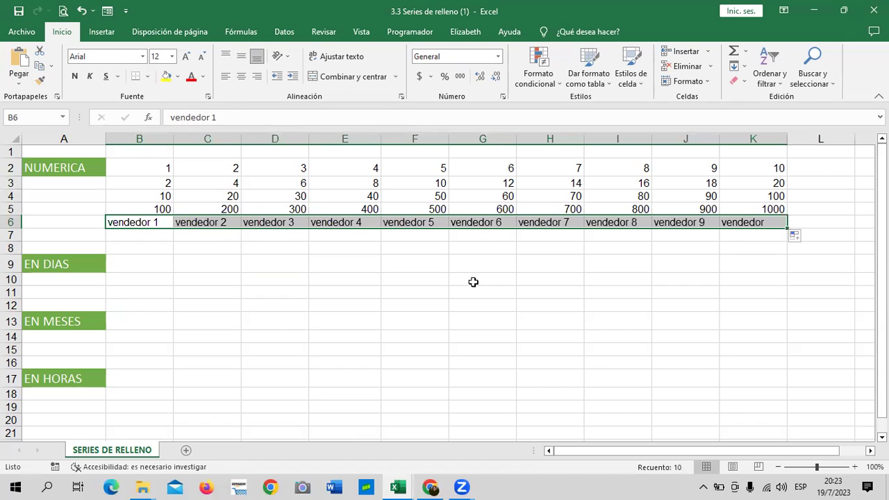
{"action": "left_click", "coordinate": [125, 235]}
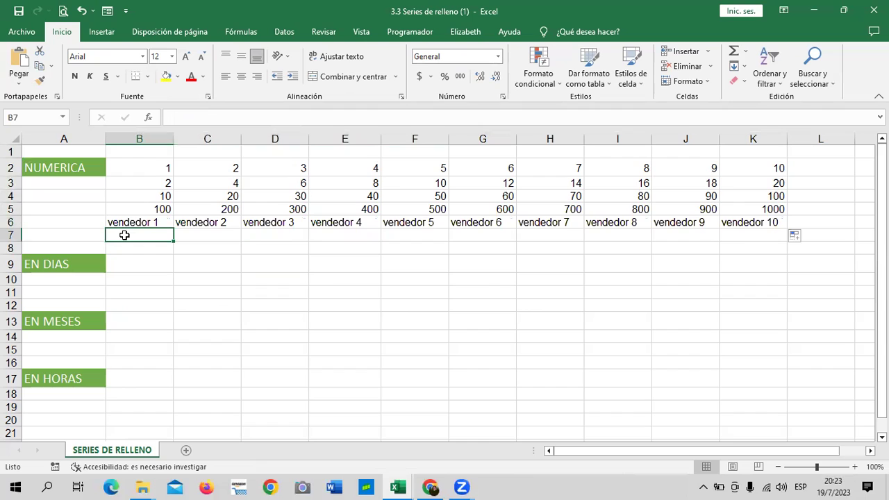
{"action": "type", "text": "vendedo"}
{"action": "key", "text": "BackSpace"}
{"action": "key", "text": "Return"}
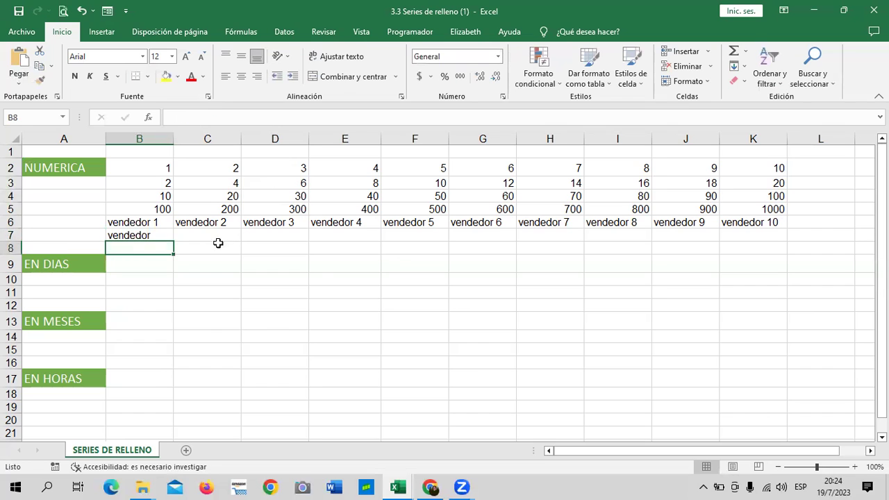
{"action": "left_click", "coordinate": [152, 235]}
{"action": "left_click_drag", "start_coordinate": [173, 241], "coordinate": [393, 229]}
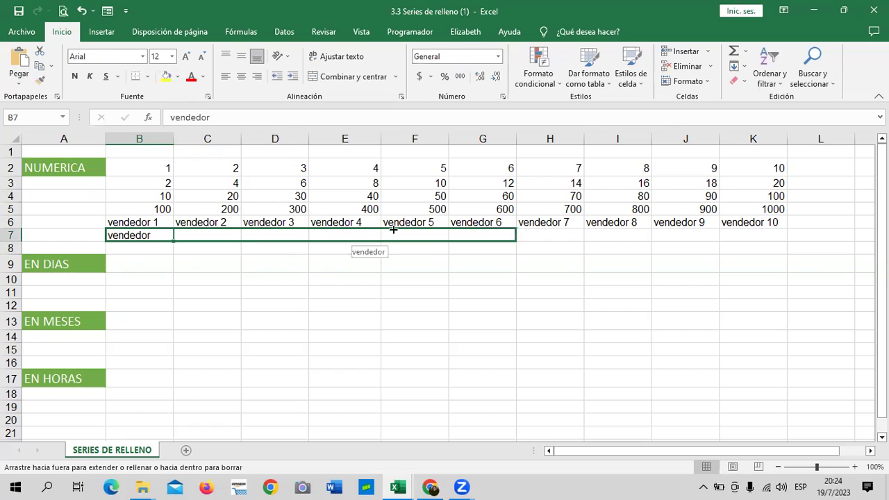
{"action": "left_click_drag", "start_coordinate": [393, 229], "coordinate": [170, 236]}
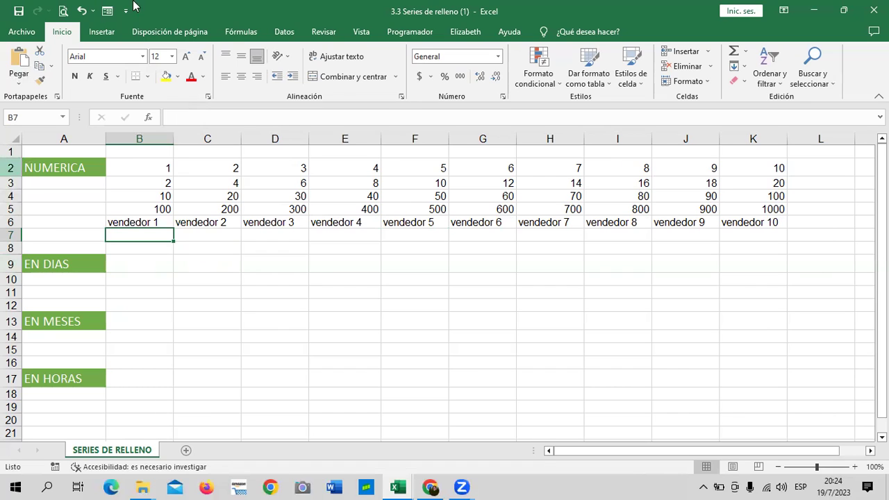
{"action": "mouse_move", "coordinate": [718, 487]}
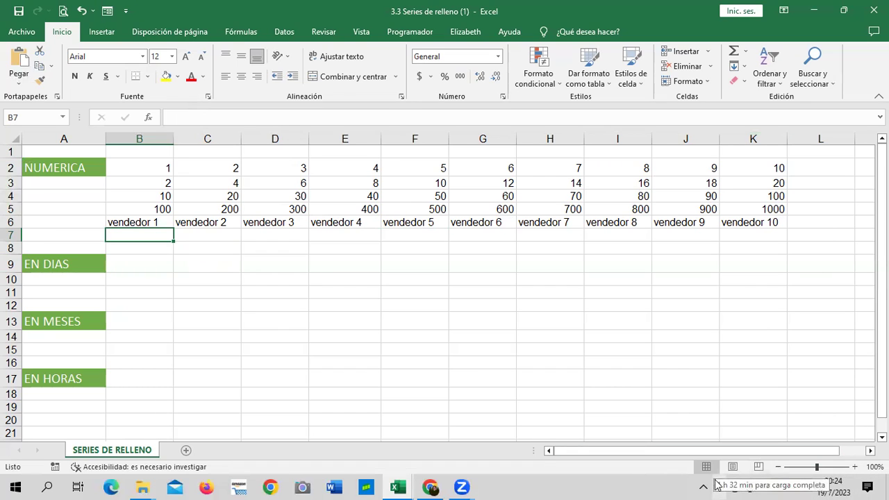
Step: Enter 'soporte 1' in B7 and 'soporte 3' in C7
{"action": "left_click", "coordinate": [386, 326]}
{"action": "left_click", "coordinate": [154, 238]}
{"action": "type", "text": "soporte"}
{"action": "key", "text": "Return"}
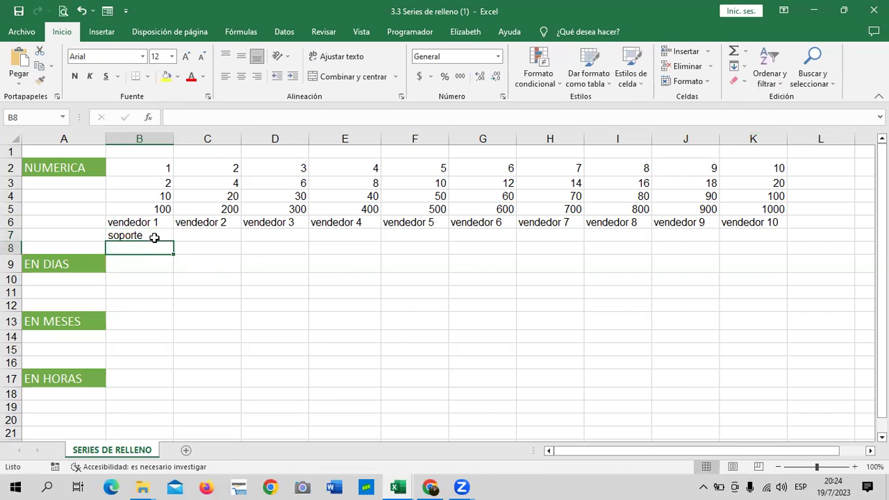
{"action": "double_click", "coordinate": [154, 236]}
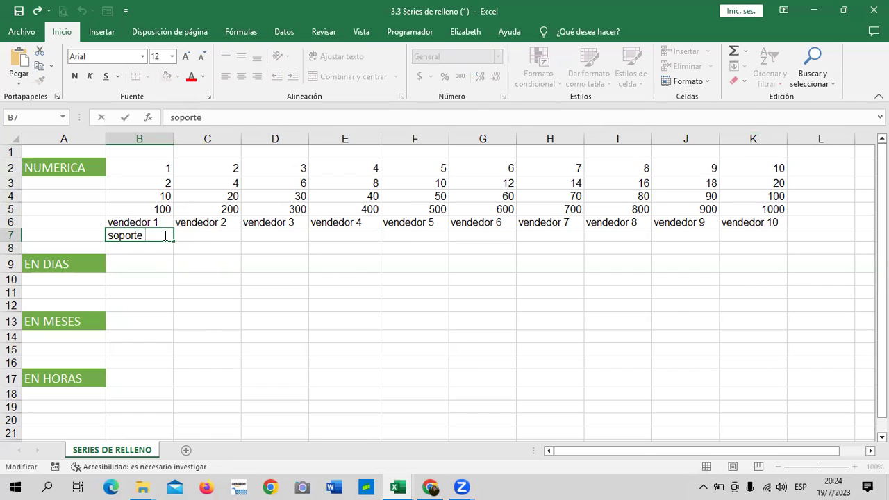
{"action": "type", "text": "1"}
{"action": "left_click", "coordinate": [208, 236]}
{"action": "type", "text": "sooporte"}
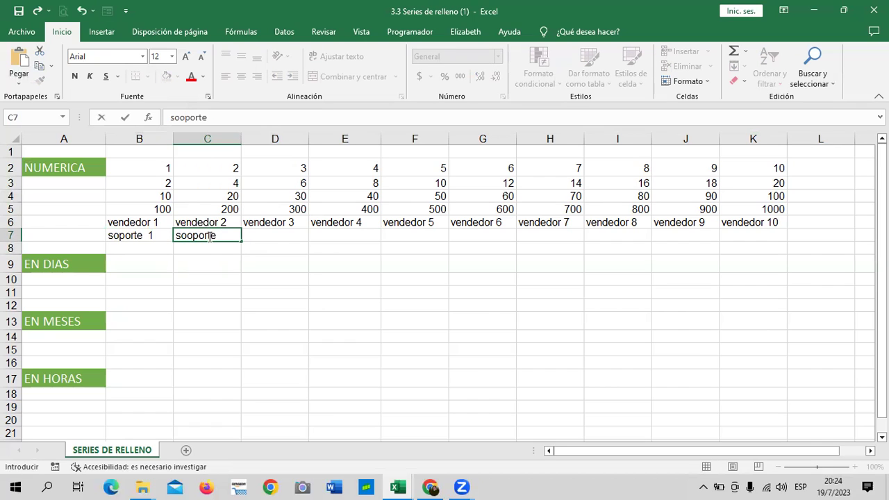
{"action": "key", "text": "BackSpace"}
{"action": "key", "text": "BackSpace"}
{"action": "key", "text": "BackSpace"}
{"action": "key", "text": "BackSpace"}
{"action": "key", "text": "BackSpace"}
{"action": "key", "text": "BackSpace"}
{"action": "key", "text": "BackSpace"}
{"action": "type", "text": "oporte "}
{"action": "type", "text": "3"}
{"action": "key", "text": "Return"}
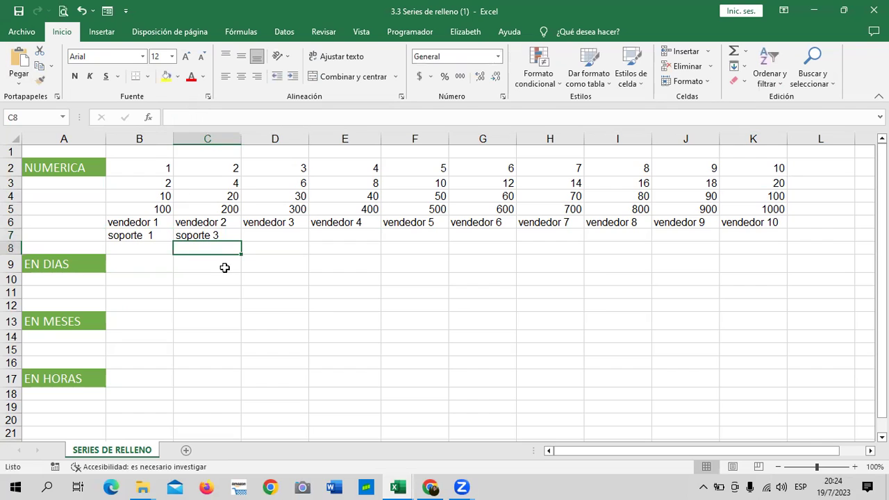
Step: Extend the soporte 1, soporte 3 pattern across row 7 to soporte 19 in K7
{"action": "left_click_drag", "start_coordinate": [159, 234], "coordinate": [309, 241]}
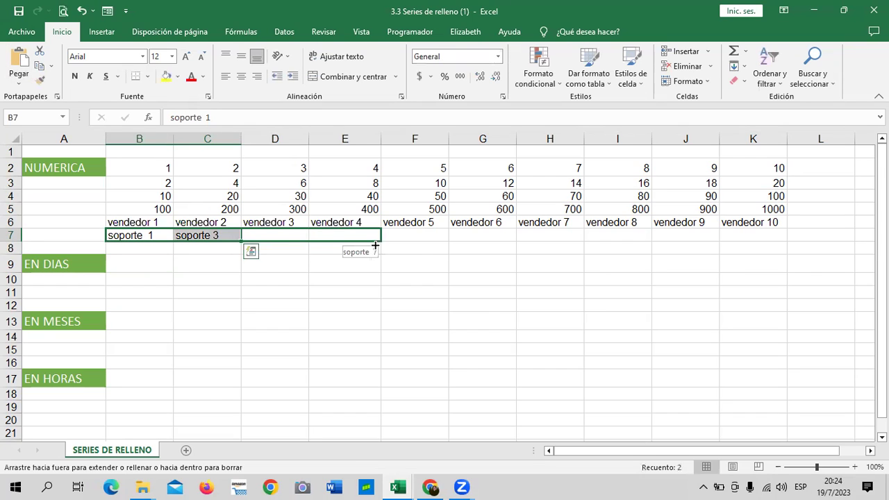
{"action": "left_click_drag", "start_coordinate": [309, 241], "coordinate": [757, 237]}
{"action": "left_click", "coordinate": [606, 335]}
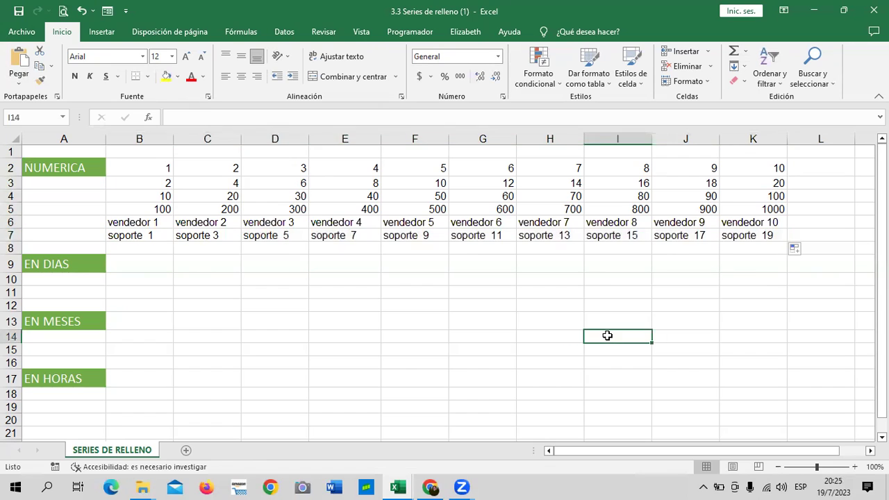
{"action": "left_click", "coordinate": [123, 236]}
{"action": "left_click", "coordinate": [210, 235]}
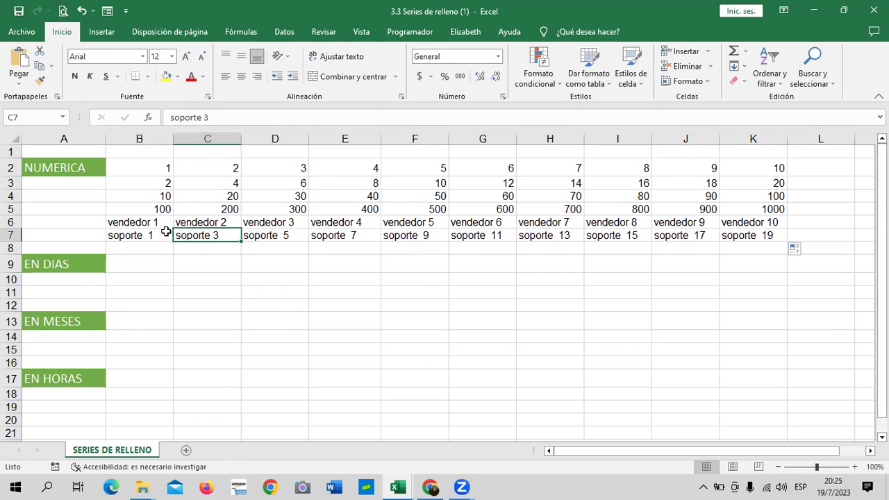
Step: Change B7 to 'soporte 2' and C7 to 'soporte 4', then fill to 'soporte 20' in K7
{"action": "left_click", "coordinate": [138, 235]}
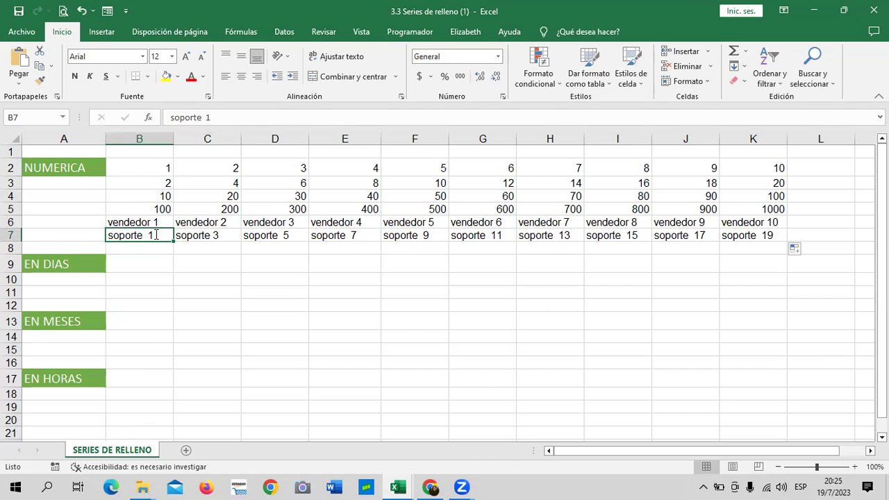
{"action": "double_click", "coordinate": [156, 235]}
{"action": "key", "text": "BackSpace"}
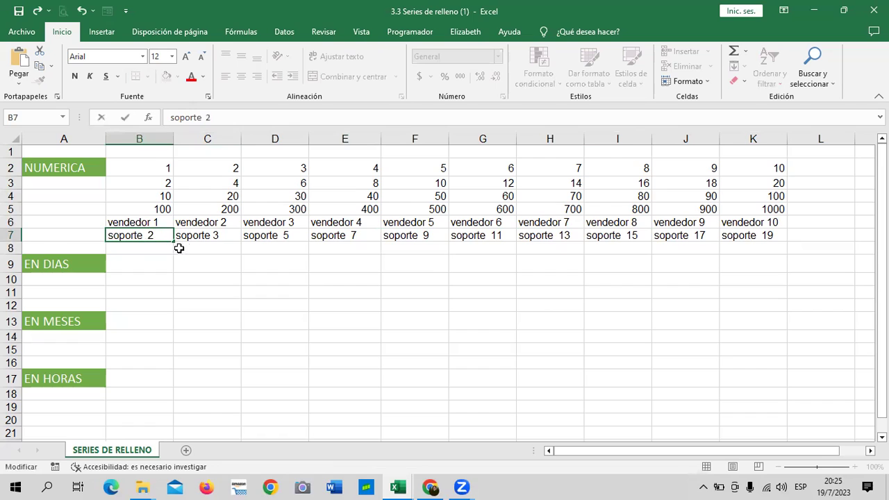
{"action": "left_click", "coordinate": [204, 237]}
{"action": "double_click", "coordinate": [226, 234]}
{"action": "key", "text": "BackSpace"}
{"action": "type", "text": "4"}
{"action": "key", "text": "Return"}
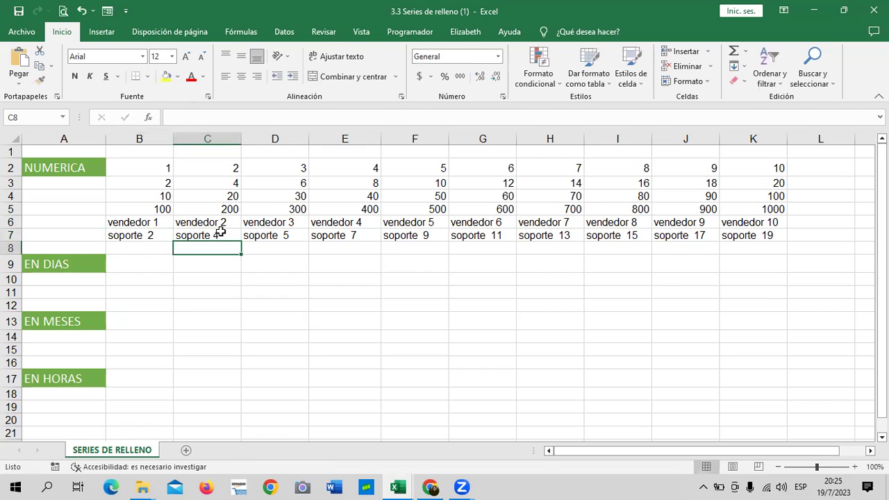
{"action": "left_click_drag", "start_coordinate": [135, 234], "coordinate": [184, 234]}
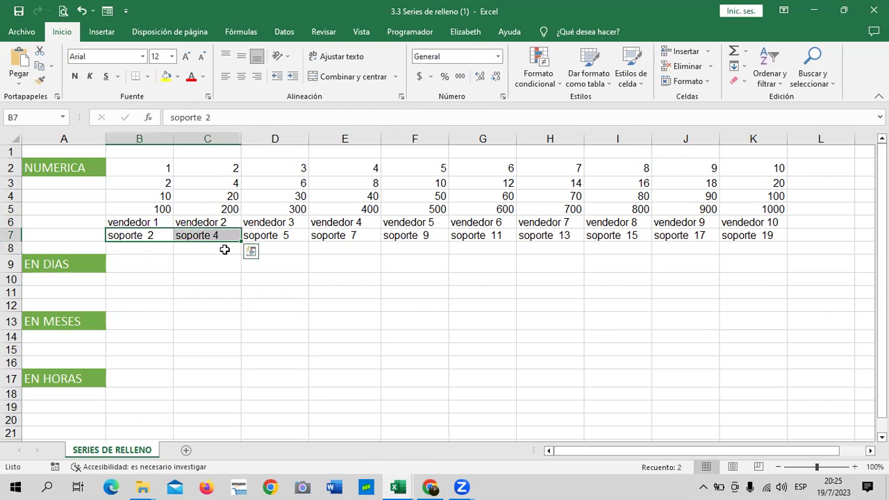
{"action": "left_click_drag", "start_coordinate": [242, 241], "coordinate": [501, 234]}
{"action": "left_click_drag", "start_coordinate": [558, 235], "coordinate": [768, 236]}
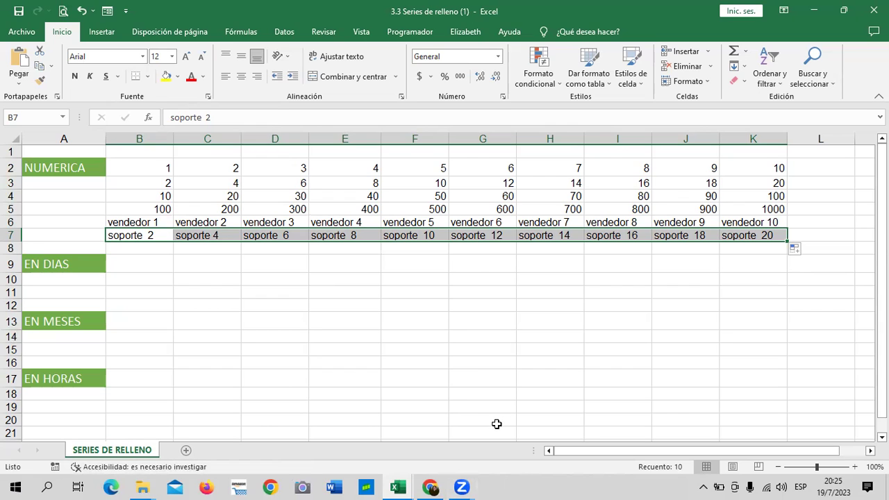
{"action": "left_click", "coordinate": [284, 263]}
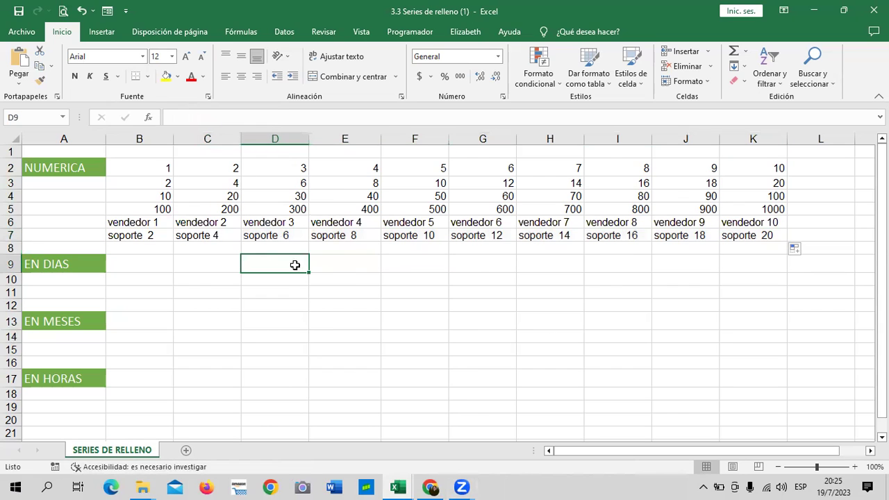
{"action": "left_click", "coordinate": [402, 267]}
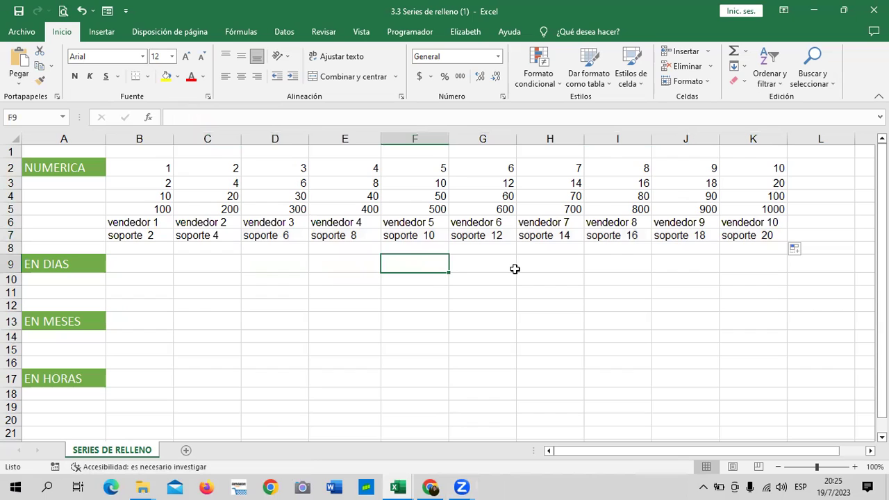
{"action": "type", "text": "1"}
{"action": "key", "text": "Return"}
{"action": "type", "text": "5"}
{"action": "key", "text": "Return"}
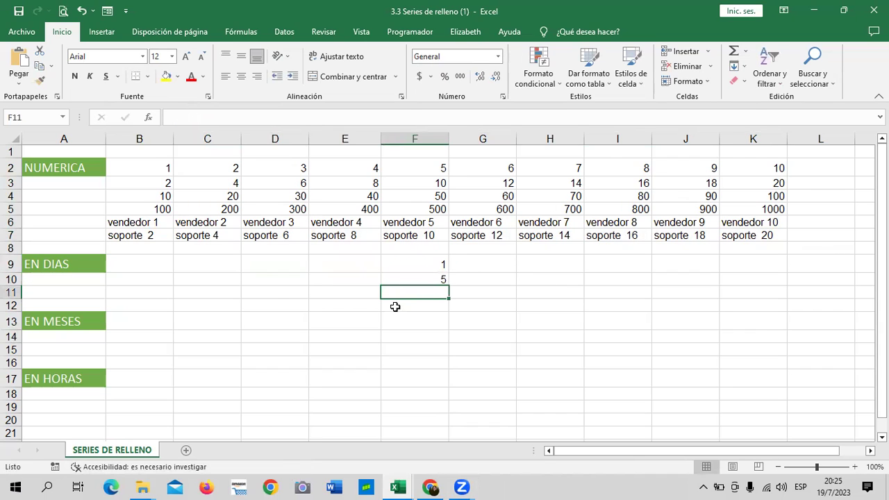
{"action": "left_click_drag", "start_coordinate": [426, 265], "coordinate": [448, 386]}
{"action": "left_click", "coordinate": [452, 261]}
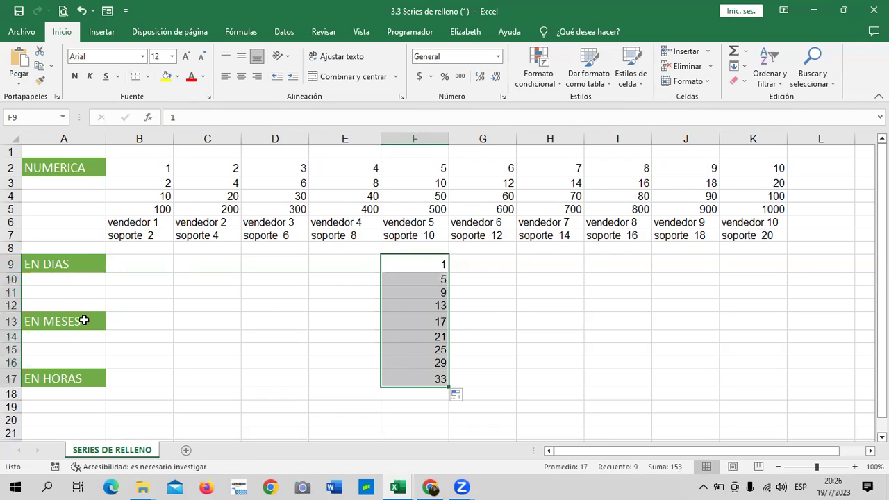
{"action": "scroll", "coordinate": [213, 312], "scroll_direction": "down", "scroll_amount": 4}
{"action": "scroll", "coordinate": [214, 314], "scroll_direction": "down", "scroll_amount": 2}
{"action": "scroll", "coordinate": [214, 313], "scroll_direction": "up", "scroll_amount": 2}
{"action": "scroll", "coordinate": [214, 312], "scroll_direction": "up", "scroll_amount": 4}
{"action": "left_click", "coordinate": [604, 311]}
{"action": "left_click", "coordinate": [413, 267]}
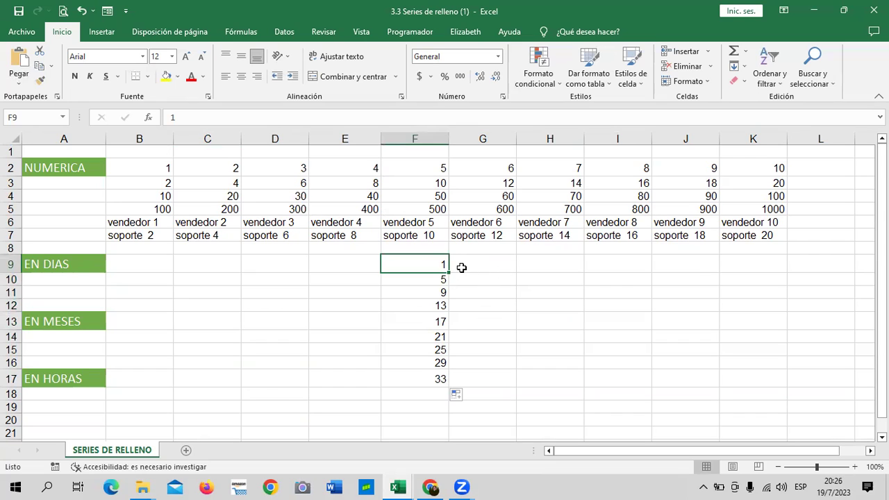
{"action": "left_click", "coordinate": [514, 338]}
{"action": "left_click_drag", "start_coordinate": [428, 264], "coordinate": [425, 389]}
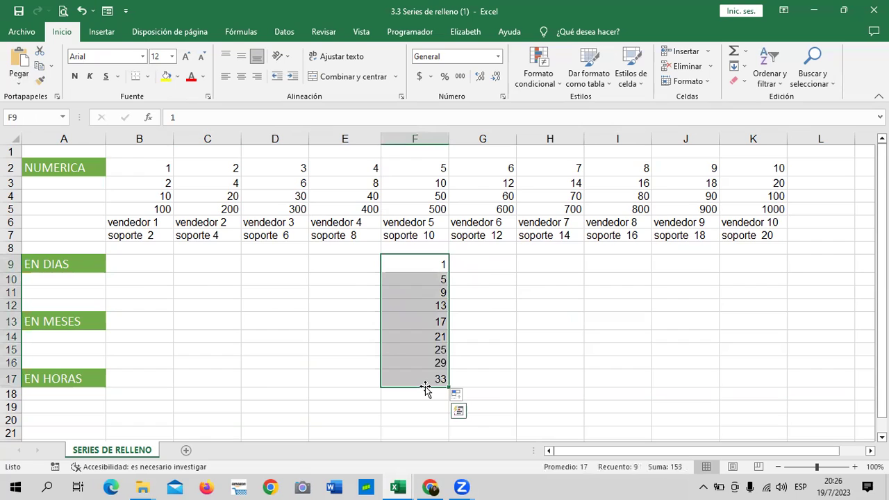
{"action": "key", "text": "Delete"}
Step: Insert one blank row at row 8, then two more at rows 8–9, above EN DIAS
{"action": "left_click", "coordinate": [559, 320]}
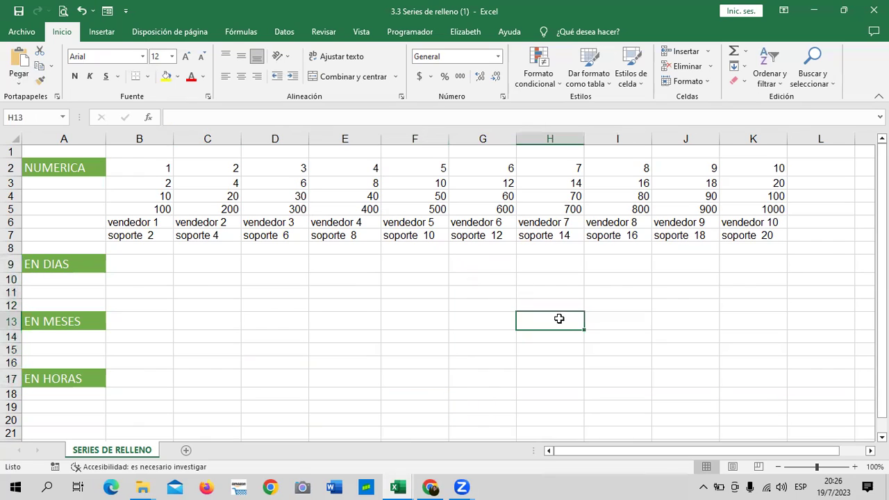
{"action": "left_click", "coordinate": [9, 248]}
{"action": "right_click", "coordinate": [9, 248]}
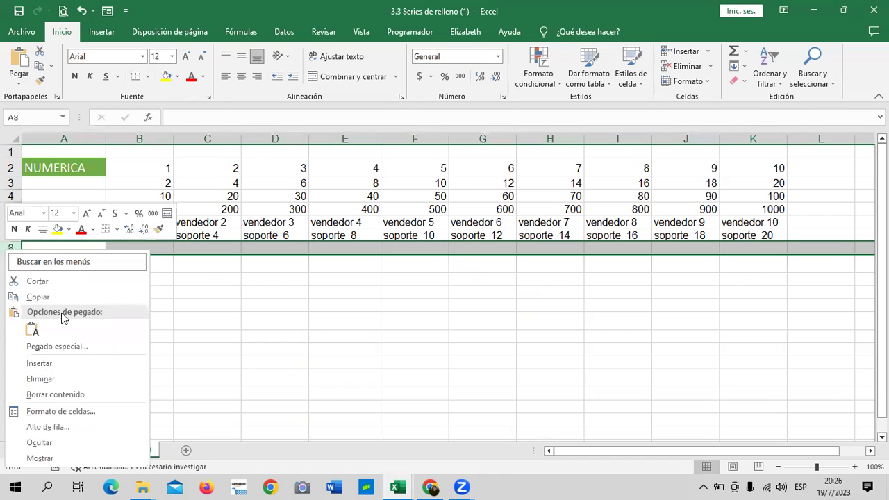
{"action": "left_click", "coordinate": [71, 365]}
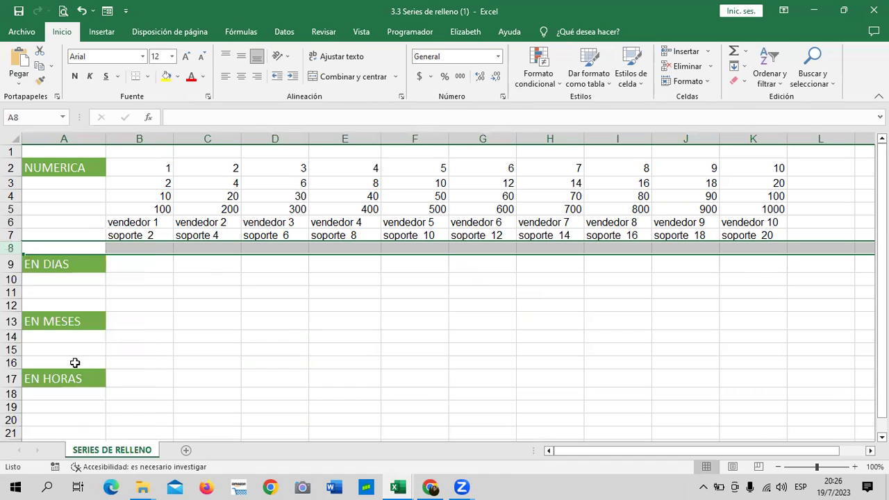
{"action": "left_click", "coordinate": [261, 317]}
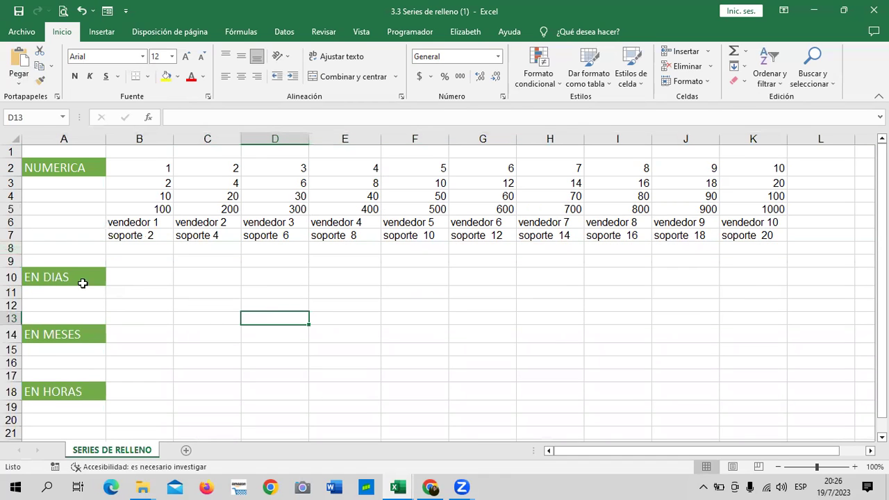
{"action": "left_click_drag", "start_coordinate": [8, 248], "coordinate": [5, 257]}
{"action": "right_click", "coordinate": [10, 251]}
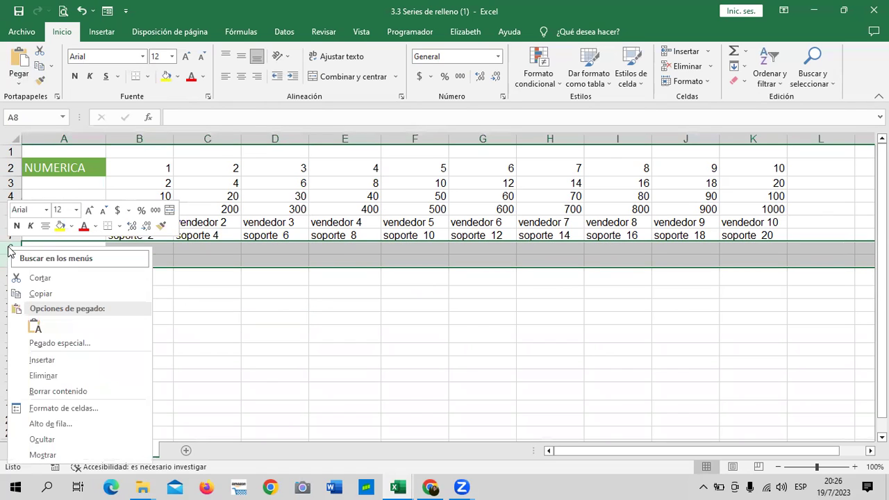
{"action": "left_click", "coordinate": [93, 360]}
{"action": "left_click", "coordinate": [267, 318]}
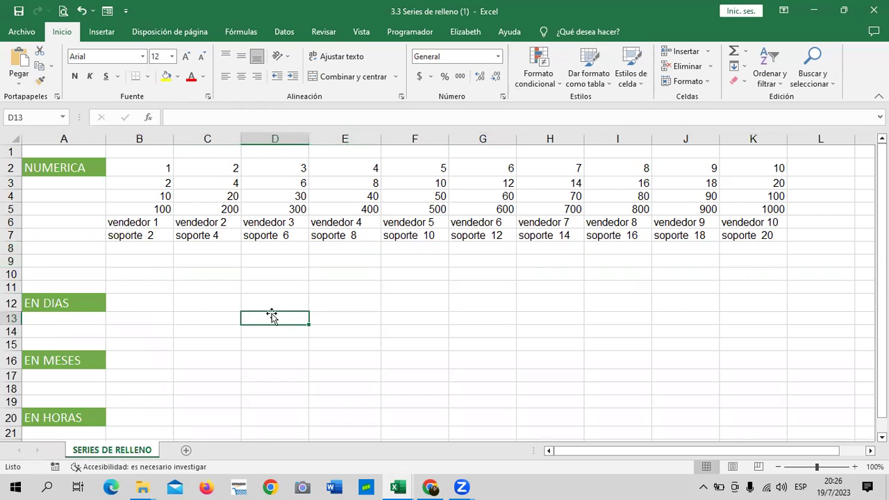
{"action": "left_click", "coordinate": [144, 249]}
Step: Enter 10 in B8 and 9 in C8
{"action": "type", "text": "10"}
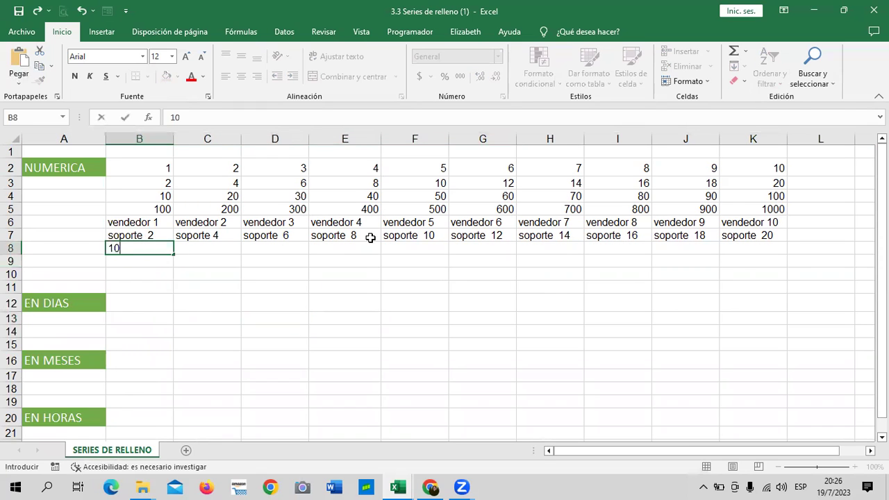
{"action": "key", "text": "Return"}
{"action": "key", "text": "Up"}
{"action": "key", "text": "Right"}
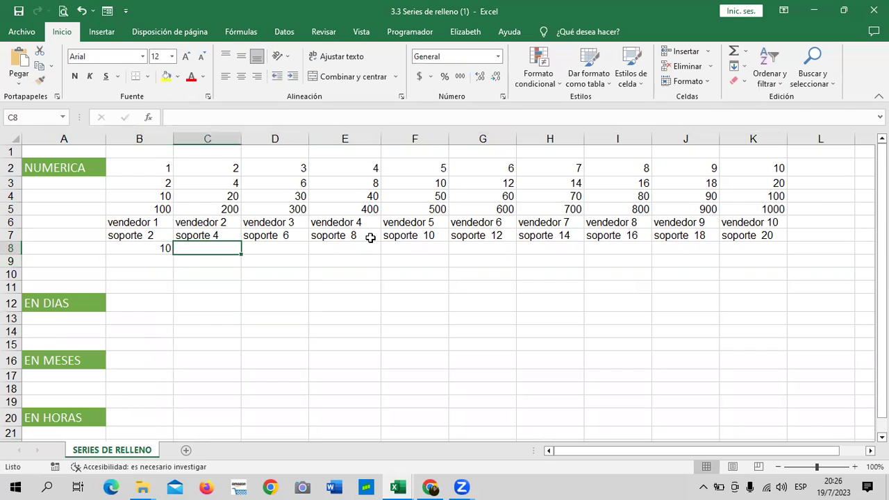
{"action": "type", "text": "9"}
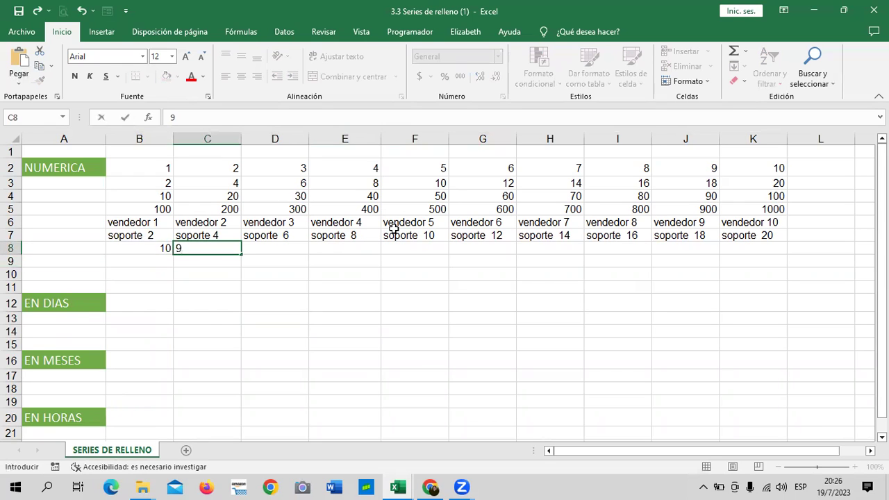
{"action": "key", "text": "Return"}
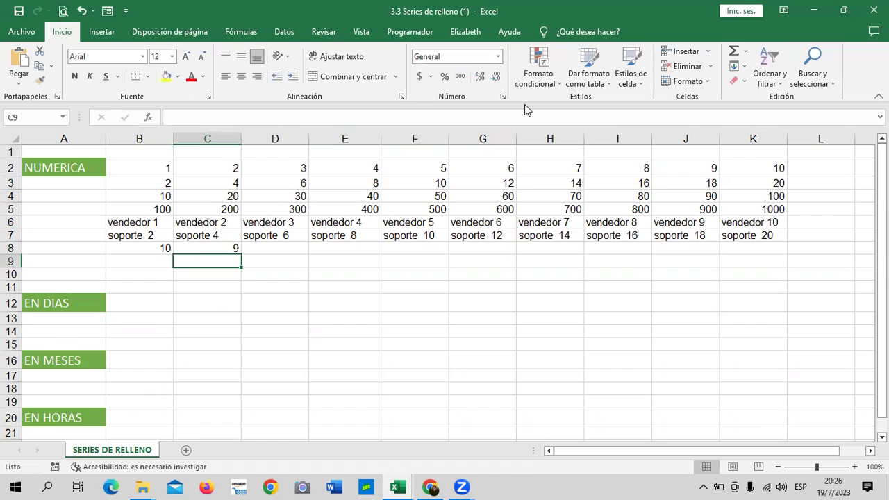
{"action": "key", "text": "Down"}
{"action": "key", "text": "Down"}
{"action": "key", "text": "Right"}
{"action": "key", "text": "Right"}
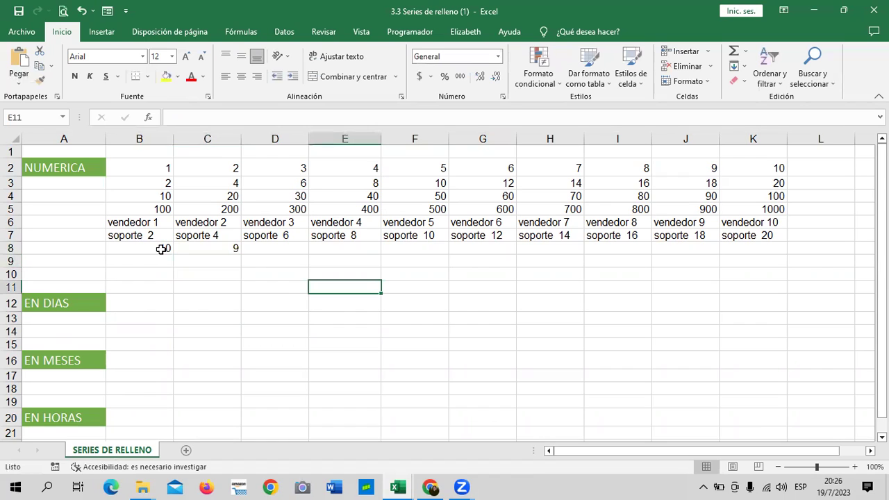
Step: Extend the 10, 9 countdown across row 8 down to 1 in K8
{"action": "left_click_drag", "start_coordinate": [160, 247], "coordinate": [208, 248]}
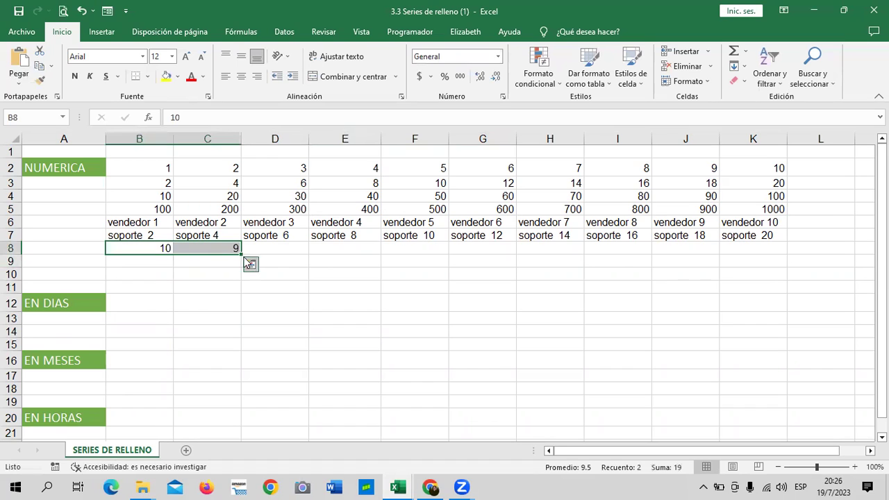
{"action": "left_click_drag", "start_coordinate": [241, 254], "coordinate": [555, 249]}
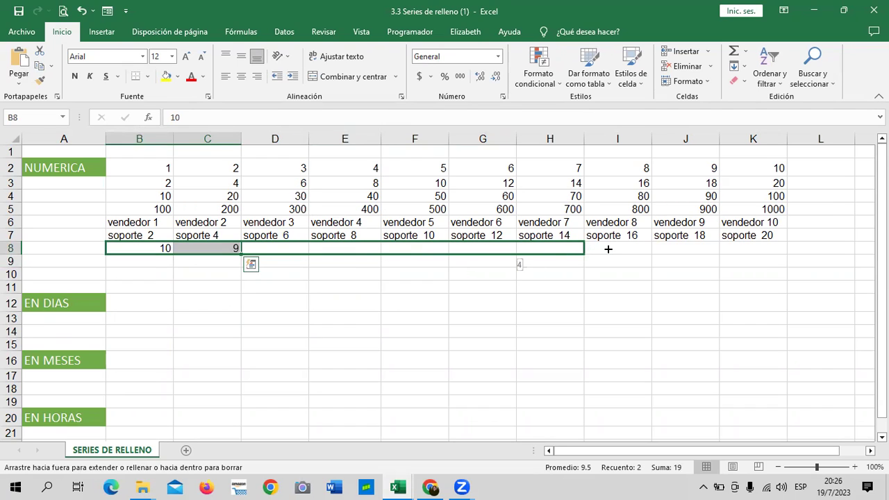
{"action": "left_click_drag", "start_coordinate": [624, 249], "coordinate": [762, 247]}
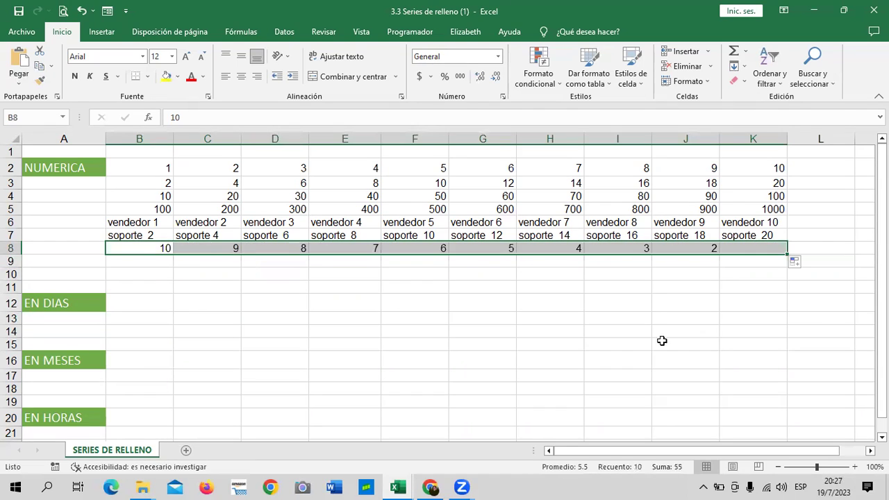
{"action": "left_click", "coordinate": [620, 333]}
{"action": "left_click", "coordinate": [129, 258]}
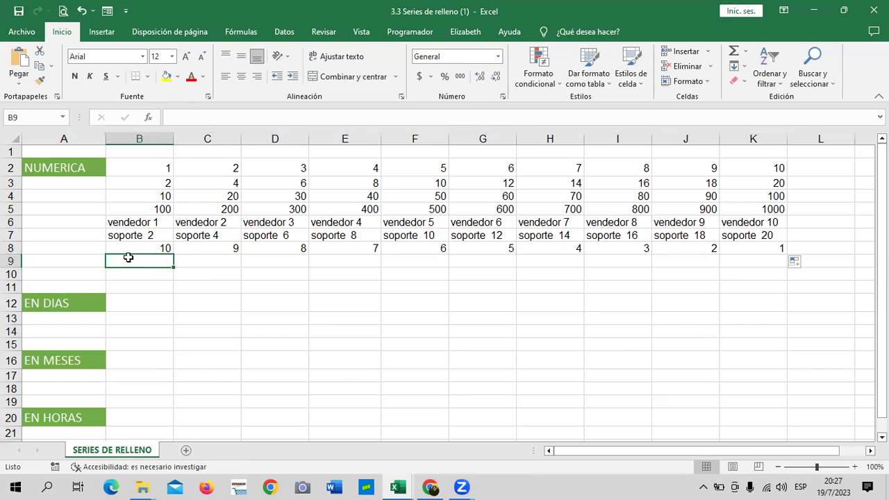
Step: Enter 100 and 90 in B9:C9 and fill the countdown down to 10 in K9
{"action": "type", "text": "100"}
{"action": "key", "text": "Return"}
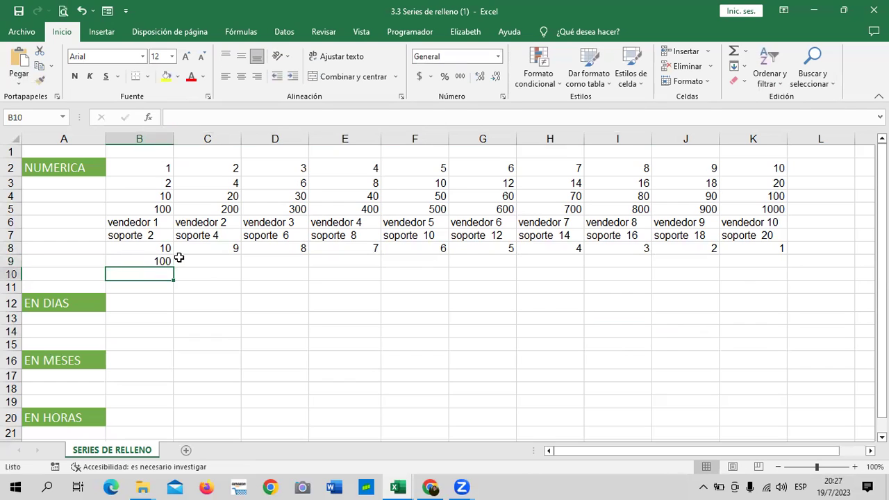
{"action": "left_click_drag", "start_coordinate": [198, 268], "coordinate": [195, 257]}
{"action": "left_click", "coordinate": [344, 297]}
{"action": "left_click", "coordinate": [223, 260]}
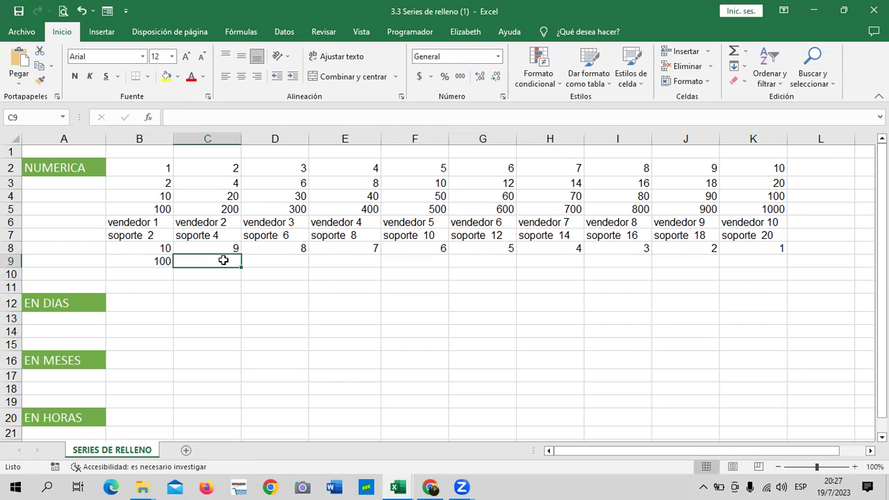
{"action": "type", "text": "90"}
{"action": "key", "text": "Return"}
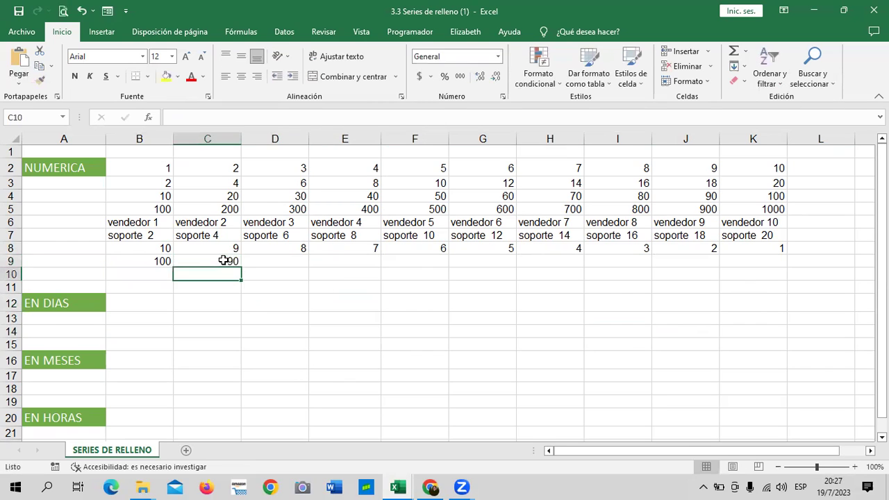
{"action": "mouse_move", "coordinate": [132, 261]}
{"action": "left_mouse_down"}
{"action": "mouse_move", "coordinate": [221, 254]}
{"action": "mouse_move", "coordinate": [291, 266]}
{"action": "left_mouse_up"}
{"action": "left_click_drag", "start_coordinate": [345, 266], "coordinate": [436, 266]}
{"action": "left_click_drag", "start_coordinate": [496, 266], "coordinate": [750, 260]}
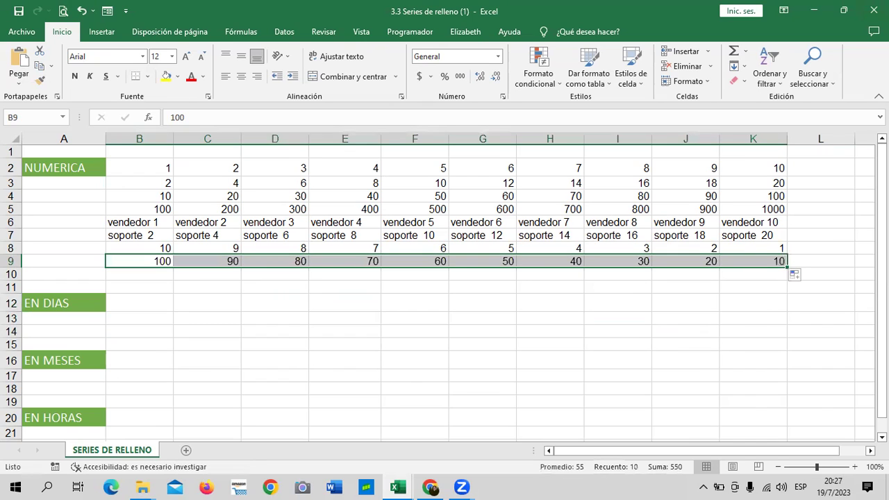
{"action": "left_click", "coordinate": [507, 336]}
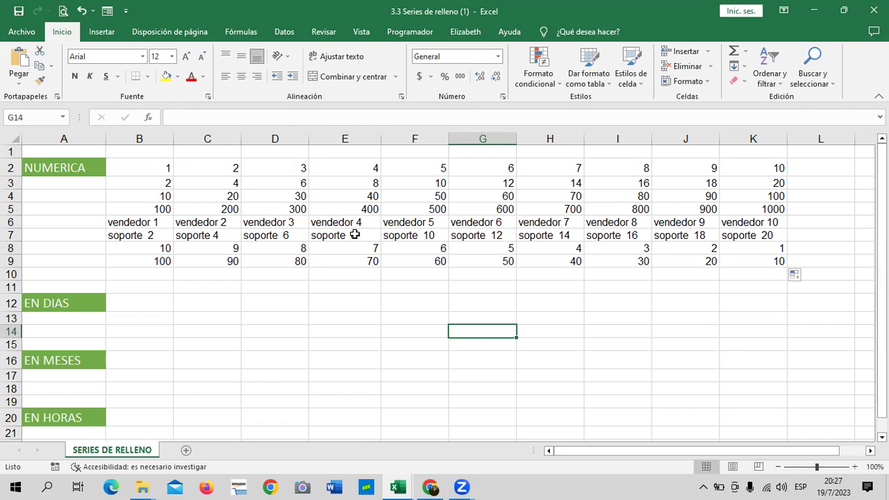
Step: Insert two rows at rows 13–14, then undo that insertion
{"action": "scroll", "coordinate": [354, 234], "scroll_direction": "down", "scroll_amount": 2}
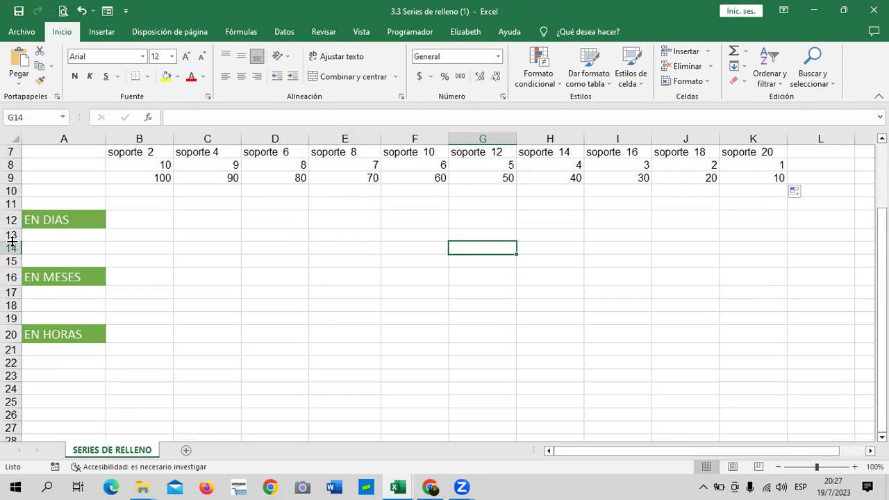
{"action": "left_click_drag", "start_coordinate": [10, 248], "coordinate": [11, 236]}
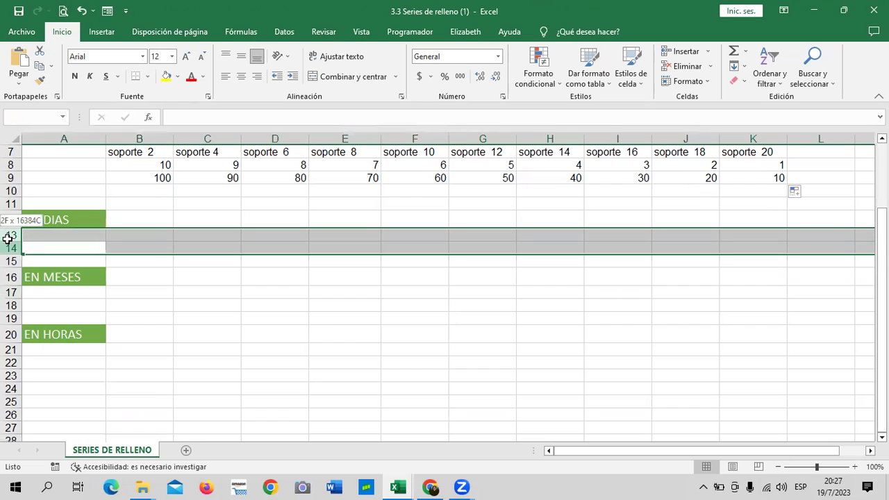
{"action": "right_click", "coordinate": [11, 236]}
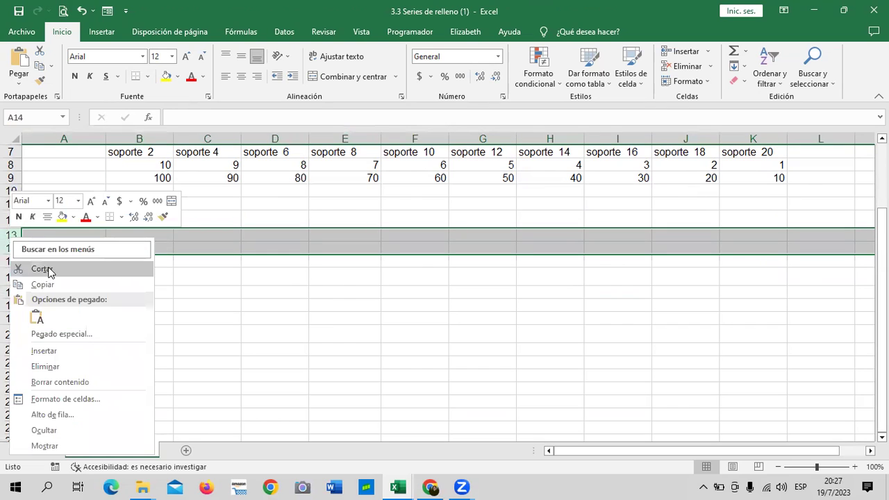
{"action": "left_click", "coordinate": [134, 349]}
{"action": "left_click", "coordinate": [248, 339]}
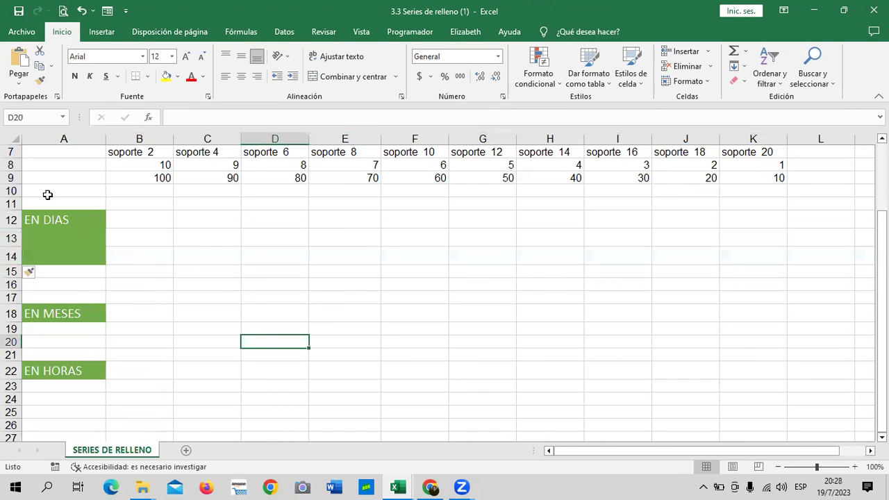
{"action": "left_click", "coordinate": [80, 12]}
Step: Insert two blank rows at 13–14 below EN DIAS using 'El mismo formato de abajo'
{"action": "left_click", "coordinate": [40, 248]}
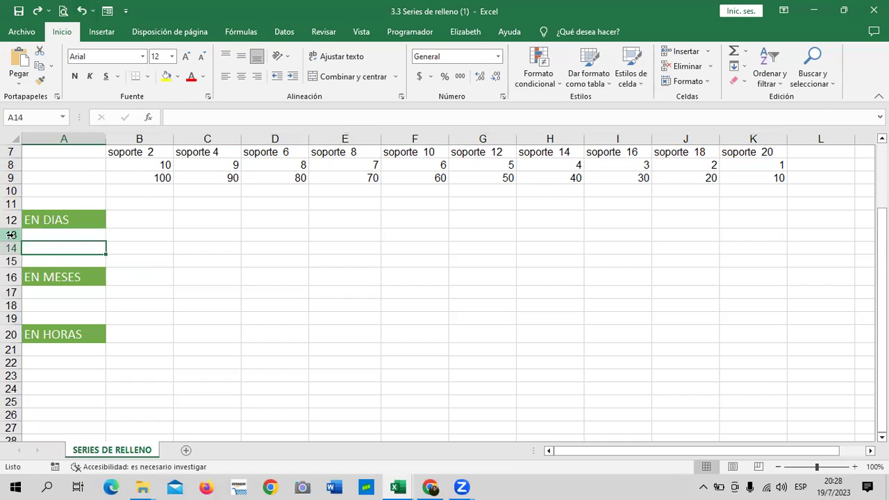
{"action": "left_click_drag", "start_coordinate": [11, 235], "coordinate": [11, 247]}
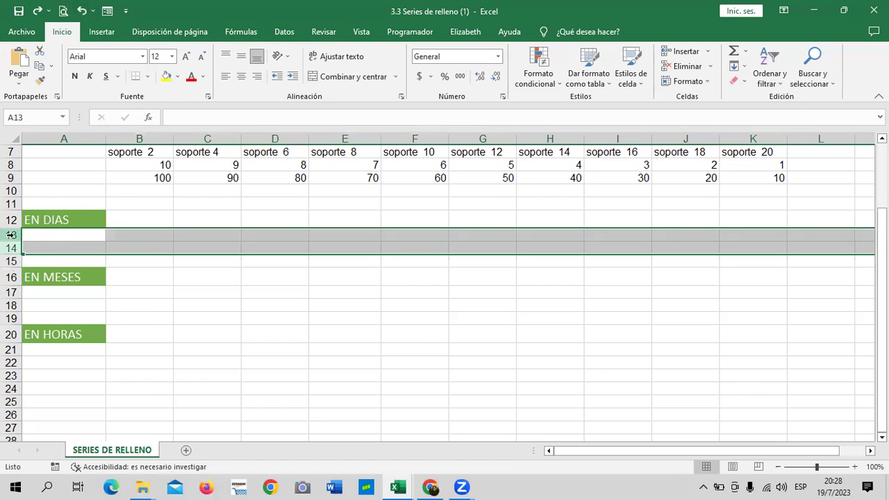
{"action": "right_click", "coordinate": [10, 237]}
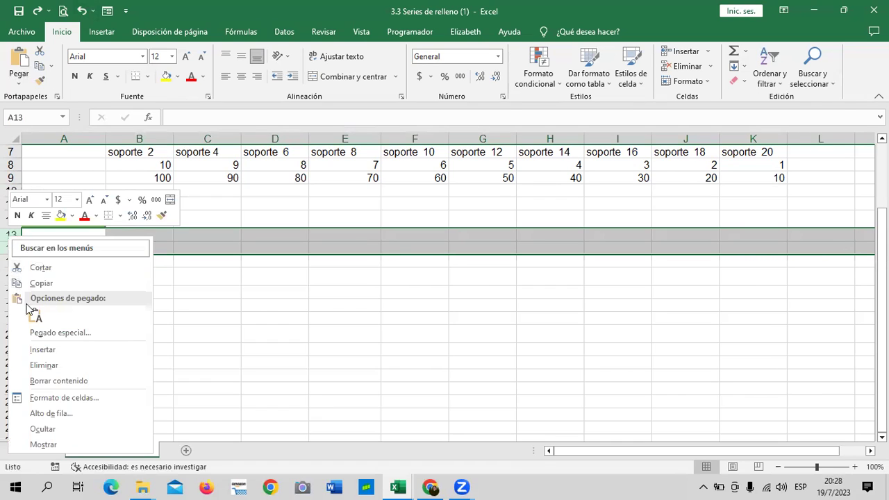
{"action": "left_click", "coordinate": [73, 349]}
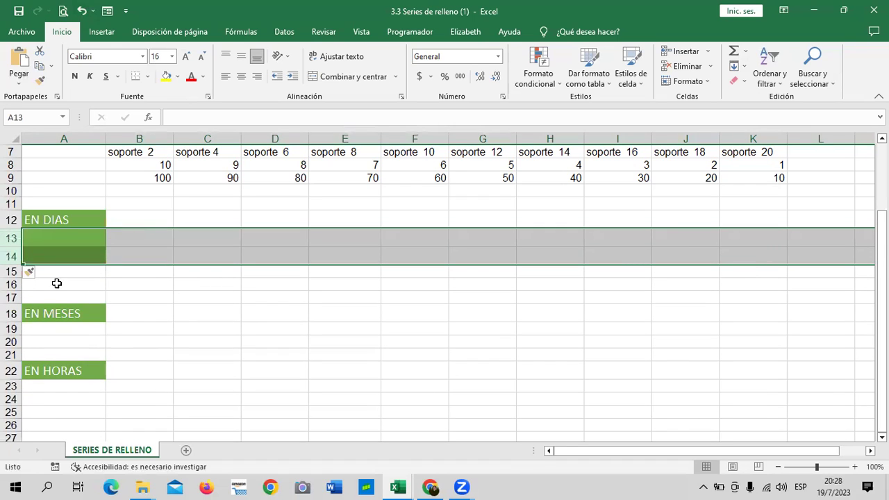
{"action": "left_click", "coordinate": [32, 272]}
{"action": "left_click", "coordinate": [58, 306]}
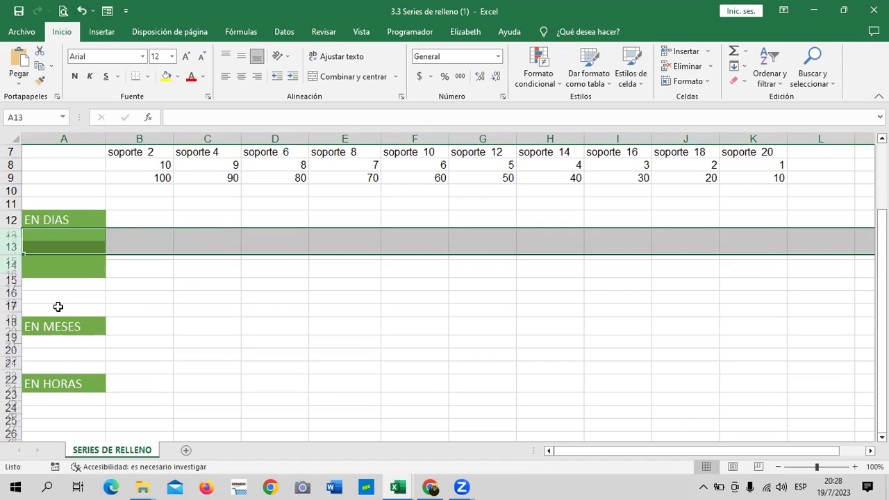
{"action": "left_click", "coordinate": [196, 299]}
{"action": "left_click", "coordinate": [241, 260]}
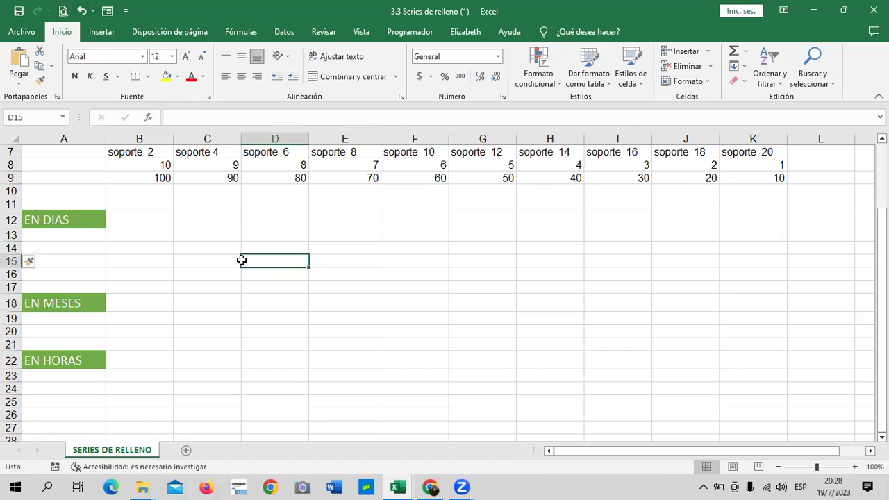
{"action": "left_click", "coordinate": [138, 219]}
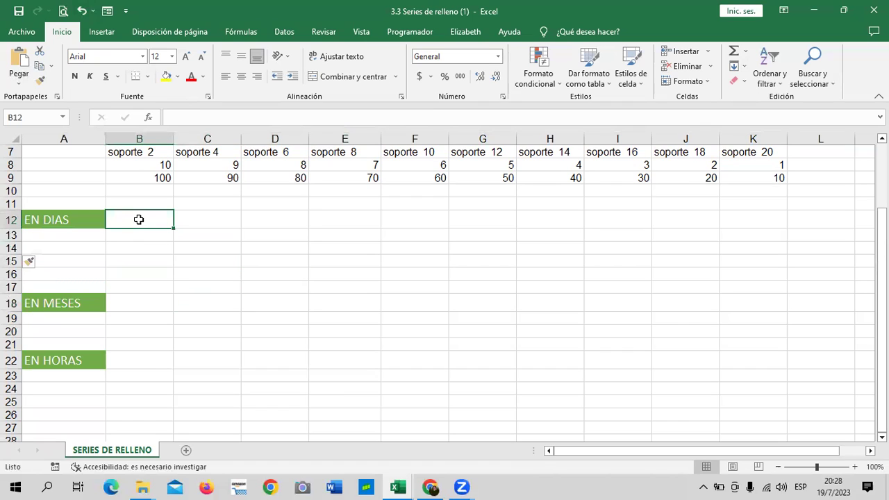
Step: Enter lunes in cell B12 next to the EN DIAS heading
{"action": "type", "text": "lune"}
{"action": "key", "text": "Return"}
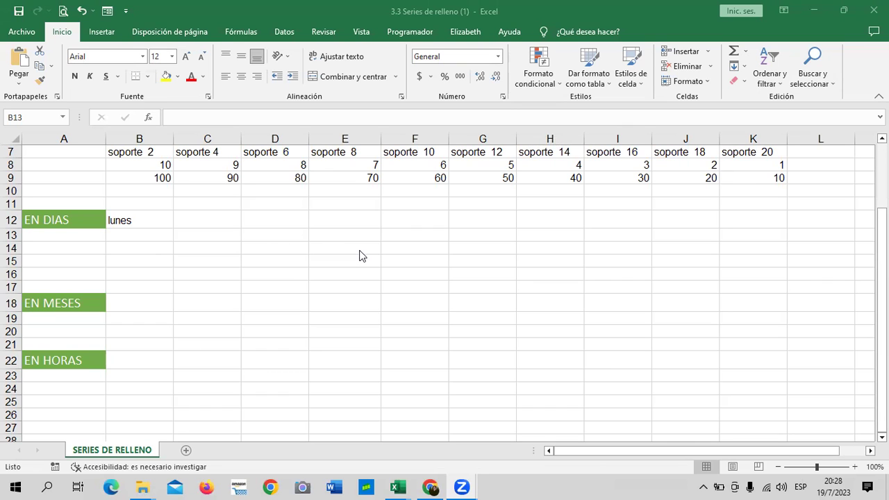
{"action": "scroll", "coordinate": [359, 254], "scroll_direction": "up", "scroll_amount": 2}
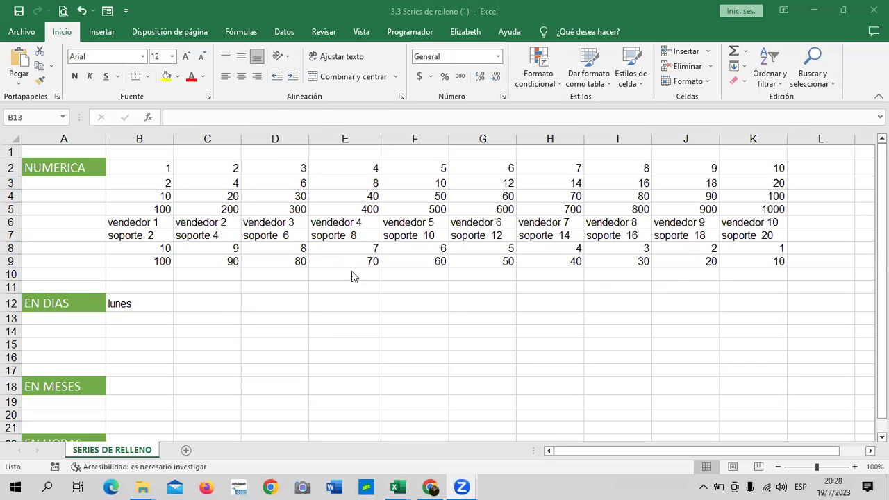
{"action": "scroll", "coordinate": [371, 290], "scroll_direction": "down", "scroll_amount": 2}
{"action": "left_click", "coordinate": [353, 201]}
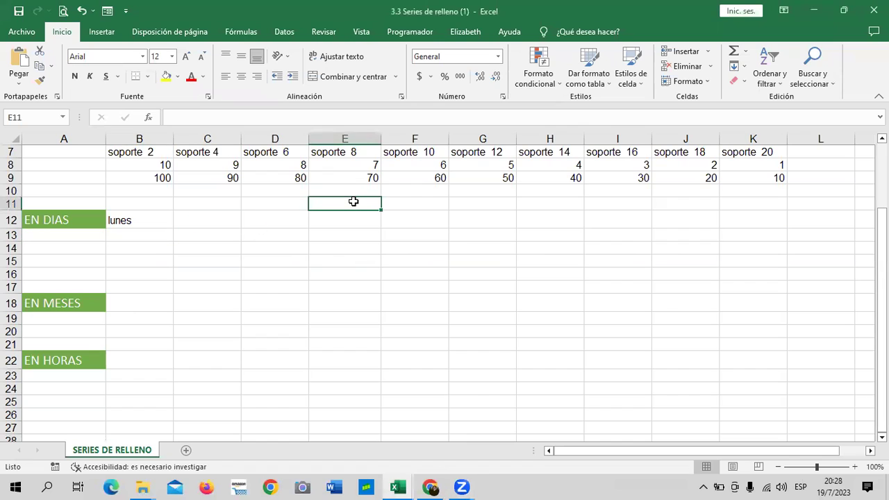
{"action": "type", "text": "10"}
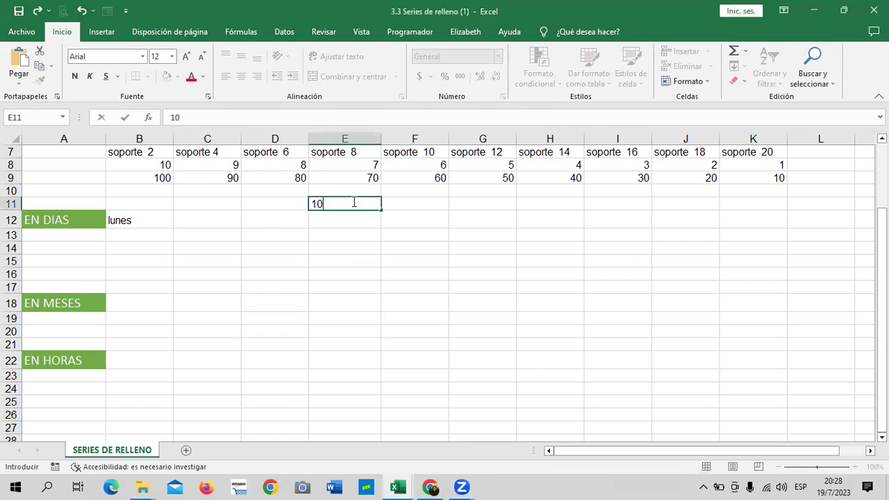
{"action": "key", "text": "Return"}
{"action": "type", "text": "9"}
{"action": "key", "text": "Return"}
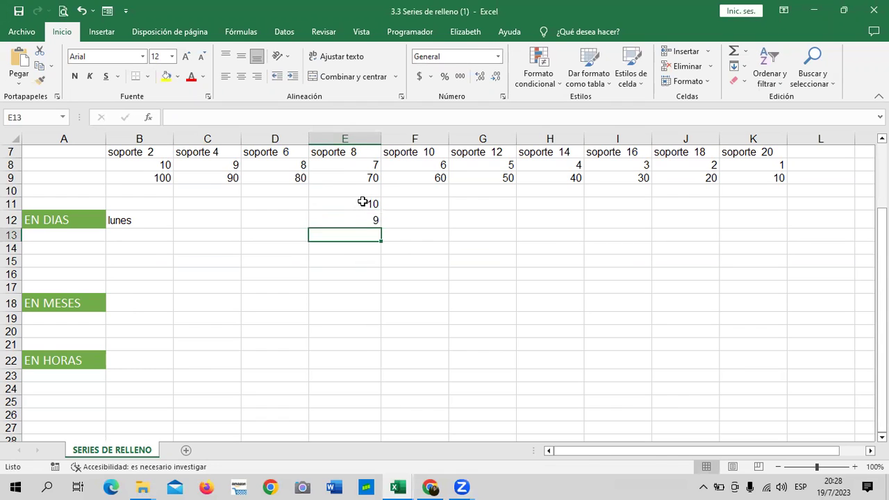
{"action": "left_click_drag", "start_coordinate": [362, 201], "coordinate": [359, 220]}
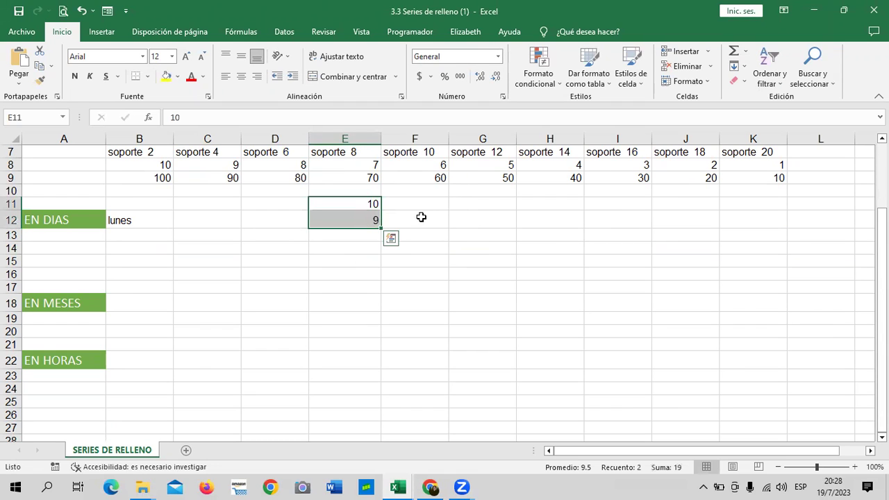
{"action": "left_click_drag", "start_coordinate": [380, 227], "coordinate": [383, 405]}
{"action": "left_click", "coordinate": [481, 372]}
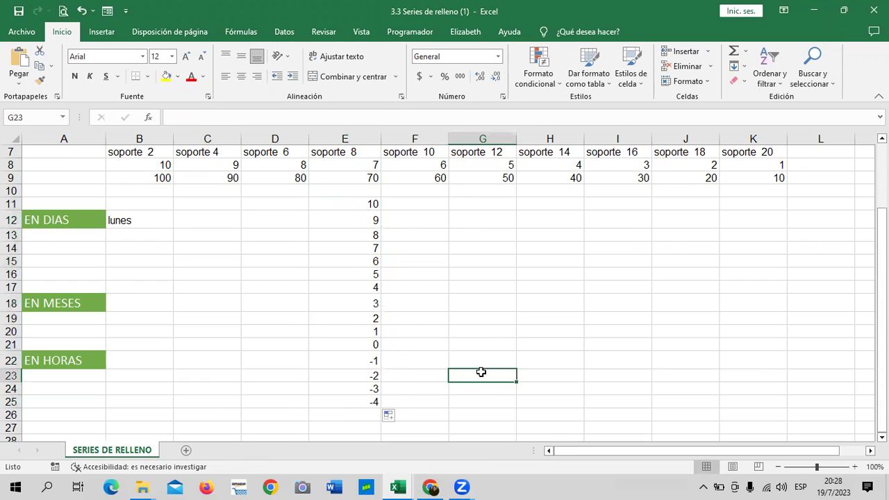
{"action": "left_click", "coordinate": [362, 340]}
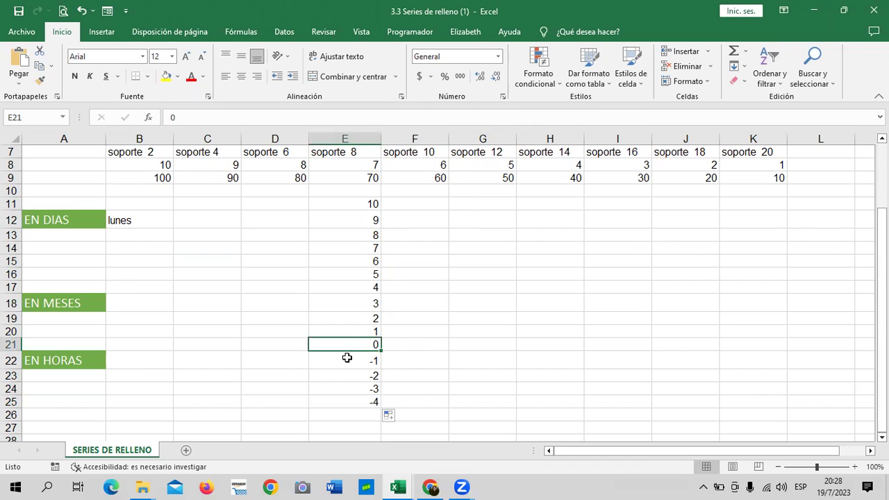
{"action": "left_click_drag", "start_coordinate": [343, 341], "coordinate": [347, 399]}
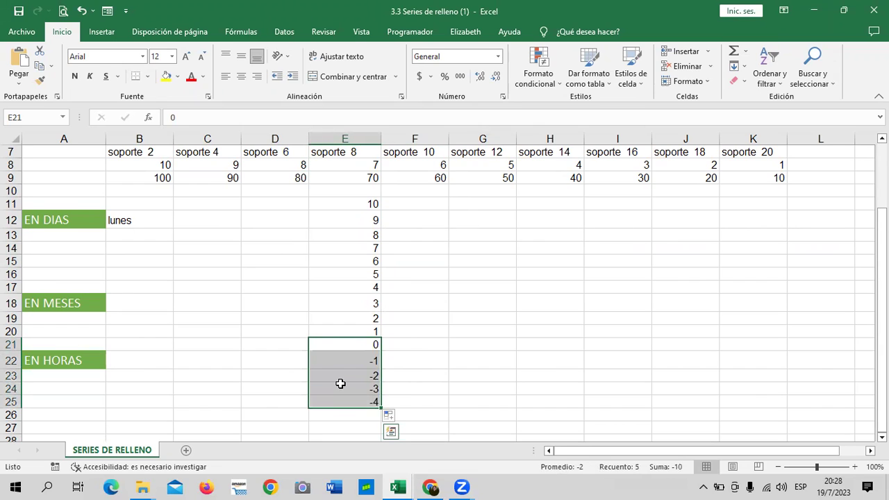
{"action": "key", "text": "Delete"}
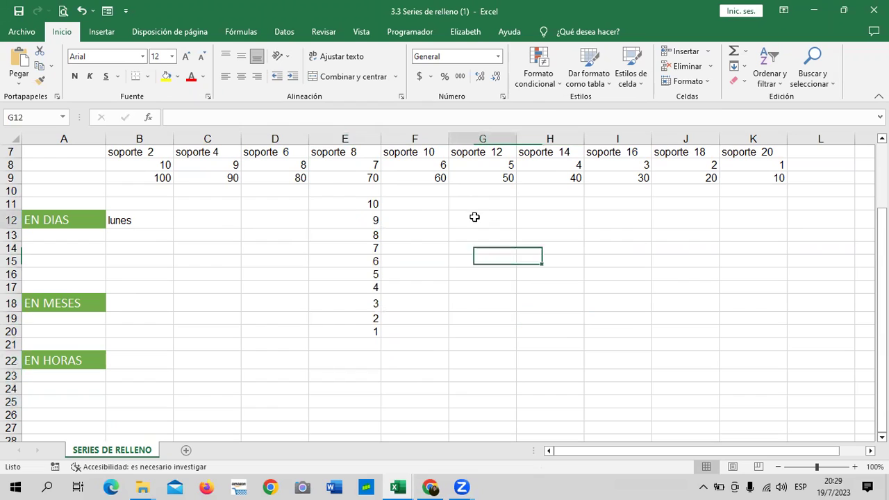
{"action": "left_click", "coordinate": [474, 203]}
{"action": "type", "text": "1"}
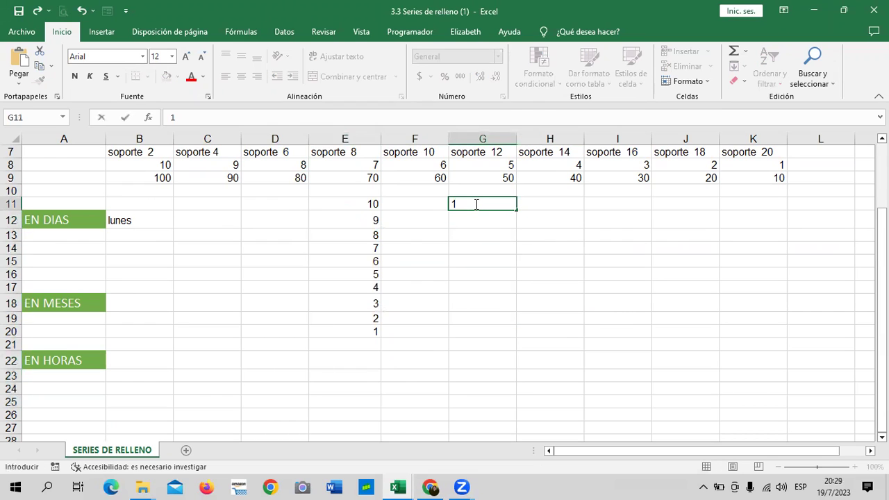
{"action": "key", "text": "Return"}
{"action": "type", "text": "3"}
{"action": "key", "text": "Return"}
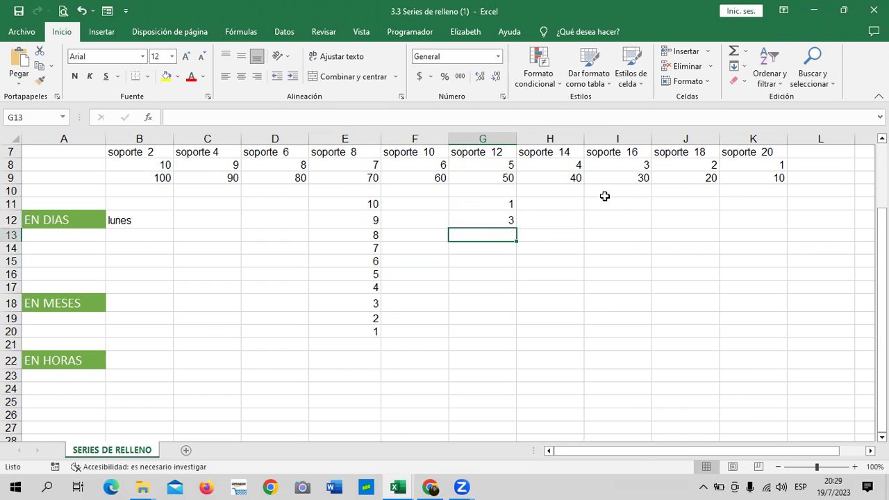
{"action": "left_click_drag", "start_coordinate": [504, 201], "coordinate": [517, 337]}
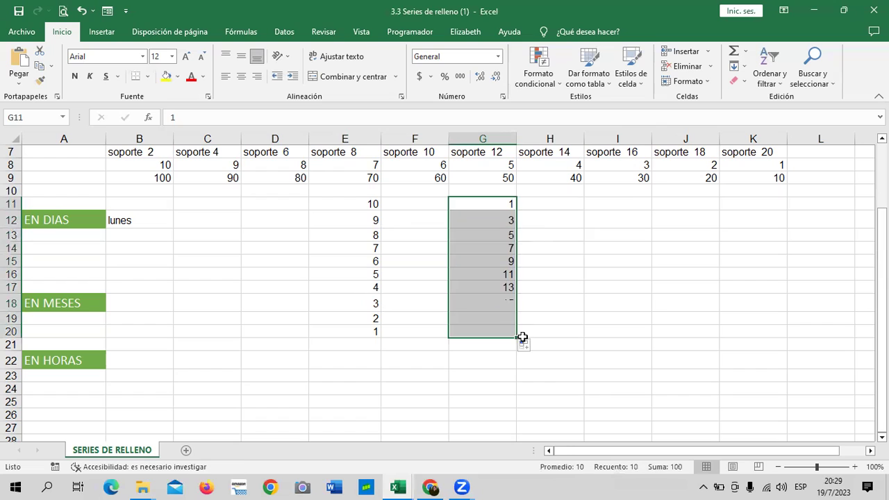
{"action": "left_click", "coordinate": [621, 267]}
{"action": "mouse_move", "coordinate": [369, 206]}
{"action": "left_mouse_down"}
{"action": "mouse_move", "coordinate": [543, 339]}
{"action": "mouse_move", "coordinate": [526, 301]}
{"action": "left_mouse_up"}
{"action": "key", "text": "Delete"}
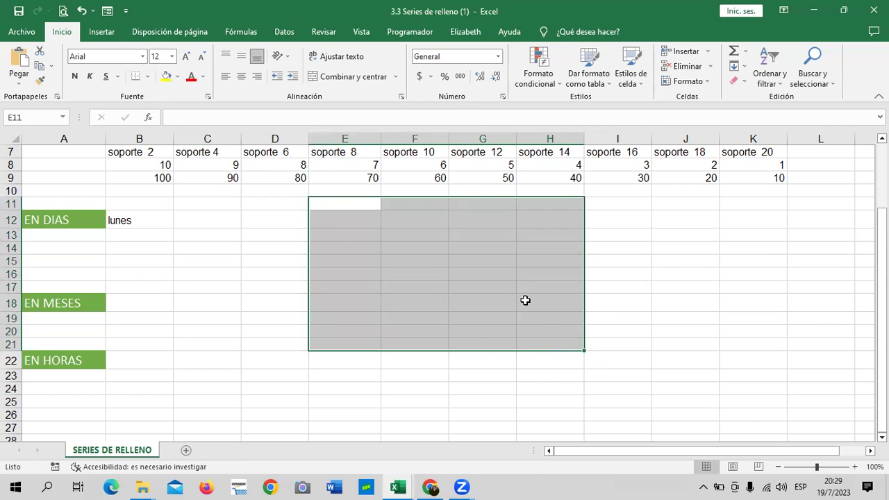
{"action": "left_click", "coordinate": [652, 276]}
Step: Scroll and click around the sheet to locate the EN DIAS section
{"action": "scroll", "coordinate": [458, 323], "scroll_direction": "up", "scroll_amount": 2}
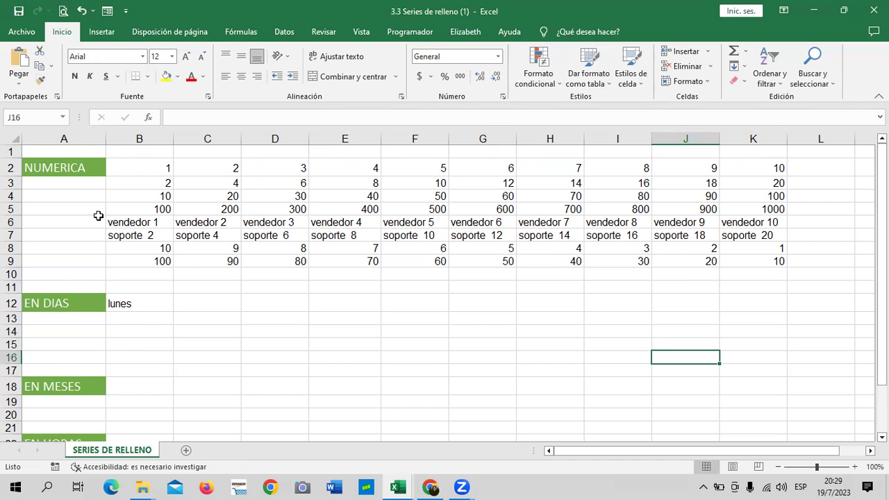
{"action": "scroll", "coordinate": [461, 288], "scroll_direction": "down", "scroll_amount": 5}
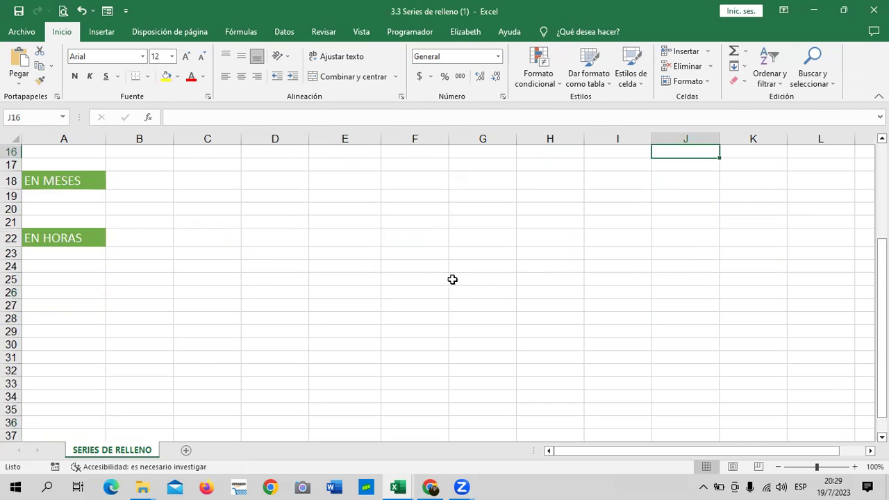
{"action": "scroll", "coordinate": [379, 316], "scroll_direction": "down", "scroll_amount": 3}
{"action": "scroll", "coordinate": [367, 321], "scroll_direction": "up", "scroll_amount": 3}
{"action": "left_click", "coordinate": [256, 329]}
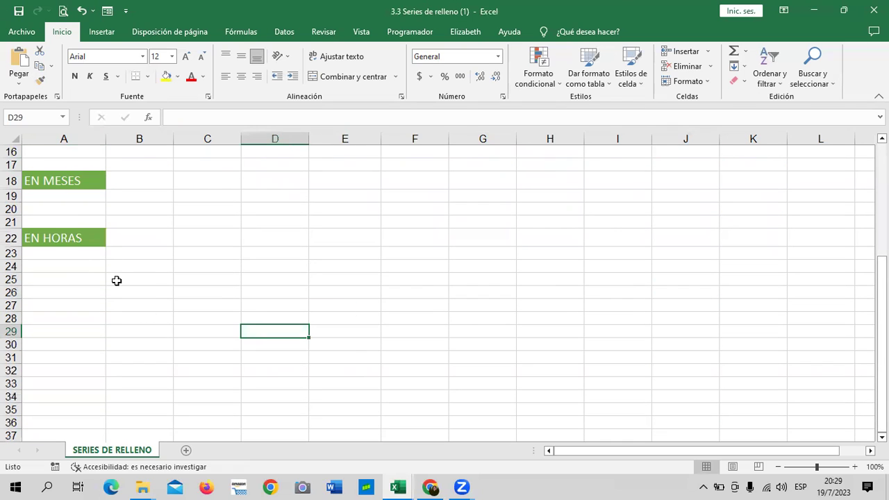
{"action": "scroll", "coordinate": [216, 300], "scroll_direction": "up", "scroll_amount": 4}
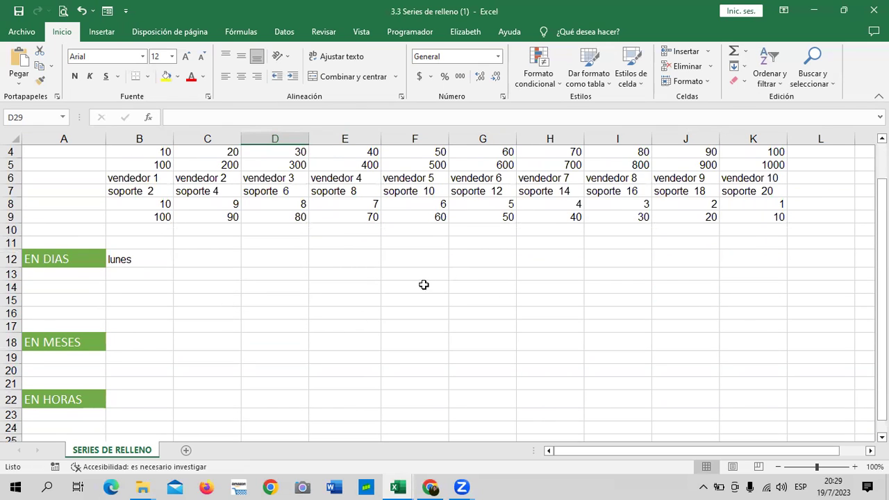
{"action": "scroll", "coordinate": [423, 279], "scroll_direction": "up", "scroll_amount": 2}
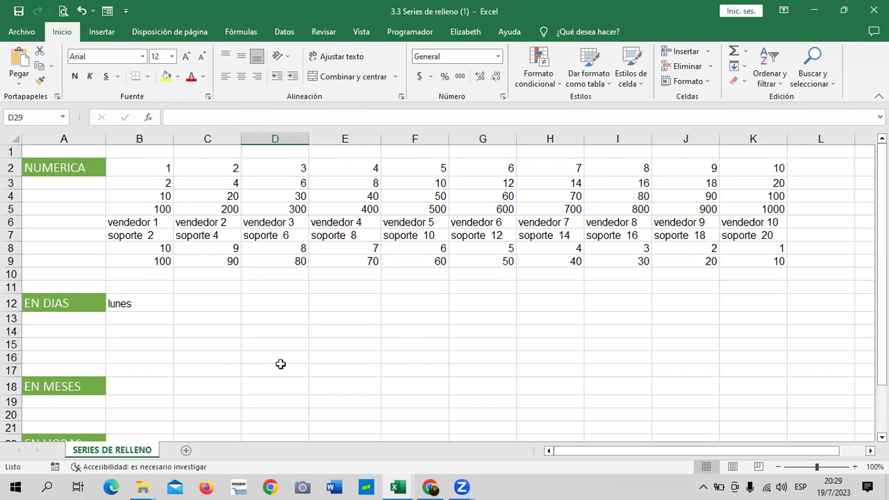
{"action": "left_click", "coordinate": [312, 346]}
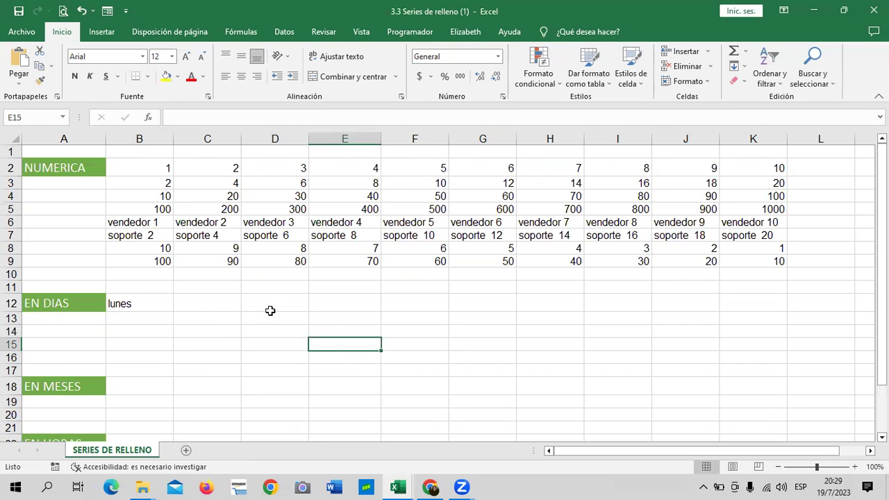
{"action": "scroll", "coordinate": [207, 353], "scroll_direction": "down", "scroll_amount": 1}
{"action": "left_click", "coordinate": [259, 328]}
Step: Autofill lunes from B12 across to H12, producing lunes through domingo
{"action": "left_click", "coordinate": [148, 259]}
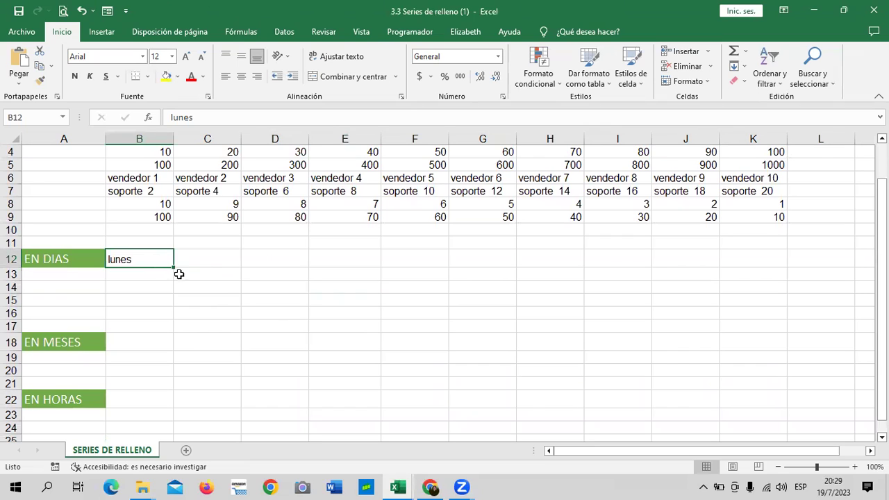
{"action": "left_click_drag", "start_coordinate": [173, 268], "coordinate": [226, 270]}
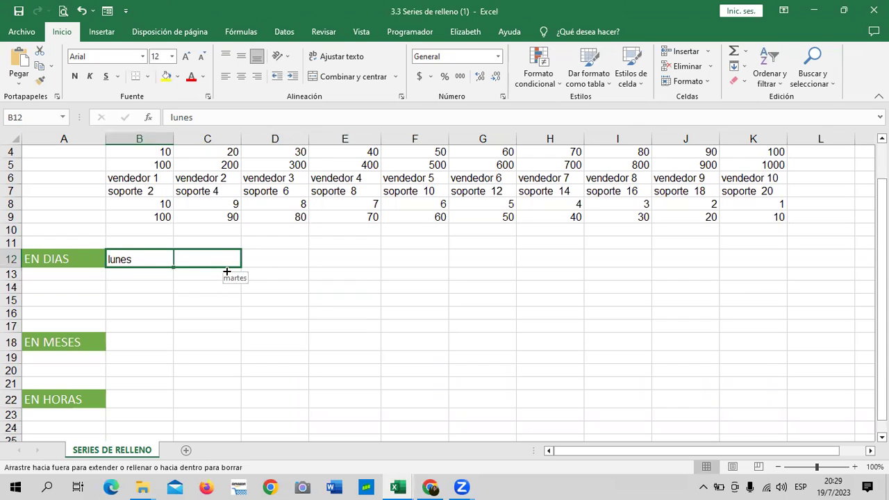
{"action": "left_click_drag", "start_coordinate": [256, 270], "coordinate": [491, 259]}
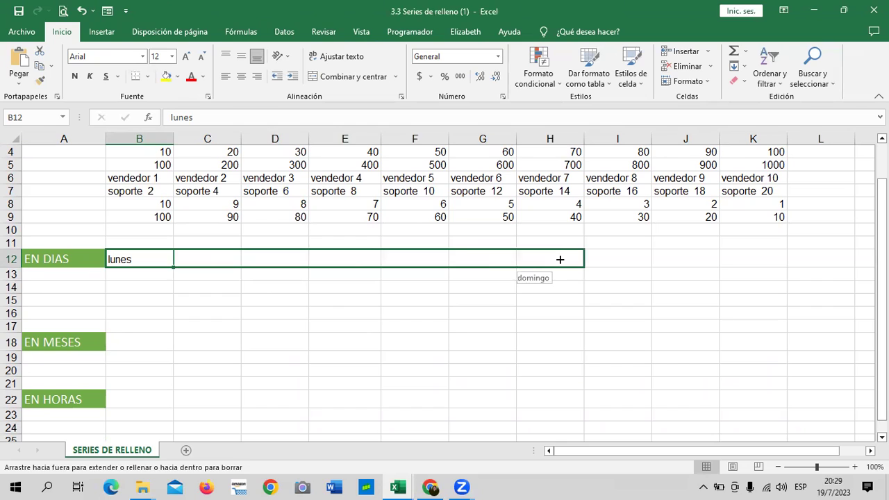
{"action": "left_click_drag", "start_coordinate": [545, 259], "coordinate": [561, 258]}
{"action": "left_click", "coordinate": [409, 338]}
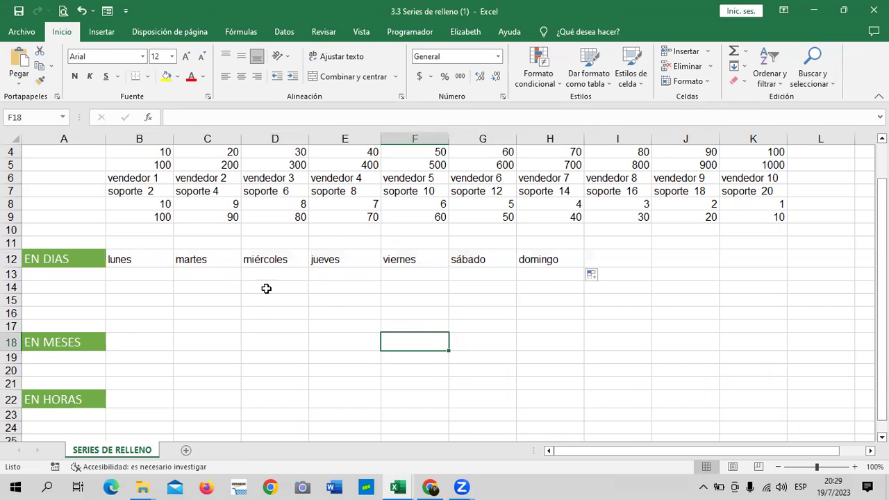
{"action": "left_click", "coordinate": [127, 263]}
{"action": "left_click", "coordinate": [134, 274]}
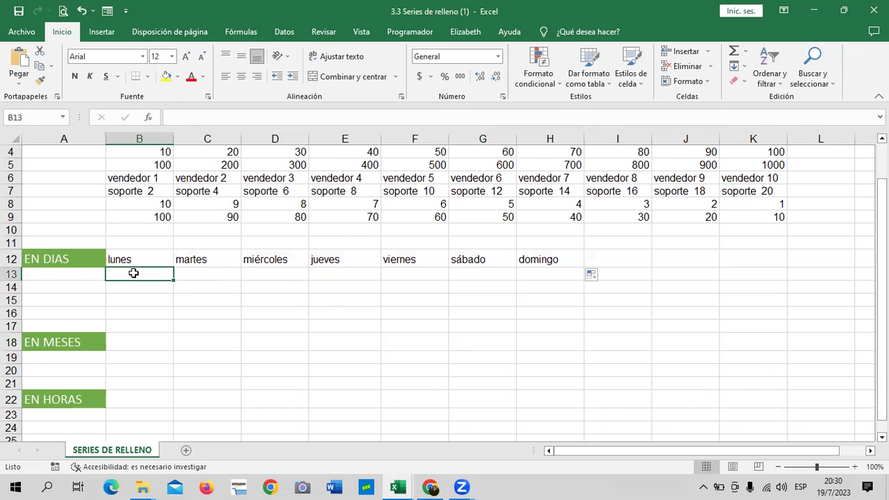
Step: Enter LUNES in B13 and fill row 13 through DOMINGO in H13
{"action": "key", "text": "Caps_Lock"}
{"action": "type", "text": "LUNES"}
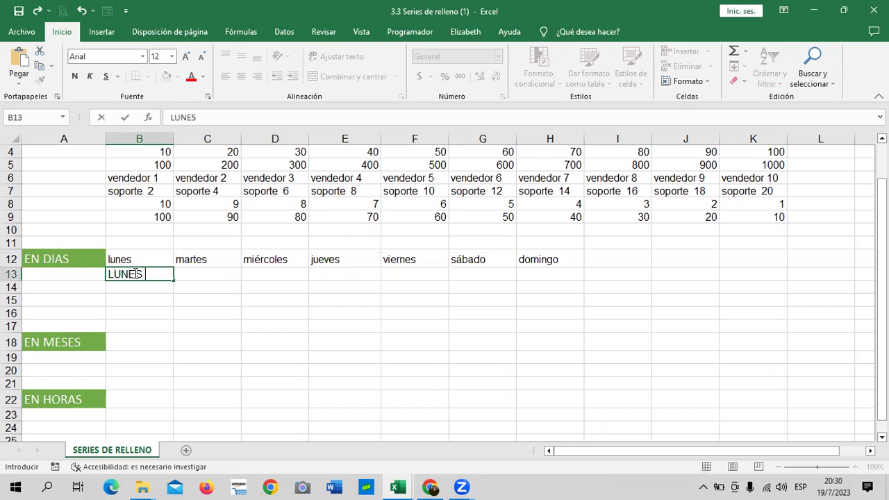
{"action": "key", "text": "Return"}
{"action": "left_click", "coordinate": [133, 275]}
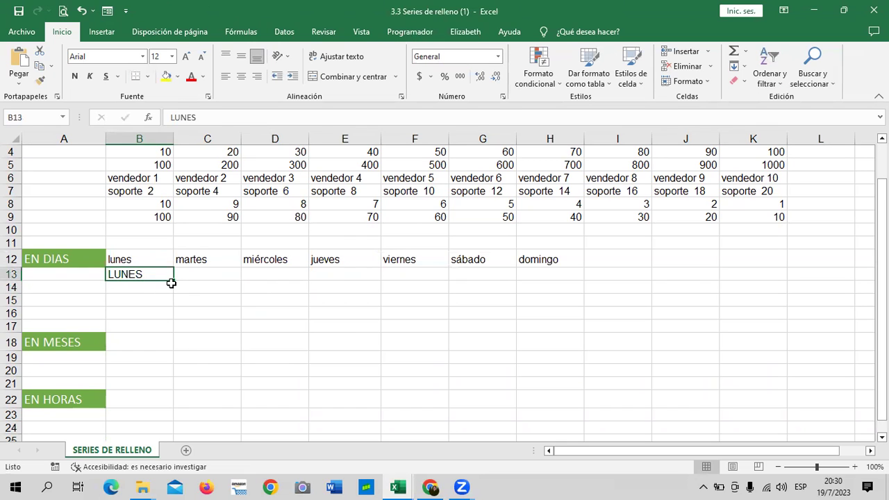
{"action": "left_click_drag", "start_coordinate": [174, 280], "coordinate": [556, 276]}
{"action": "left_click", "coordinate": [232, 337]}
Step: Enter LUNES and MARTES in B14:C14 and extend the pattern to H14
{"action": "left_click", "coordinate": [146, 288]}
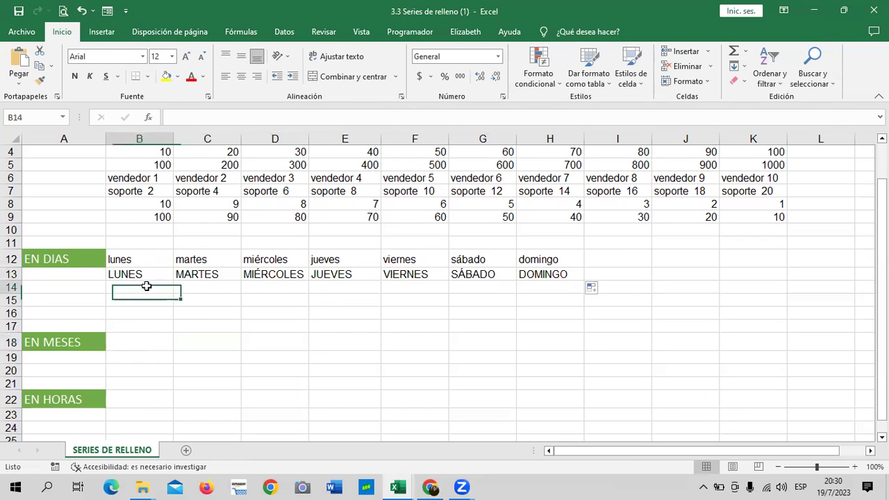
{"action": "type", "text": "LUNEs"}
{"action": "key", "text": "BackSpace"}
{"action": "type", "text": "S"}
{"action": "key", "text": "Tab"}
{"action": "type", "text": "MARTES"}
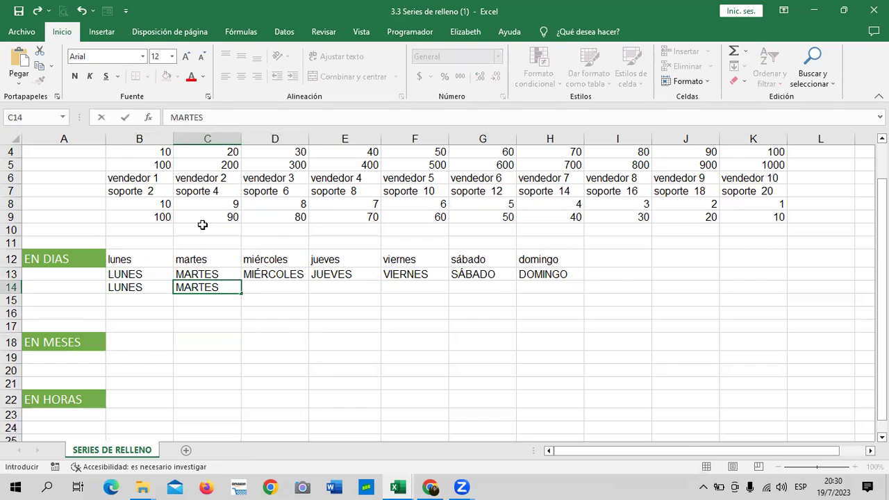
{"action": "key", "text": "Return"}
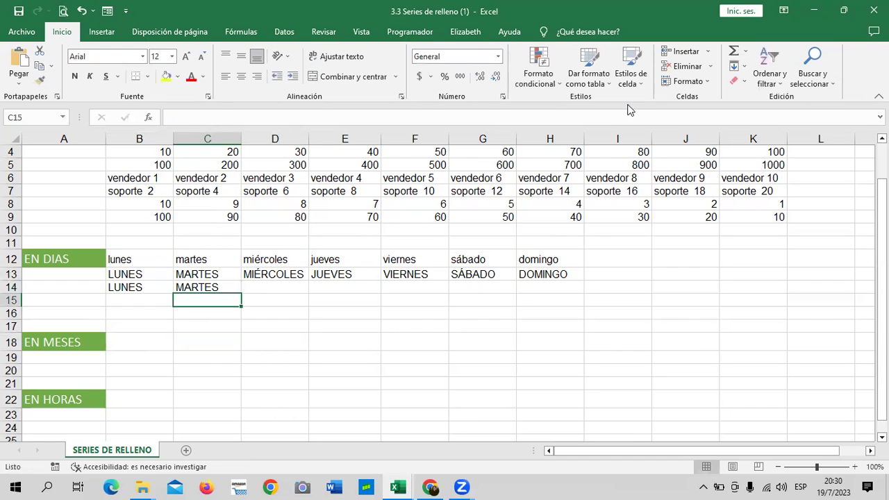
{"action": "left_click_drag", "start_coordinate": [118, 288], "coordinate": [336, 289]}
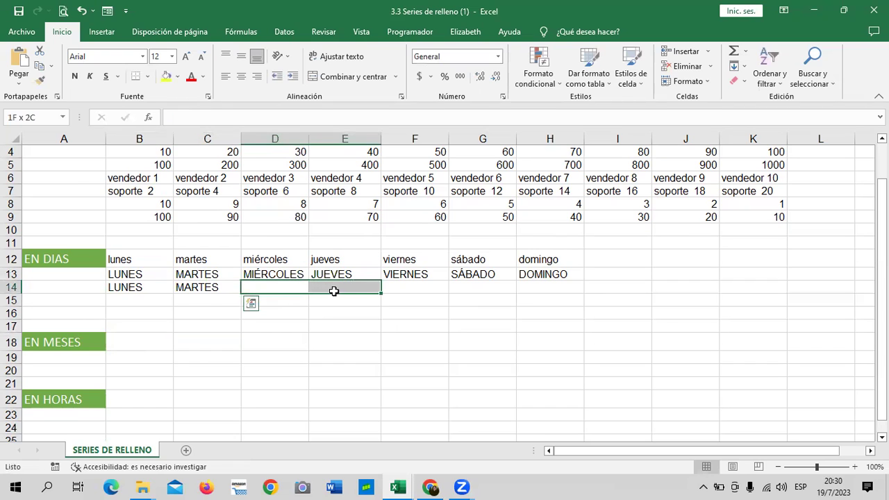
{"action": "left_click", "coordinate": [345, 326]}
{"action": "left_click_drag", "start_coordinate": [121, 287], "coordinate": [287, 294]}
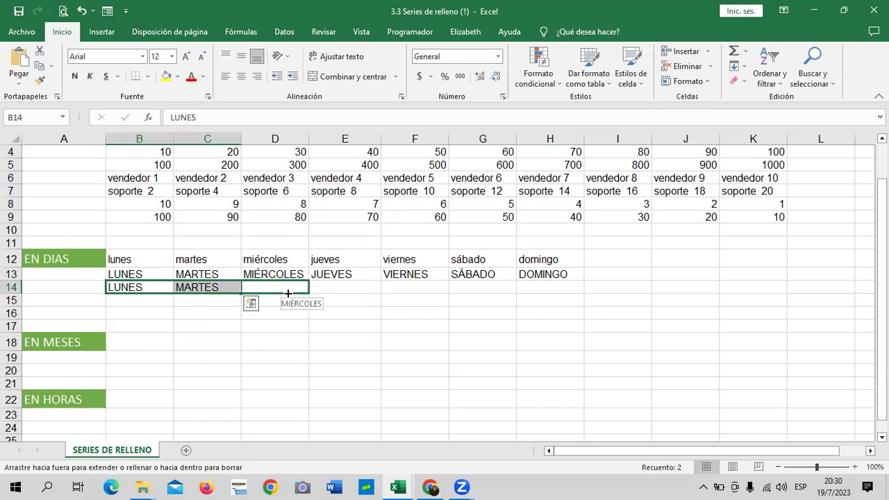
{"action": "left_click_drag", "start_coordinate": [343, 289], "coordinate": [555, 290]}
{"action": "left_click", "coordinate": [427, 365]}
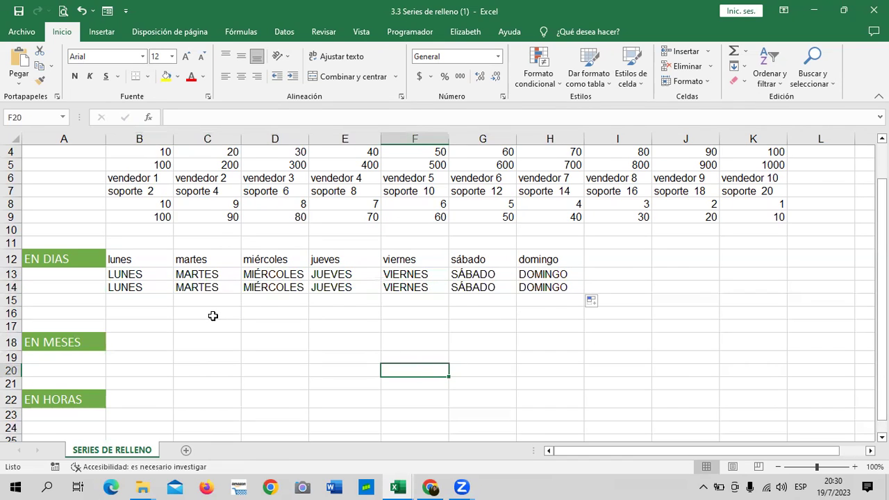
{"action": "left_click", "coordinate": [150, 288]}
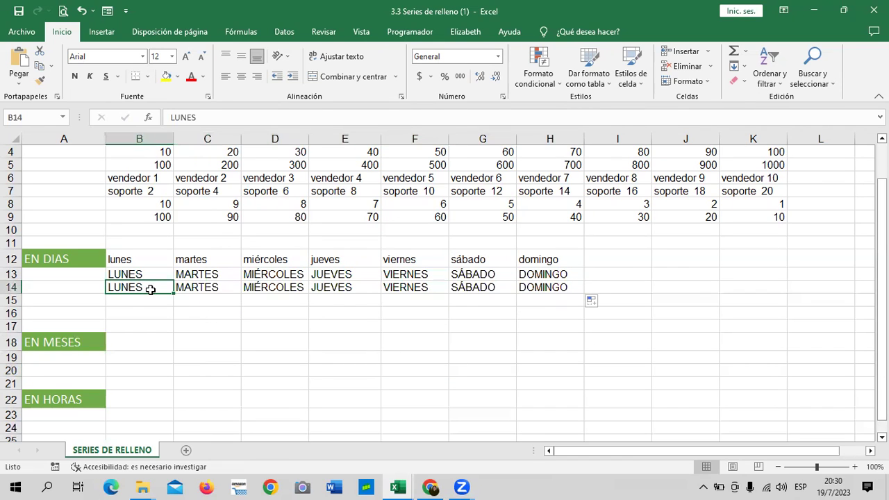
Step: Clear C14:H14 and enter MIERCOLES in C14, fixing a stray space
{"action": "left_click", "coordinate": [208, 287]}
{"action": "left_click_drag", "start_coordinate": [197, 289], "coordinate": [560, 281]}
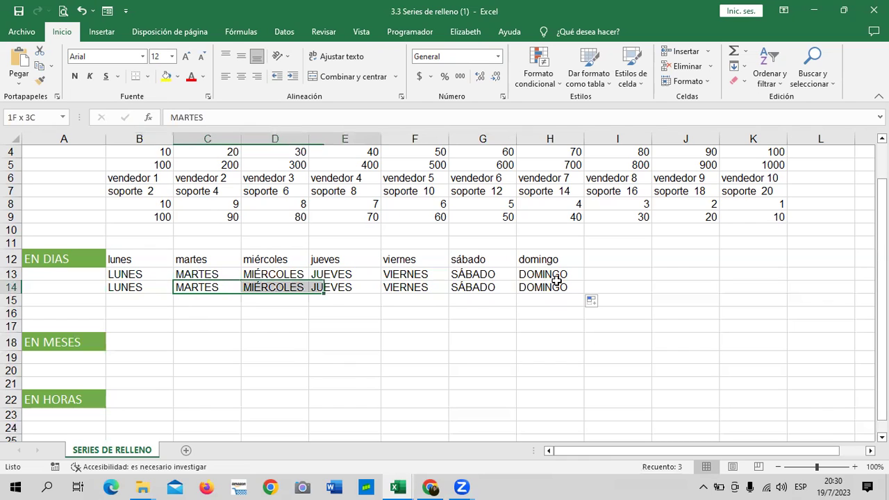
{"action": "key", "text": "Delete"}
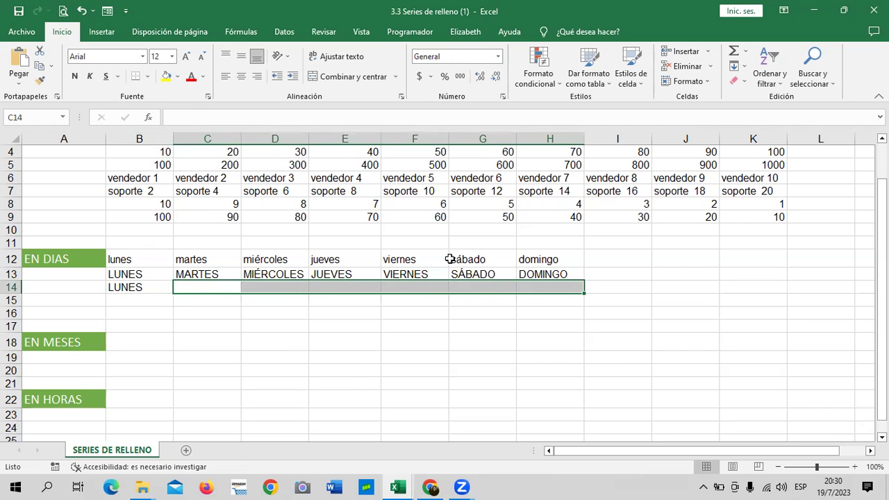
{"action": "left_click", "coordinate": [344, 357]}
{"action": "left_click", "coordinate": [197, 287]}
{"action": "type", "text": "MIERC OLES"}
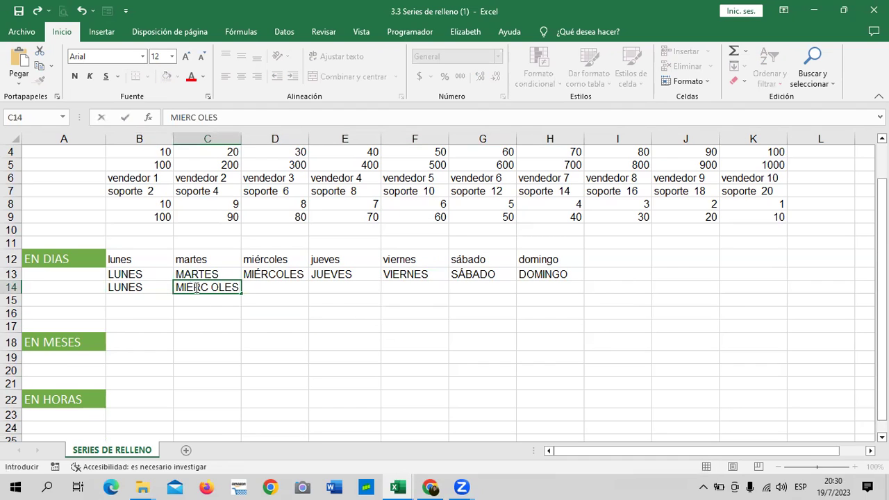
{"action": "key", "text": "Return"}
{"action": "left_click", "coordinate": [197, 287]}
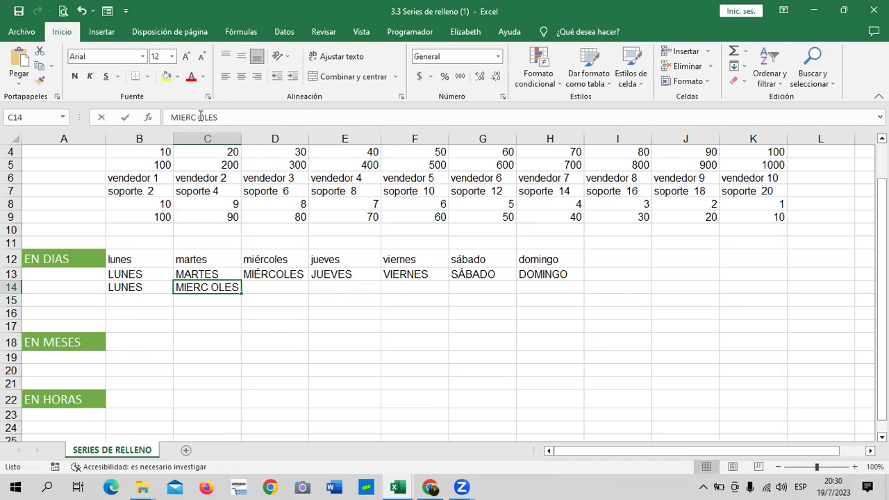
{"action": "left_click", "coordinate": [198, 117]}
{"action": "key", "text": "BackSpace"}
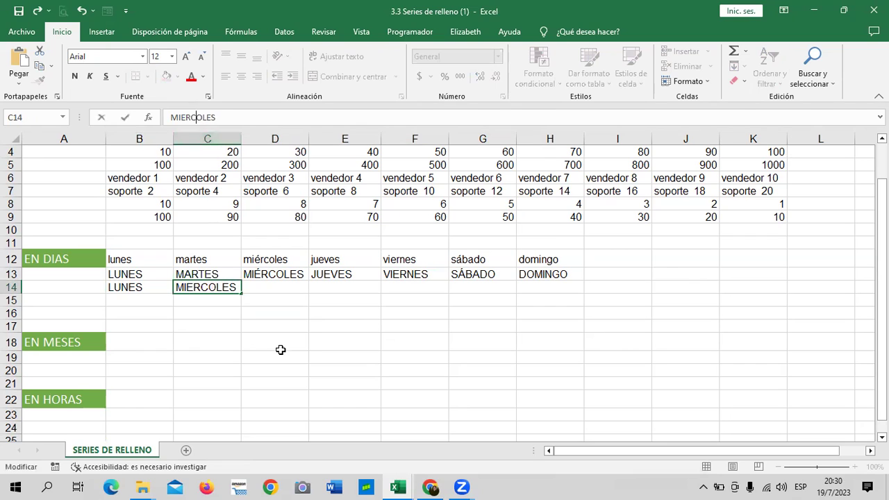
{"action": "left_click", "coordinate": [278, 342]}
Step: Fill LUNES, MIERCOLES to H14 as an every-other-day series and check B14–D14
{"action": "left_click_drag", "start_coordinate": [117, 287], "coordinate": [555, 293]}
{"action": "left_click", "coordinate": [395, 368]}
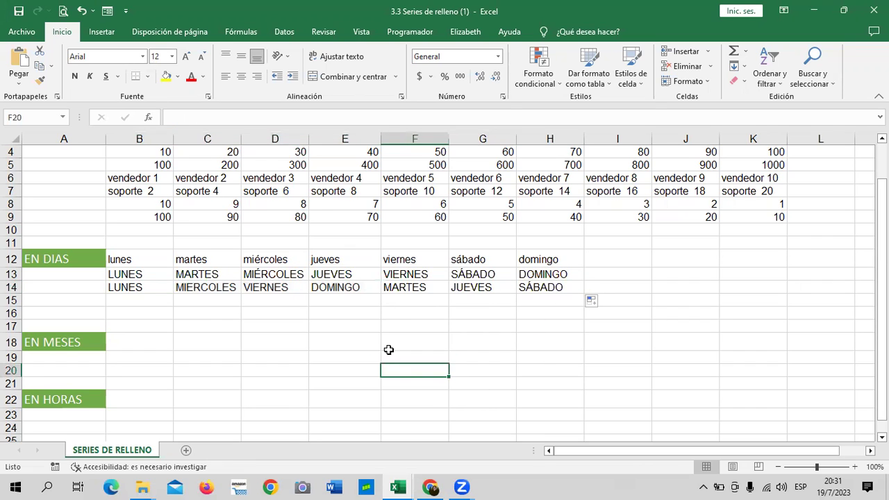
{"action": "left_click", "coordinate": [135, 288]}
{"action": "left_click", "coordinate": [203, 287]}
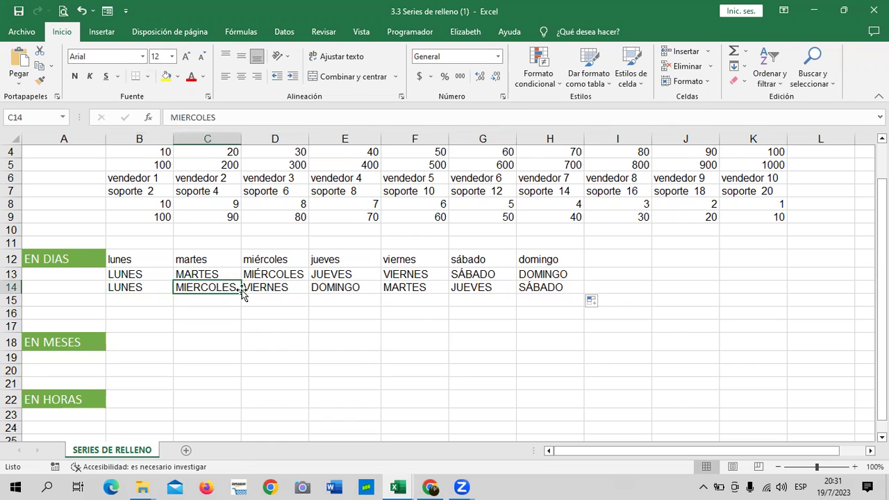
{"action": "left_click", "coordinate": [276, 285]}
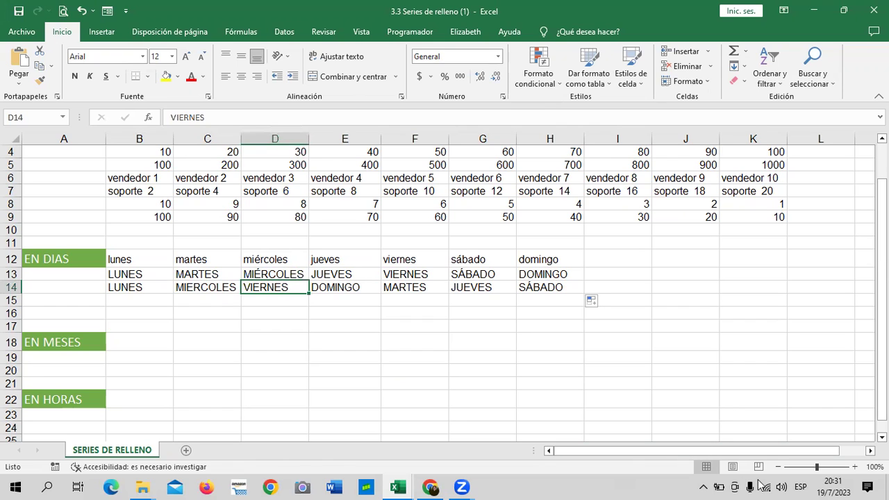
{"action": "mouse_move", "coordinate": [719, 486]}
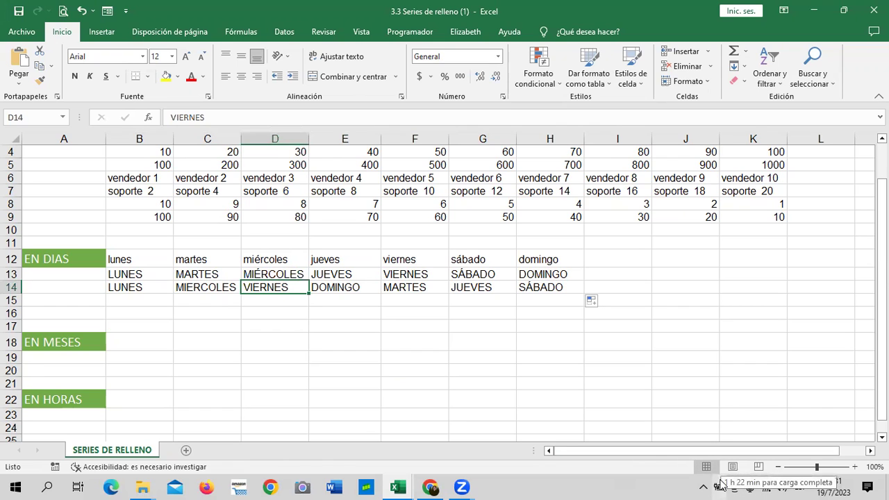
{"action": "left_click", "coordinate": [559, 356]}
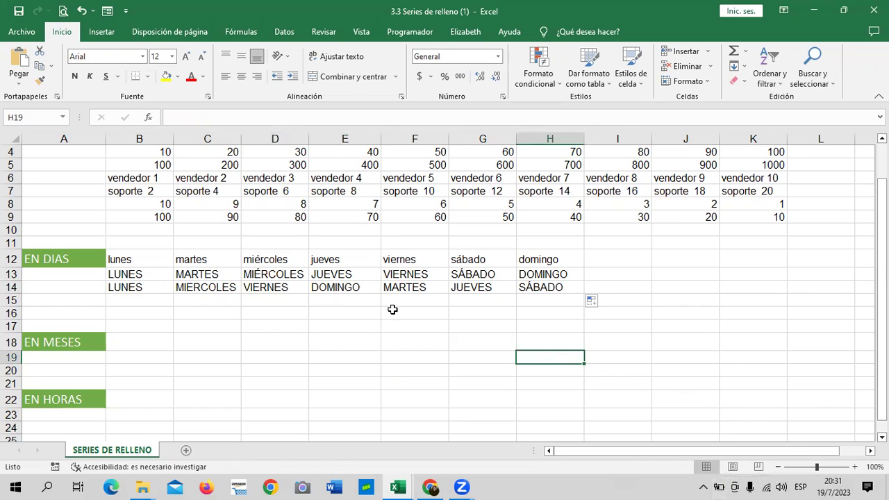
Step: Enter DOMINGO in B15 and SABADO in C15, then fill row 15 backwards to LUNES
{"action": "left_click", "coordinate": [145, 306]}
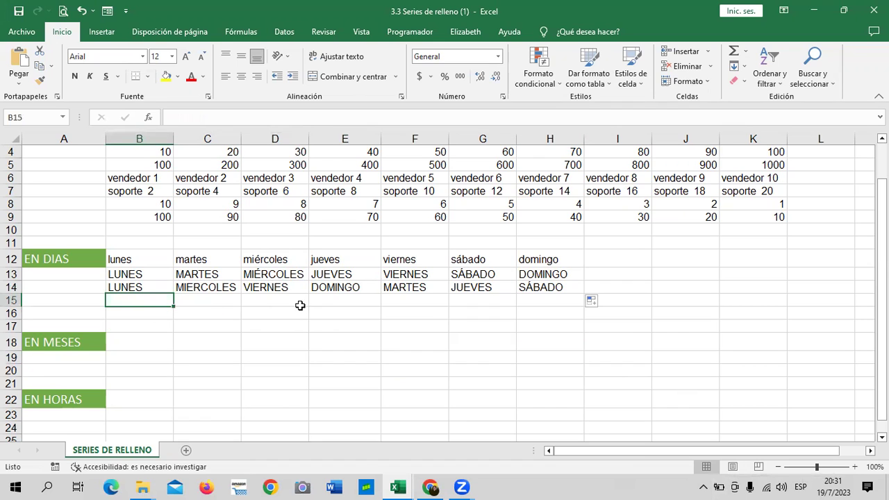
{"action": "type", "text": "DOMINGO SA"}
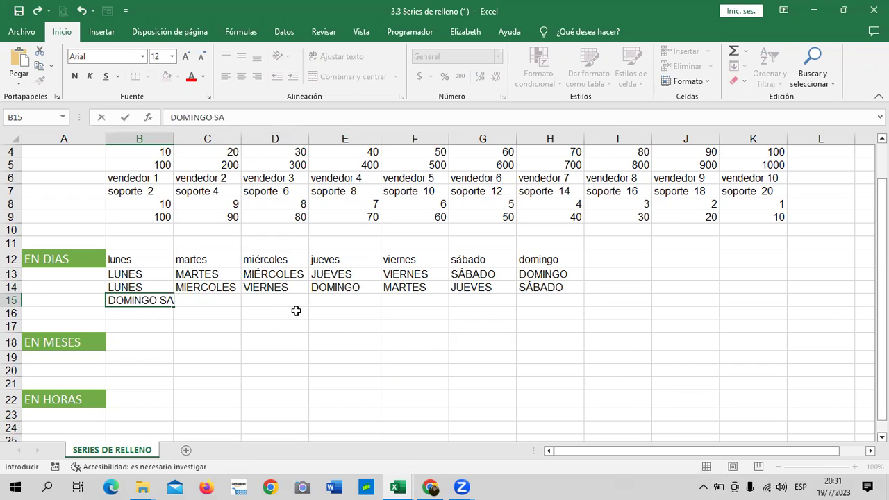
{"action": "key", "text": "BackSpace"}
{"action": "key", "text": "BackSpace"}
{"action": "key", "text": "BackSpace"}
{"action": "key", "text": "Return"}
{"action": "scroll", "coordinate": [168, 348], "scroll_direction": "down", "scroll_amount": 1}
{"action": "left_click", "coordinate": [223, 260]}
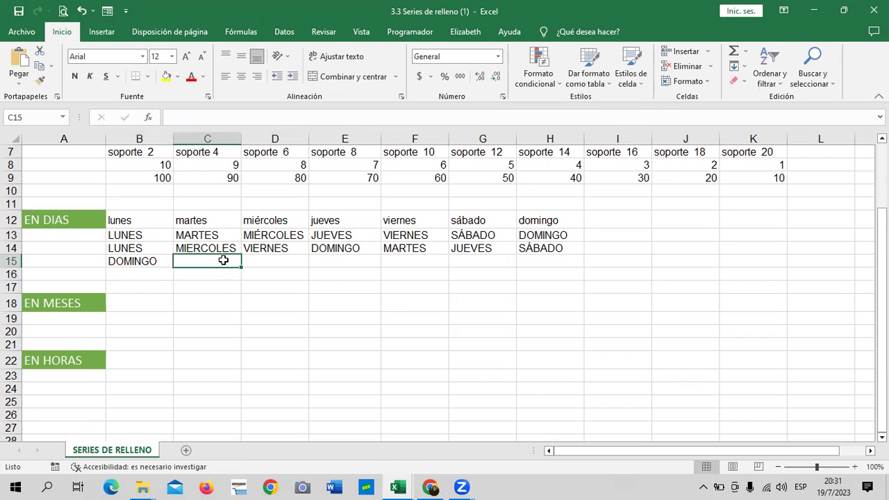
{"action": "type", "text": "SABADO"}
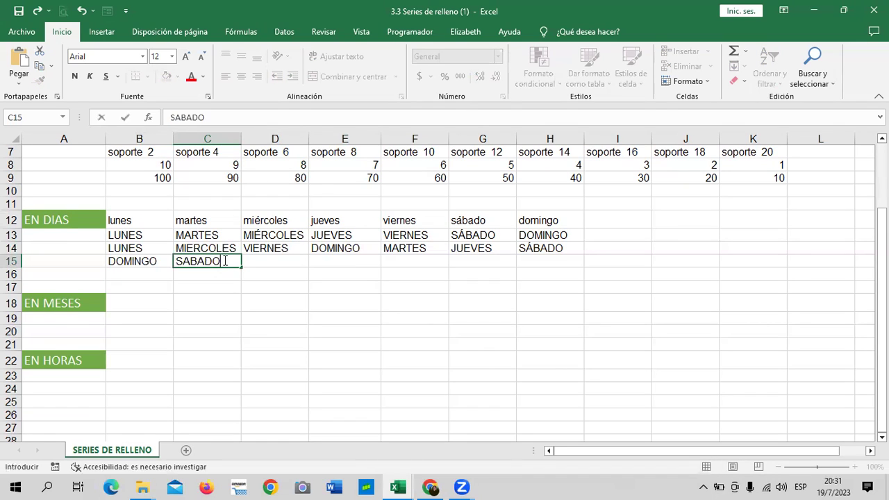
{"action": "key", "text": "Return"}
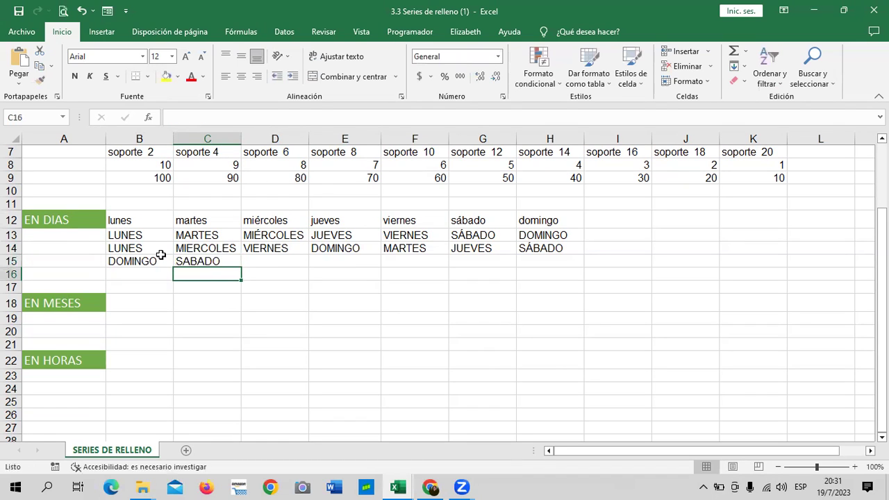
{"action": "left_click_drag", "start_coordinate": [143, 261], "coordinate": [492, 272]}
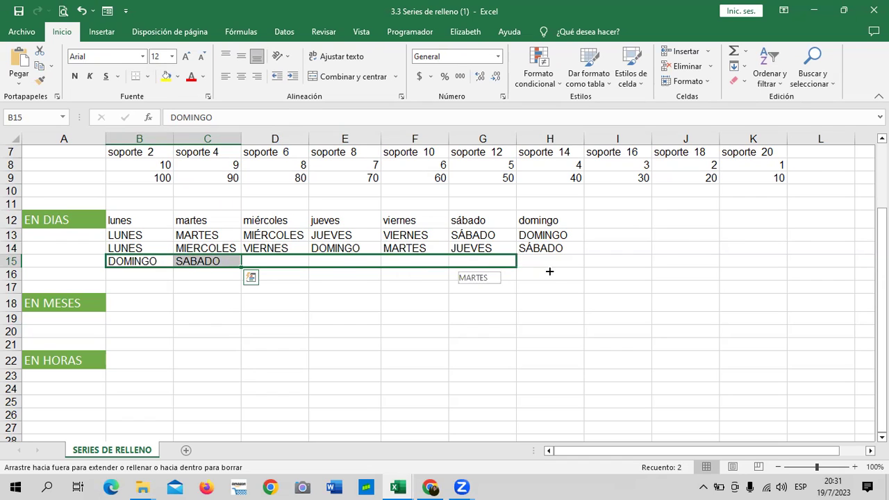
{"action": "left_click_drag", "start_coordinate": [549, 271], "coordinate": [563, 270]}
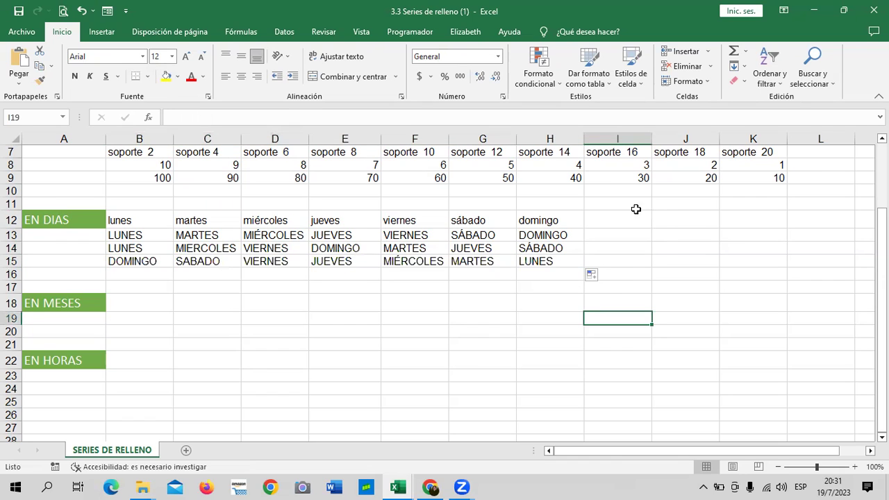
Step: Enter LUNES in I11 and fill column I down to DOMINGO in I17
{"action": "left_click", "coordinate": [627, 202]}
{"action": "type", "text": "L"}
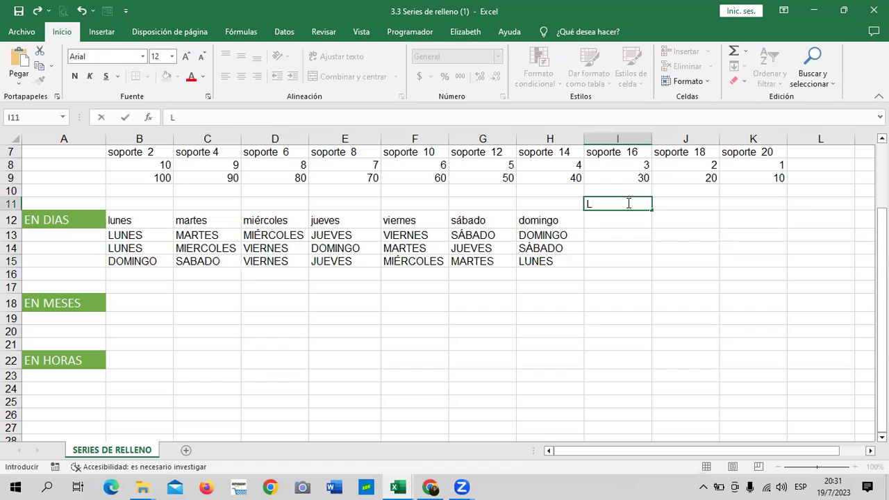
{"action": "type", "text": "UNES"}
{"action": "left_click", "coordinate": [663, 235]}
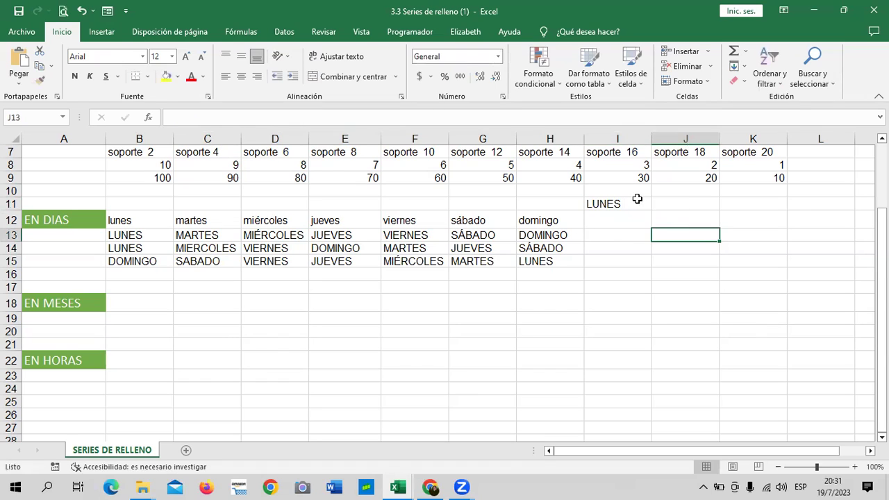
{"action": "left_click", "coordinate": [628, 202]}
{"action": "left_click_drag", "start_coordinate": [651, 209], "coordinate": [662, 303]}
{"action": "left_click", "coordinate": [694, 206]}
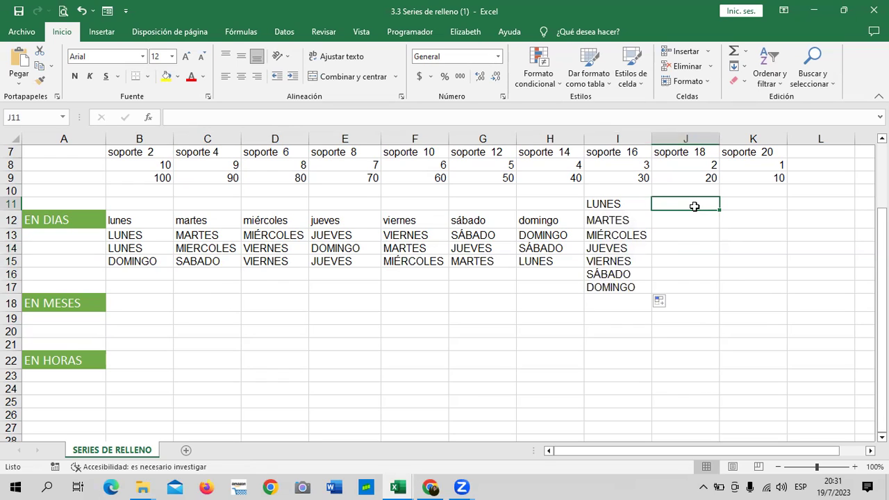
Step: Enter LUNES in J11 and DOMINGO in J12, replacing an initial DOMINGO/SABADO entry
{"action": "type", "text": "DOMINGO"}
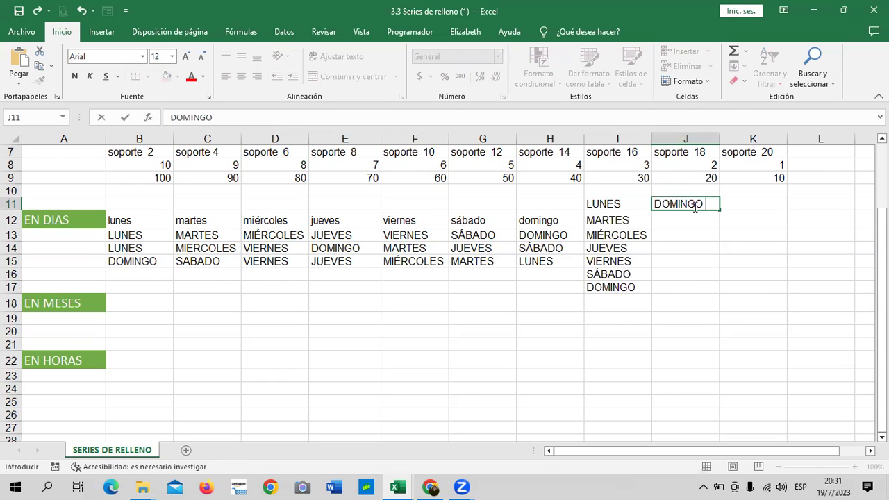
{"action": "key", "text": "Return"}
{"action": "type", "text": "SABADO"}
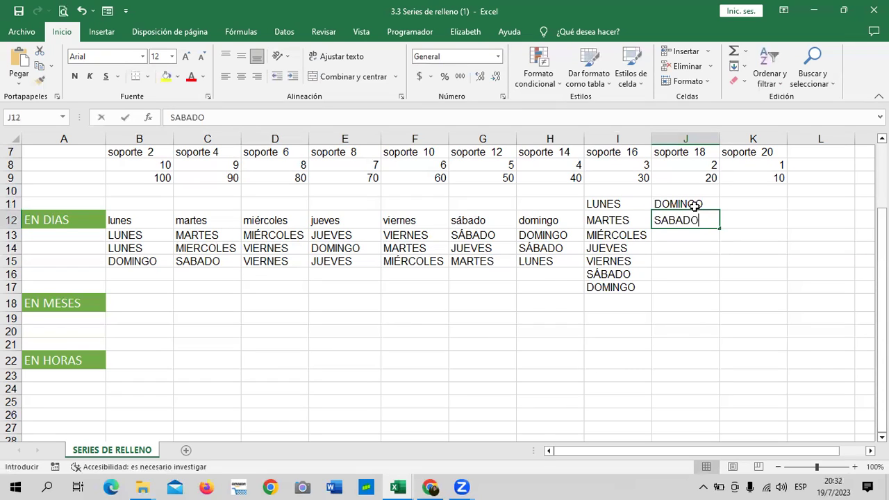
{"action": "key", "text": "Return"}
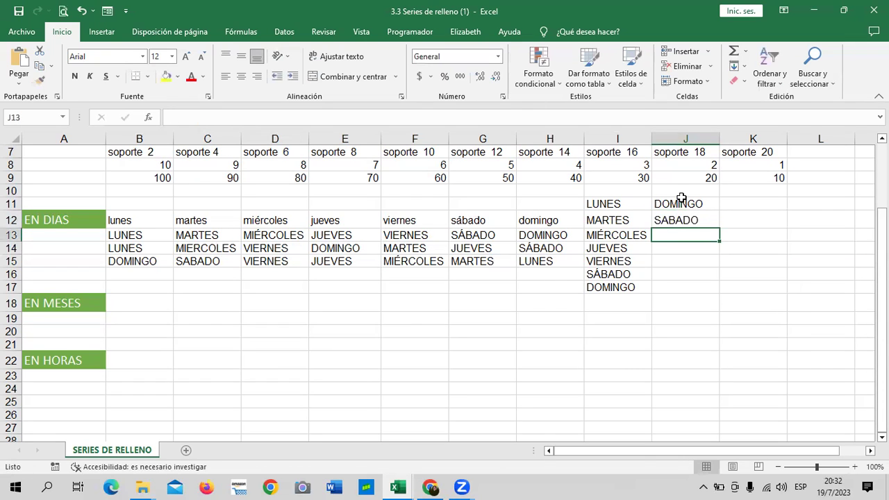
{"action": "left_click", "coordinate": [681, 209]}
{"action": "left_click_drag", "start_coordinate": [681, 210], "coordinate": [679, 218]}
{"action": "left_click", "coordinate": [679, 201]}
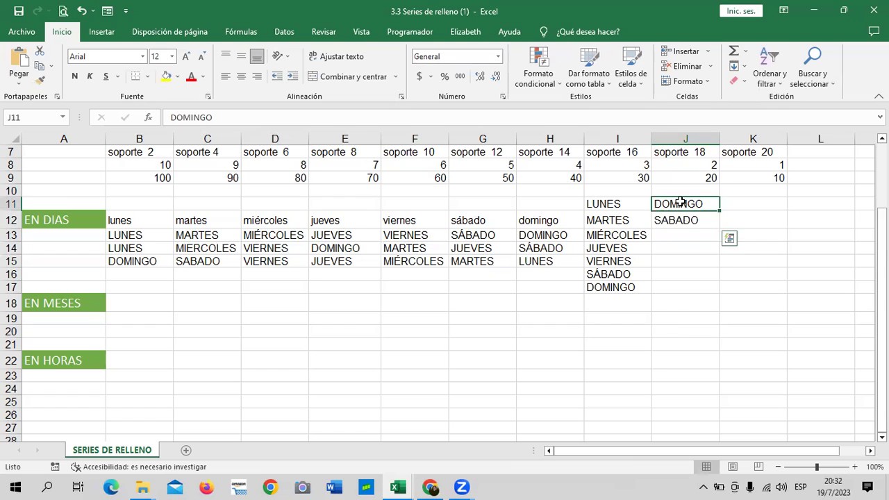
{"action": "key", "text": "Delete"}
{"action": "type", "text": "LUNES"}
{"action": "key", "text": "Return"}
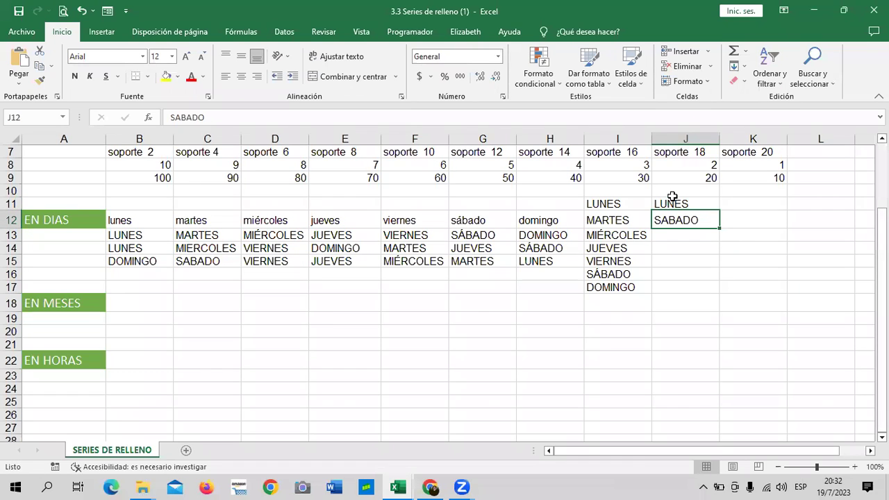
{"action": "type", "text": "DOMINGO"}
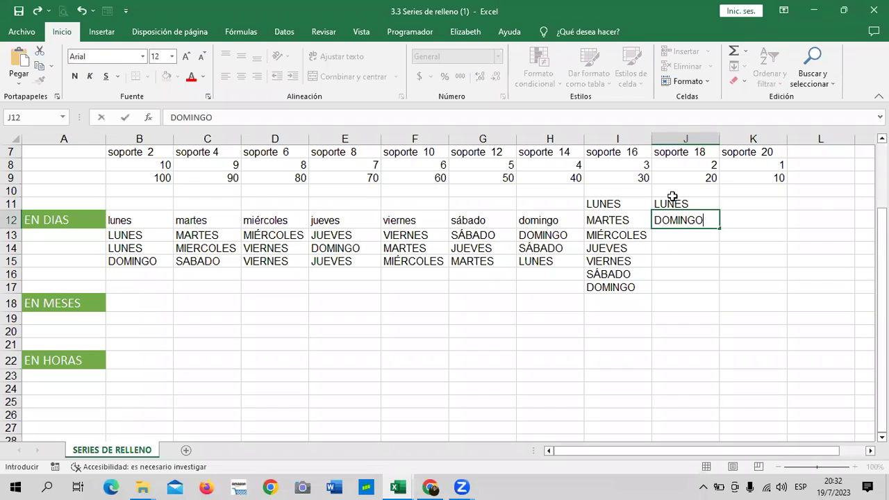
{"action": "key", "text": "Return"}
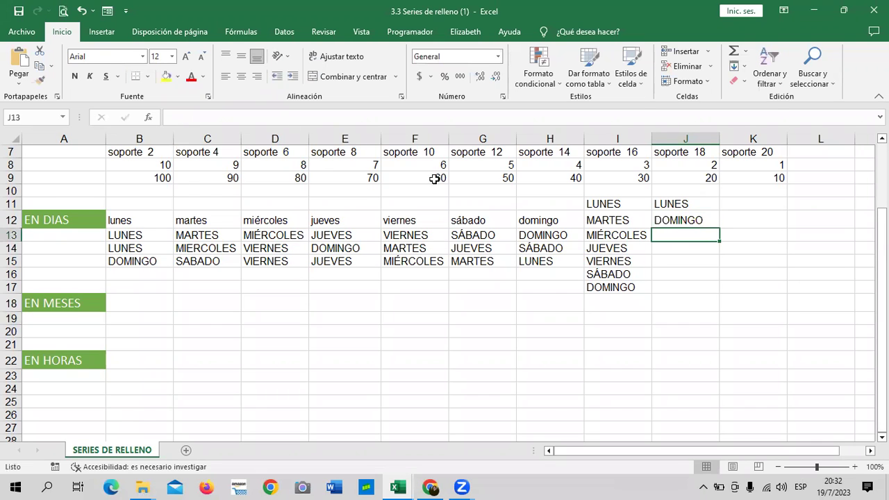
Step: Fill J11:J12 down to J17 so column J runs backwards to MARTES
{"action": "mouse_move", "coordinate": [694, 204]}
{"action": "left_mouse_down"}
{"action": "mouse_move", "coordinate": [720, 238]}
{"action": "mouse_move", "coordinate": [722, 291]}
{"action": "left_mouse_up"}
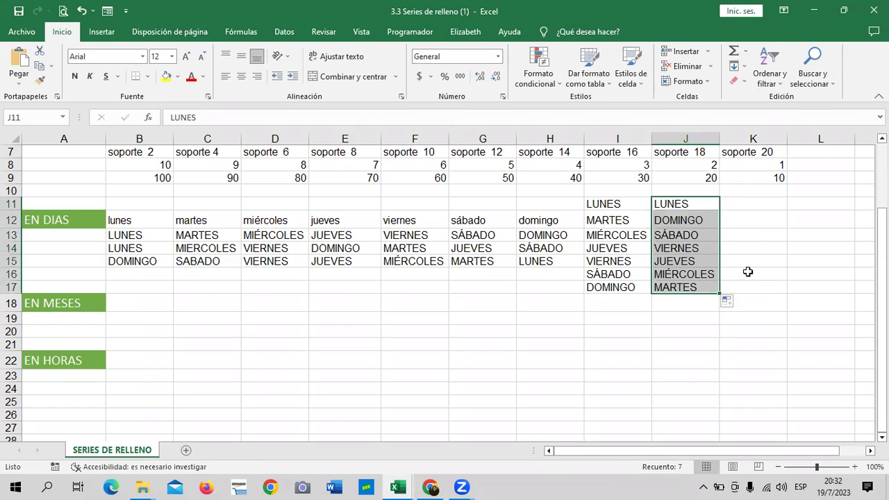
{"action": "left_click", "coordinate": [748, 271]}
{"action": "left_click", "coordinate": [694, 202]}
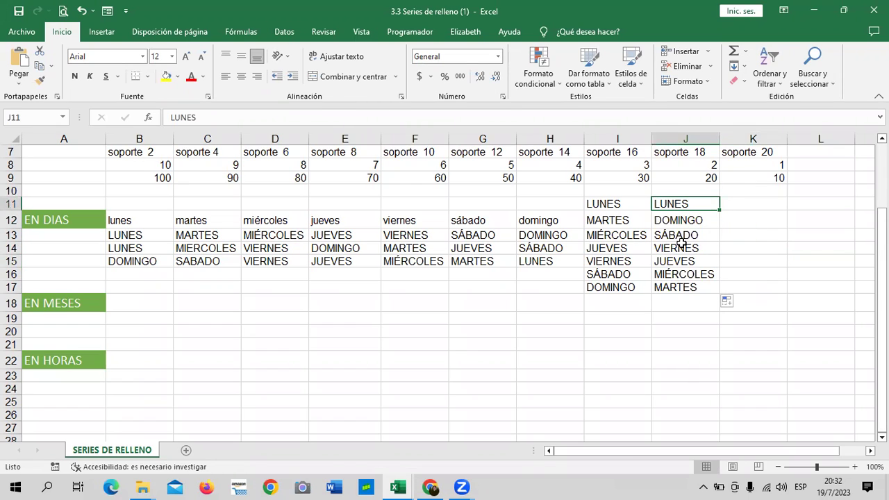
{"action": "left_click_drag", "start_coordinate": [590, 275], "coordinate": [594, 287]}
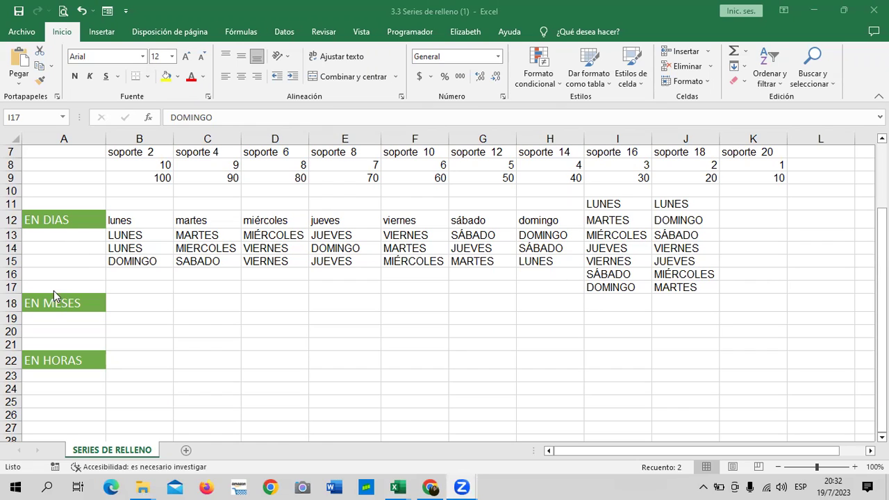
Step: Enter ENERO in B18 and fill row 18 through DICIEMBRE in column M
{"action": "left_click", "coordinate": [141, 308]}
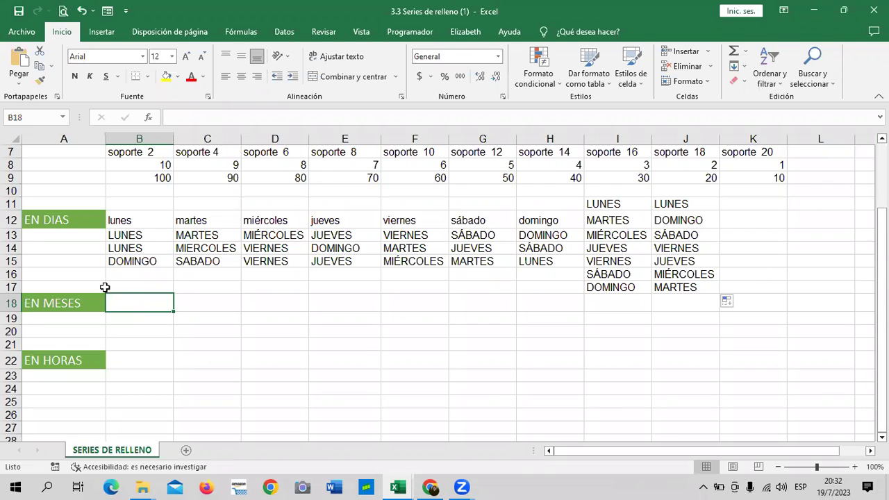
{"action": "type", "text": "ENERO"}
{"action": "key", "text": "Return"}
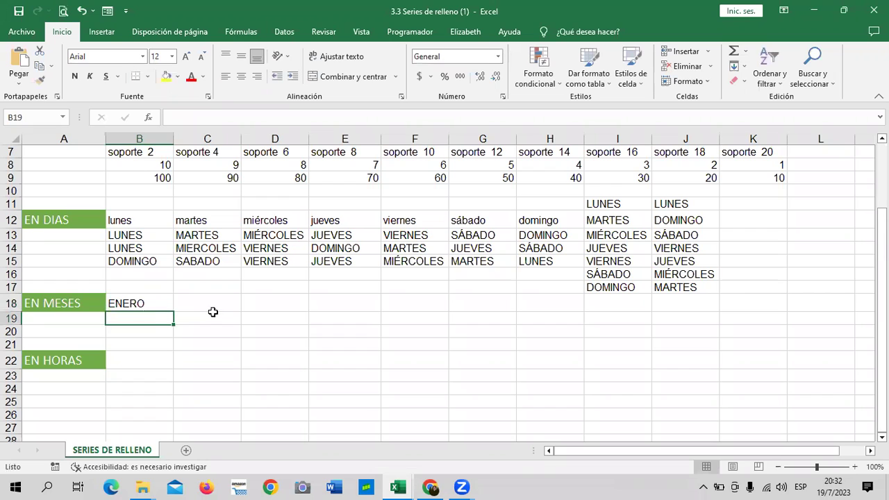
{"action": "left_click", "coordinate": [132, 304]}
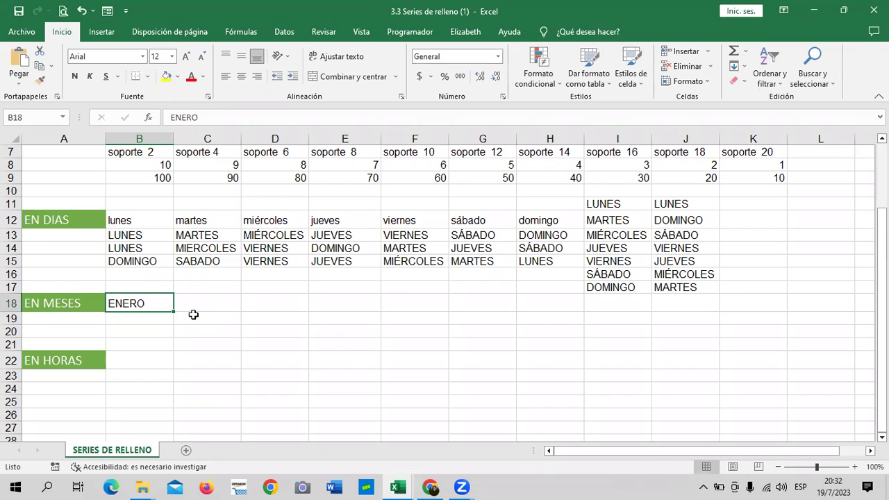
{"action": "left_click_drag", "start_coordinate": [175, 315], "coordinate": [460, 313]}
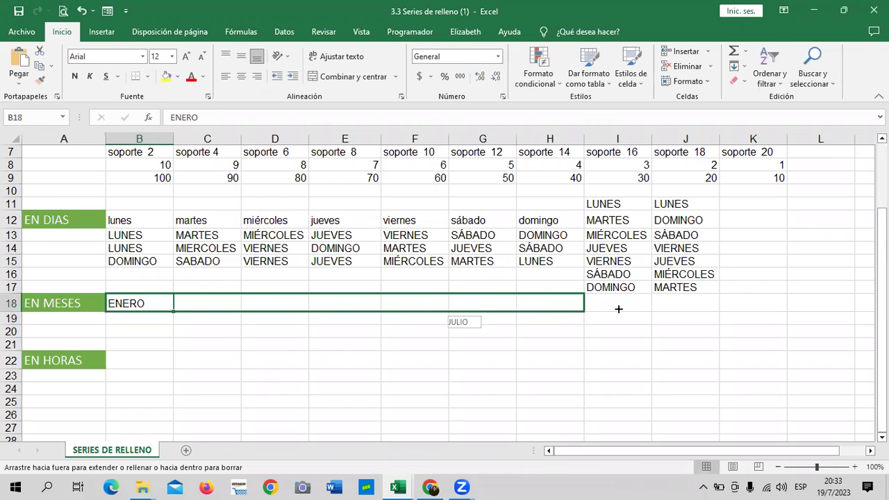
{"action": "mouse_move", "coordinate": [461, 313]}
{"action": "left_mouse_down"}
{"action": "mouse_move", "coordinate": [866, 290]}
{"action": "mouse_move", "coordinate": [792, 287]}
{"action": "mouse_move", "coordinate": [769, 277]}
{"action": "mouse_move", "coordinate": [631, 306]}
{"action": "mouse_move", "coordinate": [473, 308]}
{"action": "mouse_move", "coordinate": [459, 318]}
{"action": "left_mouse_up"}
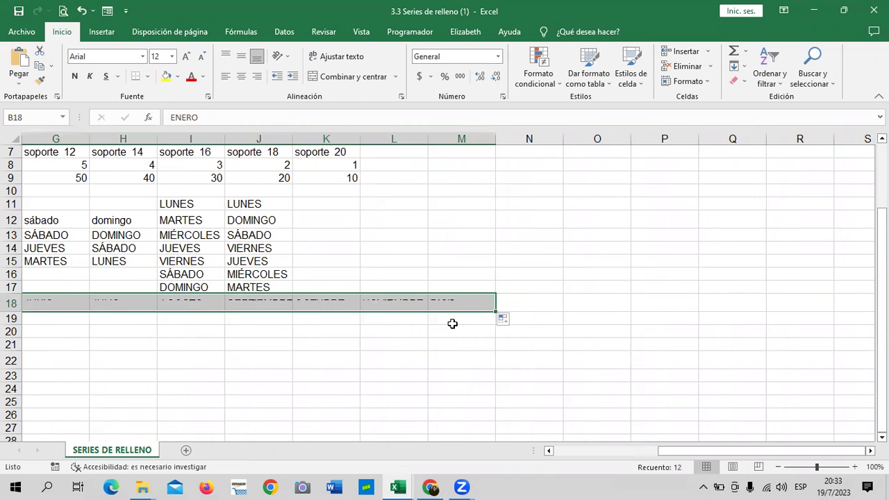
{"action": "left_click_drag", "start_coordinate": [763, 450], "coordinate": [659, 450]}
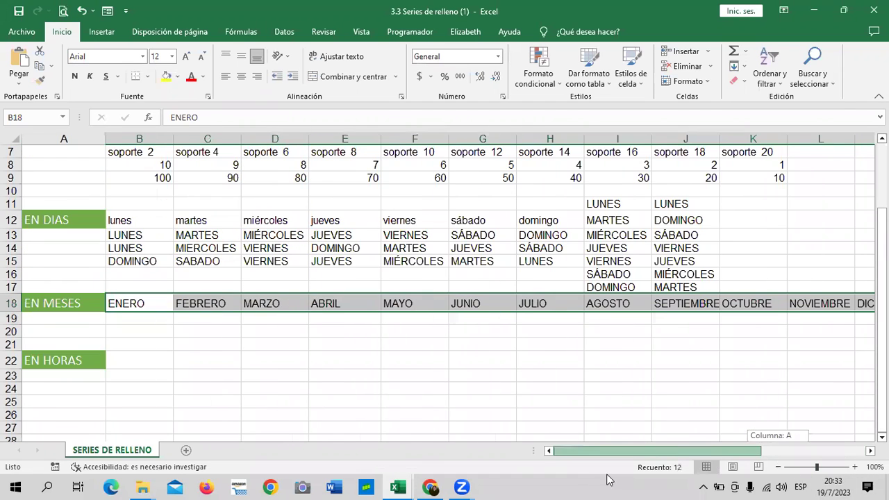
{"action": "left_click", "coordinate": [155, 317]}
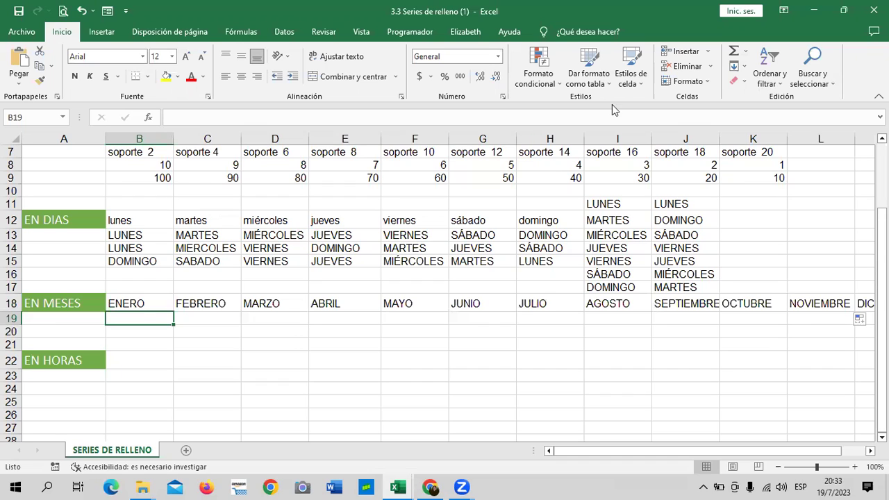
Step: Re-enter enero in B19 and fill row 19 with the months through diciembre
{"action": "left_click_drag", "start_coordinate": [197, 338], "coordinate": [257, 332]}
{"action": "left_click", "coordinate": [157, 317]}
{"action": "type", "text": "enero"}
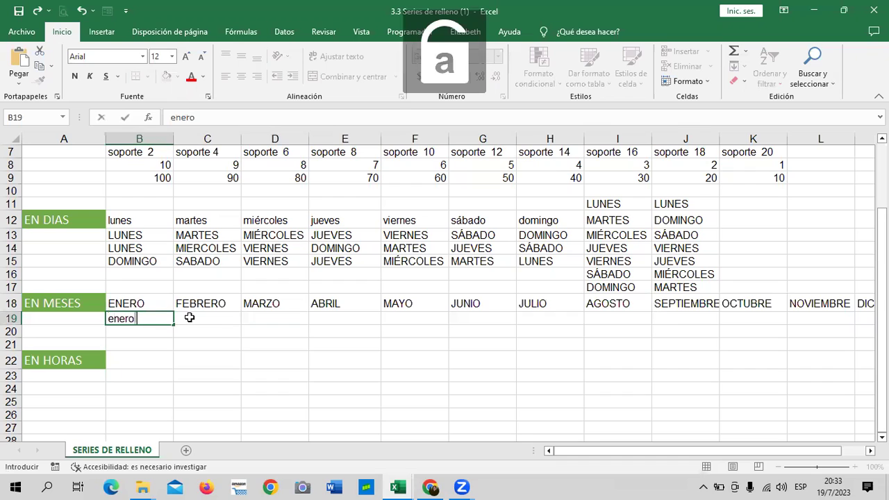
{"action": "key", "text": "ctrl+Return"}
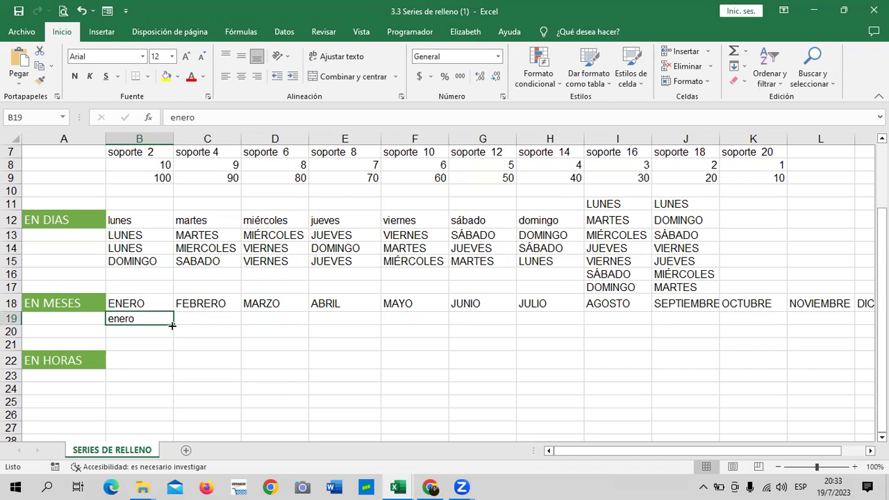
{"action": "left_click_drag", "start_coordinate": [173, 325], "coordinate": [756, 316]}
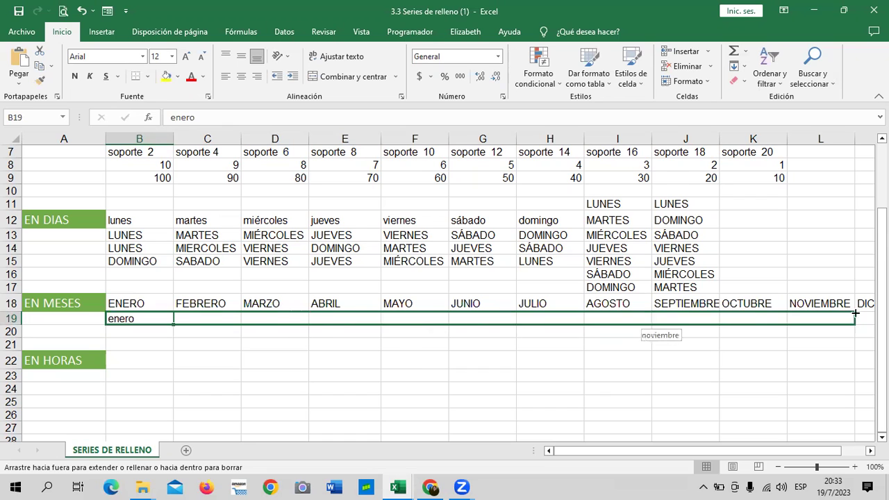
{"action": "left_click_drag", "start_coordinate": [756, 315], "coordinate": [709, 329]}
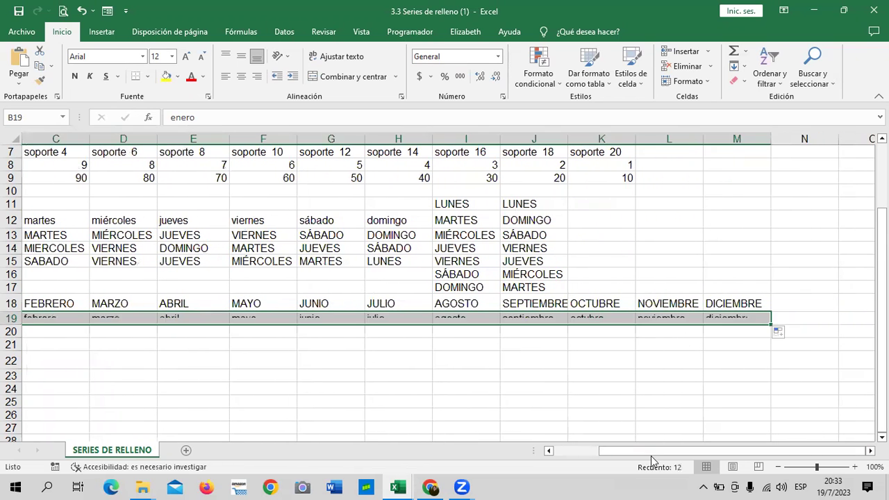
{"action": "scroll", "coordinate": [123, 192], "scroll_direction": "left", "scroll_amount": 2}
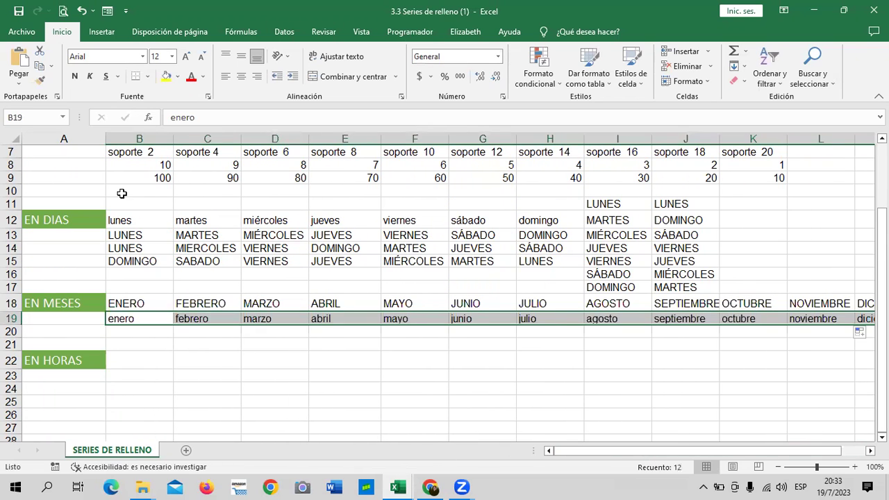
Step: Enter diciembre in B20, correcting the misspelled 'didiembre'
{"action": "left_click", "coordinate": [124, 333]}
{"action": "type", "text": "d"}
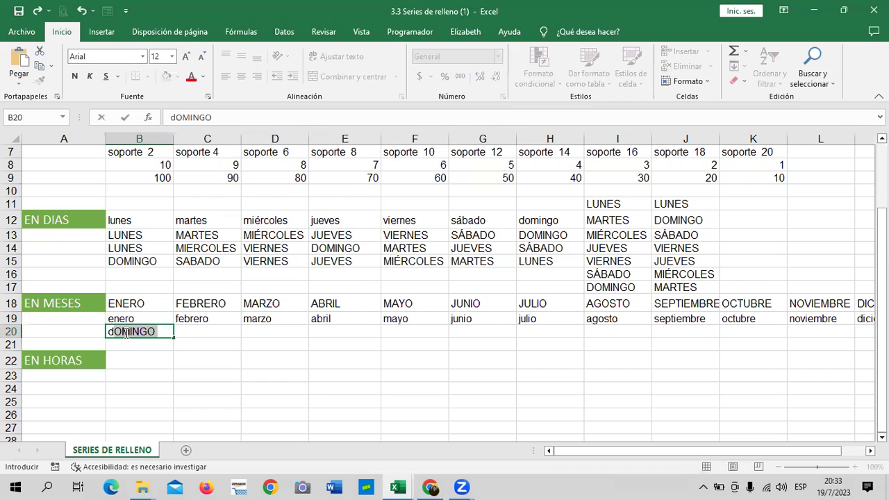
{"action": "key", "text": "BackSpace"}
{"action": "key", "text": "BackSpace"}
{"action": "key", "text": "Caps_Lock"}
{"action": "type", "text": "DI"}
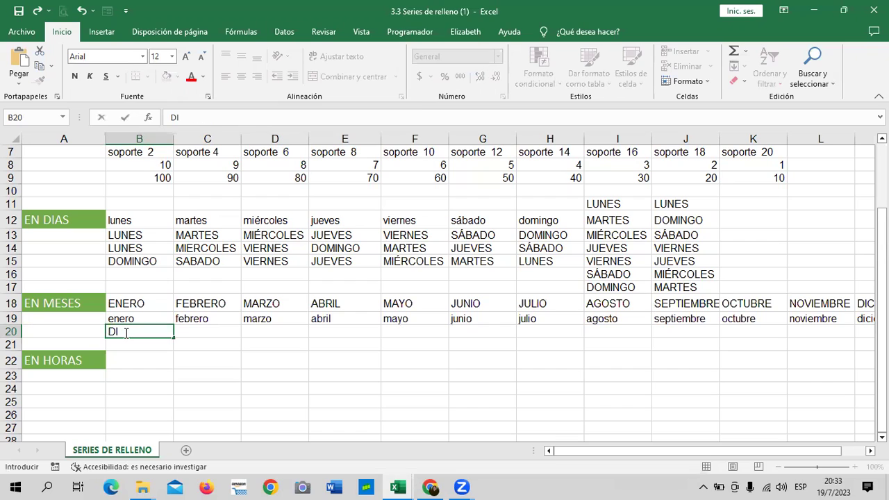
{"action": "key", "text": "Caps_Lock"}
{"action": "key", "text": "BackSpace"}
{"action": "key", "text": "BackSpace"}
{"action": "type", "text": "didiembre"}
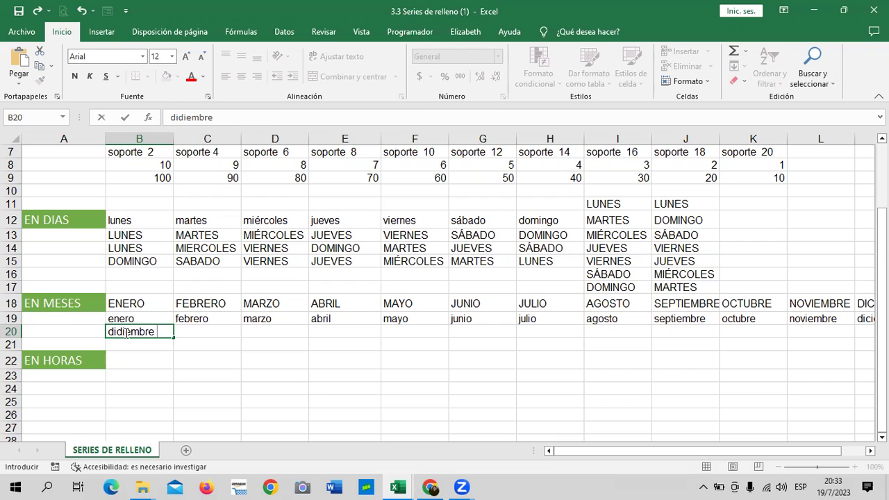
{"action": "key", "text": "Tab"}
{"action": "left_click", "coordinate": [119, 330]}
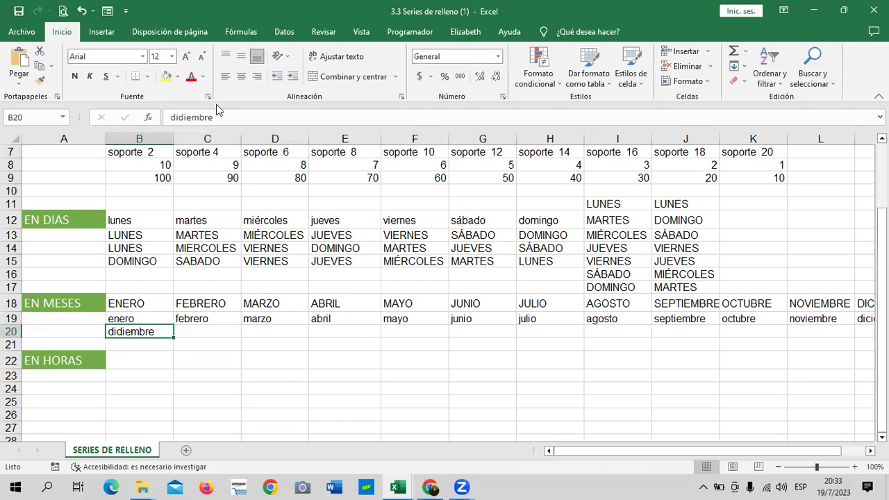
{"action": "left_click", "coordinate": [186, 118]}
{"action": "key", "text": "BackSpace"}
{"action": "type", "text": "c"}
{"action": "key", "text": "Return"}
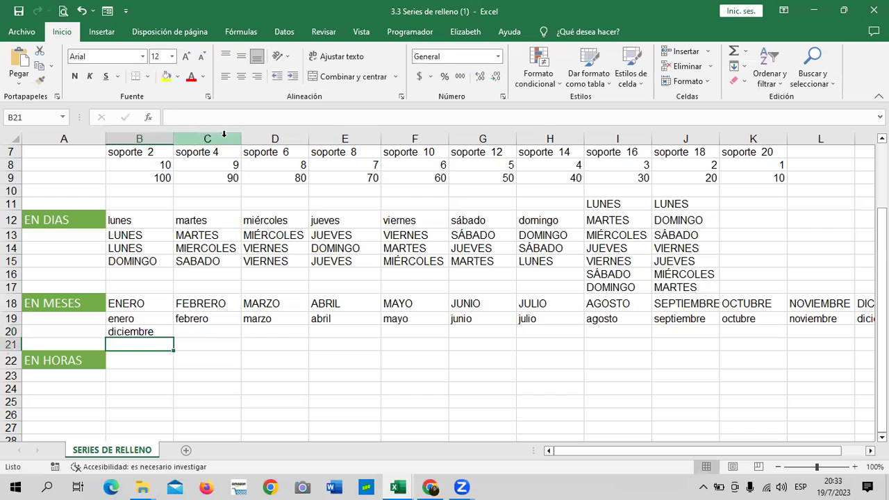
Step: Add noviembre in C20 and fill the pair to column M, counting back to enero
{"action": "left_click", "coordinate": [199, 331]}
{"action": "type", "text": "no"}
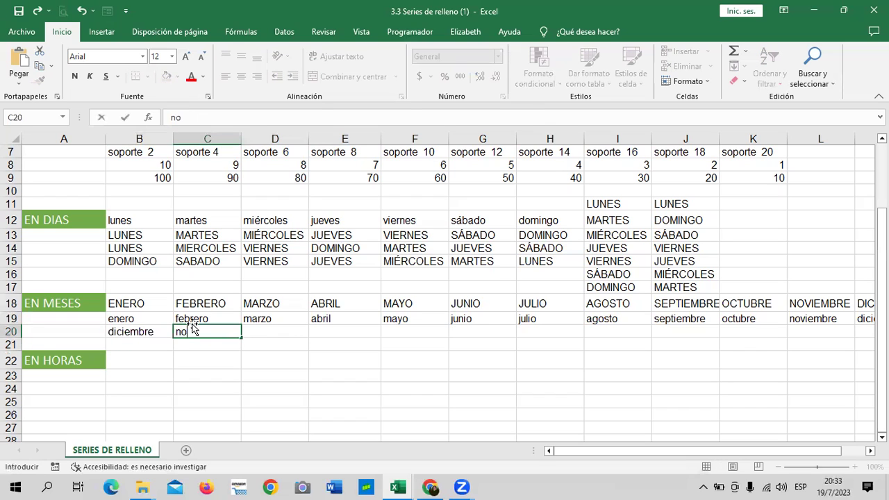
{"action": "type", "text": "viembre"}
{"action": "key", "text": "Return"}
{"action": "left_click", "coordinate": [300, 373]}
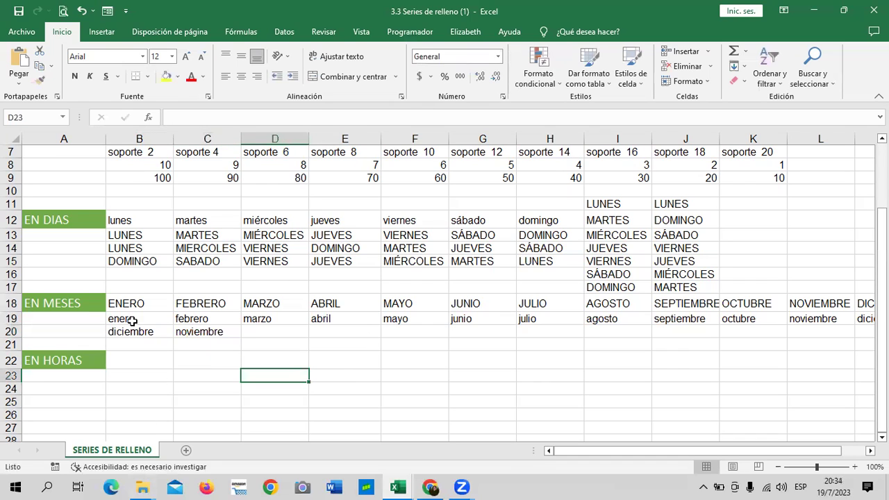
{"action": "left_click_drag", "start_coordinate": [128, 332], "coordinate": [360, 337]}
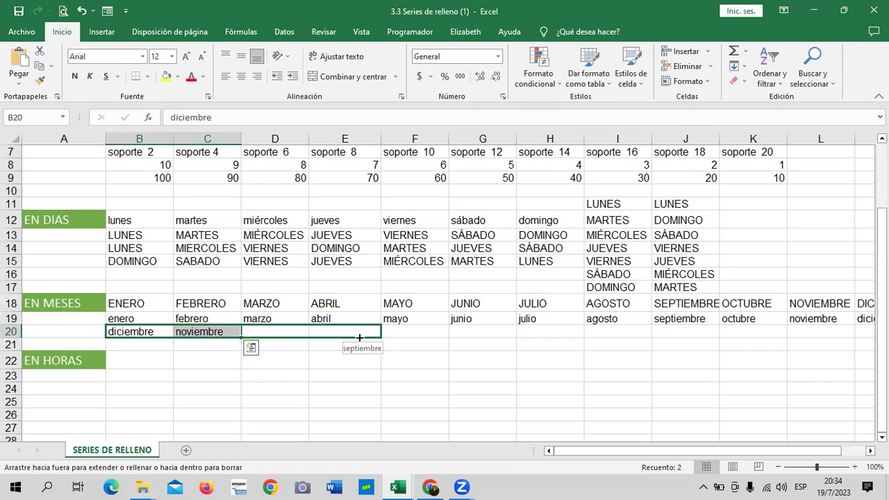
{"action": "left_click_drag", "start_coordinate": [413, 333], "coordinate": [424, 333]}
{"action": "left_click_drag", "start_coordinate": [478, 331], "coordinate": [831, 334]}
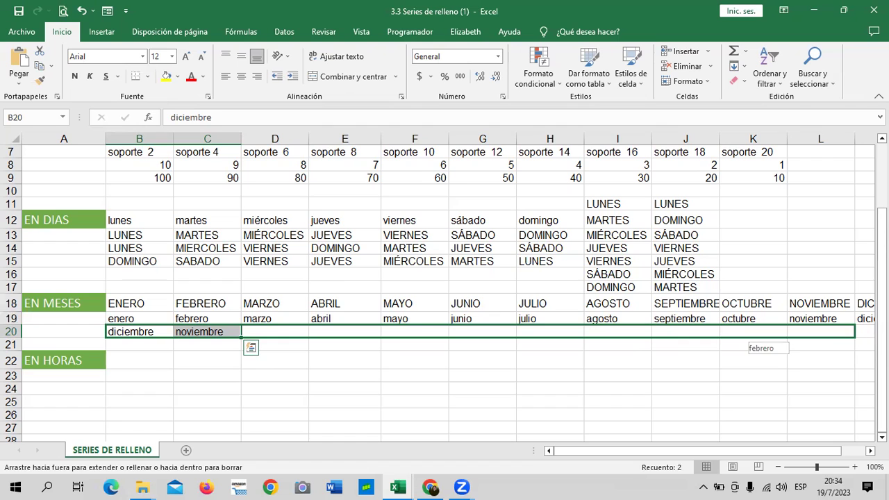
{"action": "left_click_drag", "start_coordinate": [854, 333], "coordinate": [738, 330]}
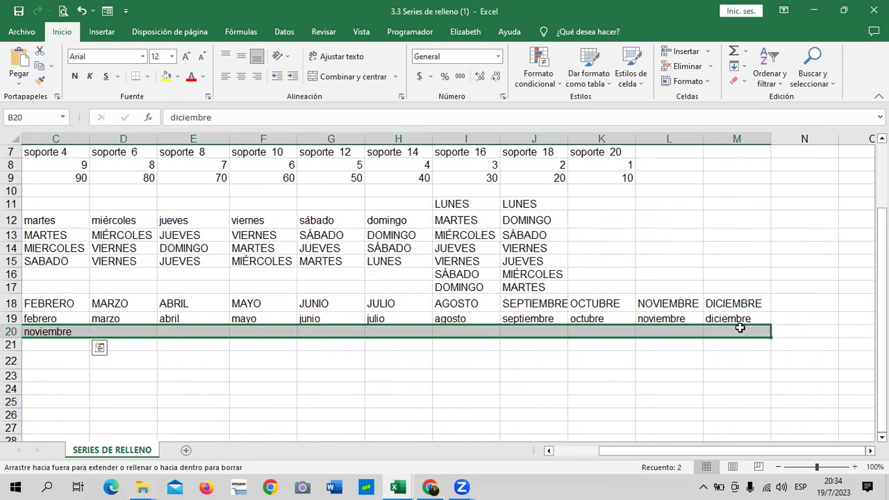
{"action": "left_click", "coordinate": [403, 373]}
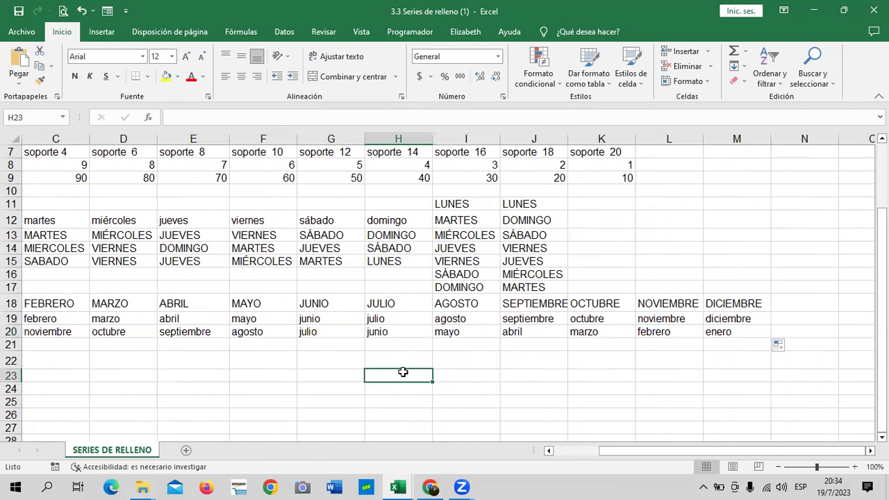
{"action": "left_click_drag", "start_coordinate": [675, 451], "coordinate": [630, 456]}
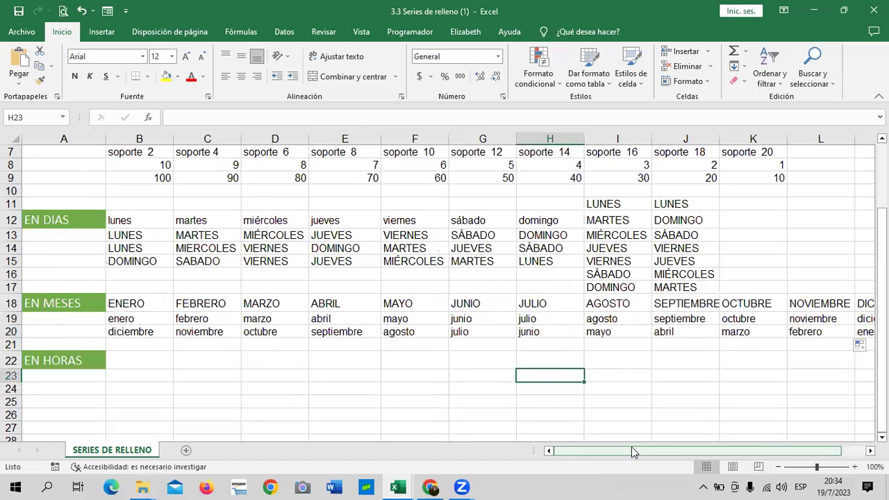
Step: Enter enero in B21 and marzo in C21 as the every-other-month pattern
{"action": "left_click", "coordinate": [155, 345]}
{"action": "type", "text": "enero"}
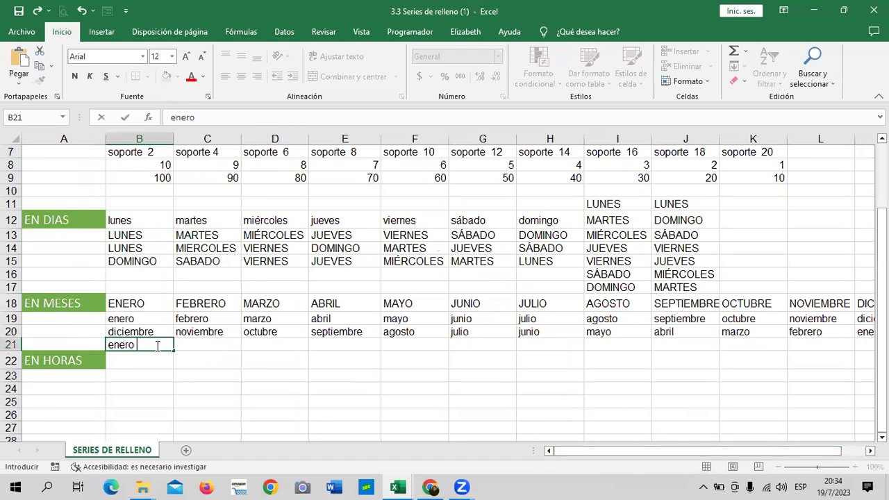
{"action": "key", "text": "Tab"}
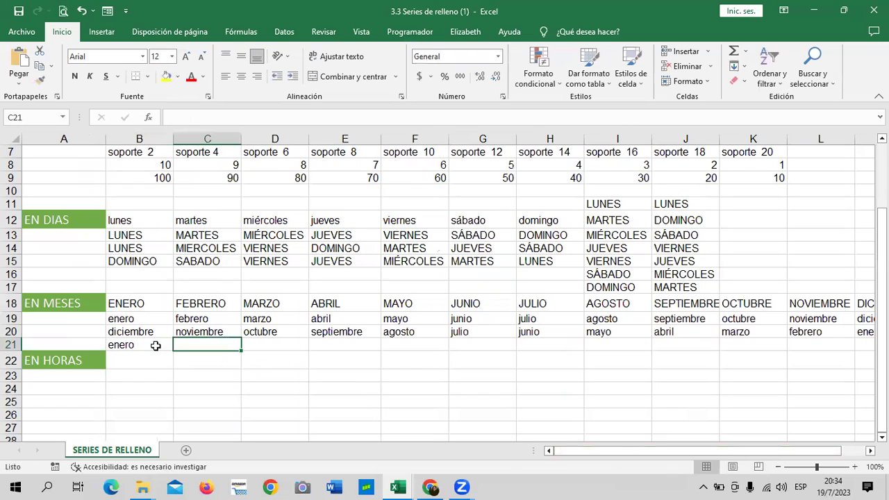
{"action": "type", "text": "martes"}
{"action": "key", "text": "BackSpace"}
{"action": "key", "text": "BackSpace"}
{"action": "key", "text": "BackSpace"}
{"action": "type", "text": "zo"}
{"action": "key", "text": "Return"}
Step: Fill the enero–marzo pattern to noviembre in G21, clearing the extra enero in H21
{"action": "left_click_drag", "start_coordinate": [157, 341], "coordinate": [355, 345]}
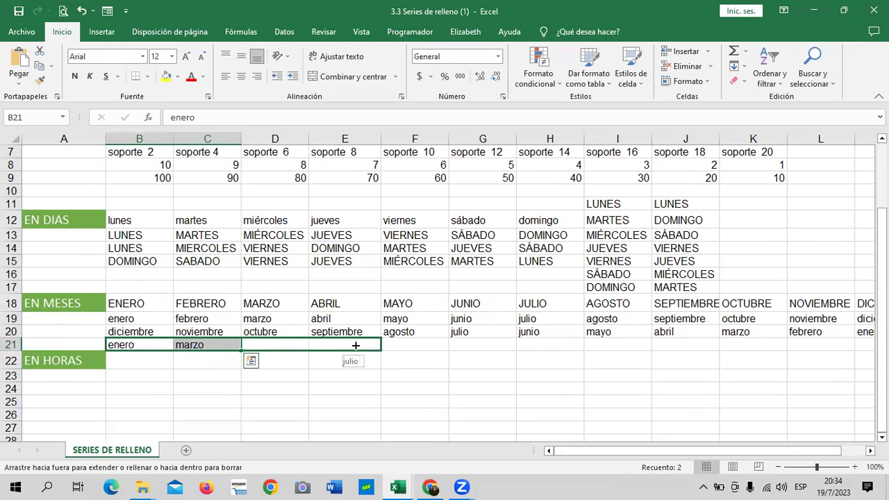
{"action": "left_click_drag", "start_coordinate": [419, 343], "coordinate": [491, 344]}
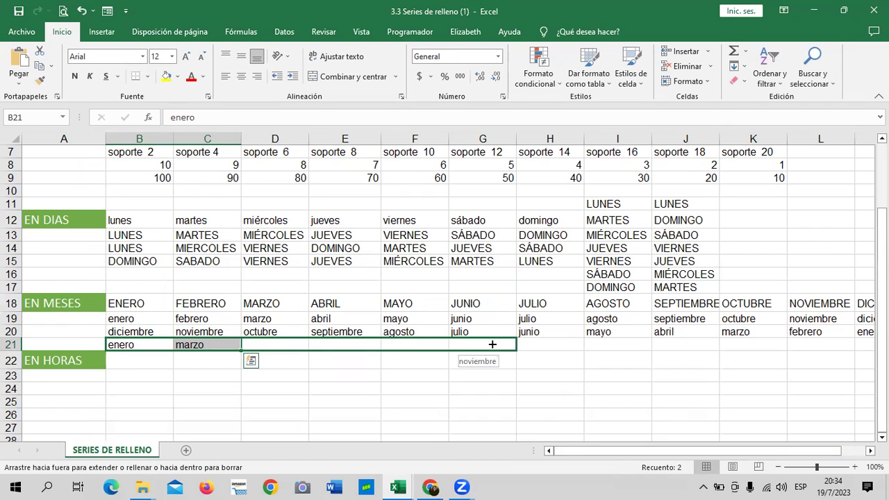
{"action": "left_click_drag", "start_coordinate": [547, 345], "coordinate": [567, 345]}
{"action": "left_click", "coordinate": [528, 391]}
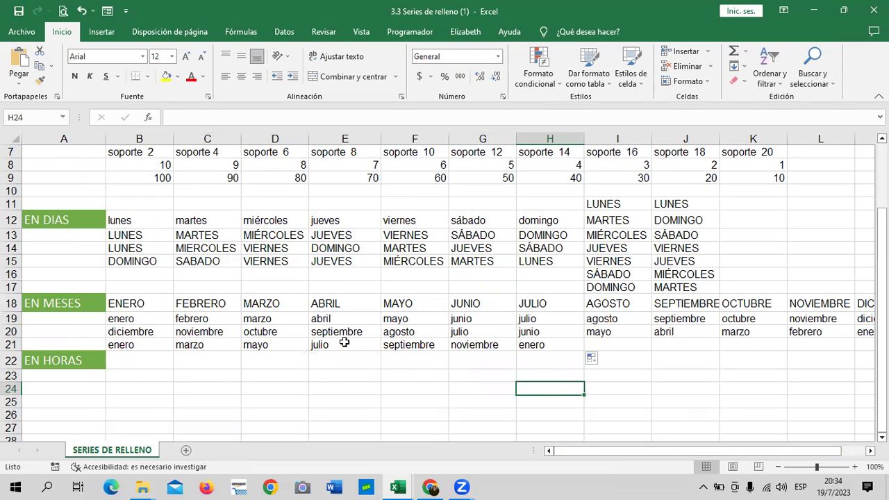
{"action": "left_click", "coordinate": [527, 345]}
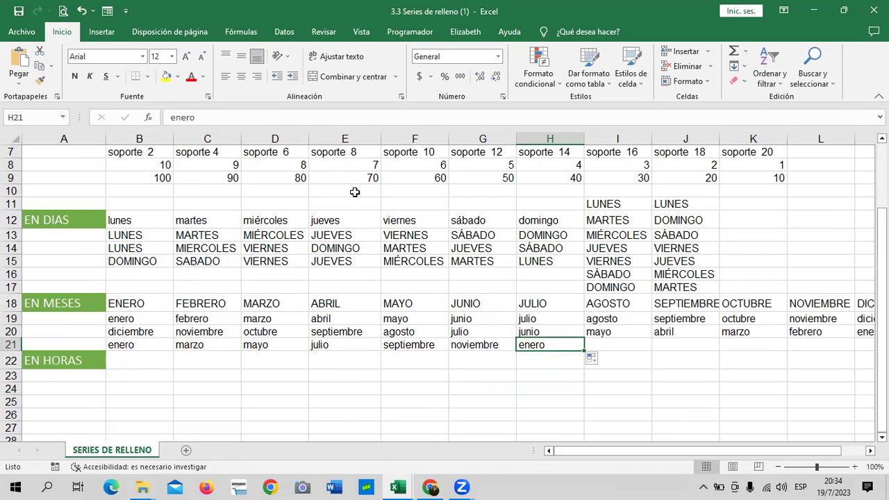
{"action": "key", "text": "Delete"}
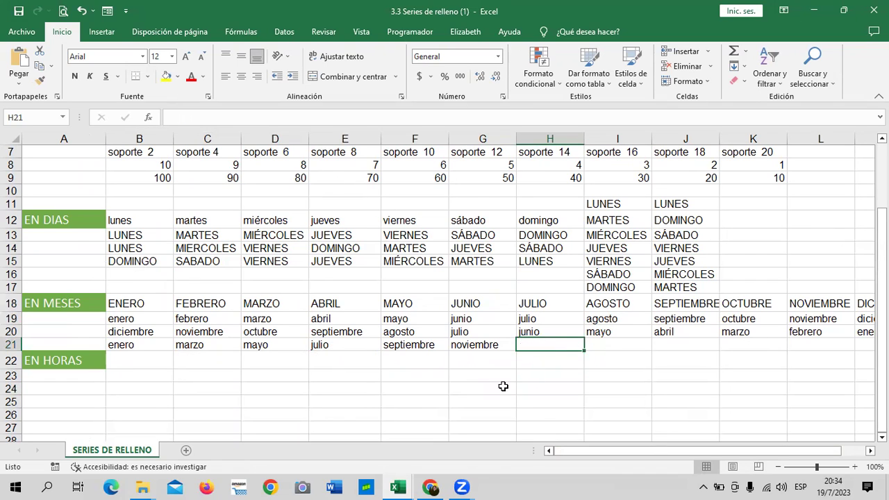
{"action": "left_click", "coordinate": [502, 386]}
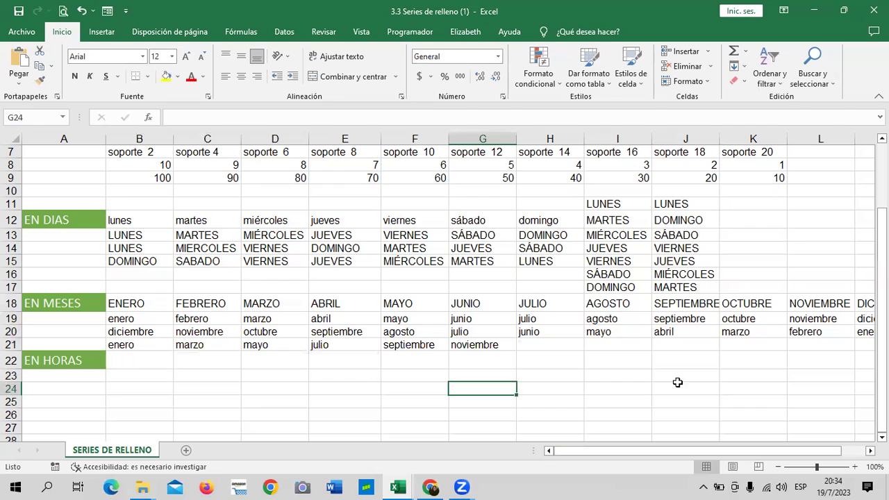
Step: Insert two blank rows at rows 20–21, then undo that insertion
{"action": "scroll", "coordinate": [423, 305], "scroll_direction": "down", "scroll_amount": 1}
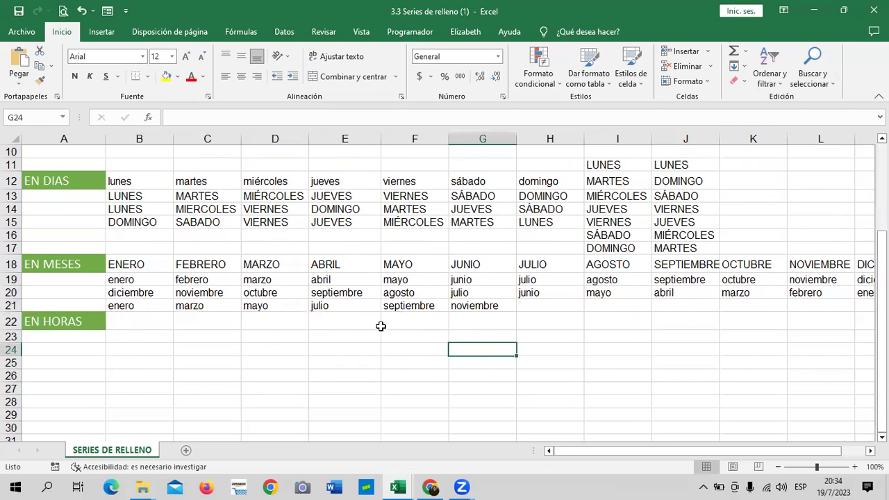
{"action": "scroll", "coordinate": [380, 325], "scroll_direction": "up", "scroll_amount": 2}
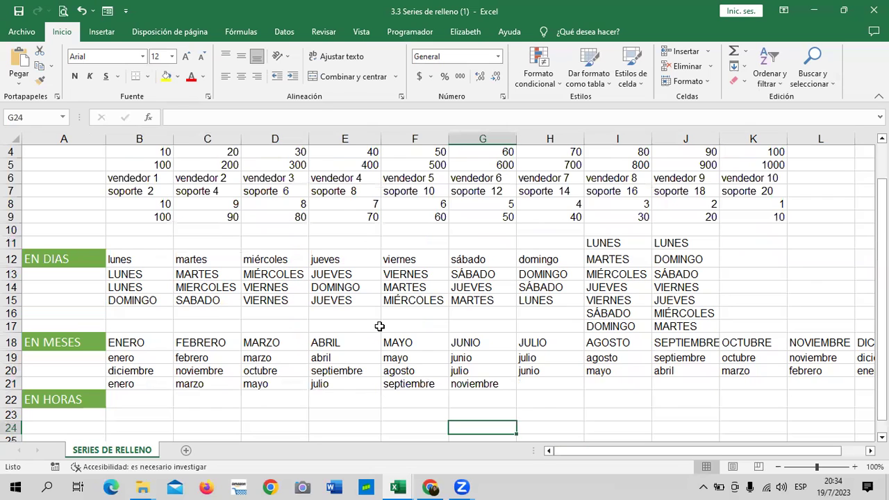
{"action": "scroll", "coordinate": [343, 184], "scroll_direction": "up", "scroll_amount": 1}
{"action": "scroll", "coordinate": [349, 200], "scroll_direction": "down", "scroll_amount": 1}
{"action": "scroll", "coordinate": [313, 211], "scroll_direction": "up", "scroll_amount": 1}
{"action": "left_click", "coordinate": [271, 233]}
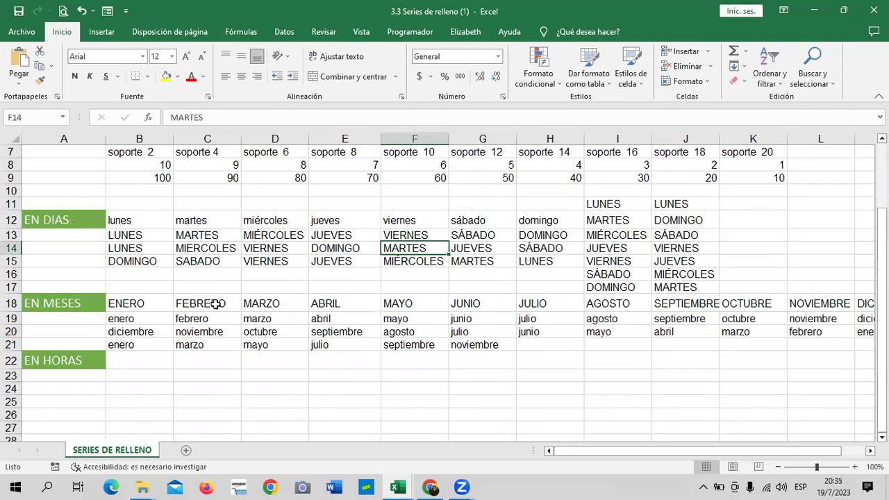
{"action": "left_click", "coordinate": [262, 318]}
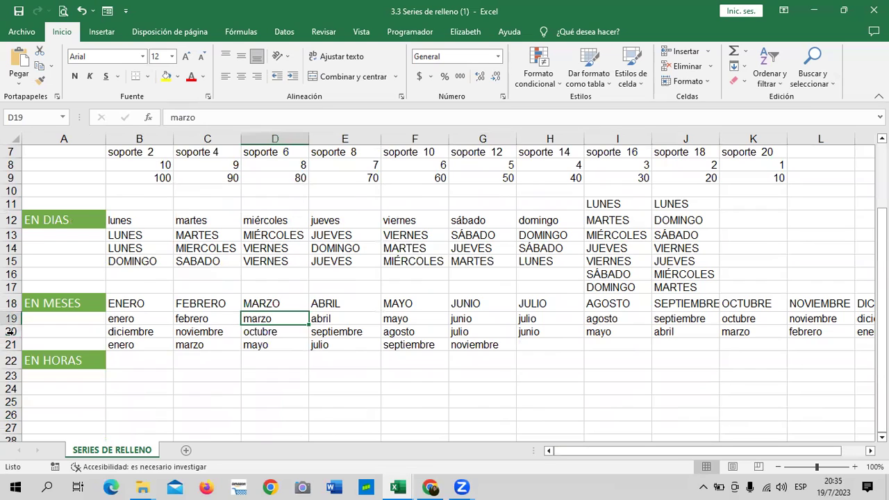
{"action": "left_click_drag", "start_coordinate": [8, 331], "coordinate": [8, 343]}
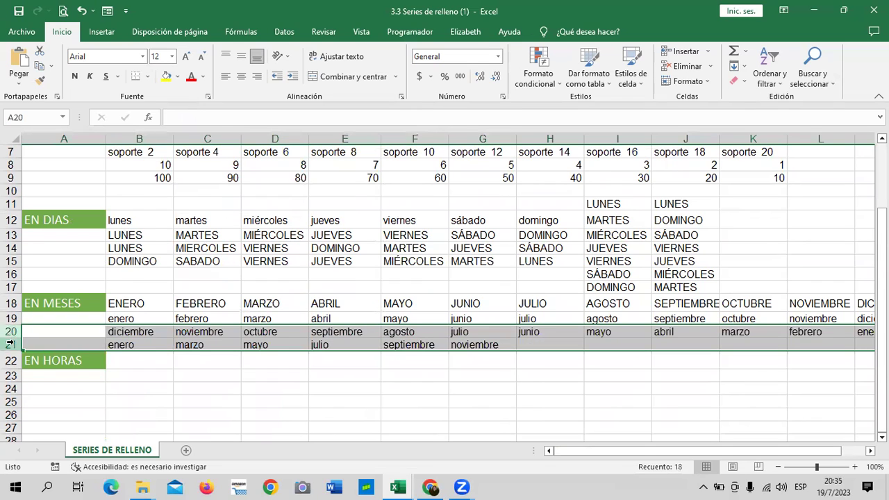
{"action": "right_click", "coordinate": [8, 343]}
{"action": "left_click", "coordinate": [35, 233]}
{"action": "left_click", "coordinate": [81, 10]}
{"action": "left_click", "coordinate": [158, 374]}
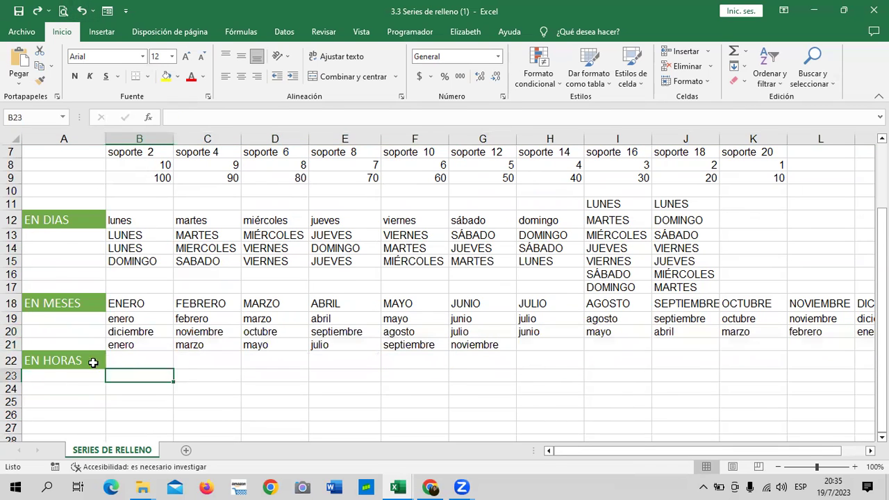
Step: Insert a blank row at row 22 so EN HORAS moves down to row 23
{"action": "left_click", "coordinate": [11, 359]}
{"action": "right_click", "coordinate": [11, 360]}
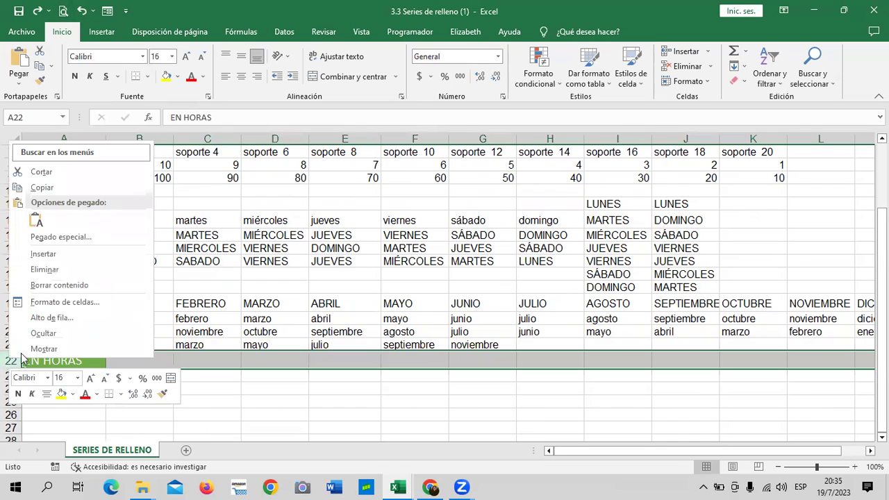
{"action": "left_click", "coordinate": [68, 254]}
{"action": "left_click", "coordinate": [237, 403]}
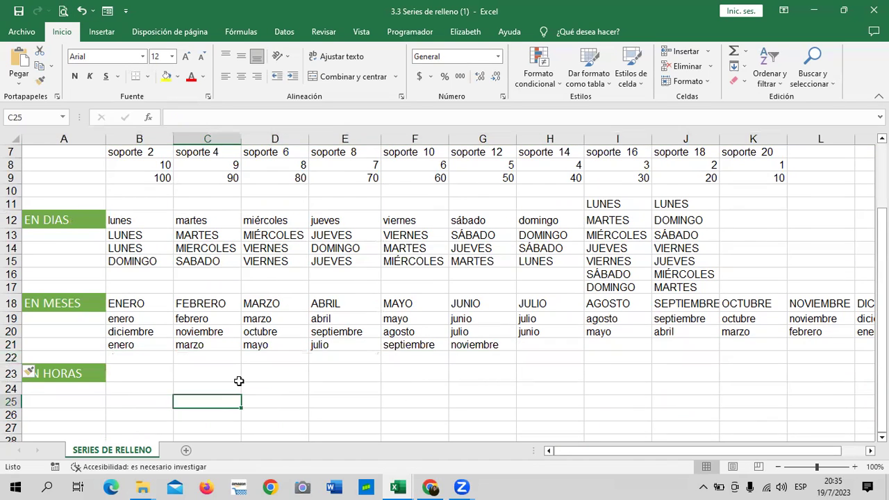
{"action": "scroll", "coordinate": [239, 380], "scroll_direction": "down", "scroll_amount": 3}
{"action": "left_click", "coordinate": [68, 253]}
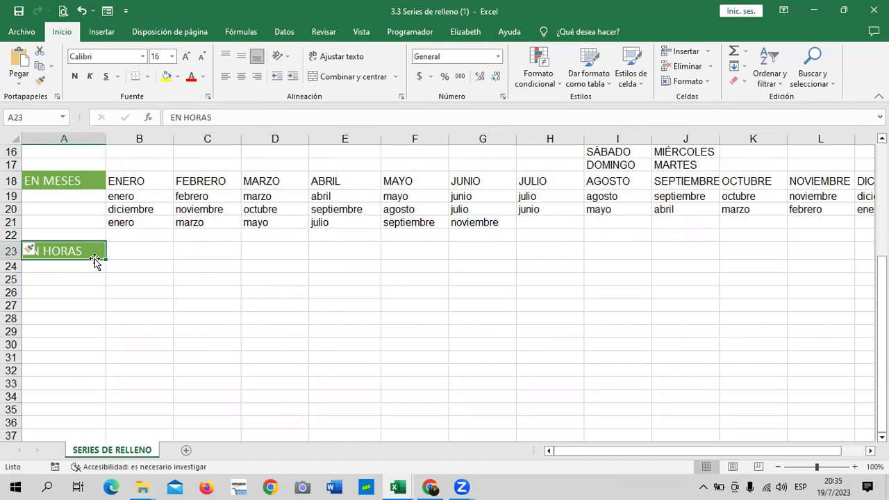
Step: Enter 8:10 and 8:20 in B23:C23 and fill to K23, reaching 09:40
{"action": "left_click", "coordinate": [136, 249]}
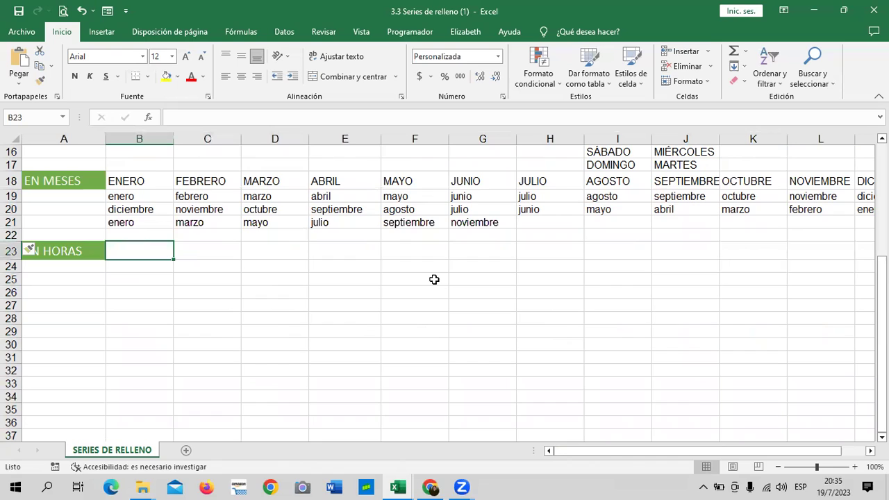
{"action": "type", "text": "8:01"}
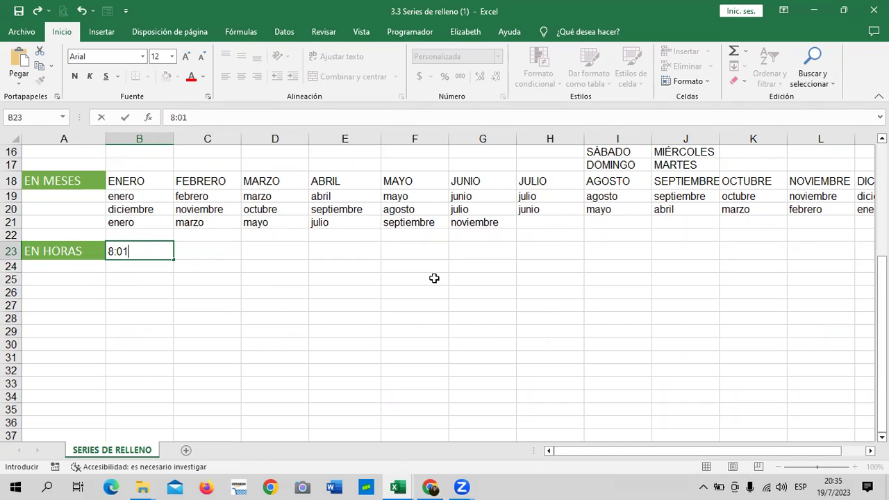
{"action": "key", "text": "BackSpace"}
{"action": "key", "text": "BackSpace"}
{"action": "key", "text": "Return"}
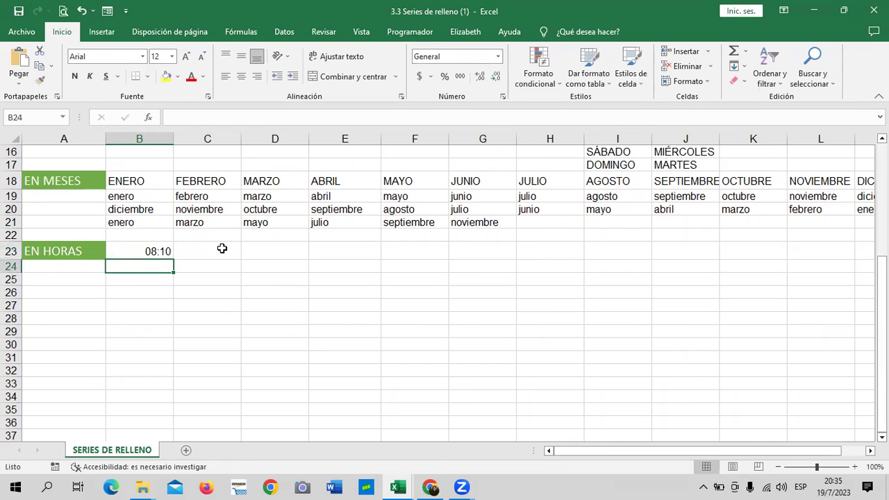
{"action": "left_click", "coordinate": [224, 251]}
{"action": "type", "text": "8:20"}
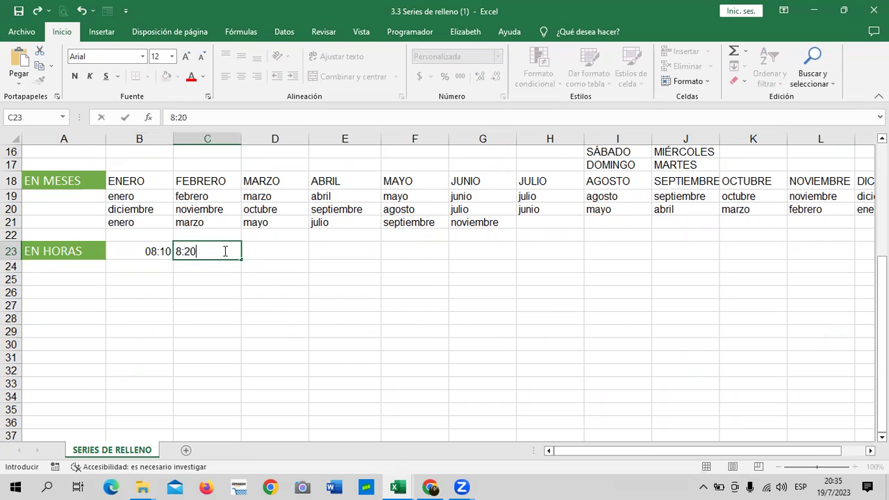
{"action": "key", "text": "Return"}
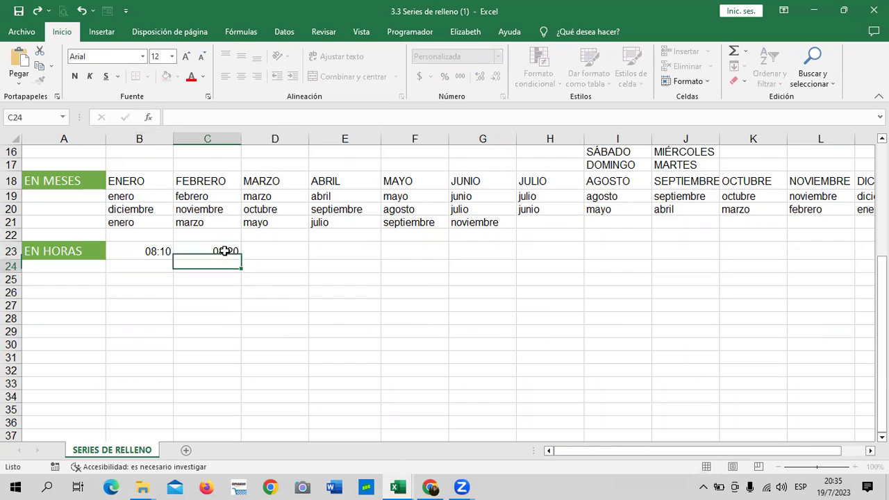
{"action": "left_click_drag", "start_coordinate": [139, 253], "coordinate": [199, 250]}
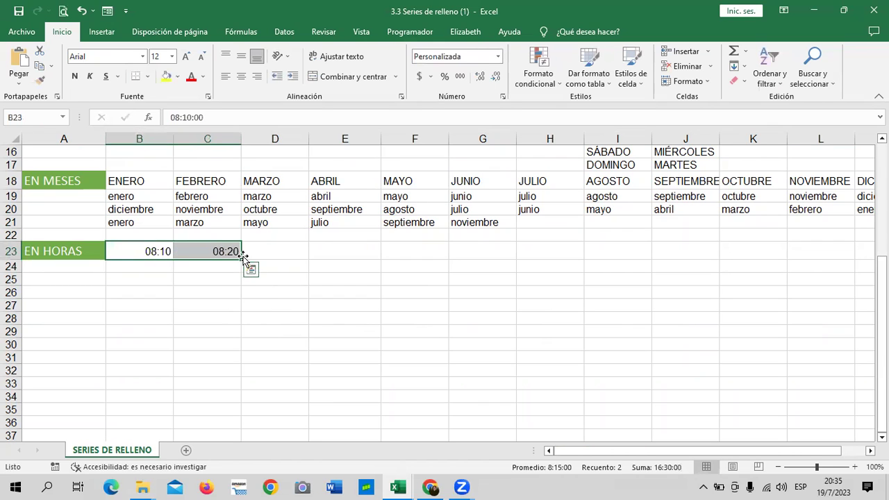
{"action": "mouse_move", "coordinate": [241, 258]}
{"action": "left_mouse_down"}
{"action": "mouse_move", "coordinate": [785, 251]}
{"action": "mouse_move", "coordinate": [774, 252]}
{"action": "left_mouse_up"}
{"action": "left_click", "coordinate": [563, 329]}
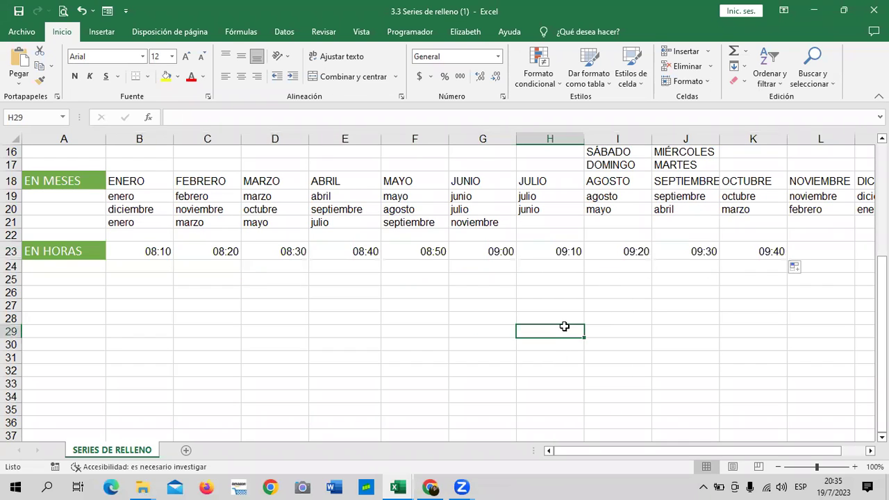
{"action": "left_click", "coordinate": [155, 264]}
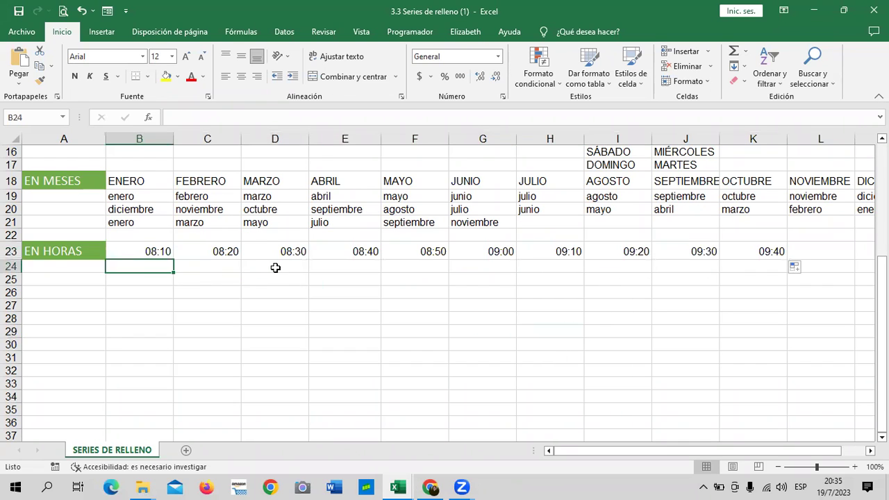
Step: Fill row 24 with half-hourly times from 08:30 to 13:00
{"action": "type", "text": "8:30"}
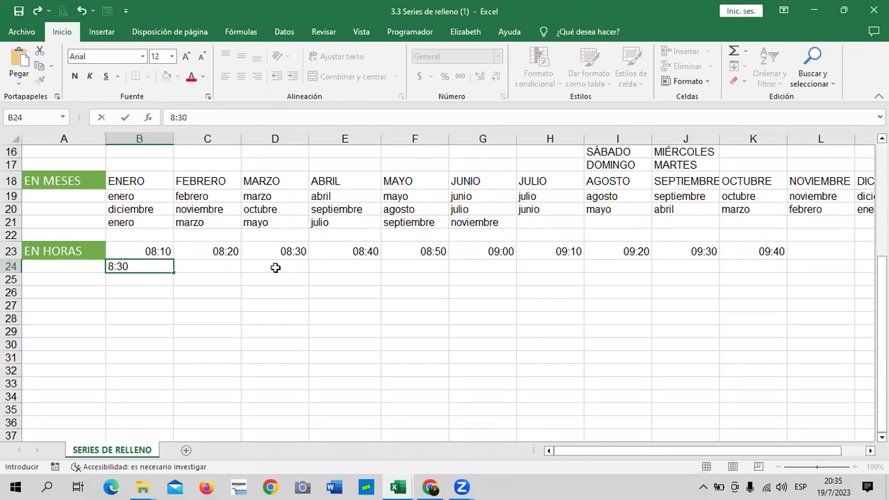
{"action": "key", "text": "Return"}
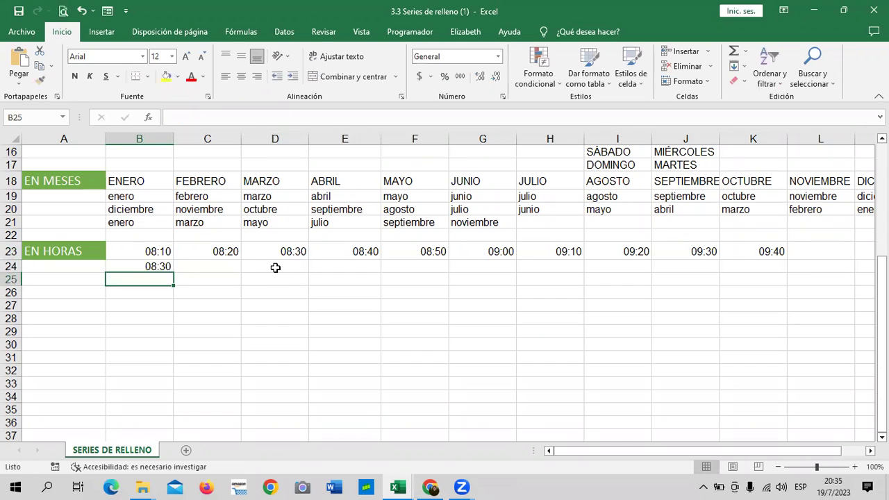
{"action": "left_click", "coordinate": [233, 266]}
{"action": "type", "text": "9:00"}
{"action": "key", "text": "Return"}
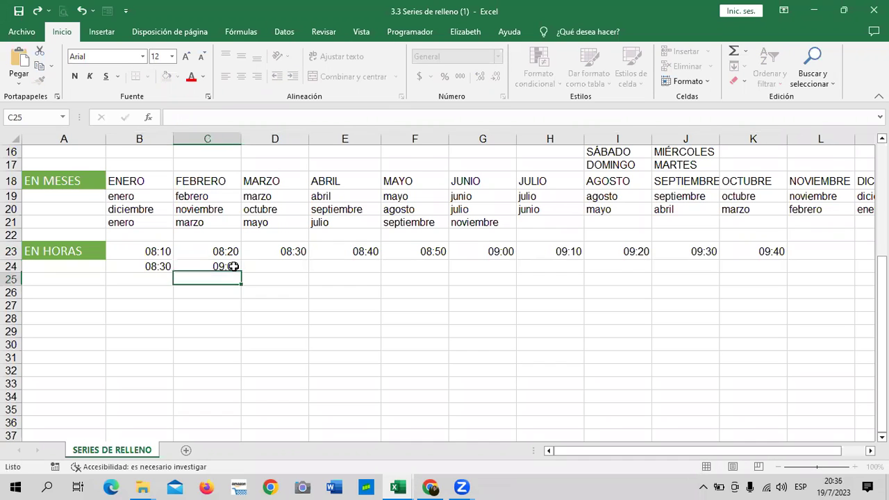
{"action": "left_click", "coordinate": [165, 266]}
{"action": "left_click_drag", "start_coordinate": [186, 265], "coordinate": [778, 273]}
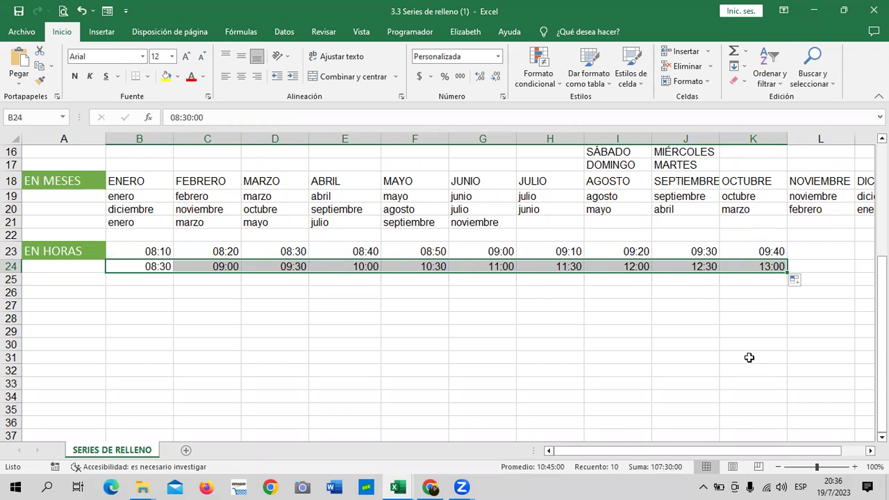
Step: Enter 07:00 and 08:00 in row 25 and fill hourly times to 16:00 in column K
{"action": "left_click", "coordinate": [149, 277]}
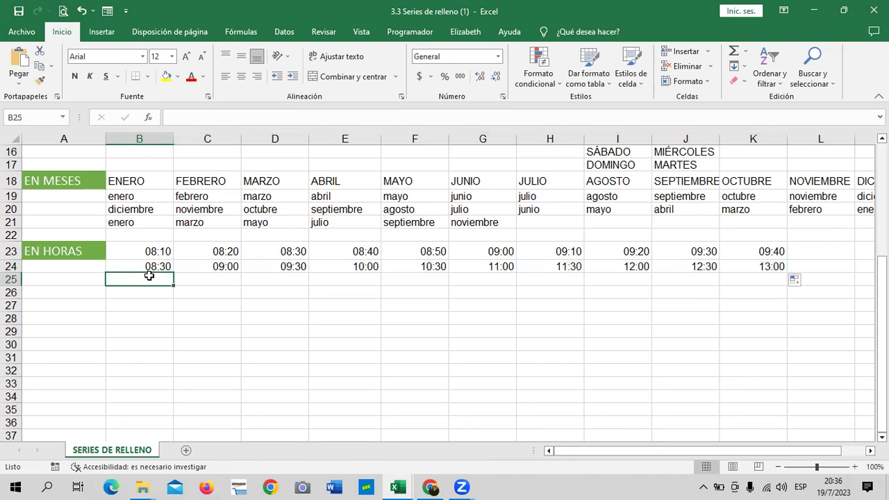
{"action": "type", "text": "7:00"}
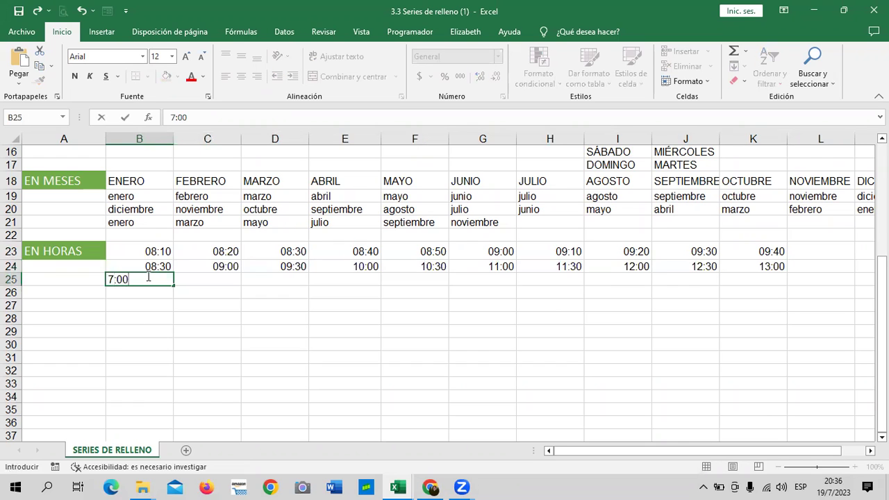
{"action": "key", "text": "Return"}
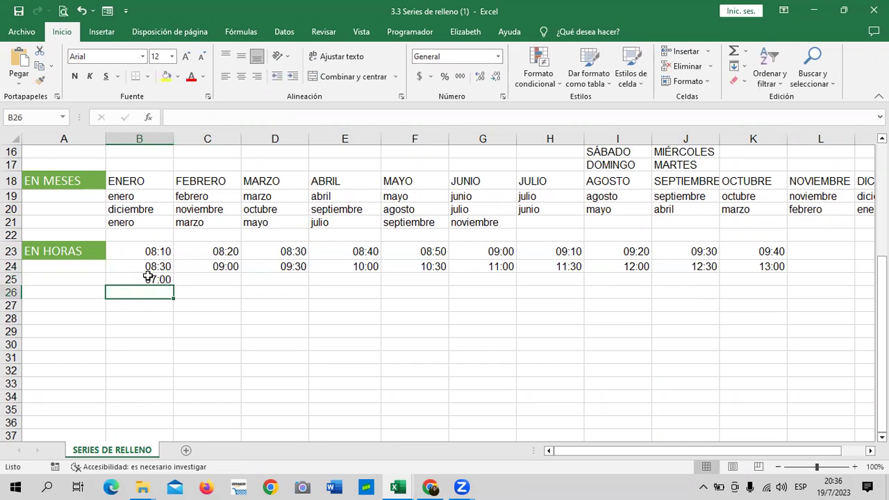
{"action": "left_click", "coordinate": [197, 278]}
{"action": "type", "text": "8:00"}
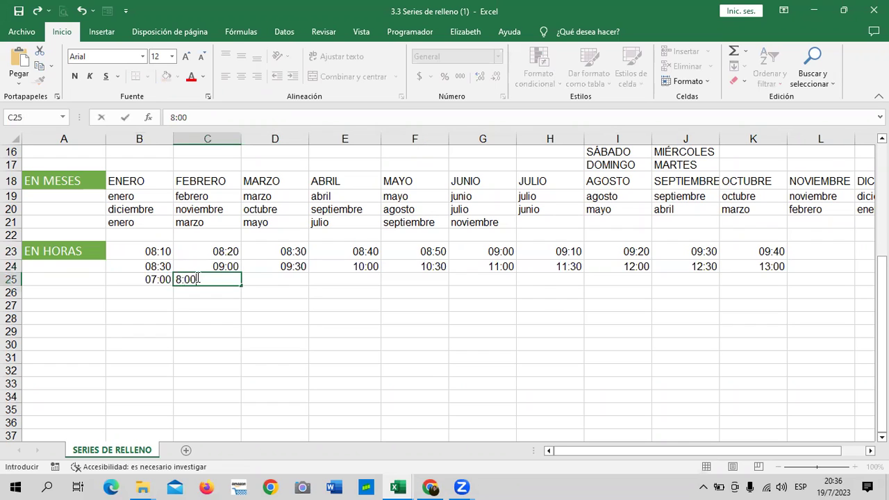
{"action": "key", "text": "Return"}
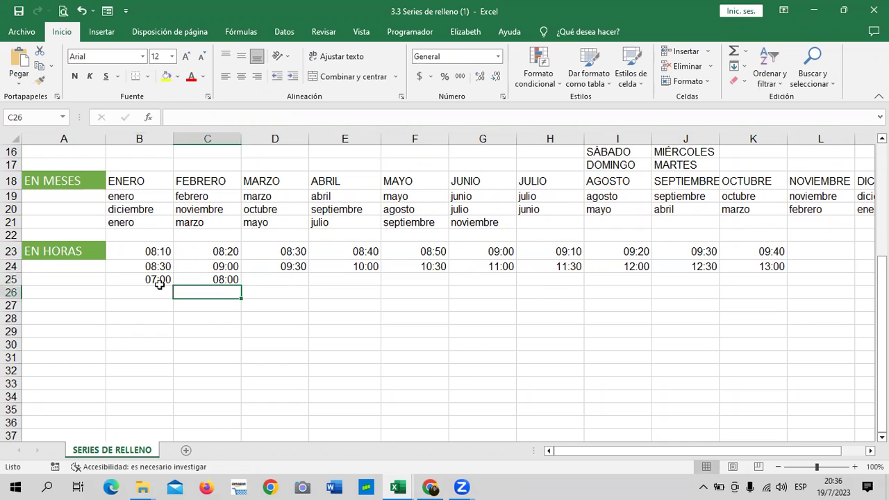
{"action": "left_click", "coordinate": [157, 279]}
{"action": "left_click_drag", "start_coordinate": [188, 276], "coordinate": [208, 280]}
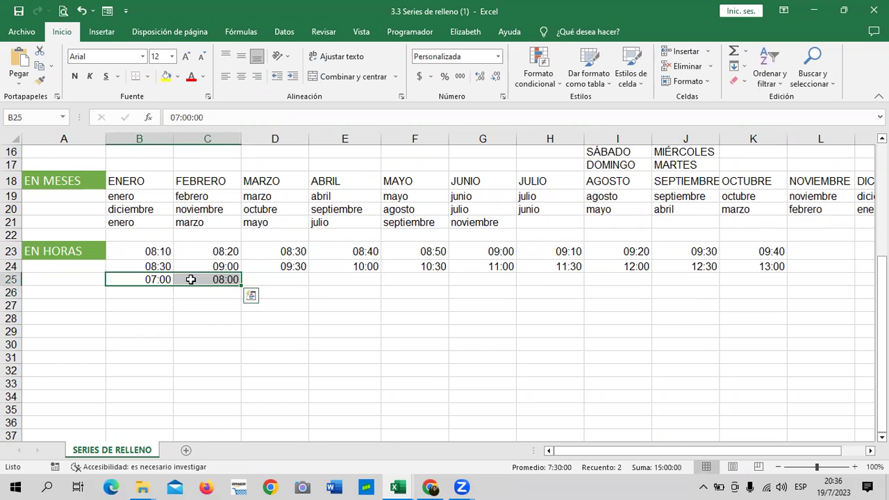
{"action": "left_click_drag", "start_coordinate": [241, 284], "coordinate": [643, 285]}
{"action": "left_click_drag", "start_coordinate": [711, 284], "coordinate": [782, 290]}
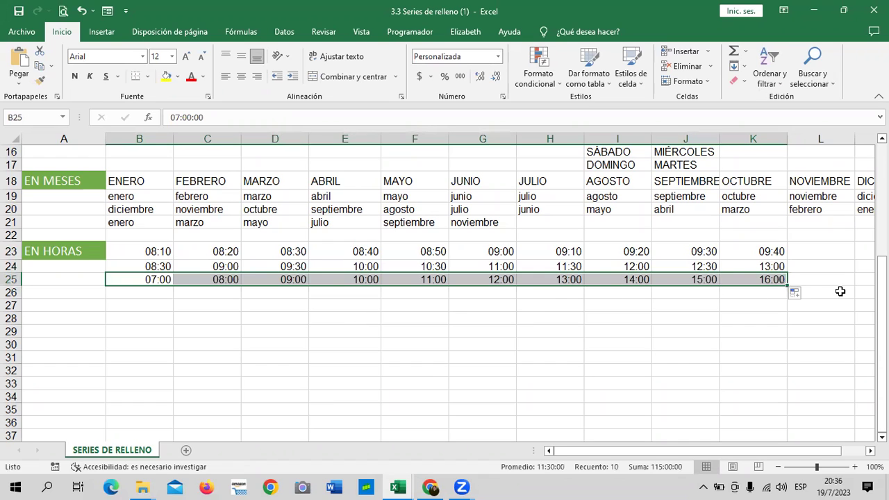
{"action": "left_click", "coordinate": [313, 344]}
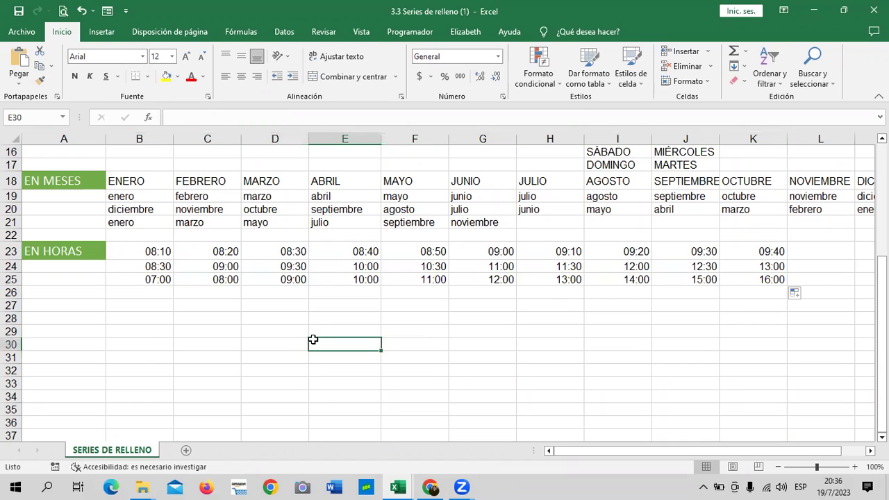
Step: Enter 07:00 and 09:00 in B26:C26 and fill the two-hourly series to 01:00
{"action": "left_click", "coordinate": [153, 294]}
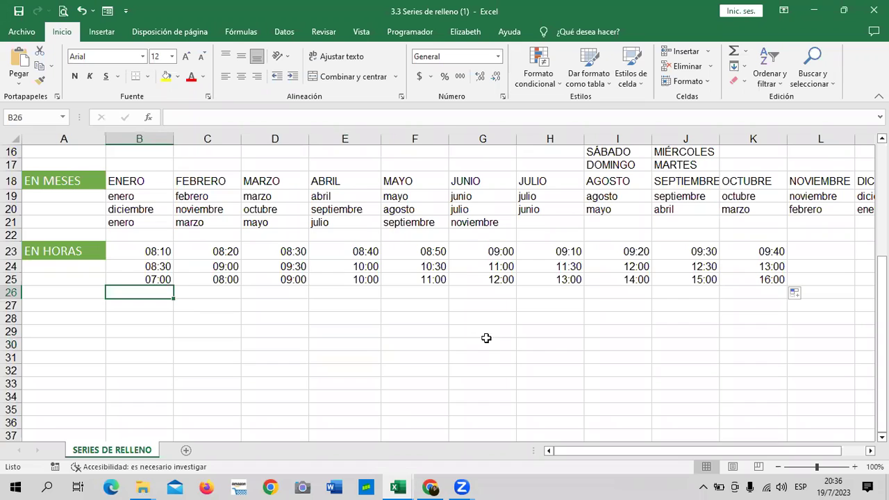
{"action": "type", "text": "7:"}
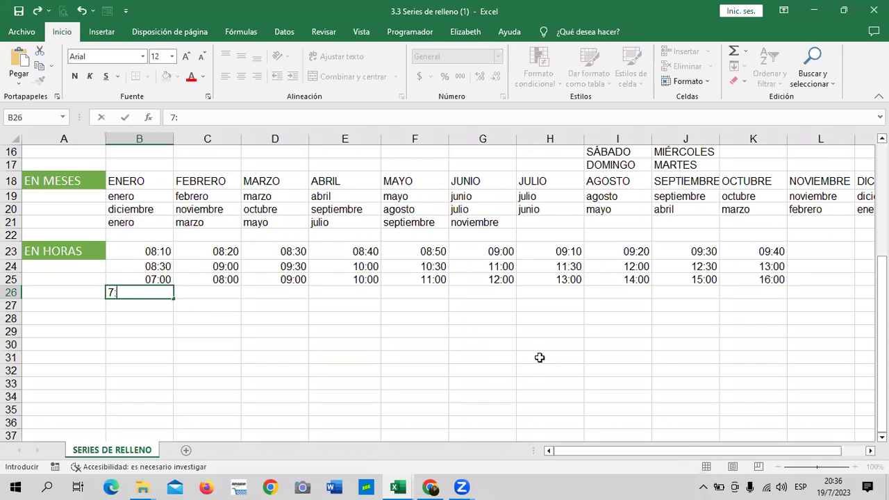
{"action": "type", "text": "00"}
{"action": "left_click", "coordinate": [224, 295]}
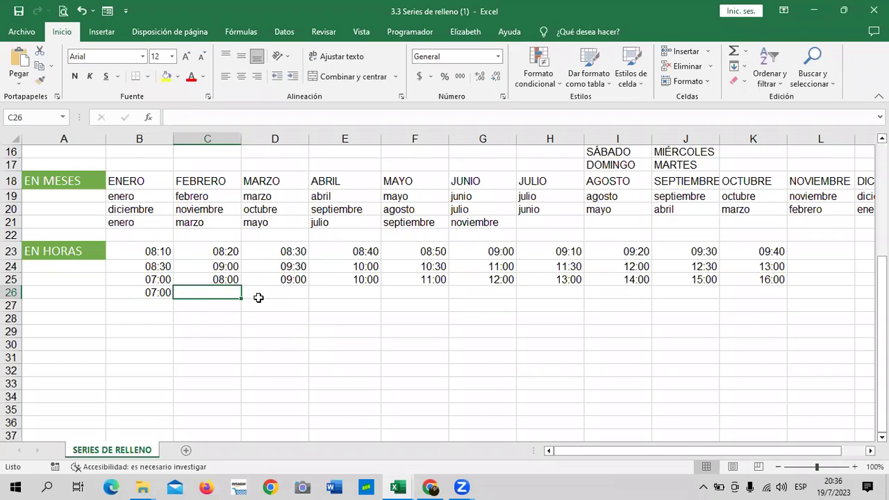
{"action": "type", "text": "9:00"}
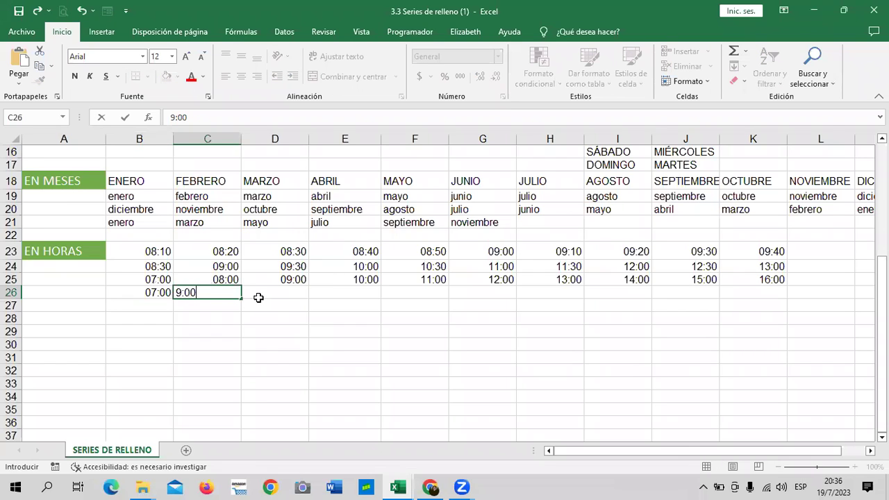
{"action": "key", "text": "Return"}
{"action": "left_click_drag", "start_coordinate": [158, 292], "coordinate": [792, 298]}
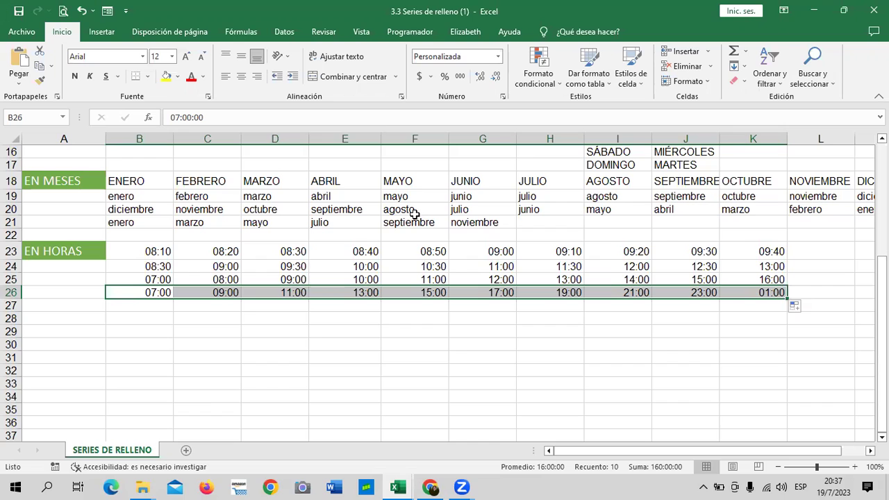
Step: Type the heading PERSONALIZADAS in A29 and widen column A to fit it
{"action": "left_click", "coordinate": [318, 345]}
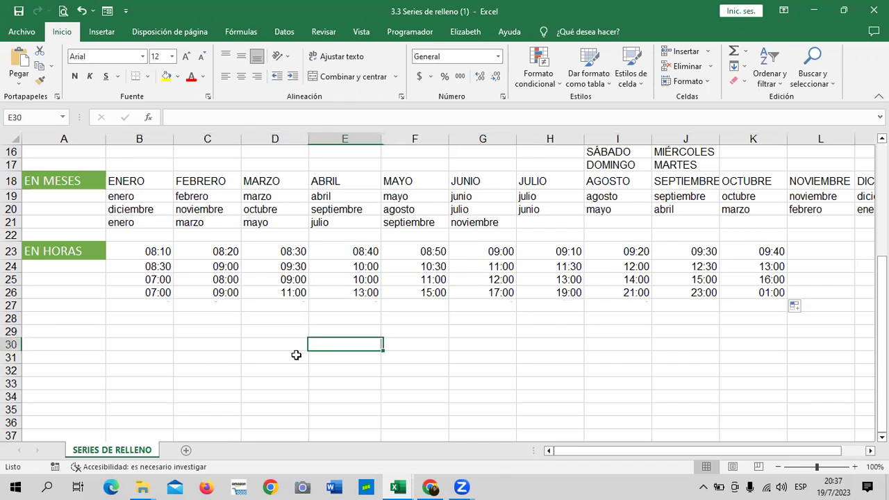
{"action": "left_click", "coordinate": [37, 333]}
{"action": "type", "text": "personali"}
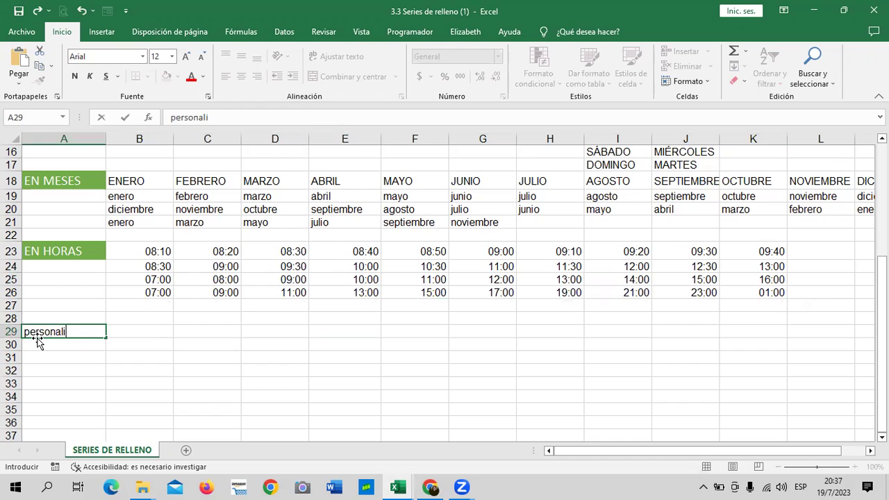
{"action": "type", "text": "zadas"}
{"action": "key", "text": "Caps_Lock"}
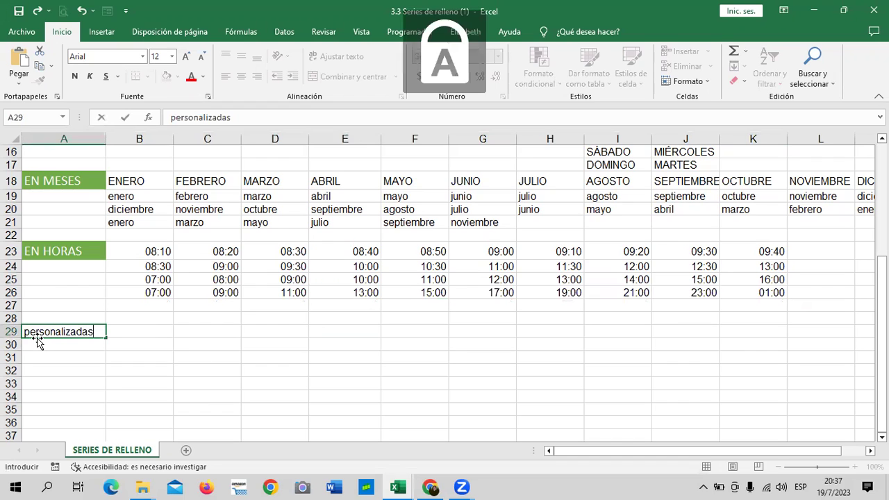
{"action": "key", "text": "BackSpace"}
{"action": "key", "text": "BackSpace"}
{"action": "key", "text": "BackSpace"}
{"action": "key", "text": "BackSpace"}
{"action": "key", "text": "BackSpace"}
{"action": "key", "text": "BackSpace"}
{"action": "type", "text": "P"}
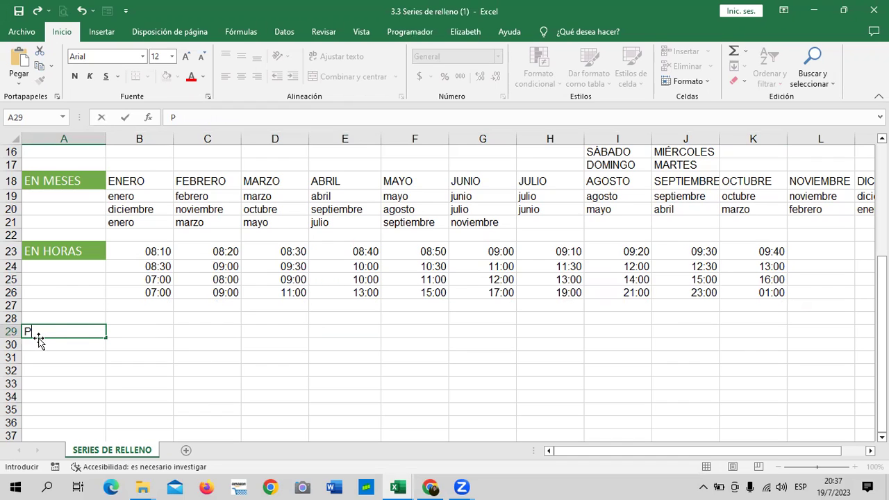
{"action": "type", "text": "ERSONALI"}
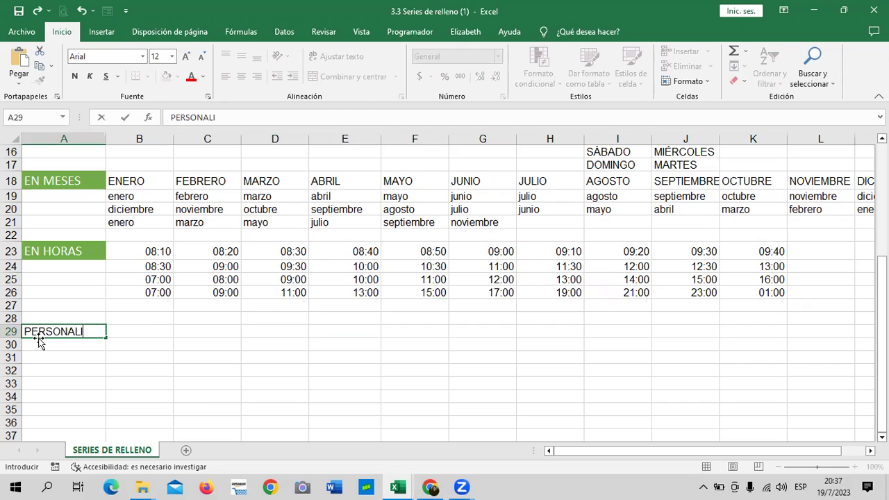
{"action": "type", "text": "ZADAS"}
{"action": "key", "text": "Return"}
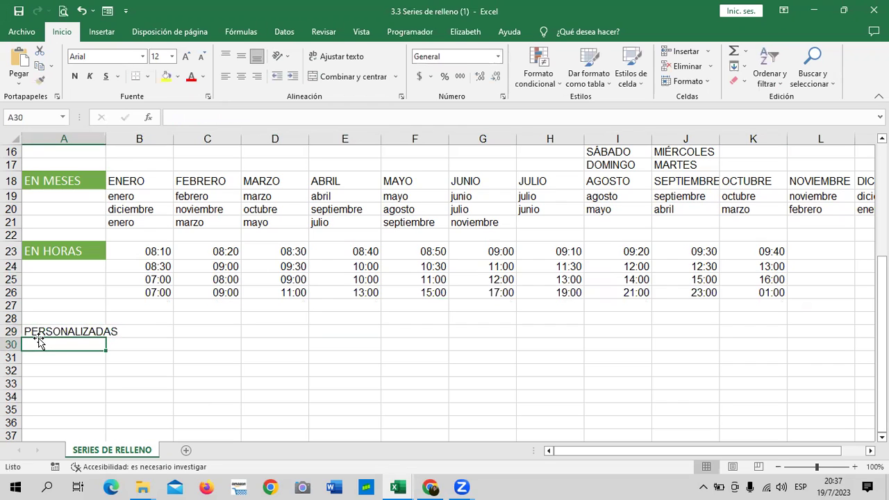
{"action": "left_click_drag", "start_coordinate": [106, 139], "coordinate": [132, 139]}
{"action": "left_click", "coordinate": [218, 363]}
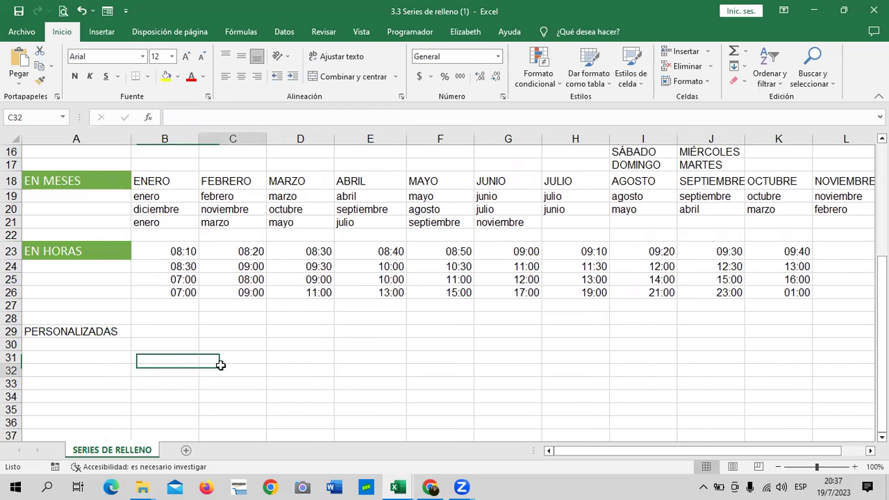
Step: Give the A29 heading the green Énfasis6 cell style and 14-point text
{"action": "left_click", "coordinate": [98, 336]}
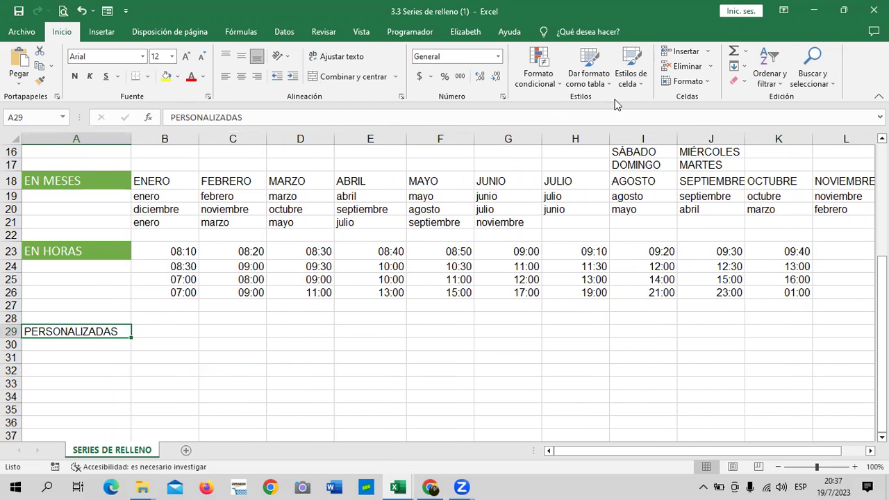
{"action": "left_click", "coordinate": [630, 75]}
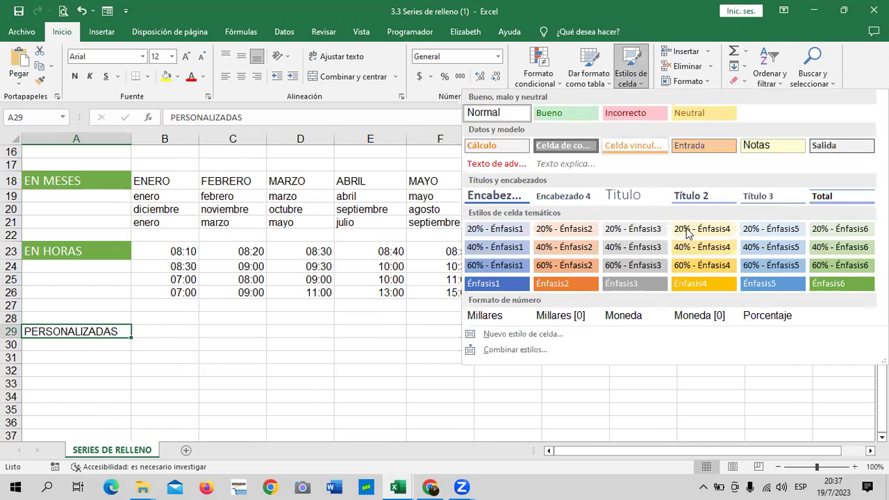
{"action": "left_click", "coordinate": [848, 282]}
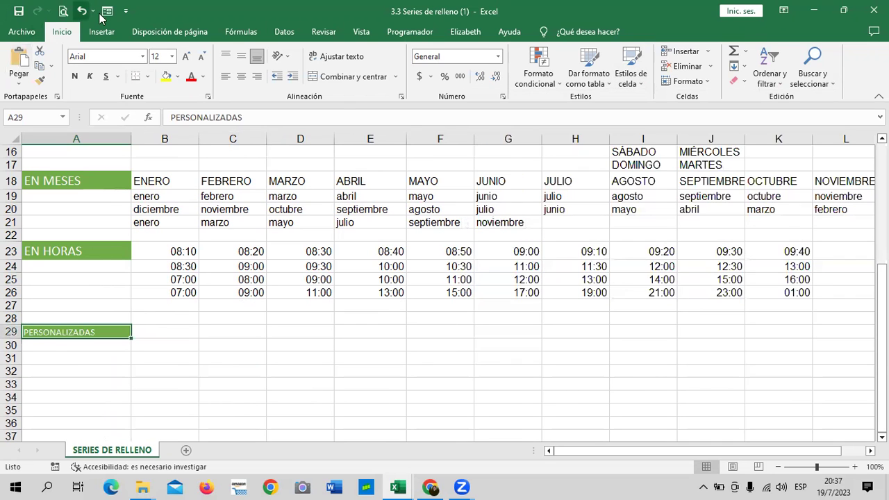
{"action": "left_click", "coordinate": [186, 57]}
{"action": "left_click", "coordinate": [186, 57]}
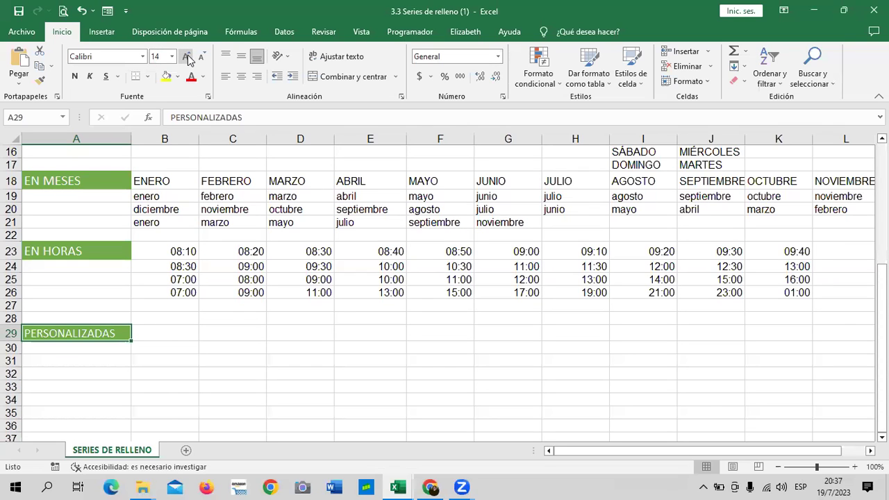
{"action": "left_click", "coordinate": [373, 375]}
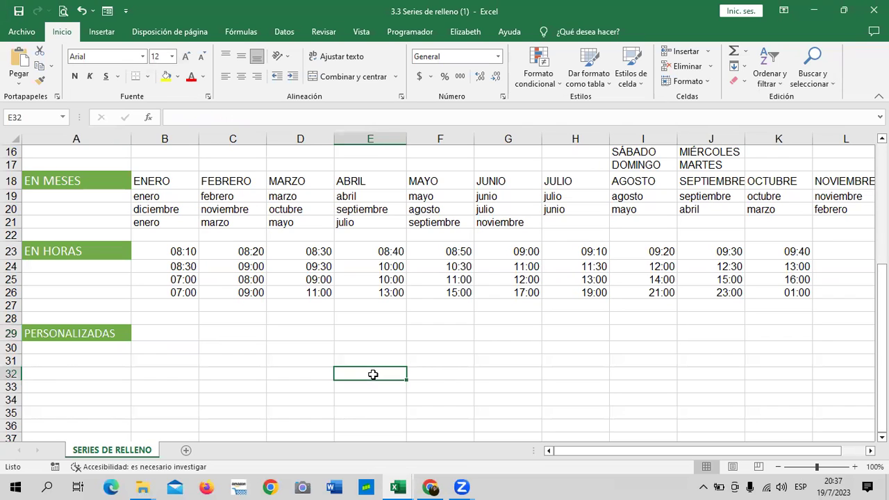
Step: Open the Listas personalizadas dialog via File > Options > Advanced > Modificar listas personalizadas
{"action": "left_click", "coordinate": [32, 33]}
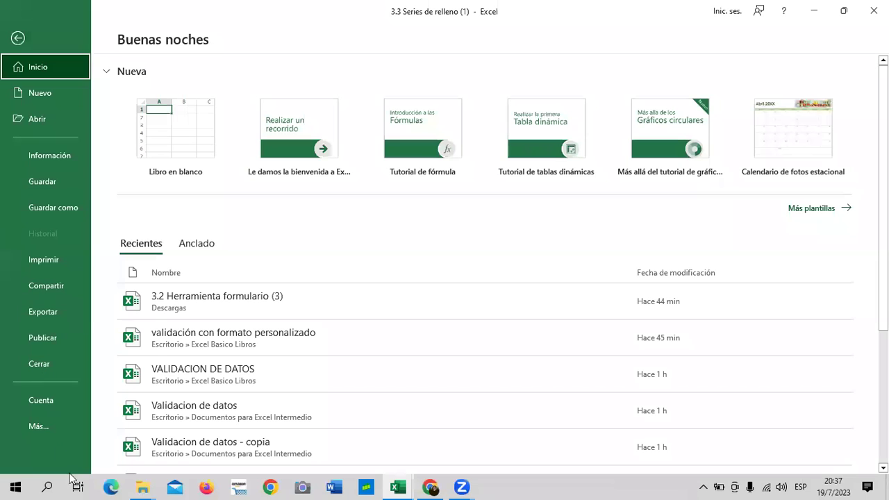
{"action": "left_click", "coordinate": [51, 421]}
{"action": "left_click", "coordinate": [134, 452]}
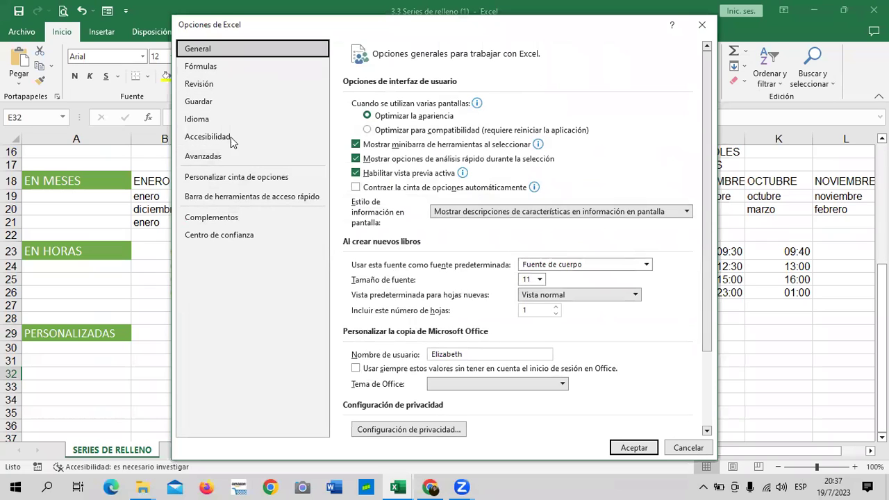
{"action": "left_click", "coordinate": [253, 158]}
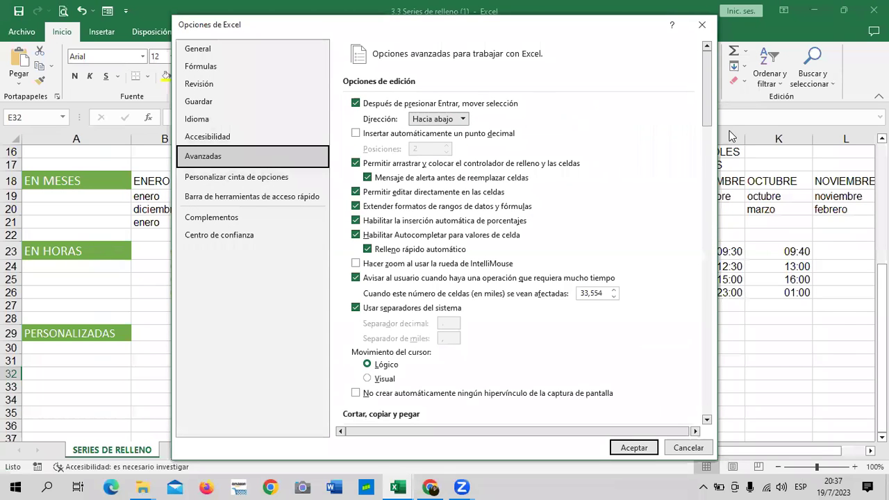
{"action": "left_click_drag", "start_coordinate": [705, 78], "coordinate": [677, 397]}
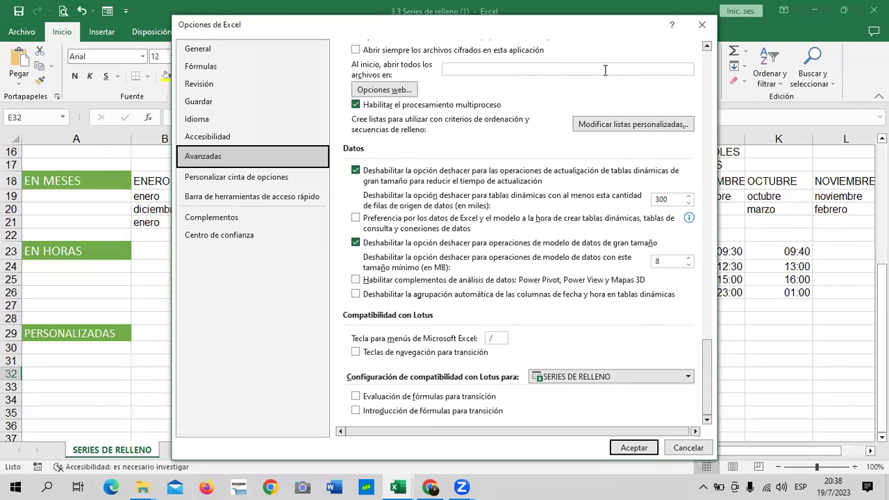
{"action": "left_click", "coordinate": [613, 125]}
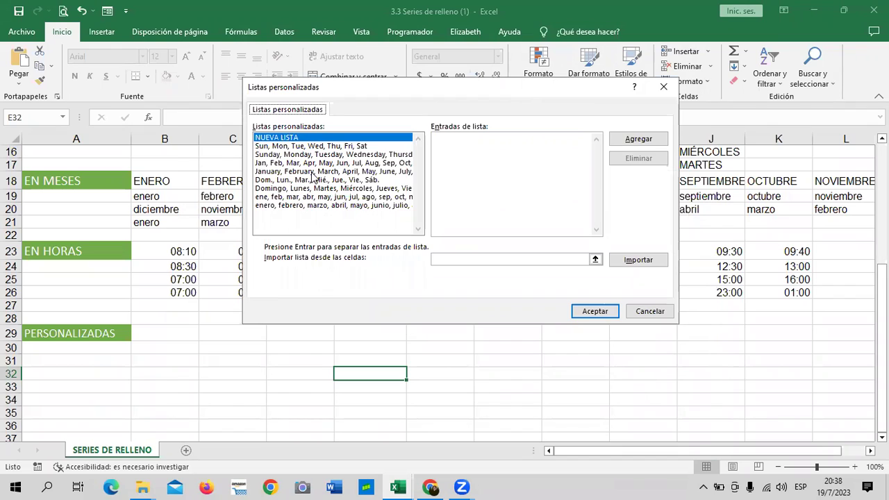
{"action": "left_click", "coordinate": [322, 146]}
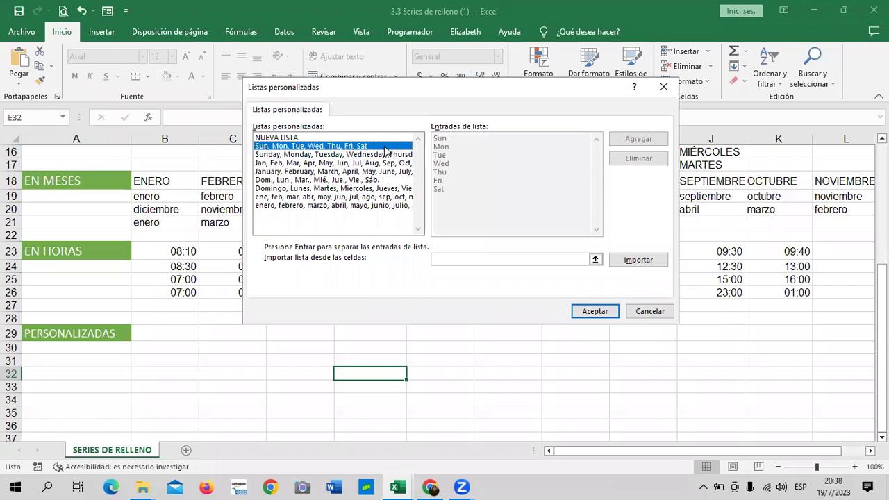
{"action": "left_click", "coordinate": [375, 154]}
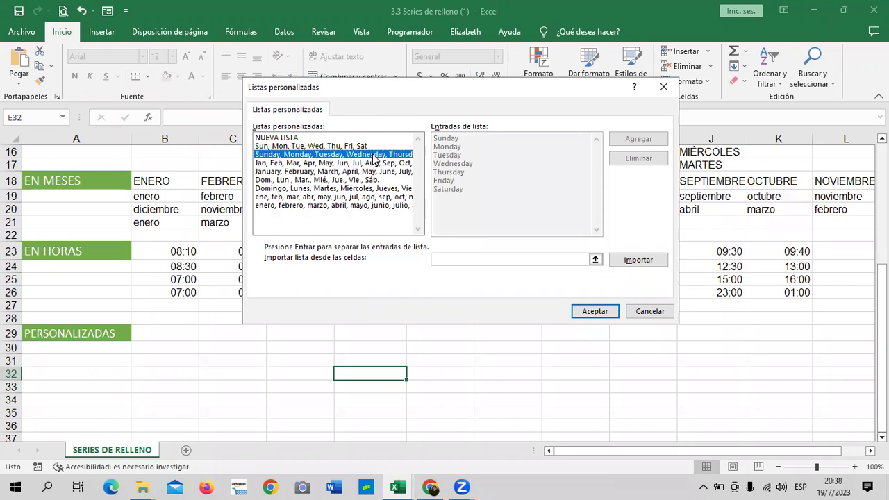
{"action": "left_click", "coordinate": [325, 164]}
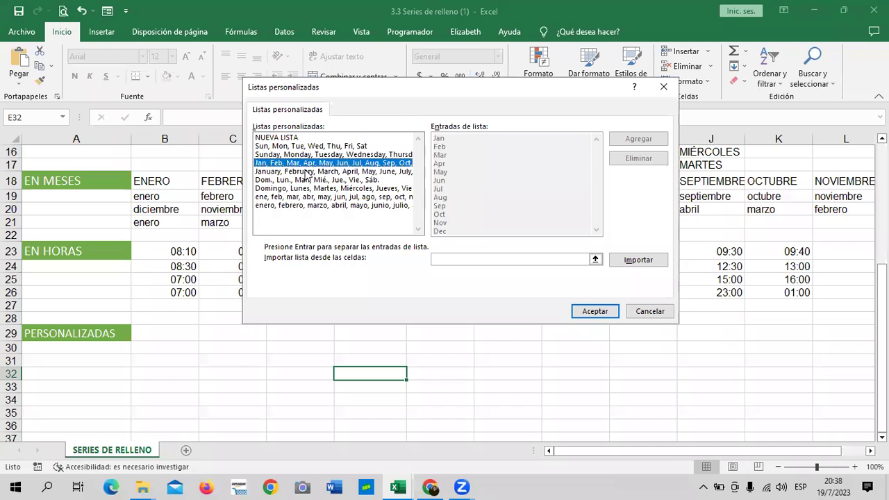
{"action": "left_click", "coordinate": [308, 172]}
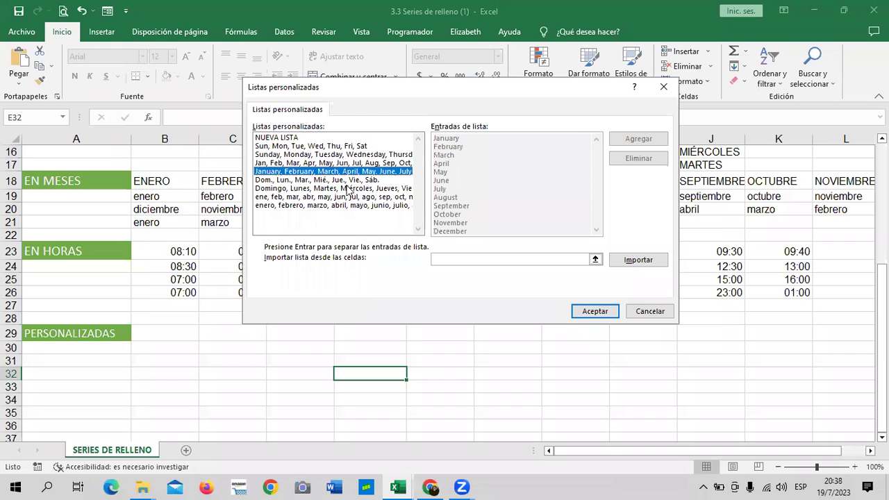
{"action": "left_click", "coordinate": [343, 180]}
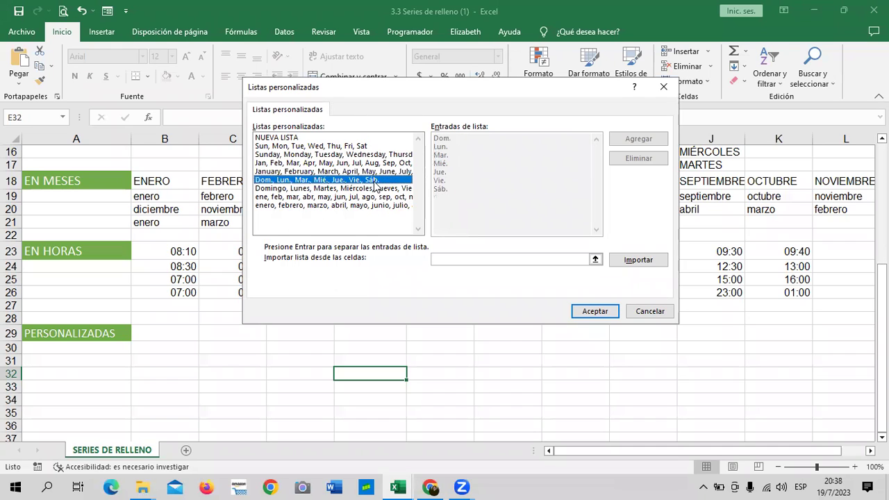
{"action": "left_click", "coordinate": [318, 189]}
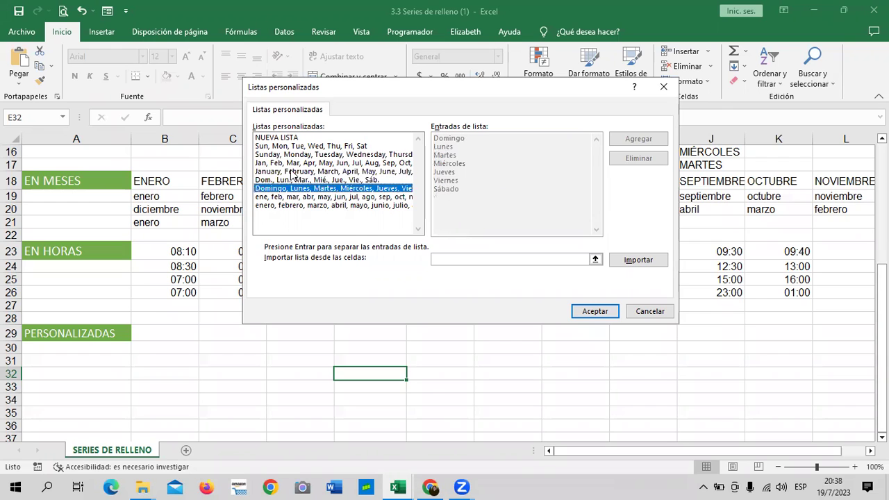
{"action": "left_click", "coordinate": [305, 197]}
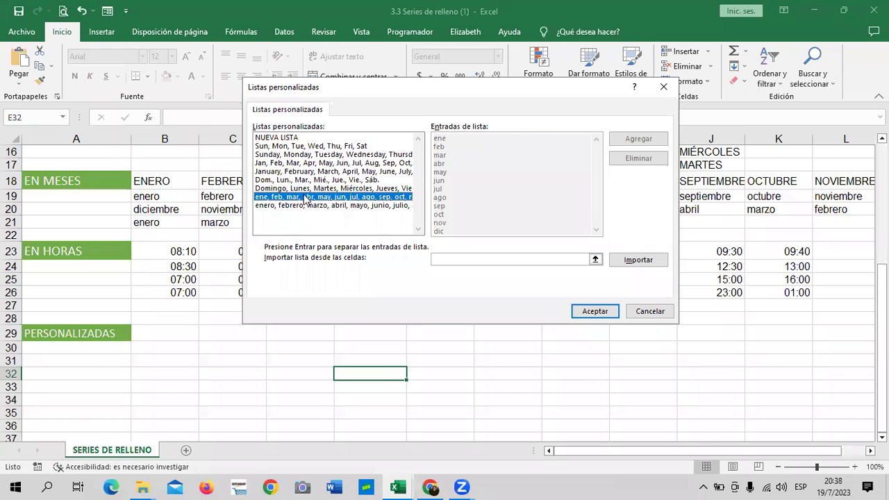
{"action": "left_click", "coordinate": [304, 206]}
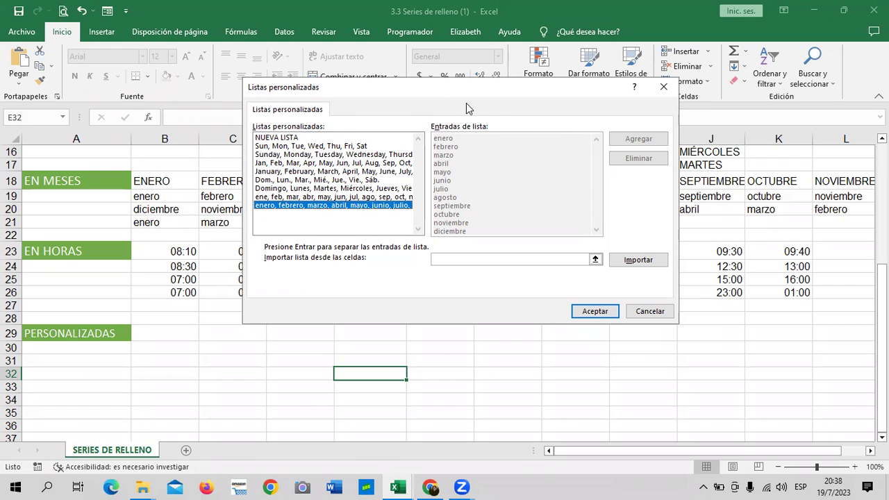
{"action": "left_click_drag", "start_coordinate": [464, 97], "coordinate": [463, 100]}
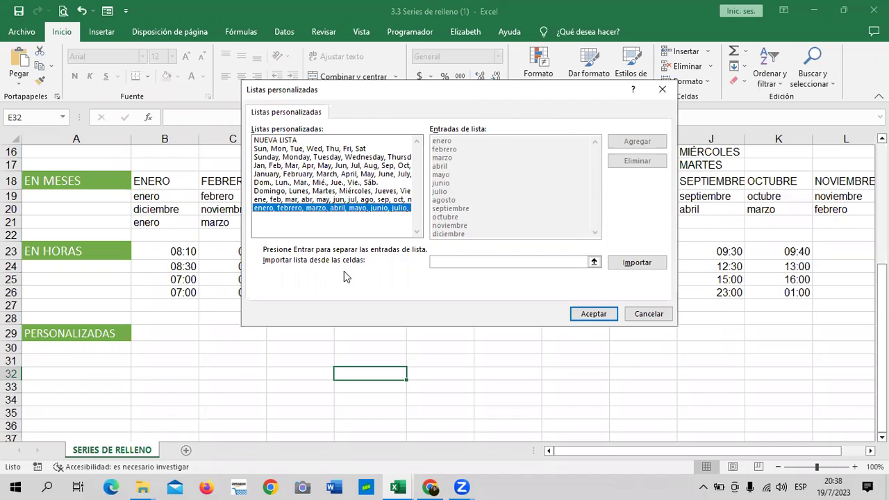
Step: Type NORTE; SUR; ESTE; OESTE into the import field and try importing it
{"action": "left_click", "coordinate": [553, 261]}
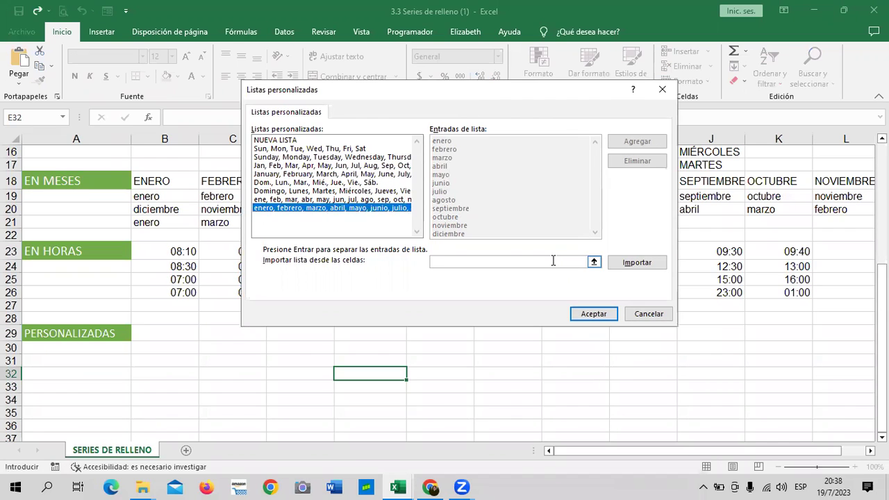
{"action": "type", "text": "NORTE"}
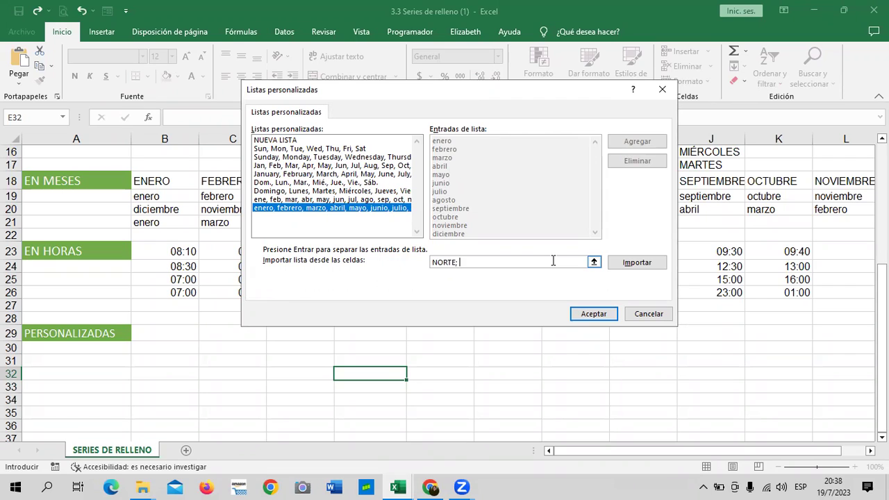
{"action": "type", "text": "UR;"}
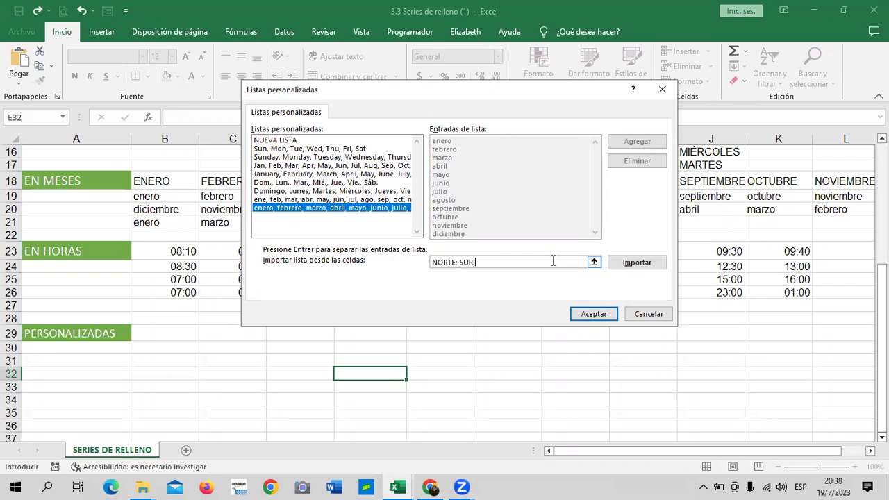
{"action": "key", "text": "BackSpace"}
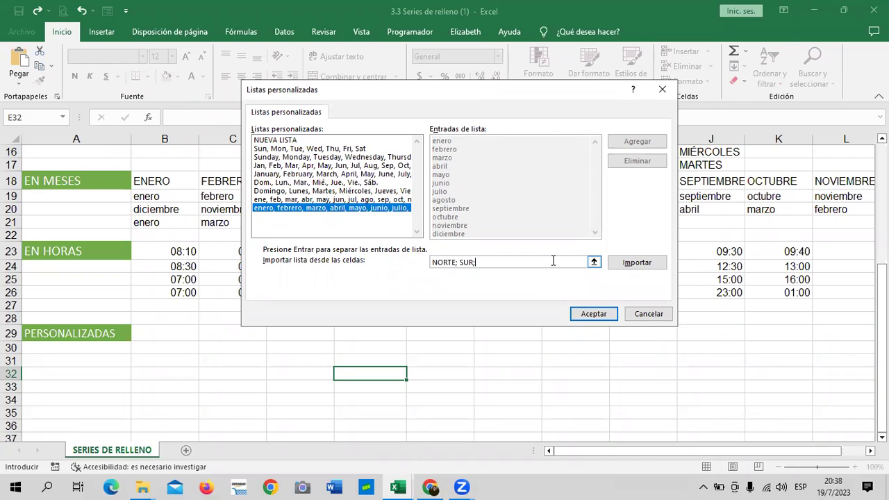
{"action": "type", "text": "ESTE; OESTE"}
{"action": "left_click", "coordinate": [635, 263]}
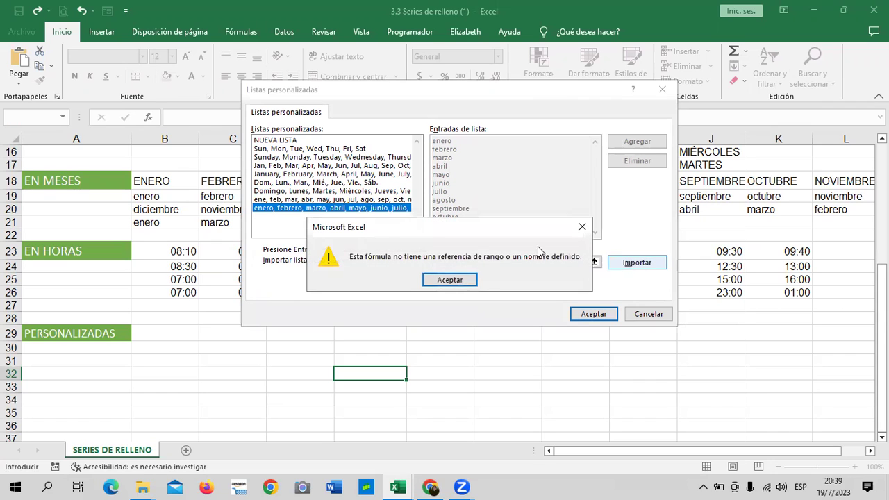
{"action": "left_click", "coordinate": [450, 279]}
Step: Change the separators between the direction names to commas and retry the import
{"action": "left_click", "coordinate": [456, 262]}
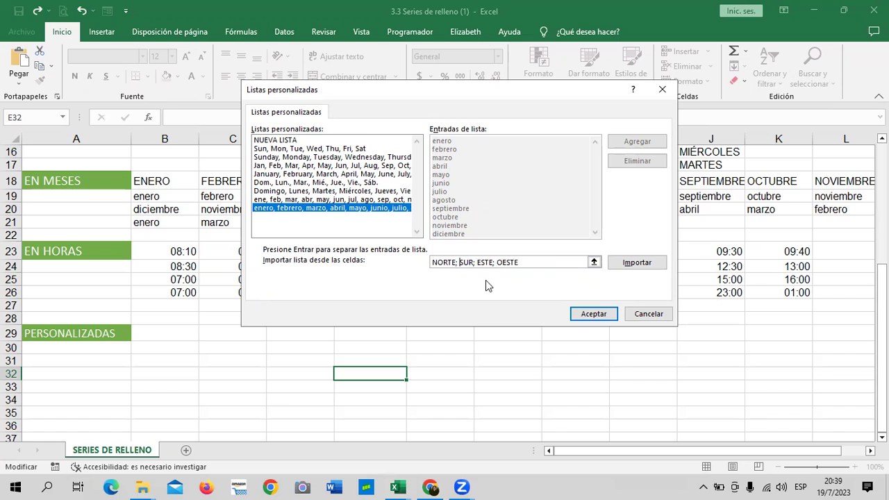
{"action": "key", "text": "BackSpace"}
{"action": "key", "text": "BackSpace"}
{"action": "type", "text": ","}
{"action": "key", "text": "BackSpace"}
{"action": "key", "text": "BackSpace"}
{"action": "type", "text": ","}
{"action": "left_click", "coordinate": [500, 264]}
{"action": "key", "text": "BackSpace"}
{"action": "key", "text": "BackSpace"}
{"action": "type", "text": ","}
{"action": "left_click", "coordinate": [627, 265]}
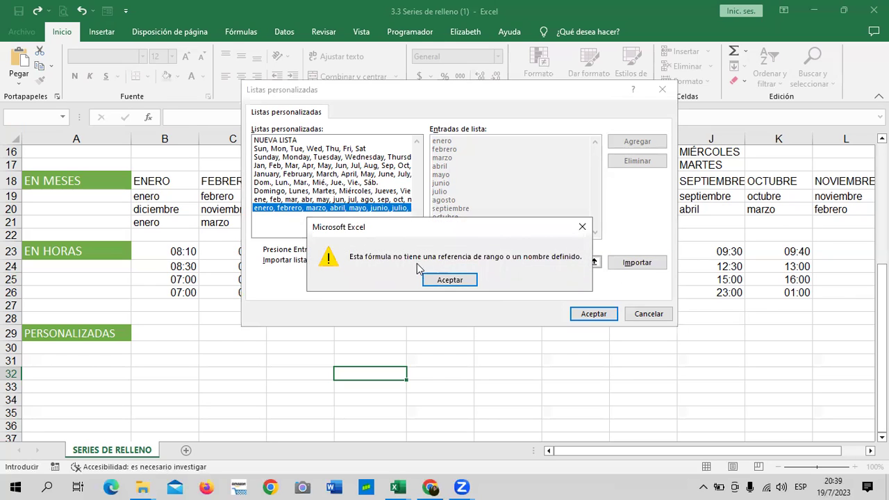
{"action": "left_click", "coordinate": [434, 279]}
Step: Remove the commas so the names are space-separated, then retry the import
{"action": "left_click", "coordinate": [460, 263]}
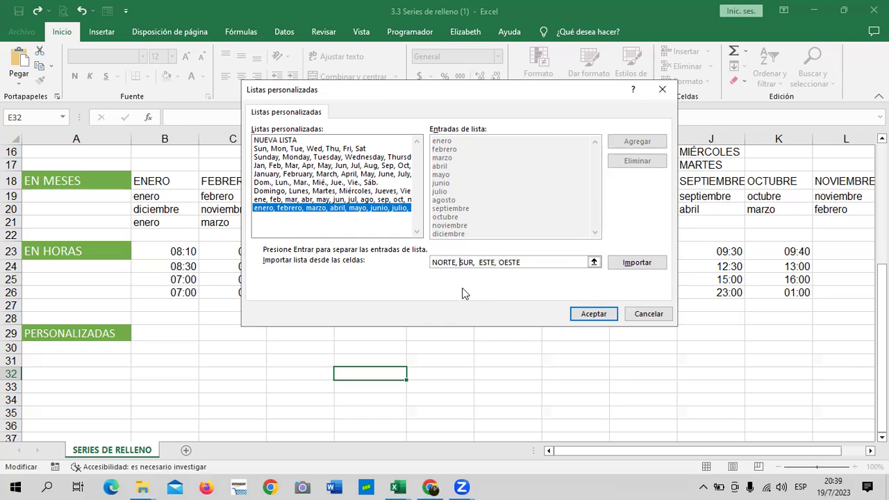
{"action": "key", "text": "BackSpace"}
{"action": "key", "text": "BackSpace"}
{"action": "left_click", "coordinate": [476, 263]}
{"action": "key", "text": "BackSpace"}
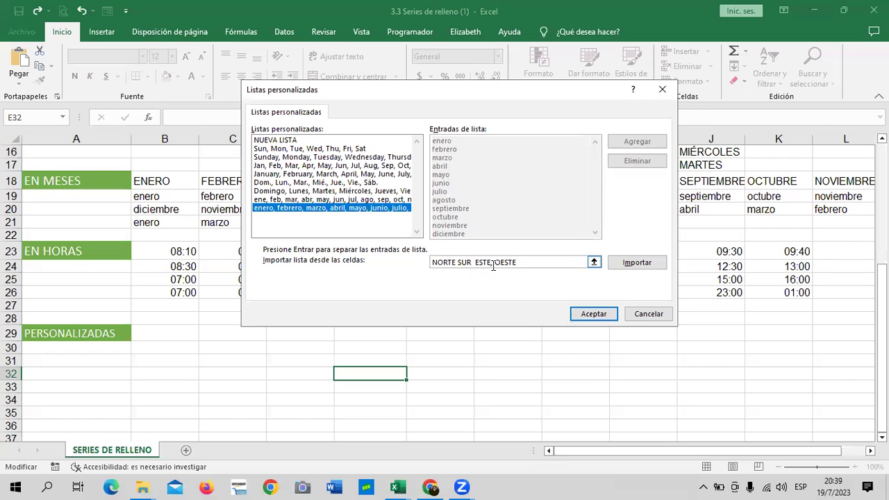
{"action": "left_click", "coordinate": [493, 262]}
{"action": "key", "text": "BackSpace"}
{"action": "left_click", "coordinate": [626, 262]}
{"action": "left_click", "coordinate": [458, 281]}
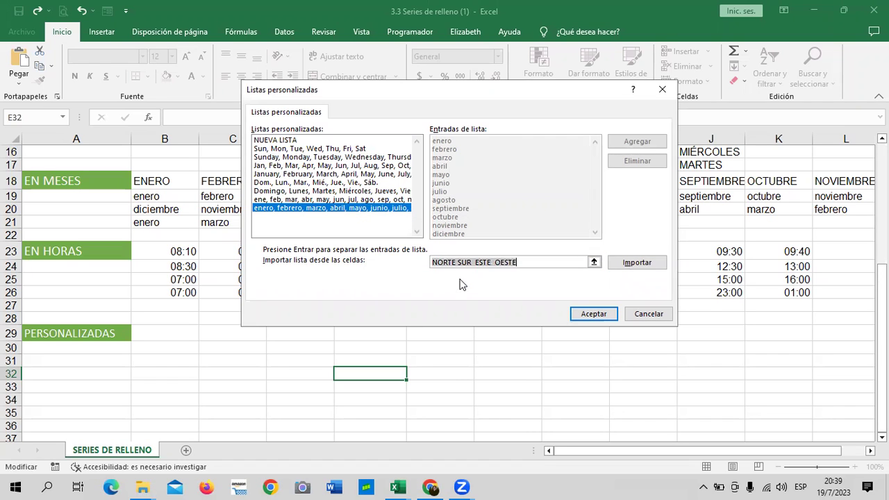
Step: Adjust the spacing before OESTE and retry importing the direction names
{"action": "left_click", "coordinate": [526, 263]}
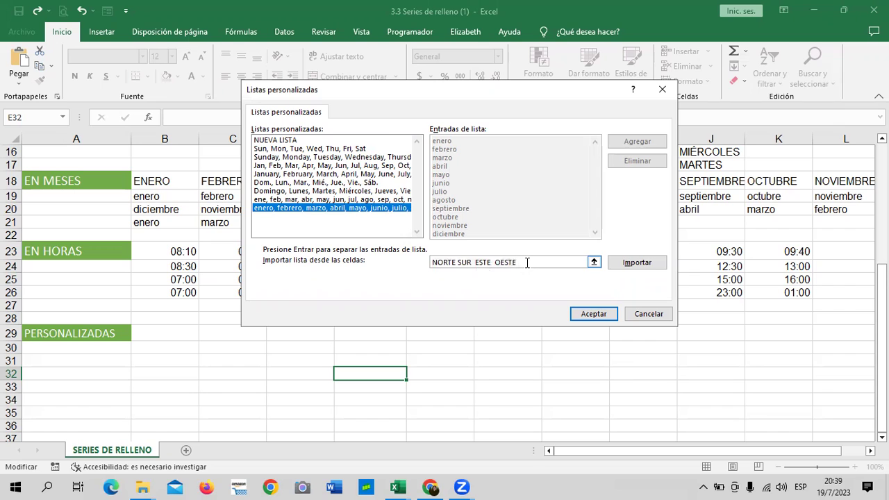
{"action": "left_click", "coordinate": [634, 264]}
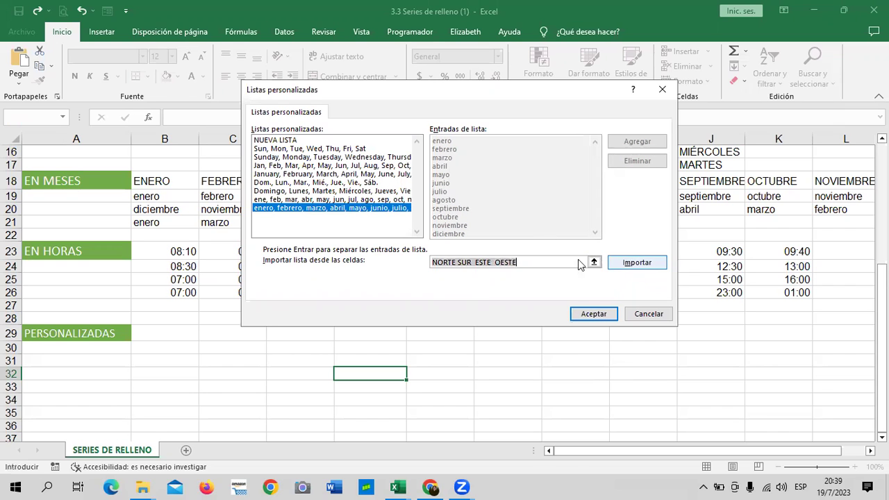
{"action": "left_click", "coordinate": [457, 278]}
{"action": "left_click", "coordinate": [497, 262]}
{"action": "key", "text": "BackSpace"}
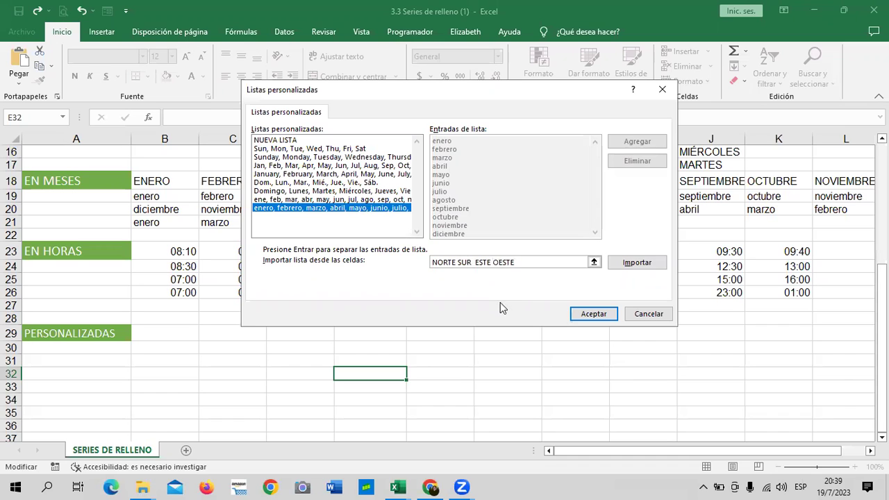
{"action": "left_click", "coordinate": [637, 262]}
{"action": "left_click", "coordinate": [431, 280]}
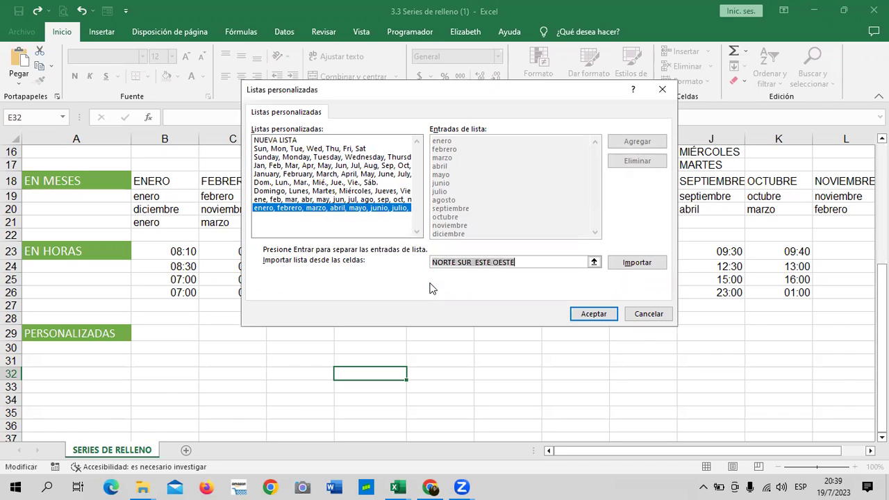
Step: Remove the extra space between NORTE and SUR, retry, then collapse the dialog to pick cells
{"action": "left_click", "coordinate": [455, 264]}
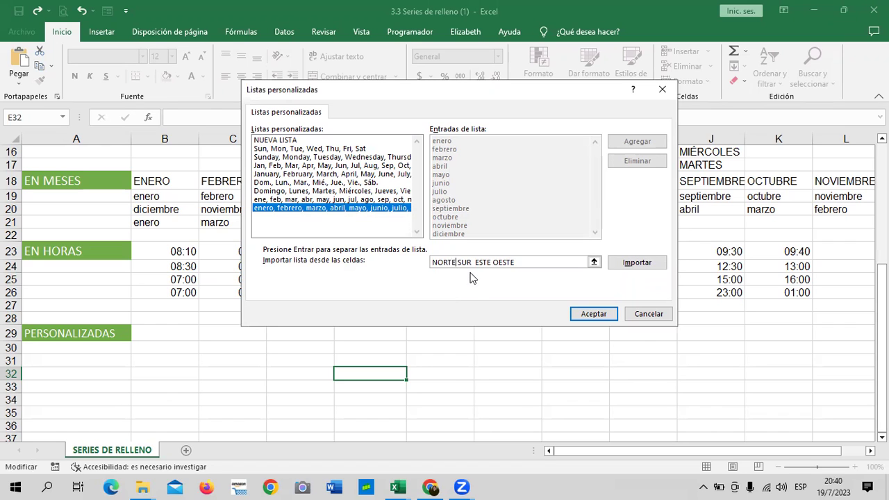
{"action": "key", "text": "Return"}
{"action": "left_click", "coordinate": [471, 278]}
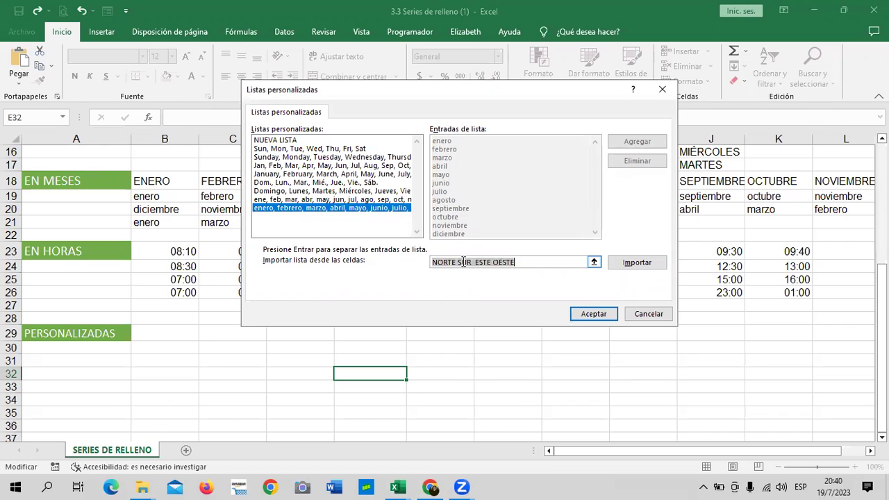
{"action": "left_click", "coordinate": [461, 261]}
{"action": "key", "text": "BackSpace"}
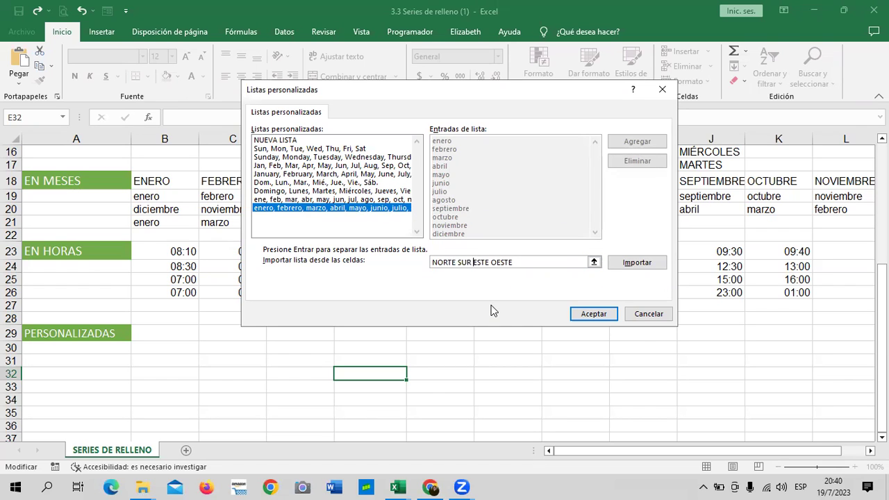
{"action": "left_click", "coordinate": [623, 264]}
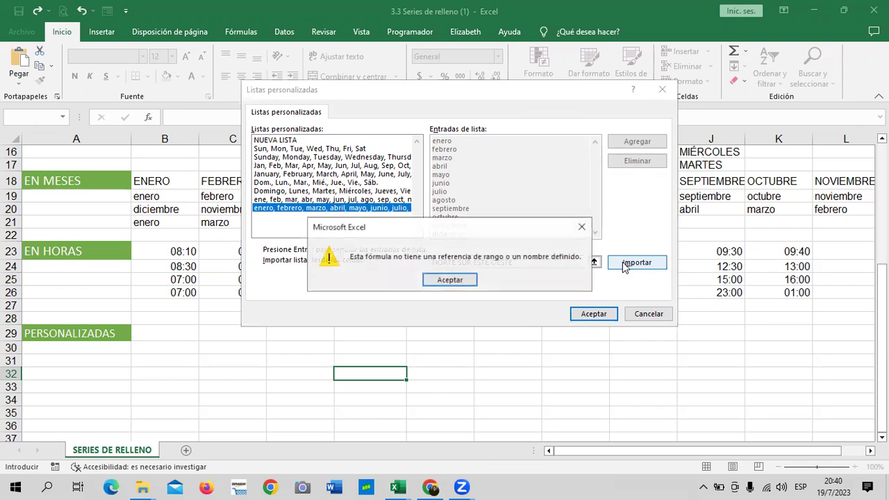
{"action": "left_click", "coordinate": [460, 279]}
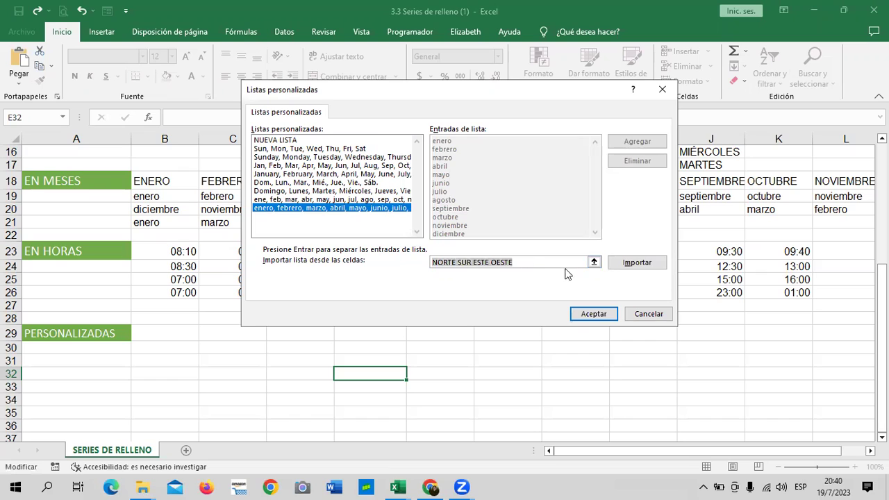
{"action": "left_click", "coordinate": [594, 261]}
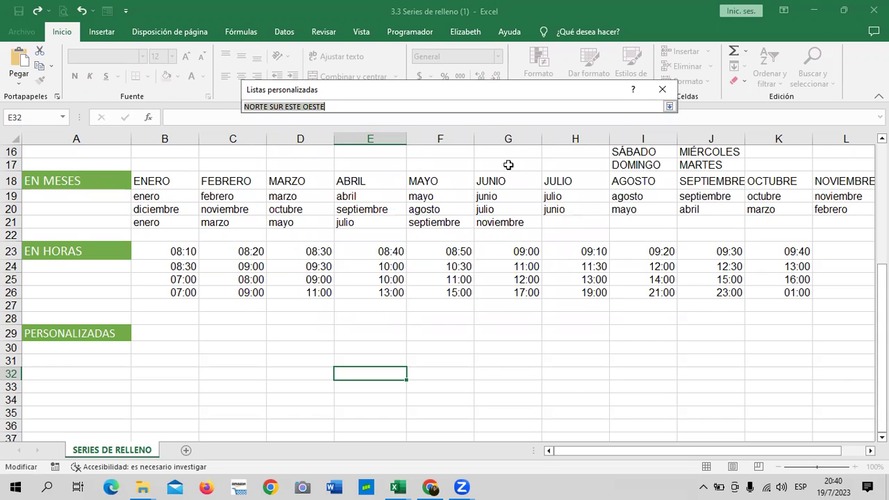
Step: Try to fill the collapsed import reference with sheet cells and direction text, then restore the dialog
{"action": "key", "text": "BackSpace"}
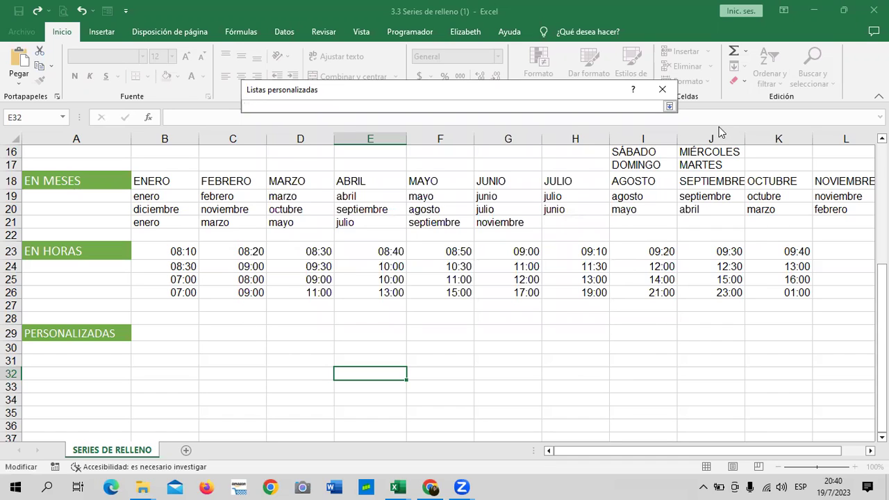
{"action": "left_click", "coordinate": [242, 332]}
{"action": "type", "text": "NORTE"}
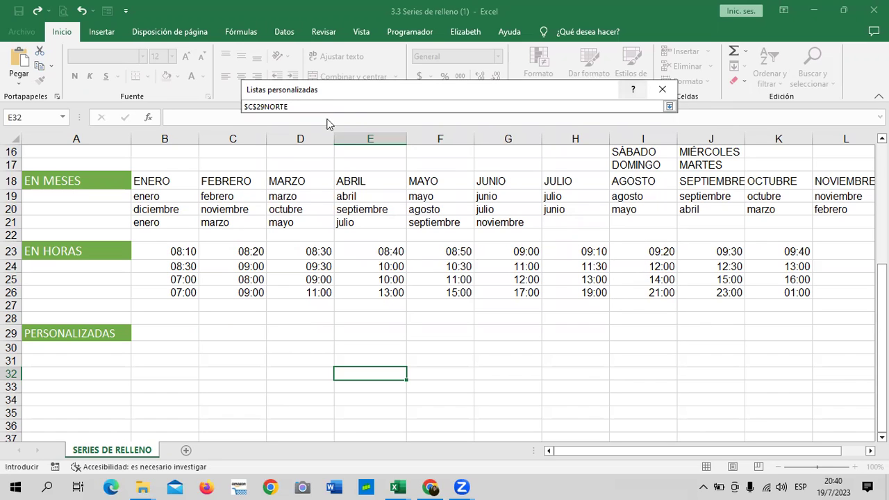
{"action": "left_click", "coordinate": [426, 375]}
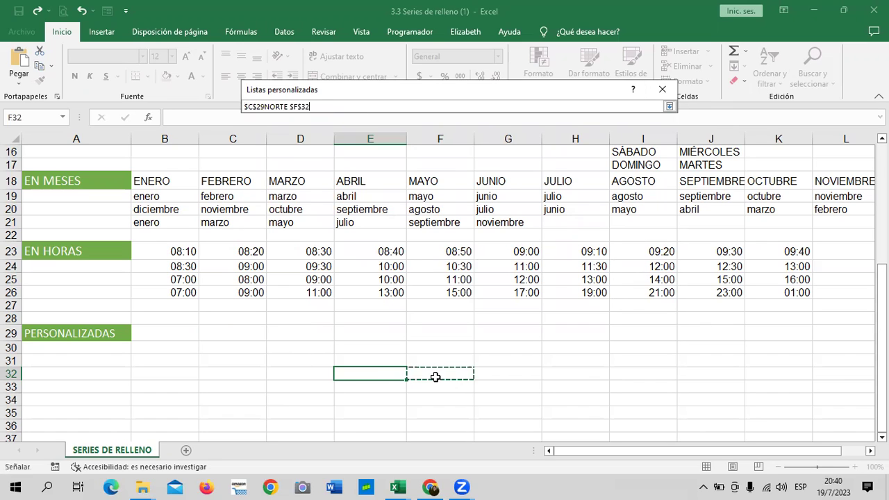
{"action": "type", "text": "SUR"}
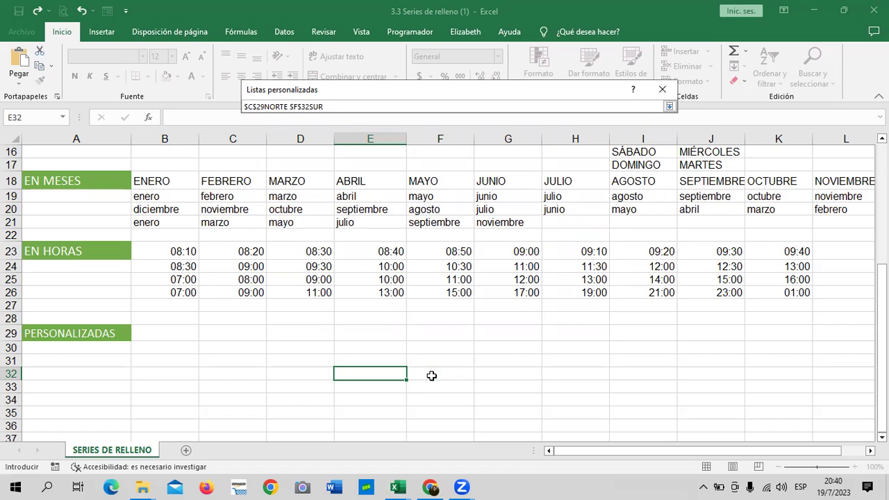
{"action": "left_click", "coordinate": [431, 376]}
{"action": "type", "text": "ESTE"}
{"action": "left_click", "coordinate": [432, 375]}
{"action": "type", "text": "O"}
{"action": "left_click", "coordinate": [669, 106]}
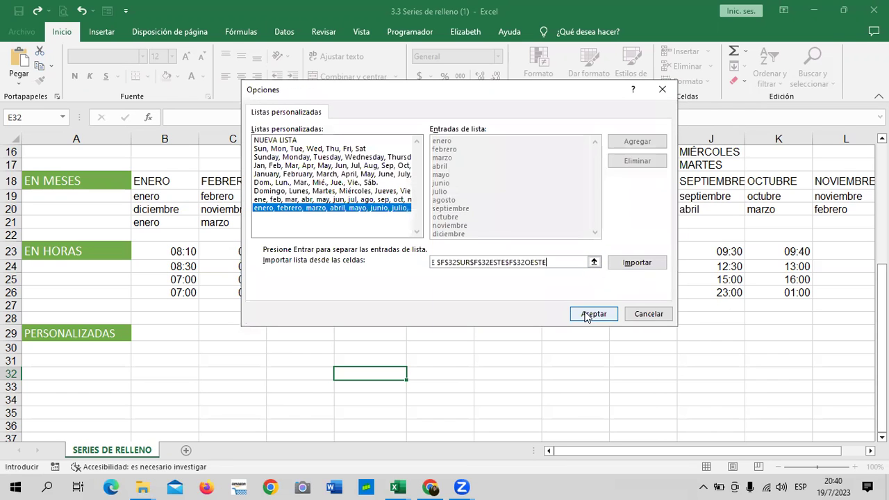
Step: Clear the invalid import reference and cancel both Listas personalizadas and Opciones de Excel
{"action": "left_click", "coordinate": [590, 314]}
{"action": "left_click", "coordinate": [415, 312]}
{"action": "left_click_drag", "start_coordinate": [583, 262], "coordinate": [440, 264]}
{"action": "key", "text": "BackSpace"}
{"action": "key", "text": "BackSpace"}
{"action": "key", "text": "BackSpace"}
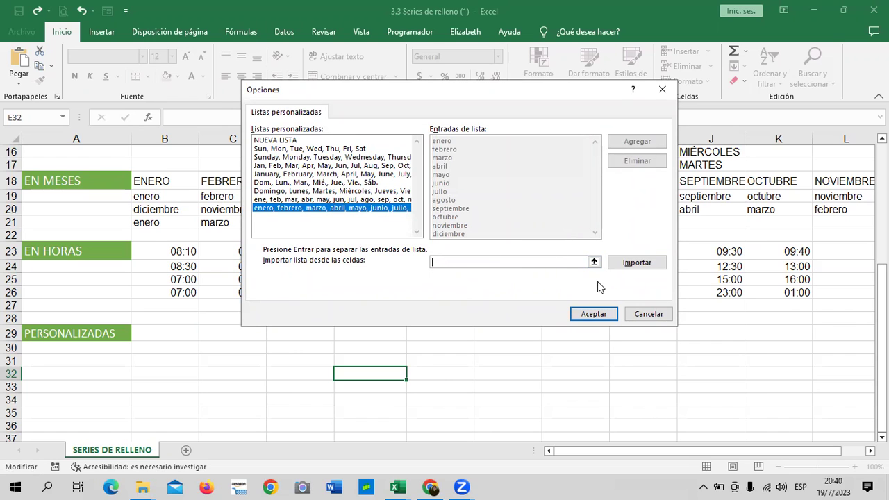
{"action": "left_click", "coordinate": [647, 316]}
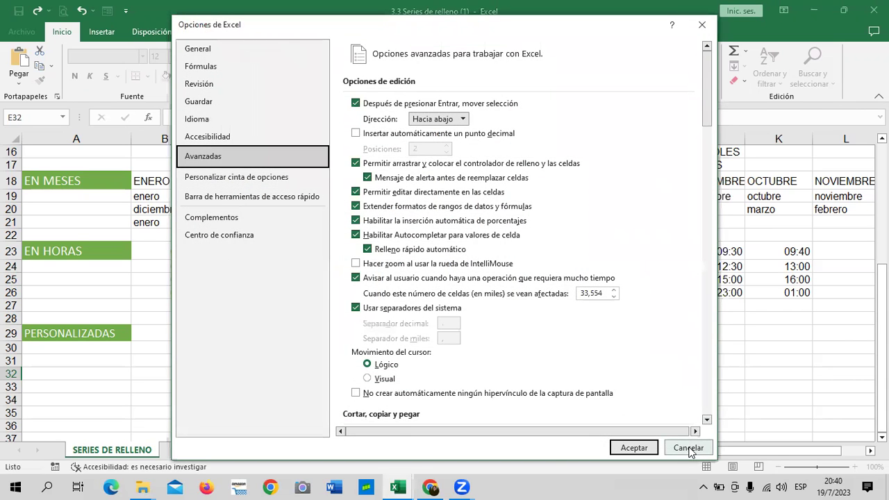
{"action": "left_click", "coordinate": [689, 447]}
Step: Enter NORTE, SUR, ESTE, OESTE in D29, E29, F29, G29 and select D29:G29
{"action": "left_click", "coordinate": [321, 336]}
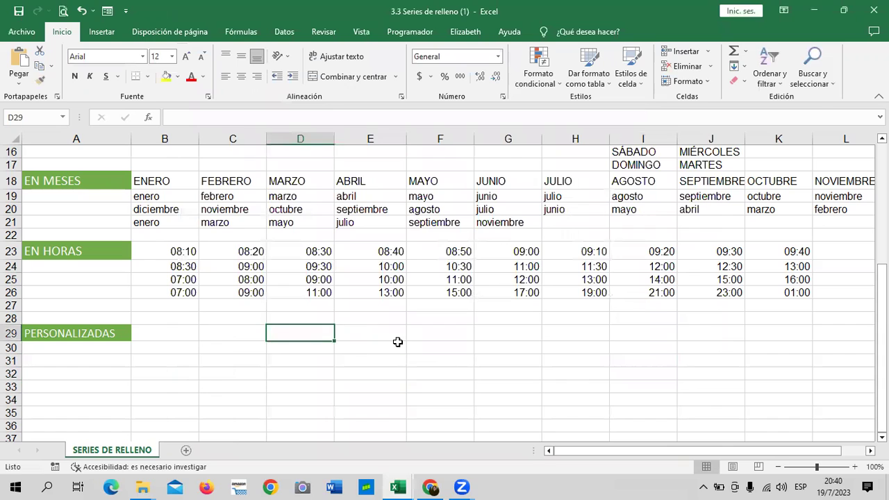
{"action": "type", "text": "NORTE"}
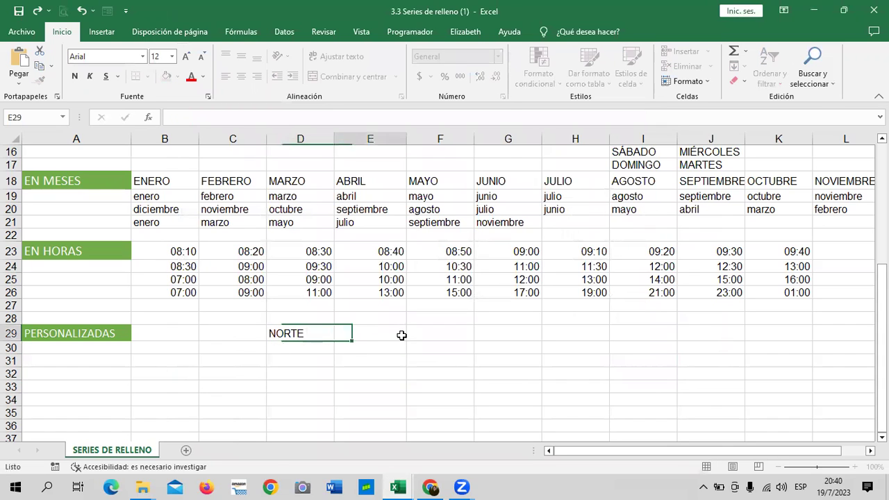
{"action": "left_click", "coordinate": [401, 335]}
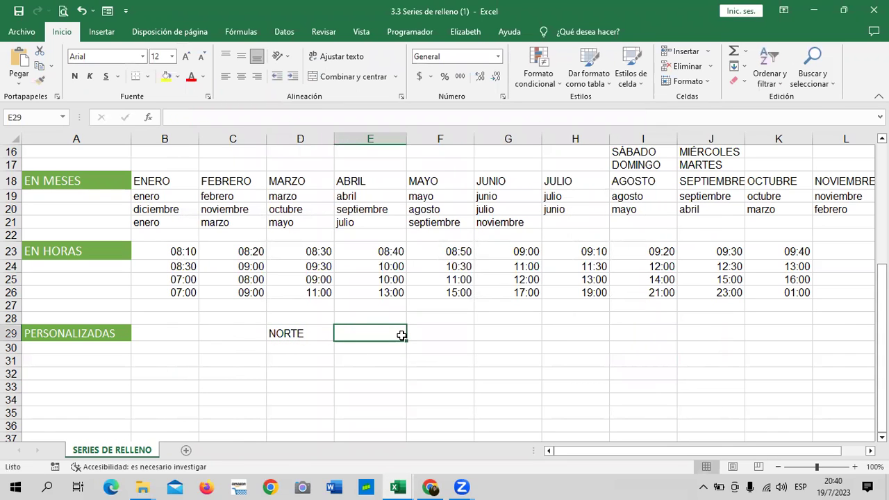
{"action": "type", "text": "SU"}
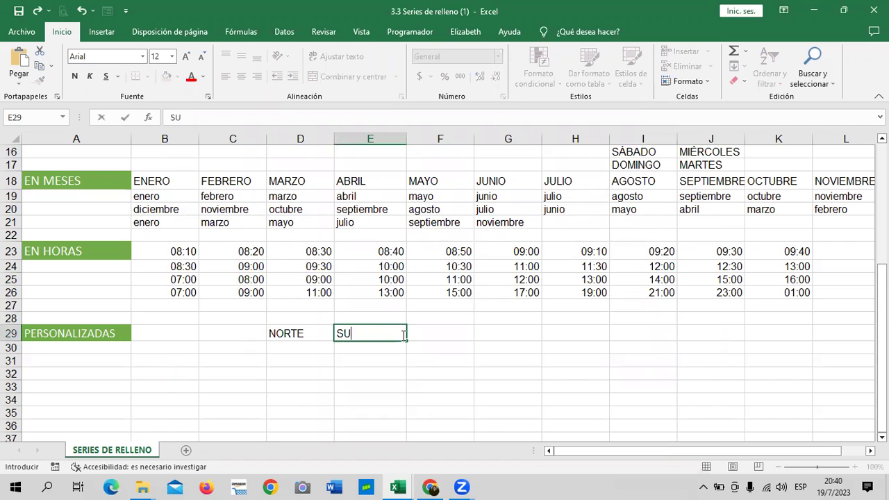
{"action": "type", "text": "R"}
{"action": "left_click", "coordinate": [442, 335]}
{"action": "type", "text": "ESTE"}
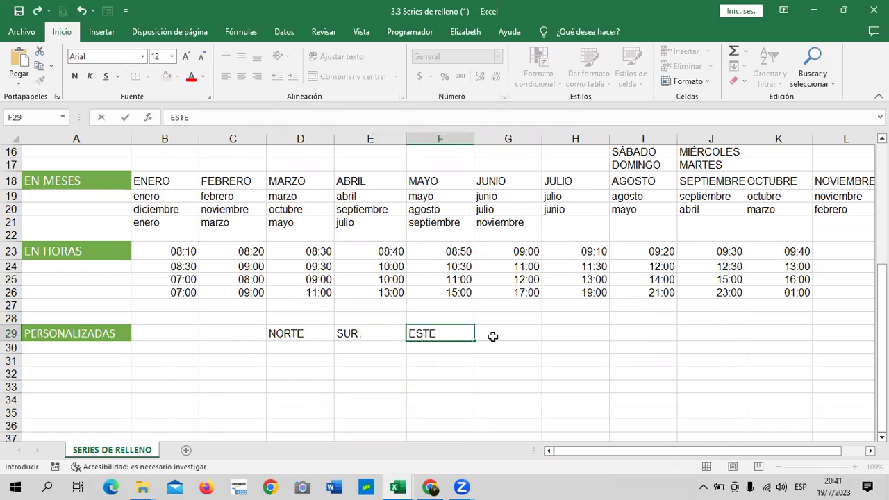
{"action": "left_click", "coordinate": [508, 333]}
{"action": "type", "text": "OESTE"}
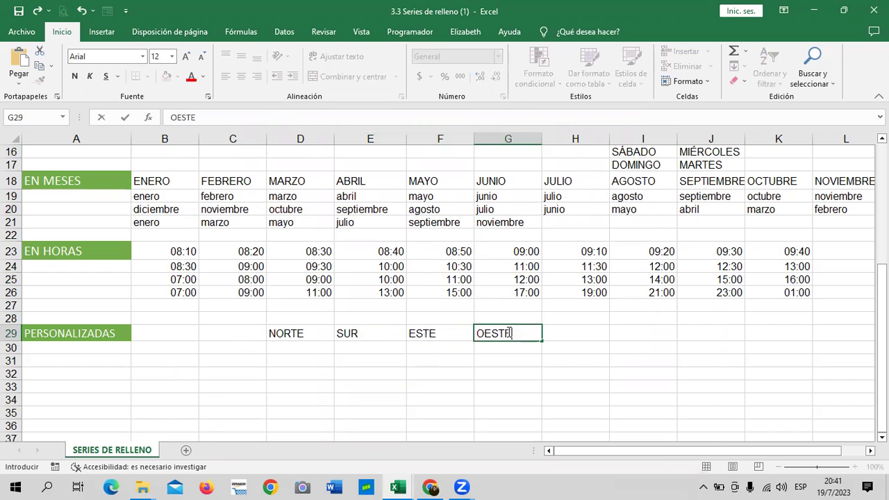
{"action": "left_click", "coordinate": [701, 387]}
{"action": "mouse_move", "coordinate": [274, 331]}
{"action": "left_mouse_down"}
{"action": "mouse_move", "coordinate": [383, 341]}
{"action": "mouse_move", "coordinate": [500, 334]}
{"action": "left_mouse_up"}
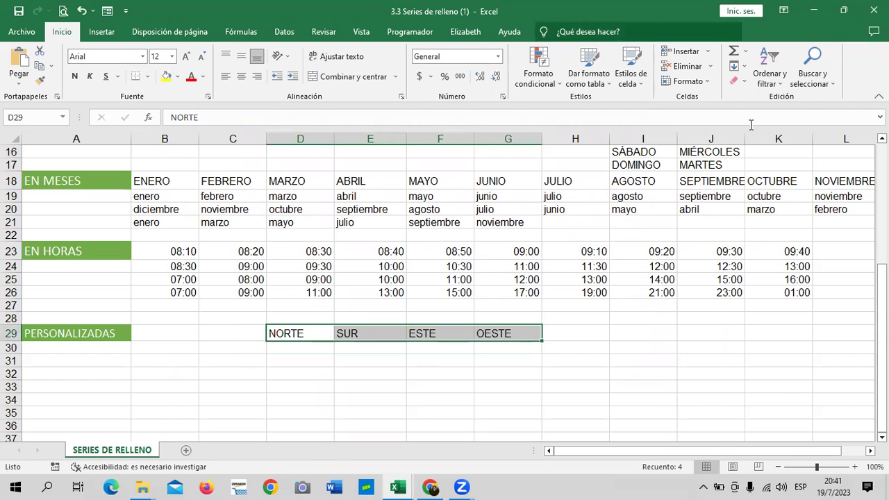
Step: Import $D$29:$G$29 as a custom list via Opciones de Excel > Avanzadas > Modificar listas personalizadas
{"action": "left_click", "coordinate": [128, 11]}
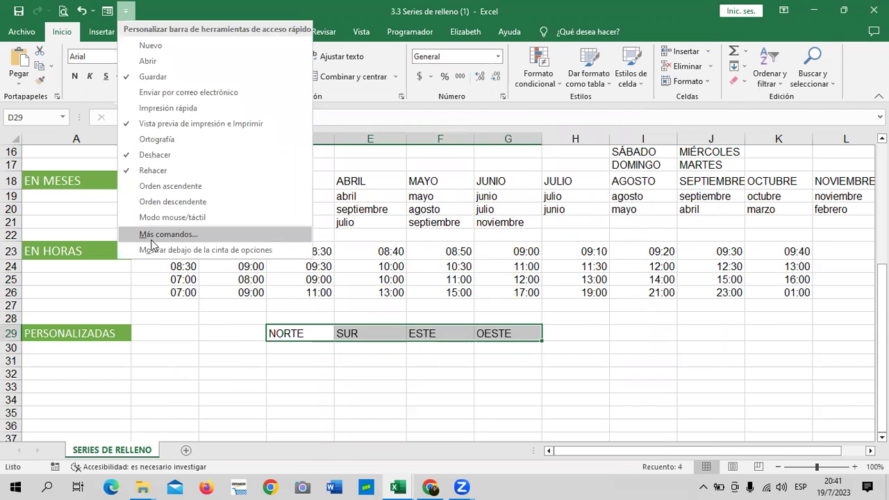
{"action": "left_click", "coordinate": [154, 234]}
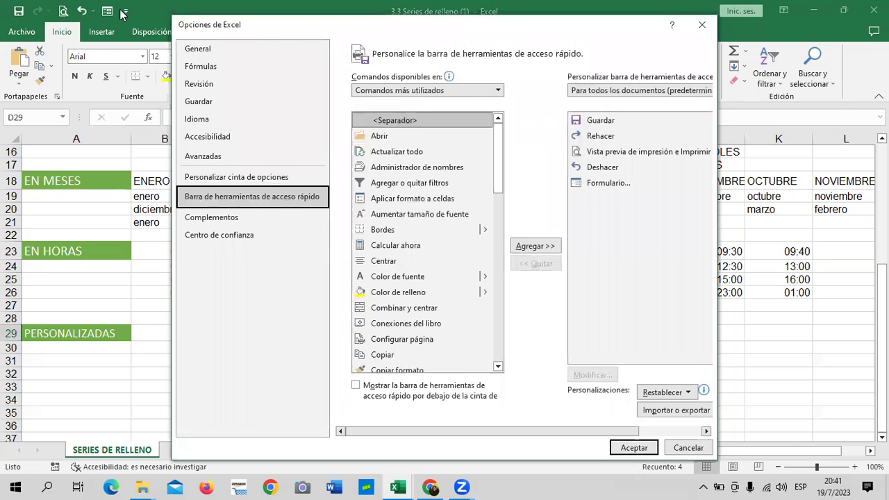
{"action": "left_click", "coordinate": [248, 157]}
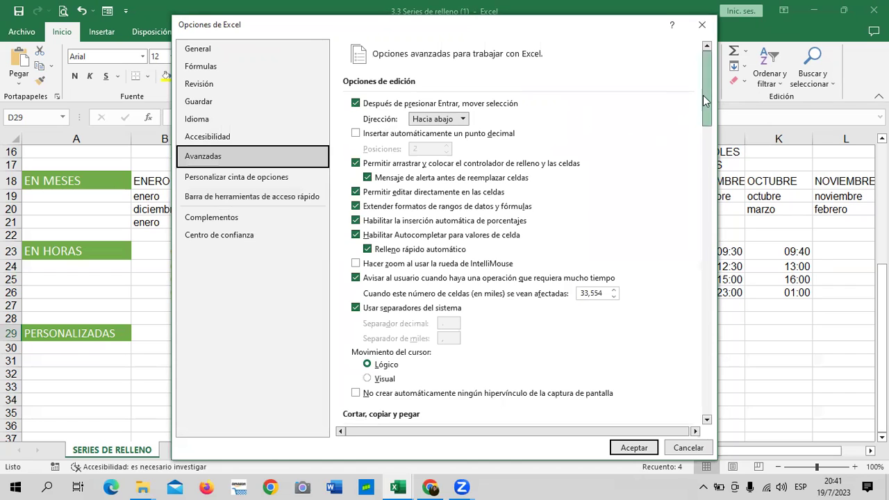
{"action": "left_click_drag", "start_coordinate": [705, 101], "coordinate": [707, 388]}
{"action": "left_click", "coordinate": [627, 129]}
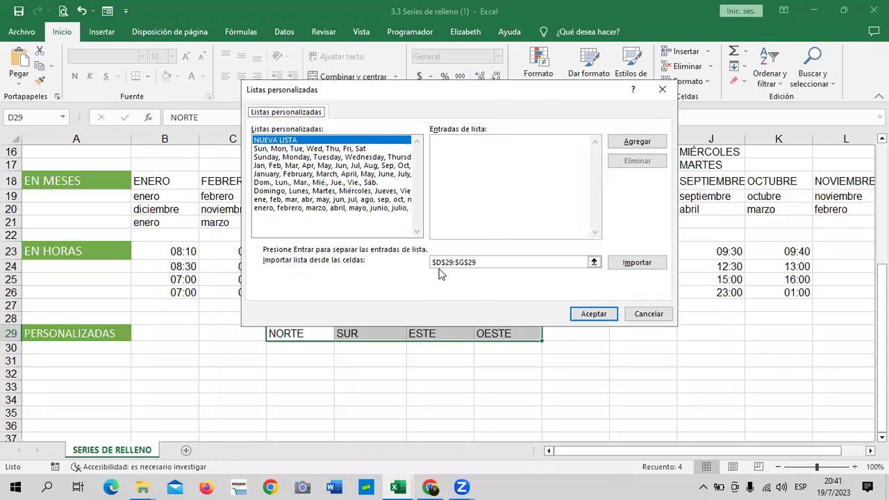
{"action": "left_click", "coordinate": [650, 263]}
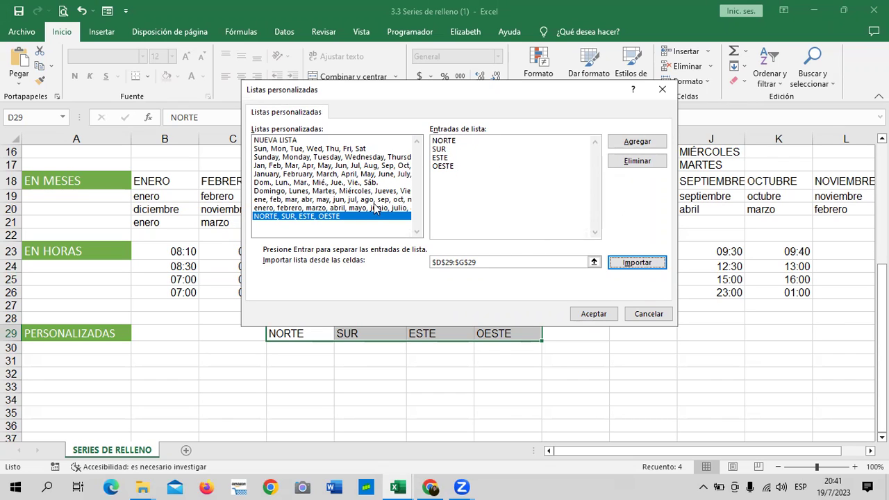
{"action": "left_click", "coordinate": [597, 314]}
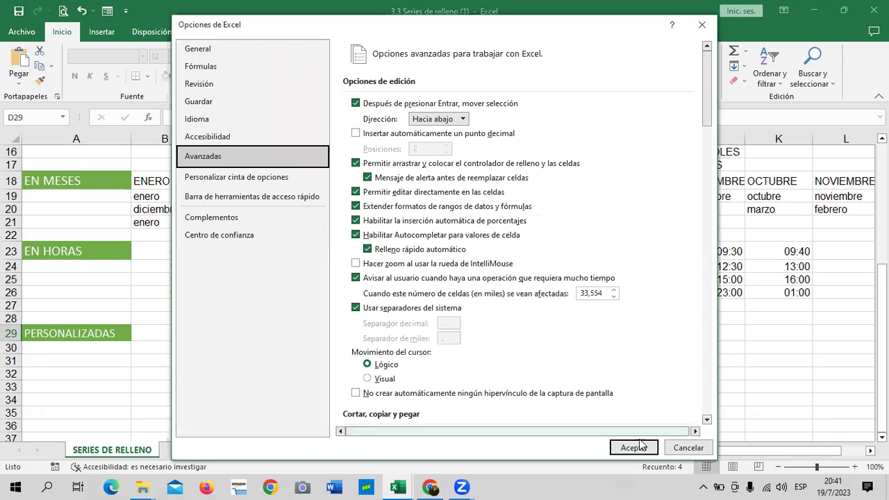
Step: Close Excel Options, enter NORTE in B31 and auto-fill it to E31
{"action": "left_click", "coordinate": [633, 448]}
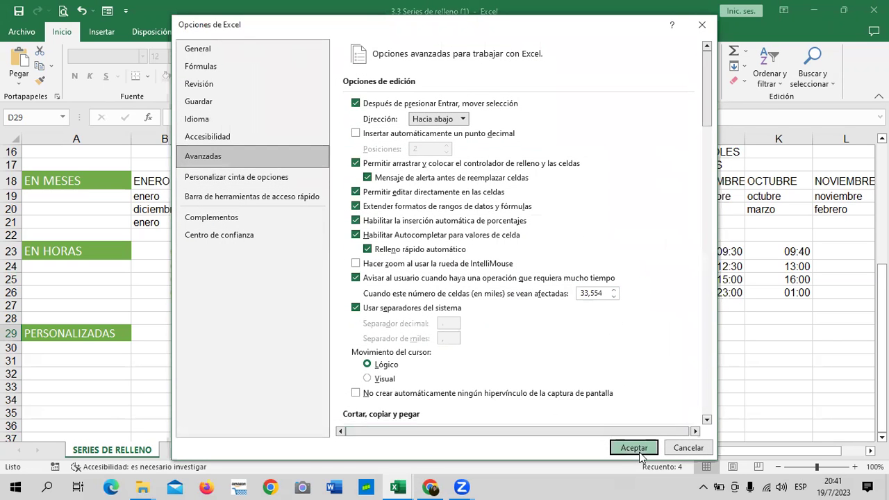
{"action": "left_click", "coordinate": [627, 336]}
{"action": "left_click", "coordinate": [161, 358]}
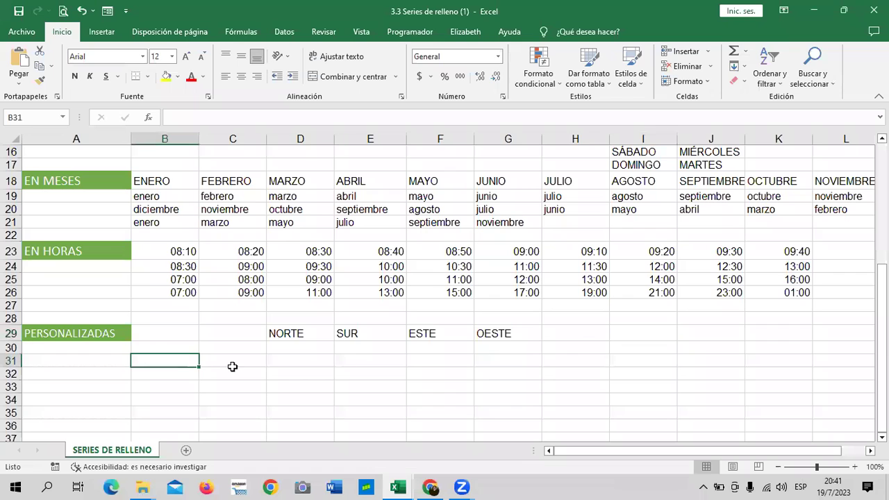
{"action": "type", "text": "NORTE"}
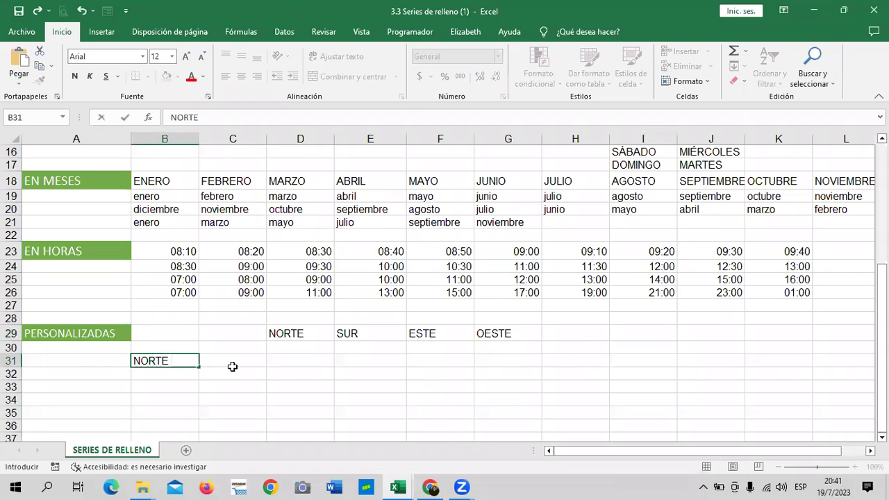
{"action": "key", "text": "Return"}
{"action": "left_click", "coordinate": [161, 363]}
{"action": "left_click_drag", "start_coordinate": [197, 368], "coordinate": [375, 368]}
Step: Compare the filled row 31 with the original list in D29:G29
{"action": "left_click", "coordinate": [476, 359]}
{"action": "mouse_move", "coordinate": [307, 339]}
{"action": "left_mouse_down"}
{"action": "mouse_move", "coordinate": [514, 338]}
{"action": "mouse_move", "coordinate": [506, 342]}
{"action": "left_mouse_up"}
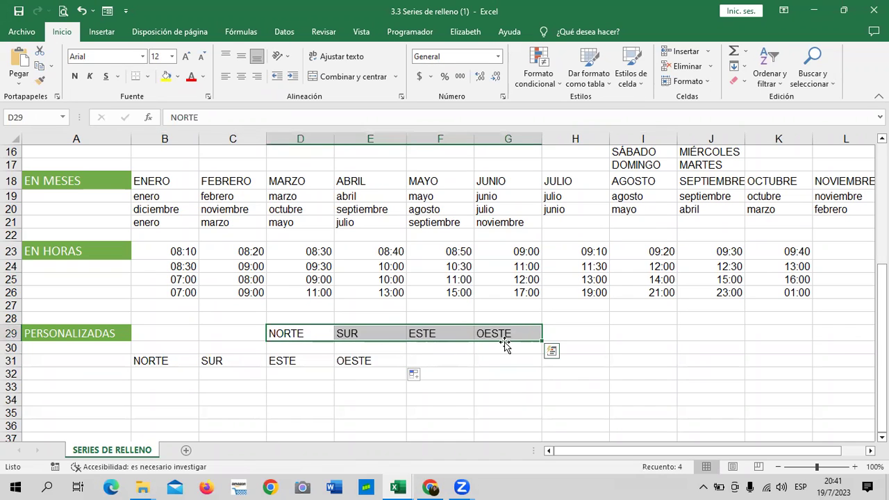
{"action": "left_click", "coordinate": [487, 399]}
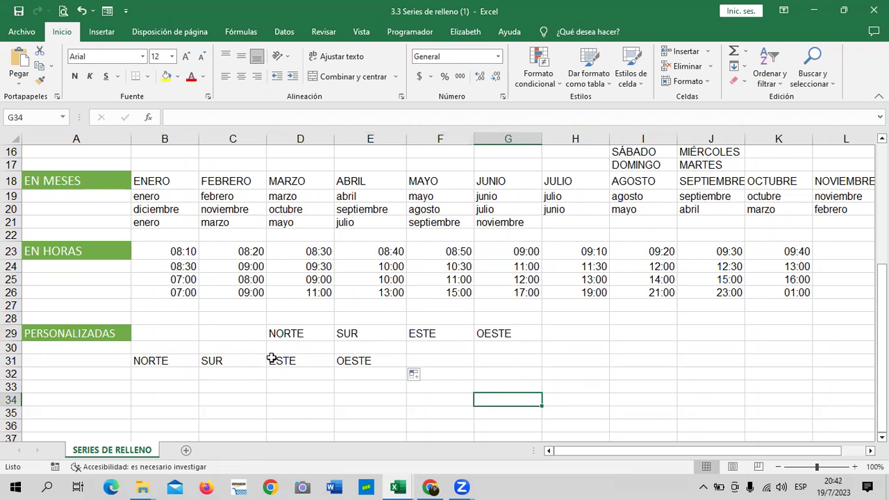
{"action": "scroll", "coordinate": [272, 359], "scroll_direction": "down", "scroll_amount": 1}
{"action": "scroll", "coordinate": [270, 359], "scroll_direction": "down", "scroll_amount": 1}
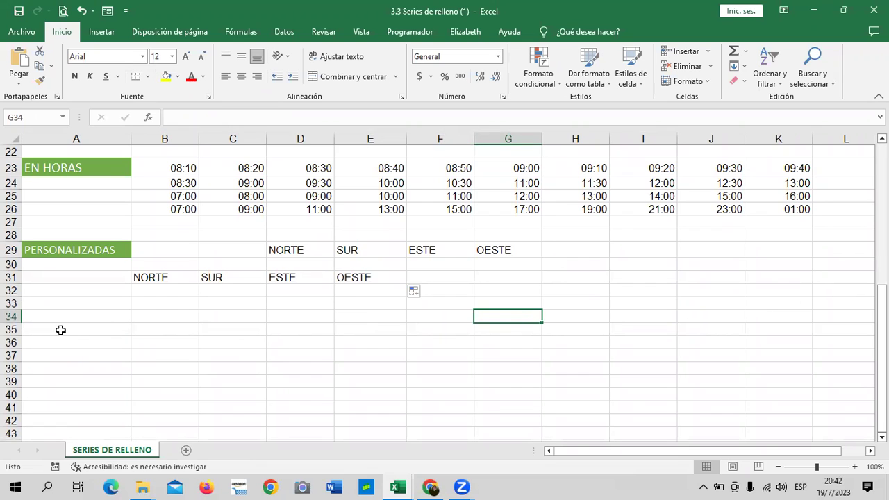
{"action": "left_click_drag", "start_coordinate": [164, 276], "coordinate": [363, 278]}
{"action": "left_click", "coordinate": [309, 357]}
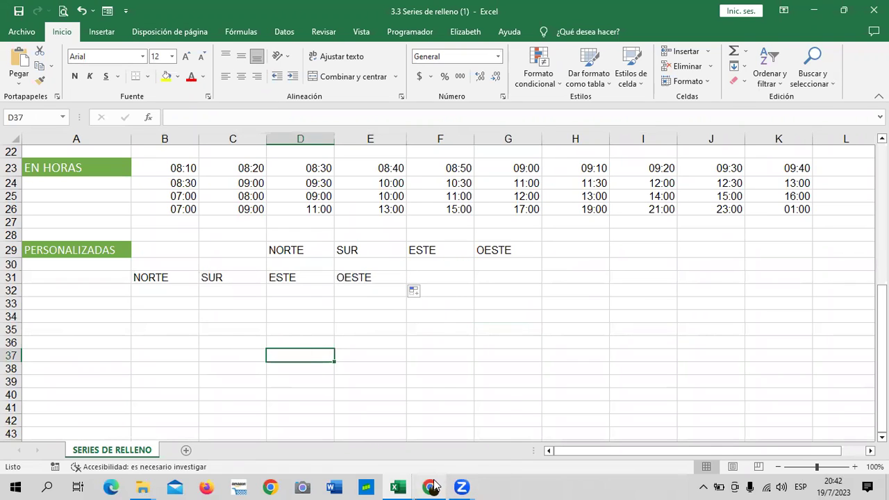
Step: Switch to Chrome and advance to lesson 3.7 Series de relleno
{"action": "mouse_move", "coordinate": [430, 487]}
{"action": "left_click", "coordinate": [433, 470]}
{"action": "scroll", "coordinate": [457, 429], "scroll_direction": "down", "scroll_amount": 2}
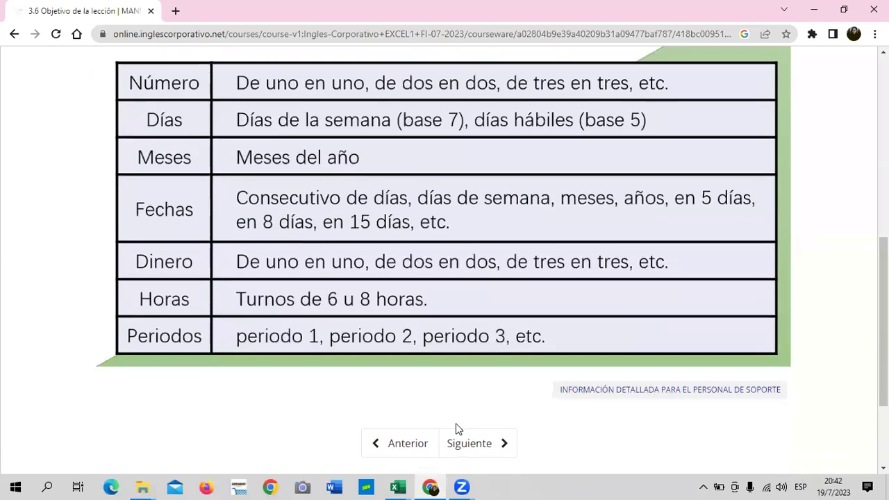
{"action": "left_click", "coordinate": [479, 450]}
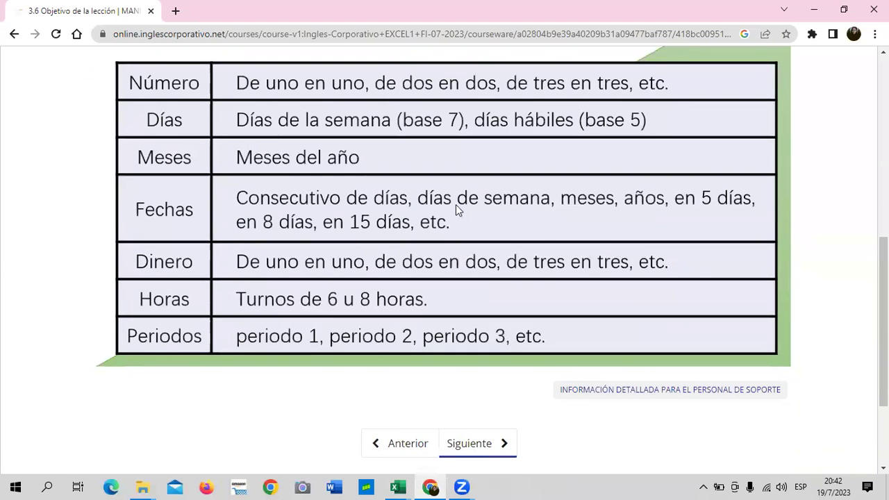
Step: Scroll to the lesson video and start playing it
{"action": "scroll", "coordinate": [460, 292], "scroll_direction": "down", "scroll_amount": 3}
{"action": "scroll", "coordinate": [461, 296], "scroll_direction": "down", "scroll_amount": 1}
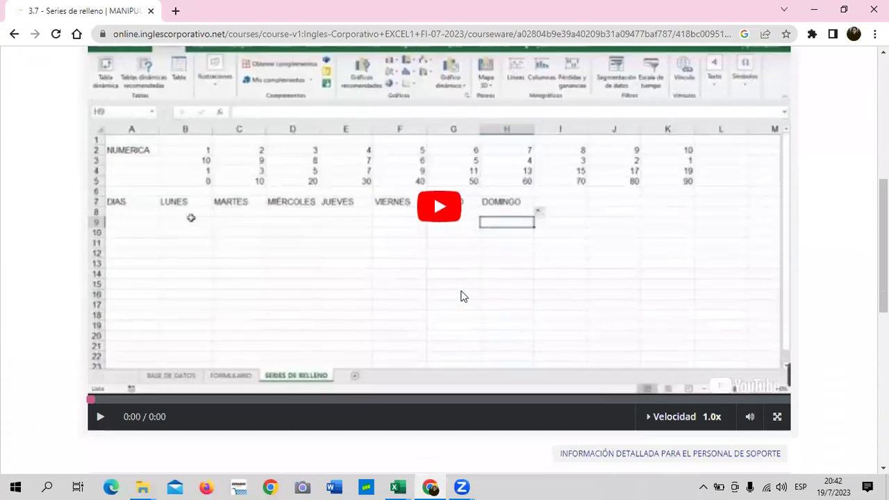
{"action": "scroll", "coordinate": [463, 294], "scroll_direction": "up", "scroll_amount": 1}
{"action": "scroll", "coordinate": [462, 294], "scroll_direction": "down", "scroll_amount": 1}
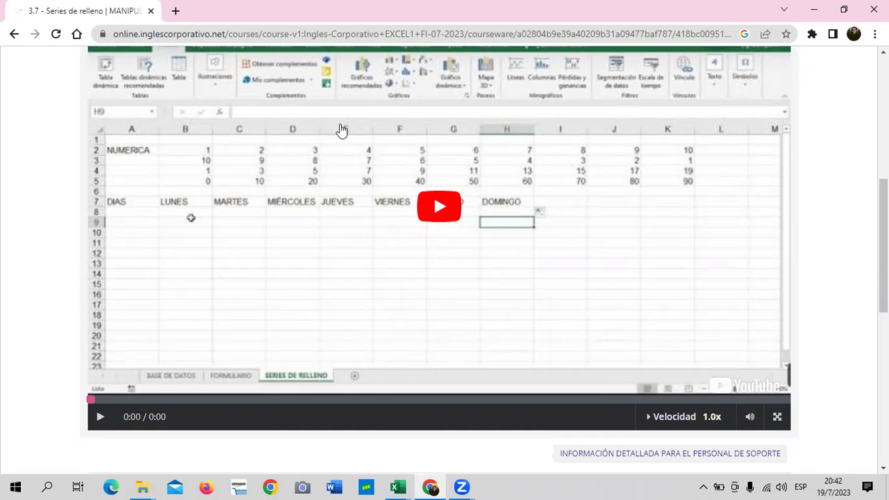
{"action": "scroll", "coordinate": [275, 129], "scroll_direction": "up", "scroll_amount": 1}
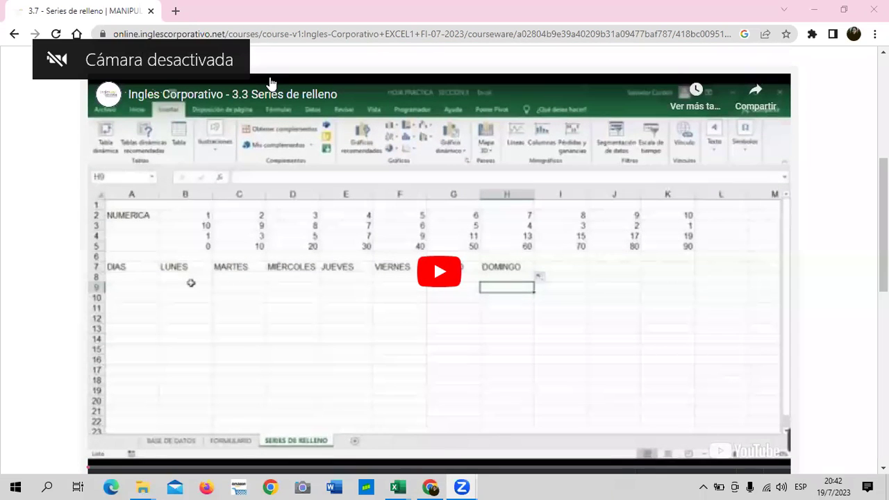
{"action": "left_click", "coordinate": [442, 267]}
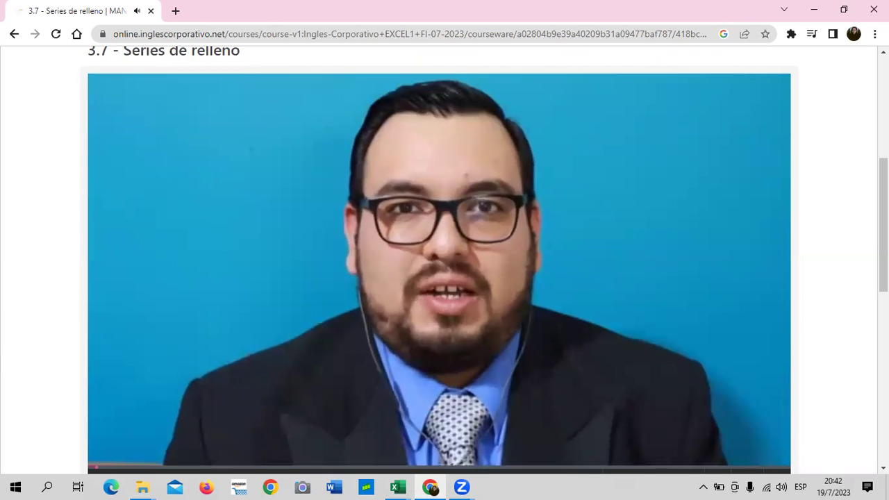
{"action": "scroll", "coordinate": [445, 264], "scroll_direction": "down", "scroll_amount": 1}
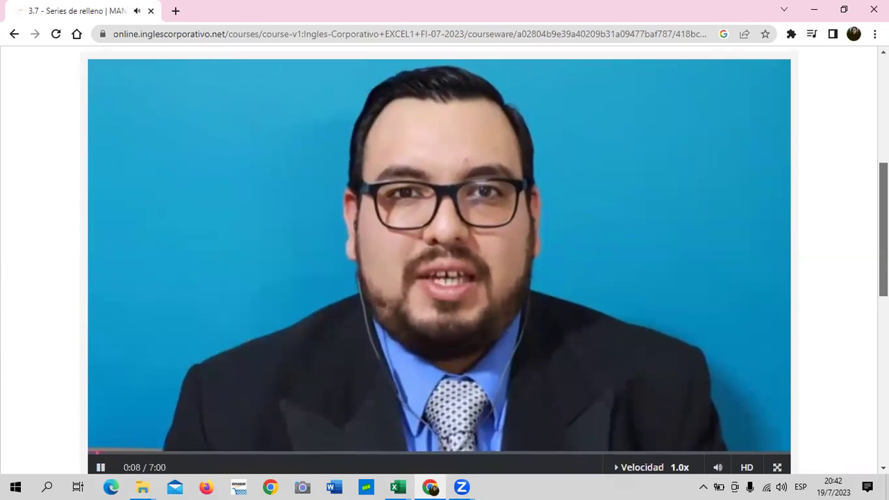
{"action": "scroll", "coordinate": [444, 264], "scroll_direction": "up", "scroll_amount": 1}
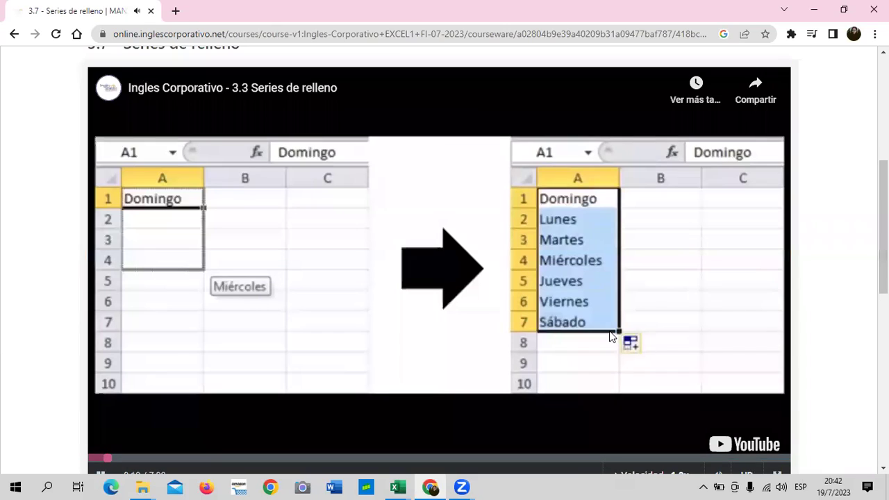
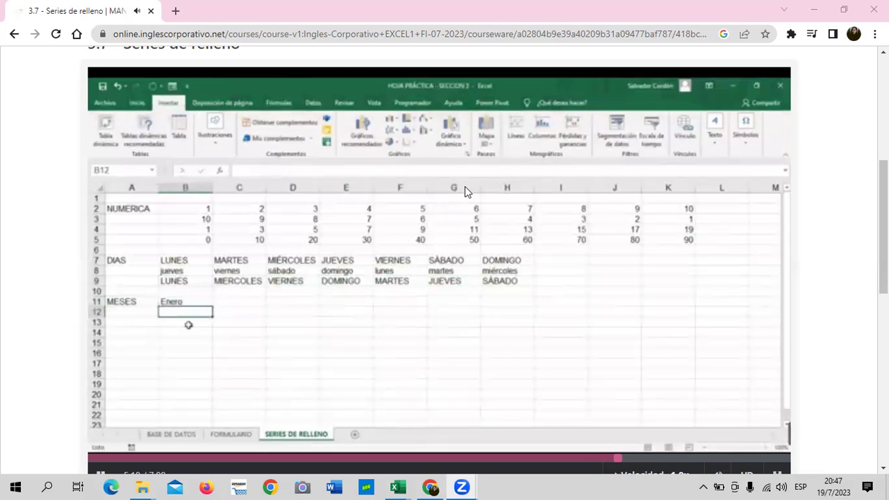
Step: Scroll down the course page while the Series de relleno lesson video plays to its end
{"action": "scroll", "coordinate": [465, 186], "scroll_direction": "down", "scroll_amount": 1}
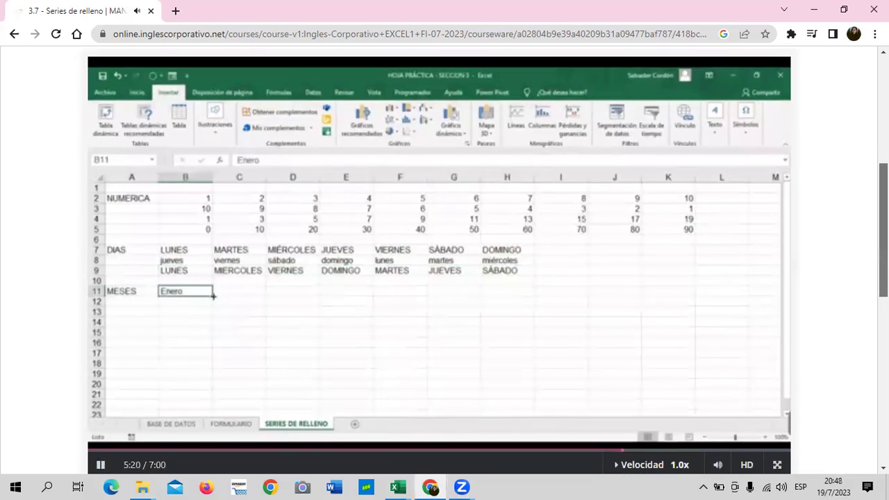
{"action": "scroll", "coordinate": [444, 278], "scroll_direction": "down", "scroll_amount": 1}
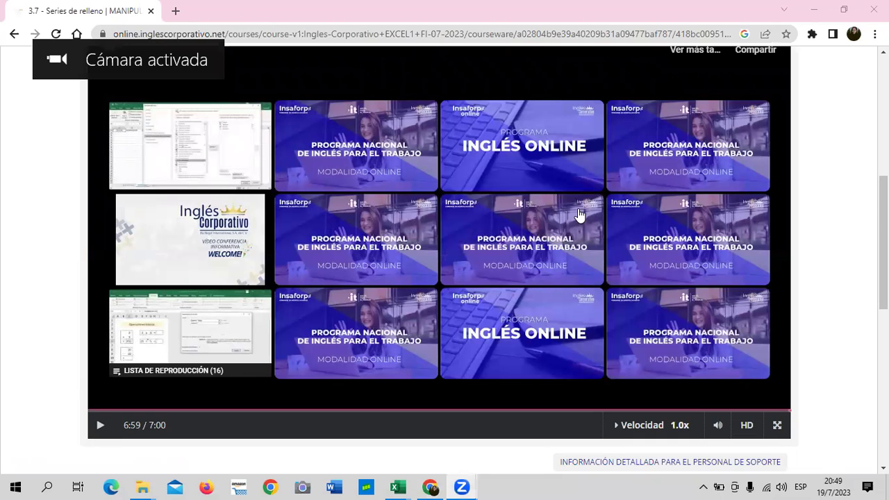
Step: Scroll the Inglés Corporativo course page up and down around the finished lesson video
{"action": "scroll", "coordinate": [577, 212], "scroll_direction": "down", "scroll_amount": 2}
{"action": "scroll", "coordinate": [573, 204], "scroll_direction": "up", "scroll_amount": 2}
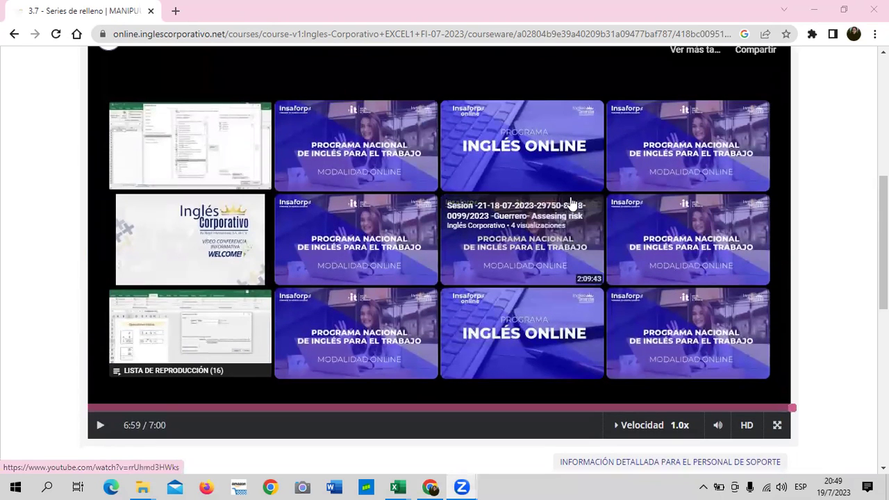
{"action": "scroll", "coordinate": [570, 203], "scroll_direction": "up", "scroll_amount": 2}
{"action": "scroll", "coordinate": [566, 97], "scroll_direction": "down", "scroll_amount": 3}
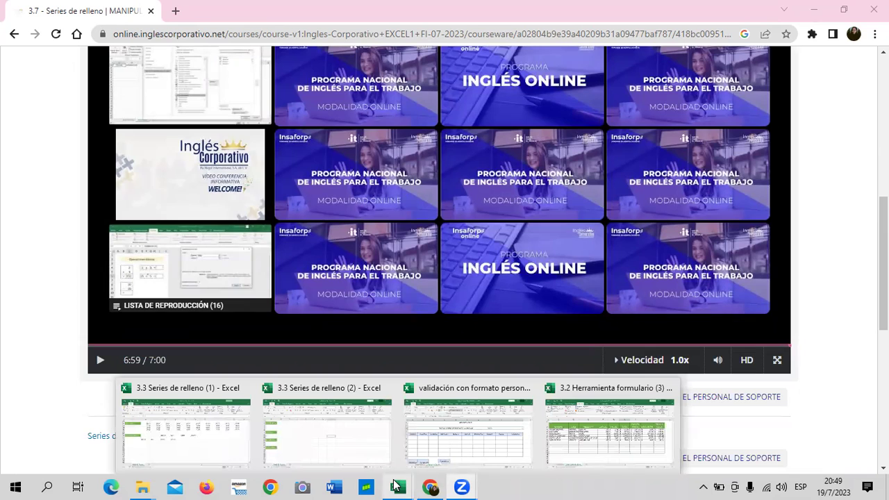
{"action": "mouse_move", "coordinate": [396, 486]}
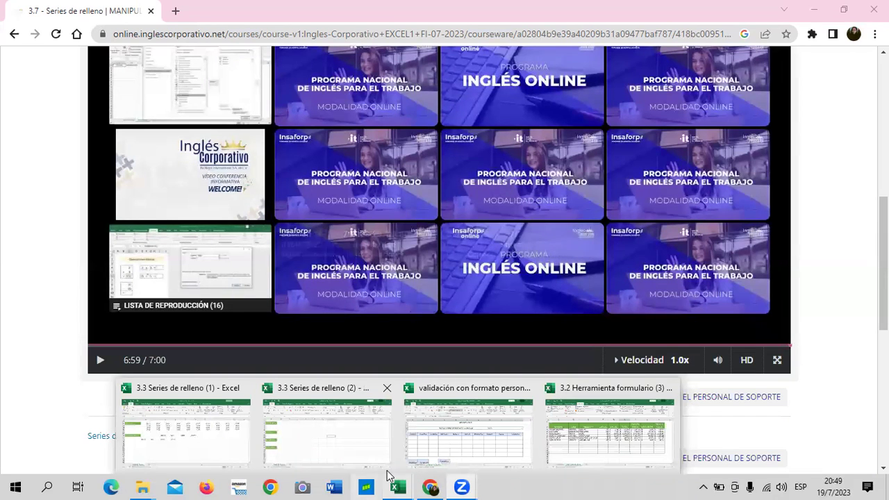
Step: Switch to the 3.3 Series de relleno (1) workbook and select cell B33
{"action": "left_click", "coordinate": [219, 436]}
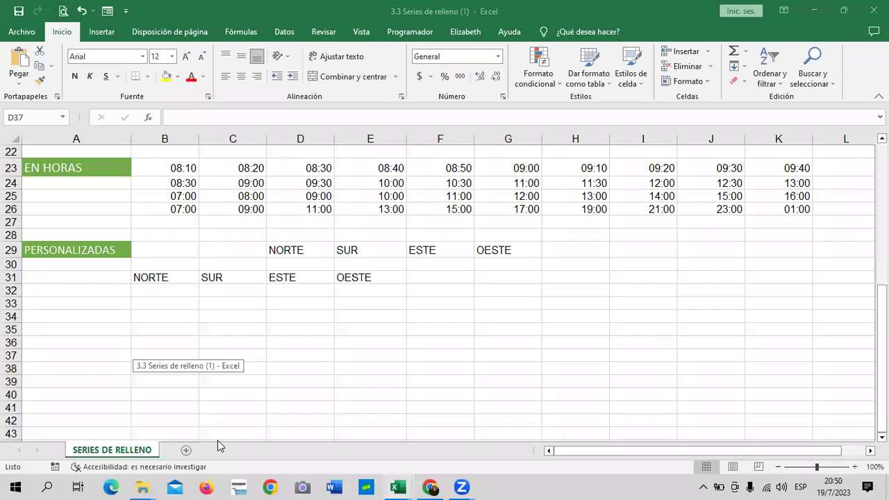
{"action": "left_click", "coordinate": [611, 292]}
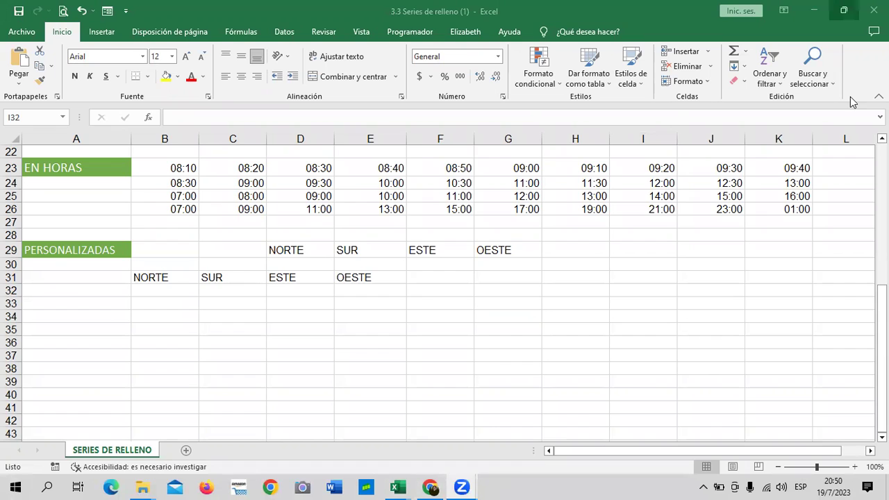
{"action": "left_click", "coordinate": [184, 295]}
{"action": "left_click", "coordinate": [158, 305]}
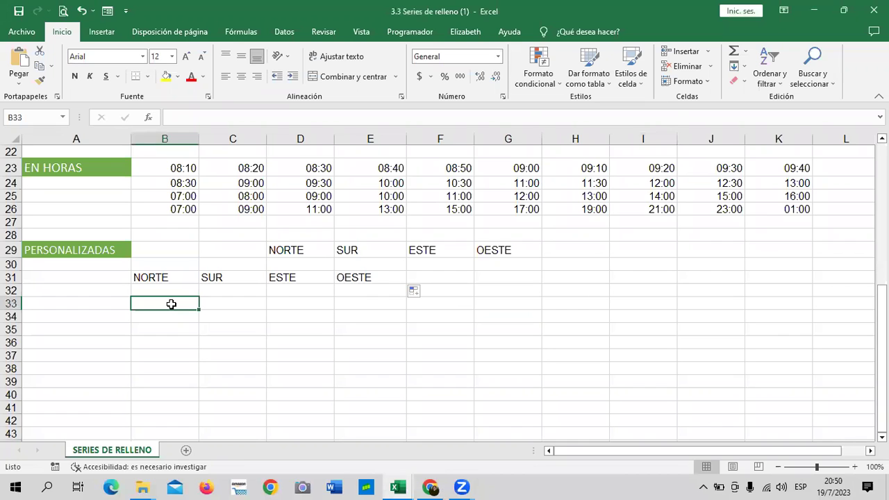
Step: Clear NORTE, SUR, ESTE, OESTE from D29:G29, then reselect B33
{"action": "left_click_drag", "start_coordinate": [270, 244], "coordinate": [497, 251]}
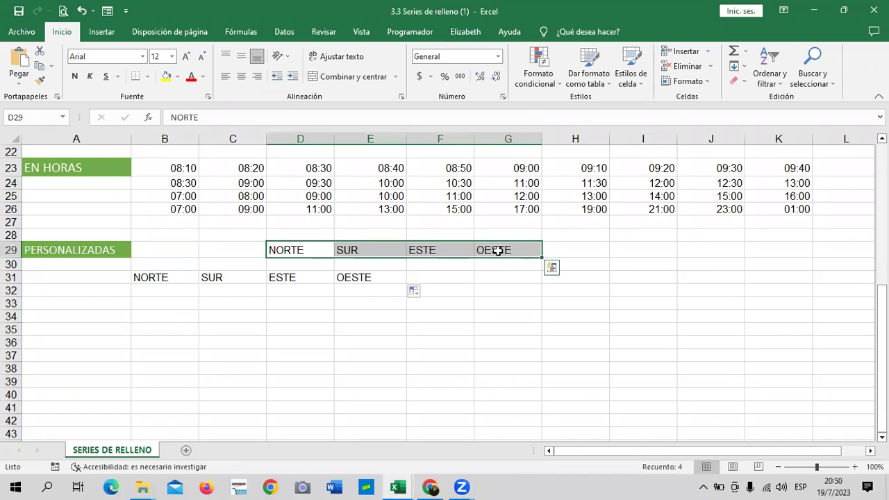
{"action": "key", "text": "Delete"}
{"action": "left_click", "coordinate": [189, 278]}
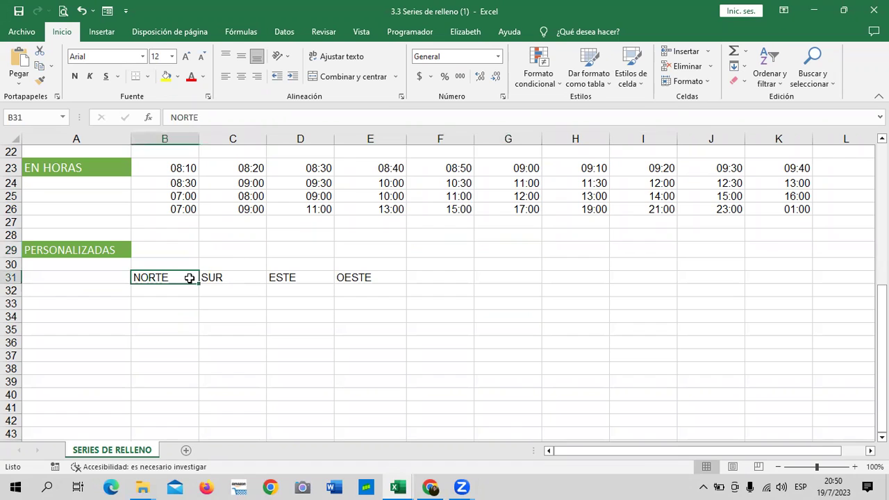
{"action": "left_click", "coordinate": [176, 300]}
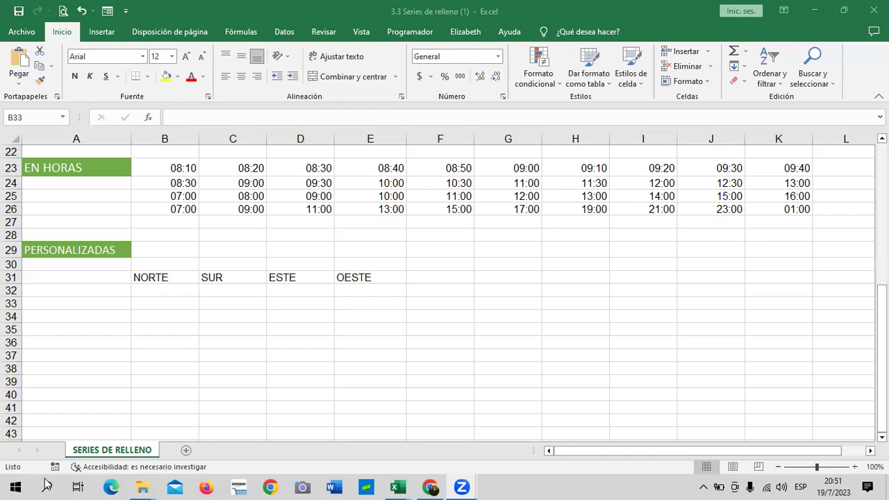
{"action": "left_click", "coordinate": [170, 299]}
Step: Enter CODIGO in A33 and NOMBRES in B33
{"action": "left_click", "coordinate": [173, 306]}
{"action": "type", "text": "NOMBRE"}
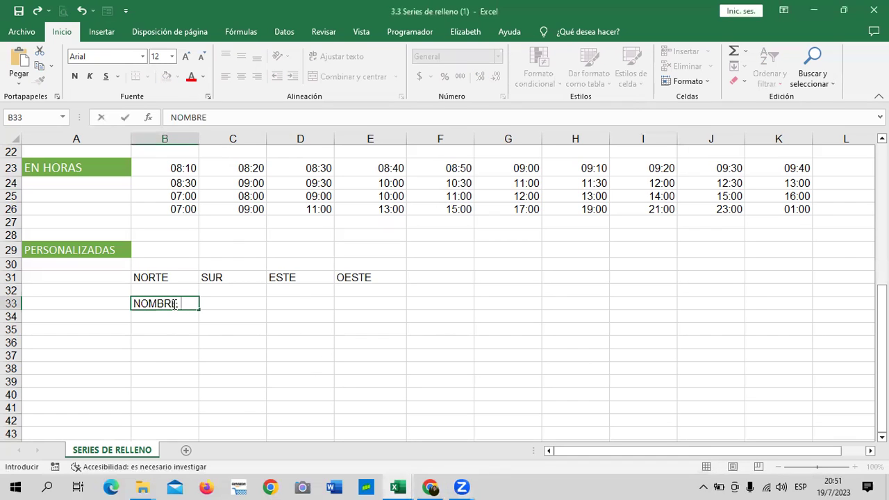
{"action": "key", "text": "Tab"}
{"action": "left_click", "coordinate": [116, 301]}
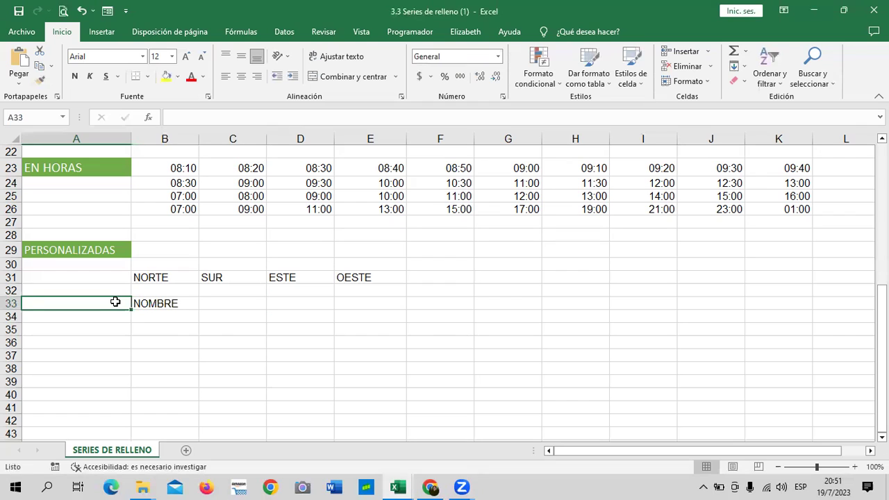
{"action": "type", "text": "CODIGO"}
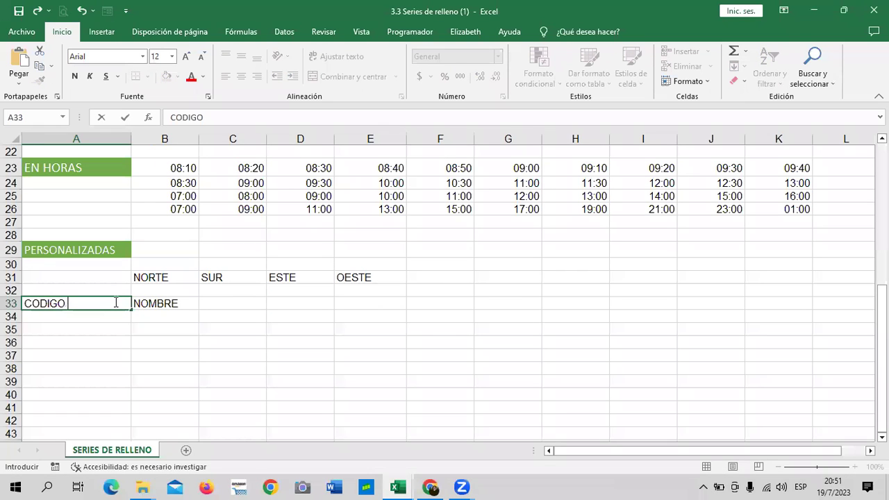
{"action": "key", "text": "Tab"}
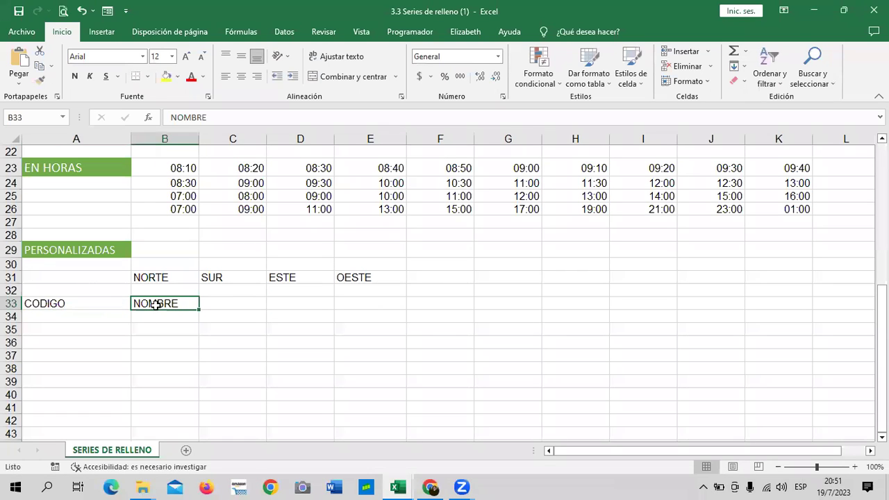
{"action": "left_click", "coordinate": [232, 116]}
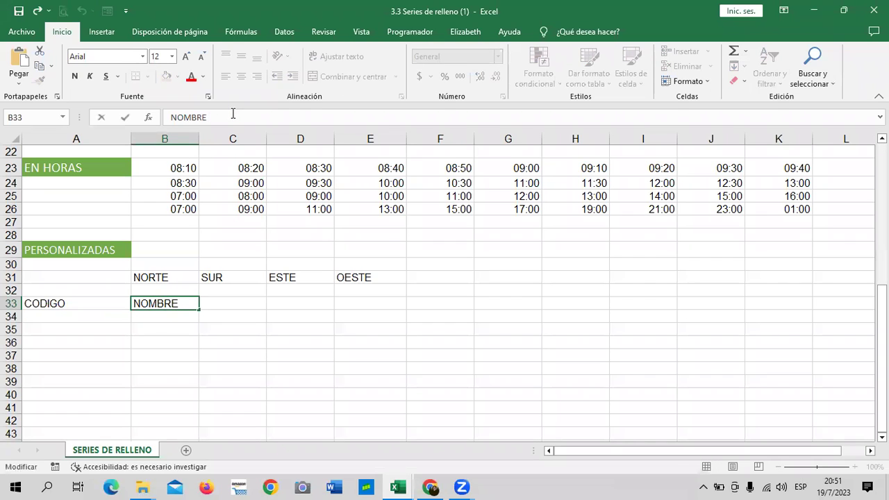
{"action": "type", "text": "S"}
{"action": "left_click", "coordinate": [97, 303]}
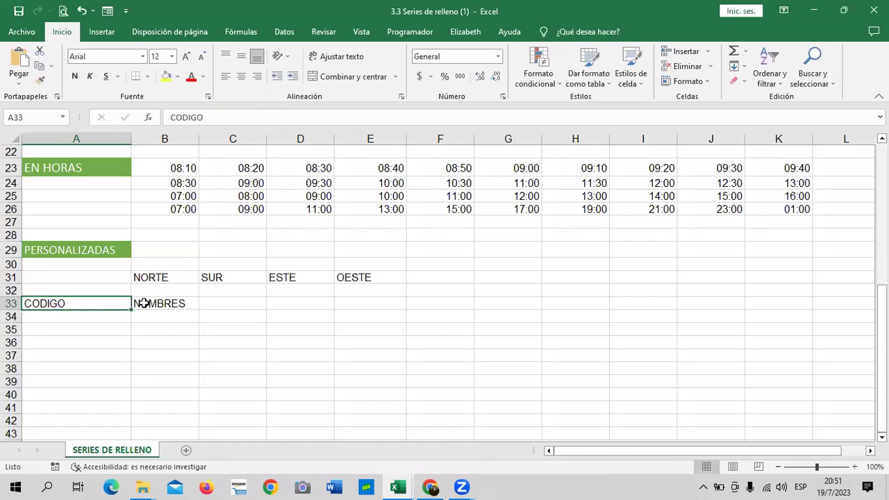
Step: Enter SERIE in C33 and PRODUCTOS in D33, widening column D to fit
{"action": "left_click", "coordinate": [148, 302]}
{"action": "left_click", "coordinate": [233, 303]}
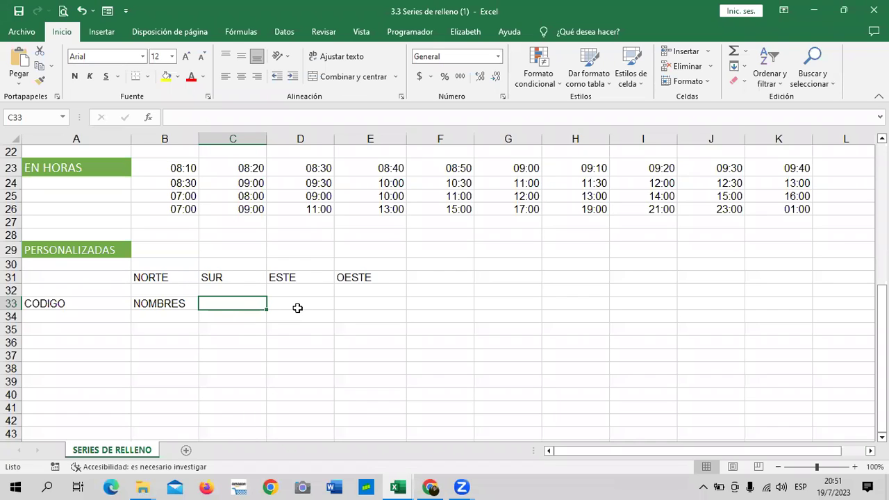
{"action": "type", "text": "SERIE"}
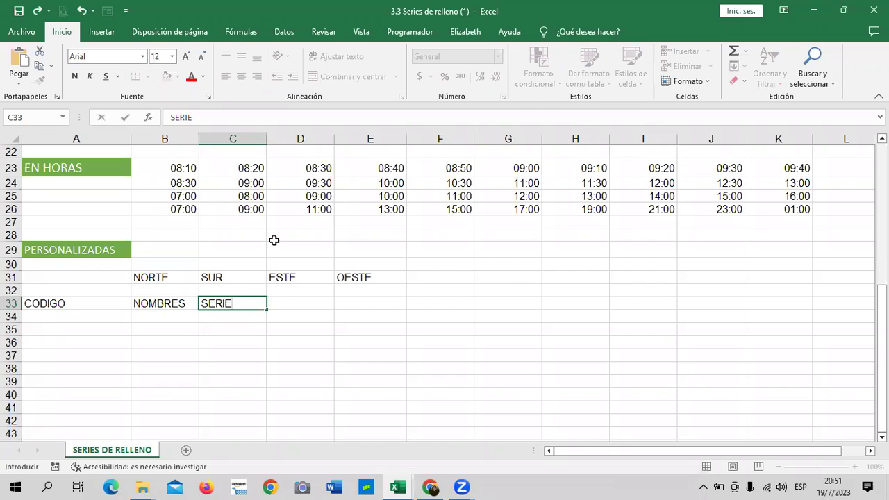
{"action": "key", "text": "Tab"}
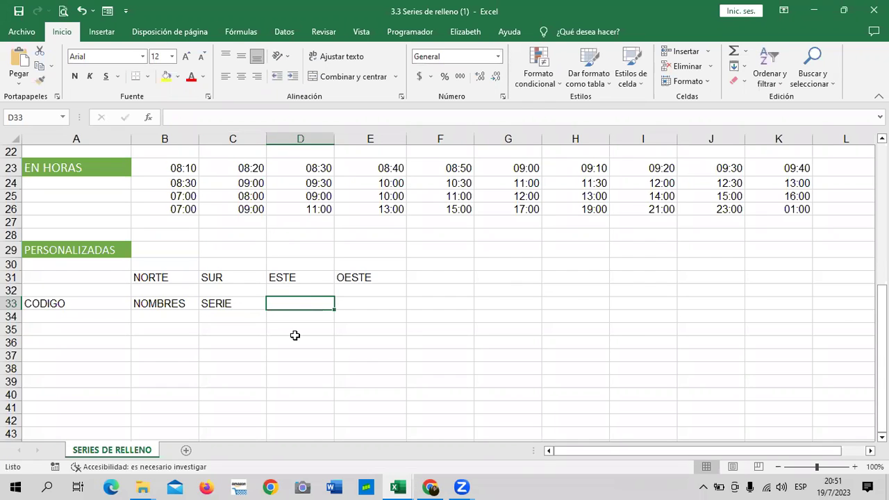
{"action": "type", "text": "PRI"}
{"action": "type", "text": "ODUCTOS"}
{"action": "key", "text": "Return"}
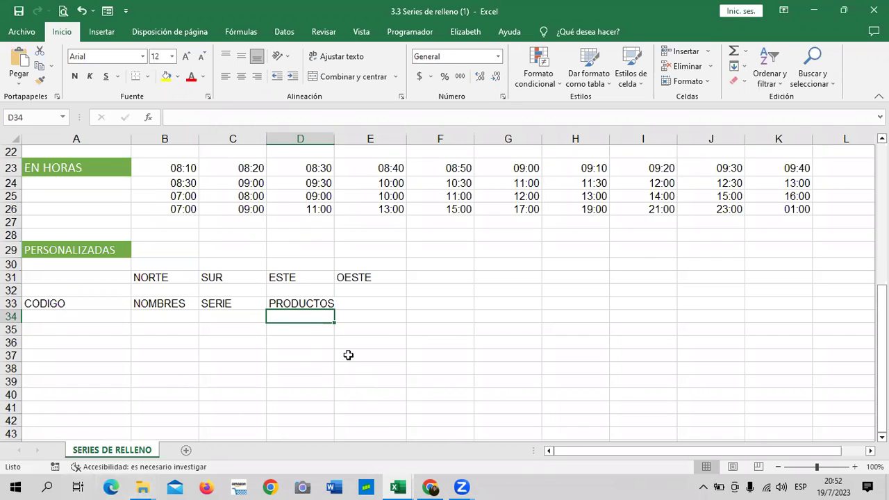
{"action": "left_click", "coordinate": [388, 307]}
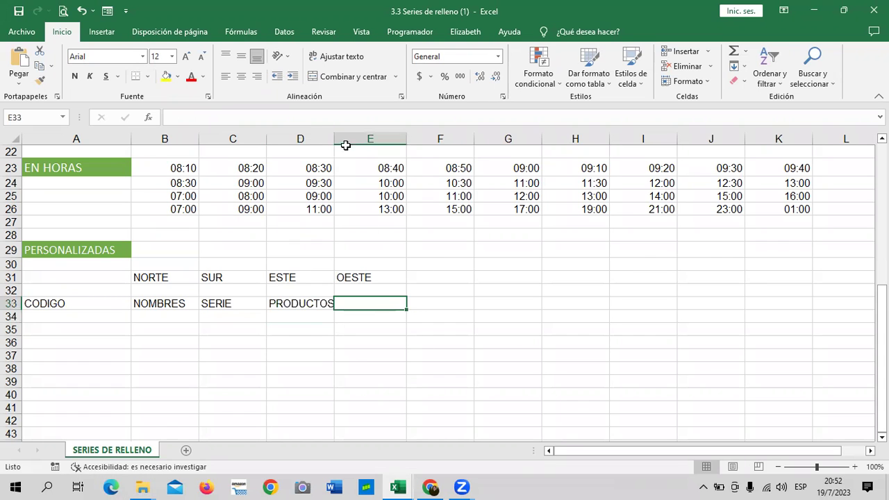
{"action": "left_click_drag", "start_coordinate": [335, 138], "coordinate": [340, 137]}
{"action": "left_click", "coordinate": [474, 313]}
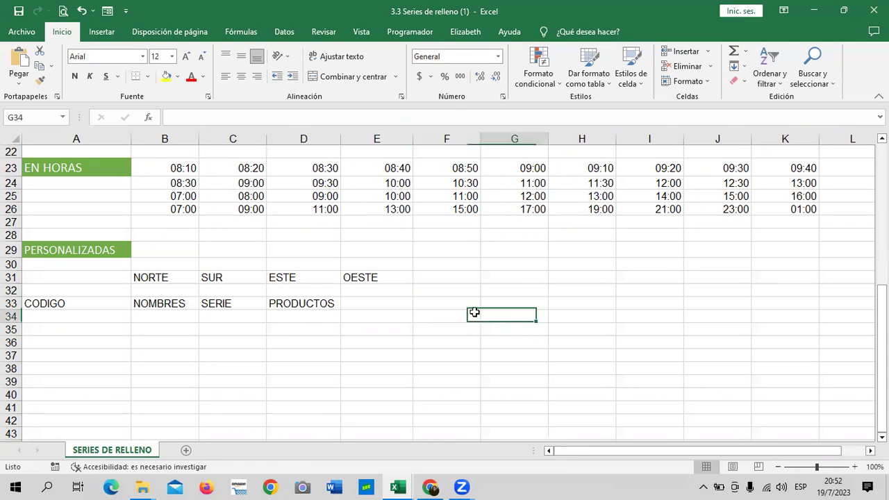
{"action": "left_click", "coordinate": [396, 303]}
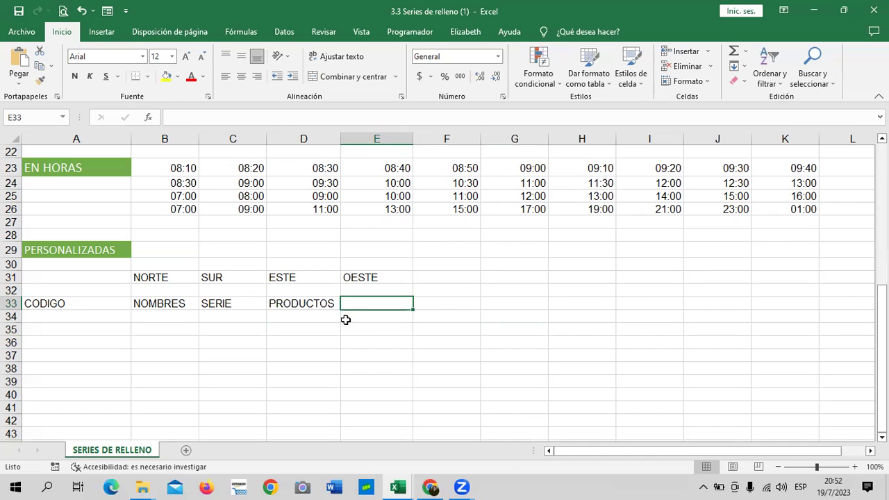
Step: Enter CANTIDAD, VENCIMIENTO and MINUTOS in E33:G33, widening column F for VENCIMIENTO
{"action": "type", "text": "CANTIDAD"}
{"action": "key", "text": "Return"}
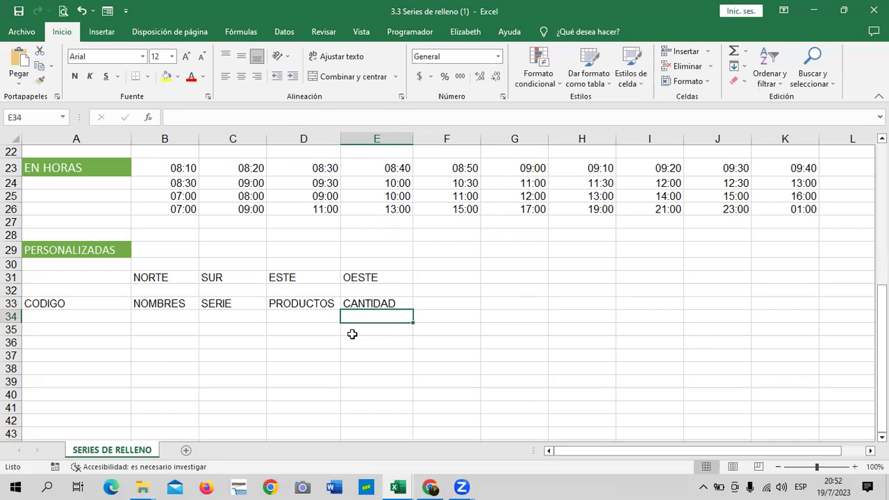
{"action": "left_click", "coordinate": [431, 305]}
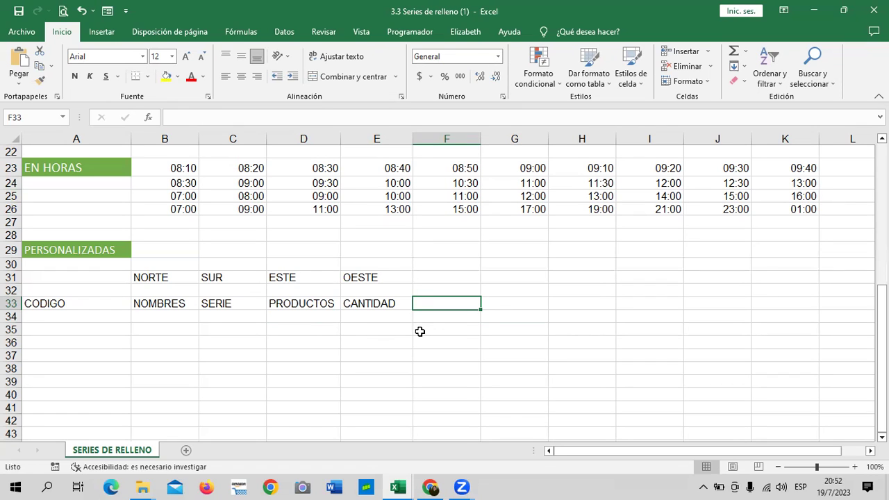
{"action": "type", "text": "VENCIMIENTO"}
{"action": "key", "text": "Return"}
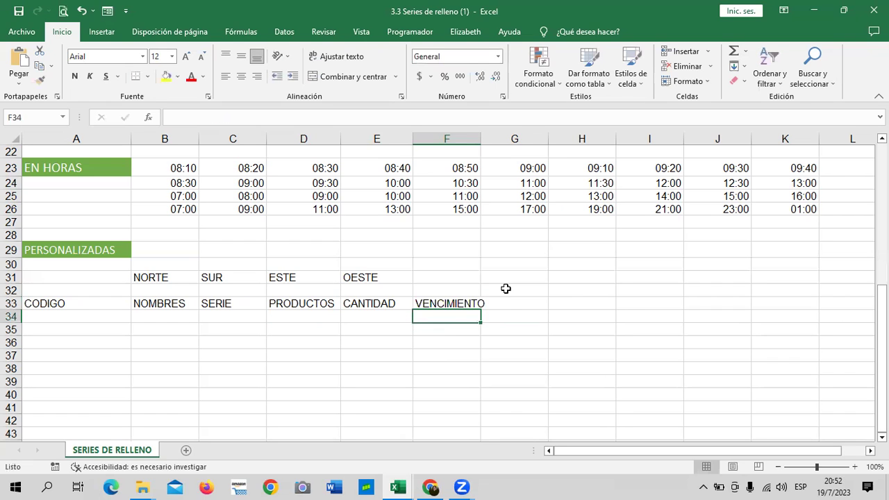
{"action": "left_click", "coordinate": [508, 299]}
{"action": "left_click_drag", "start_coordinate": [480, 139], "coordinate": [488, 139]}
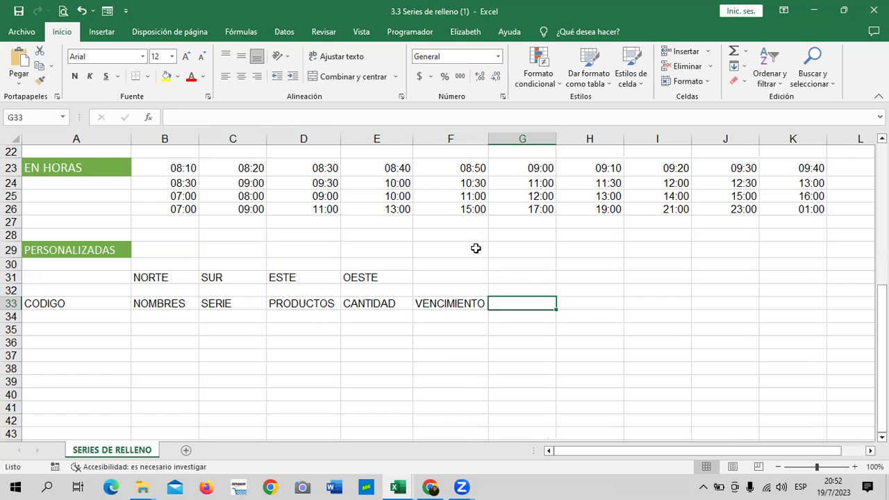
{"action": "type", "text": "MINUTOS"}
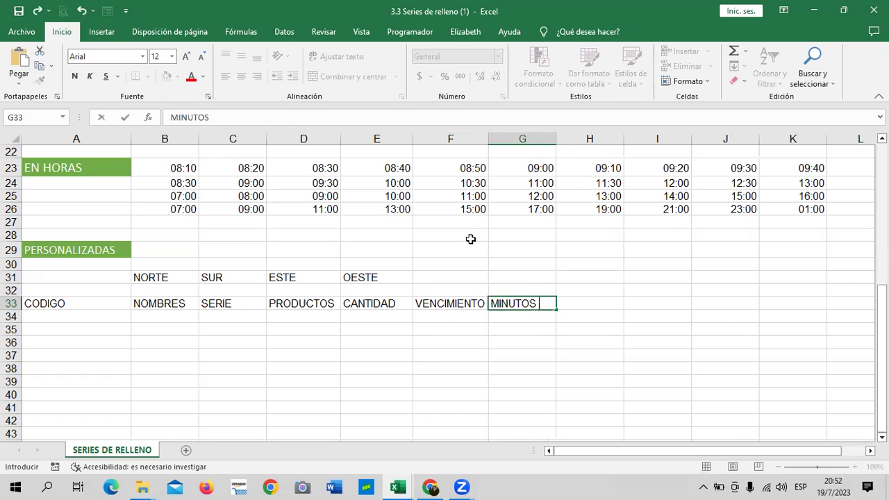
{"action": "key", "text": "Return"}
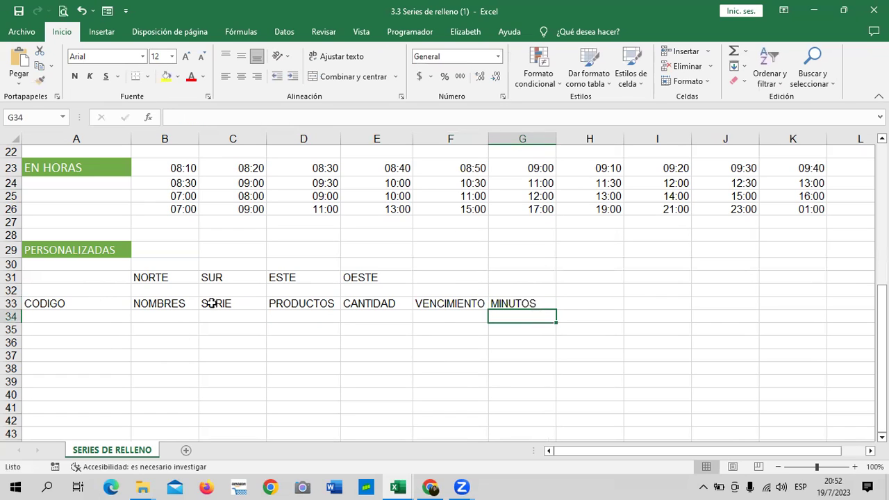
Step: Enter NUMERO DE LOTE, EXISTENCIAS and TURNO in H33:J33, widening columns H and I
{"action": "left_click", "coordinate": [566, 305]}
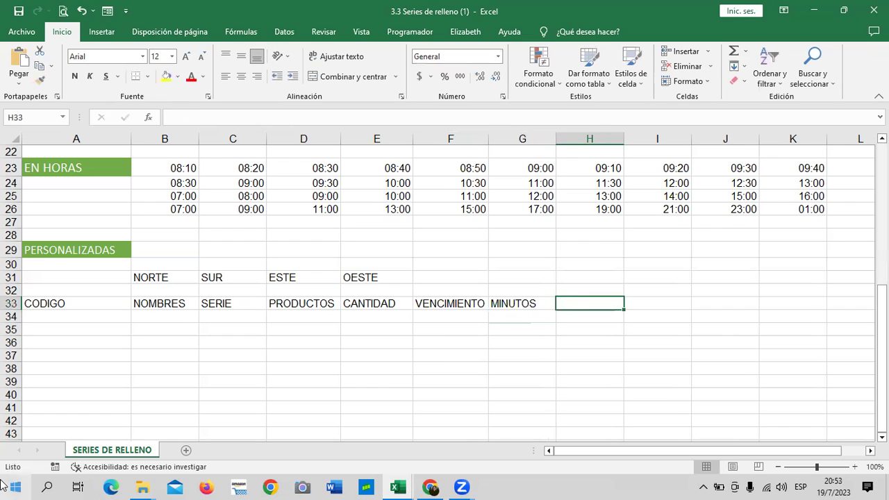
{"action": "type", "text": "NUMERO DE LOTE"}
{"action": "key", "text": "Return"}
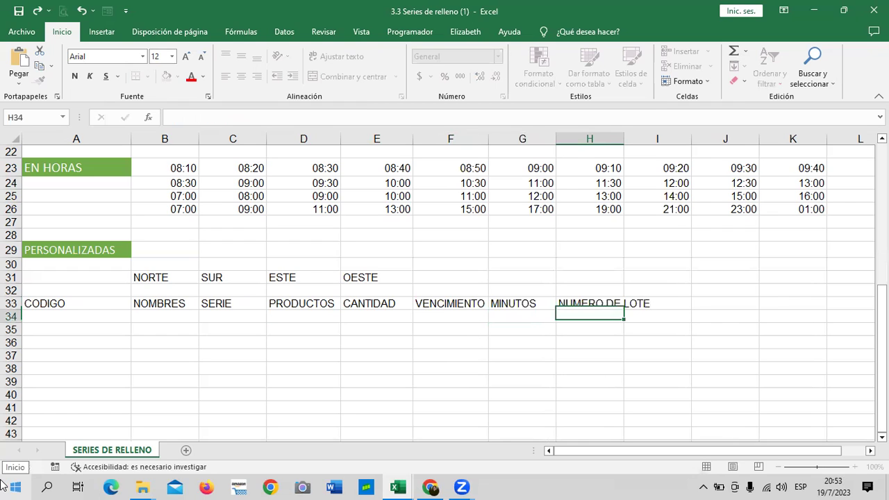
{"action": "left_click_drag", "start_coordinate": [623, 135], "coordinate": [661, 135]}
{"action": "left_click", "coordinate": [678, 300]}
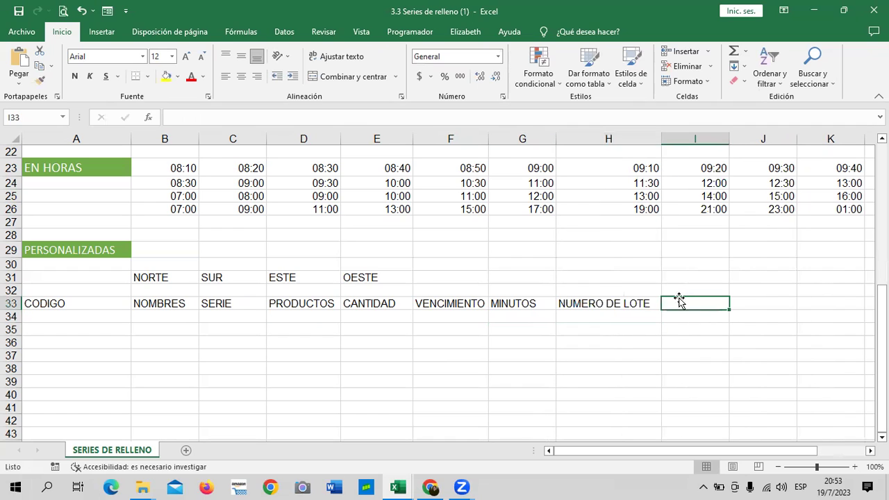
{"action": "type", "text": "EXIS"}
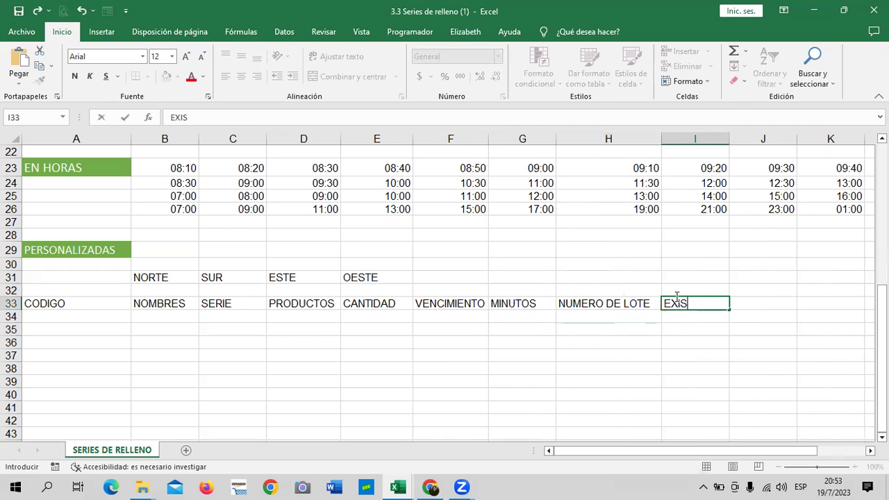
{"action": "type", "text": "TENCIA"}
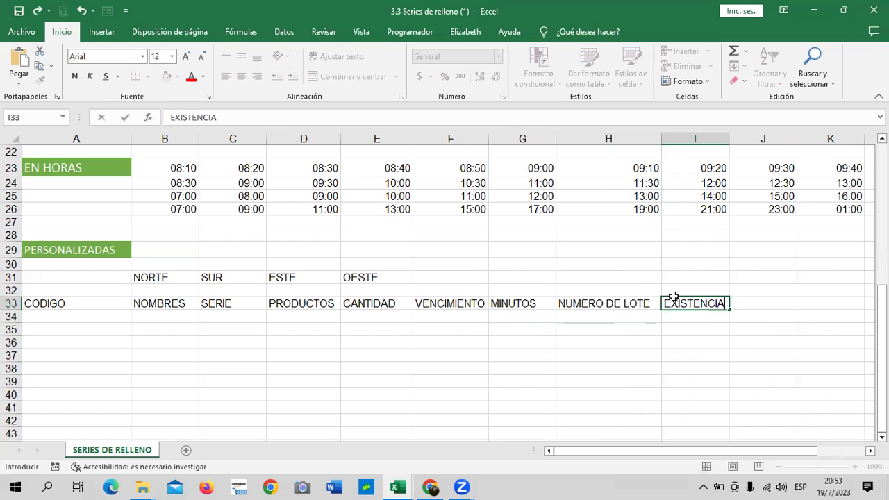
{"action": "type", "text": "S"}
{"action": "key", "text": "Return"}
{"action": "left_click", "coordinate": [758, 301]}
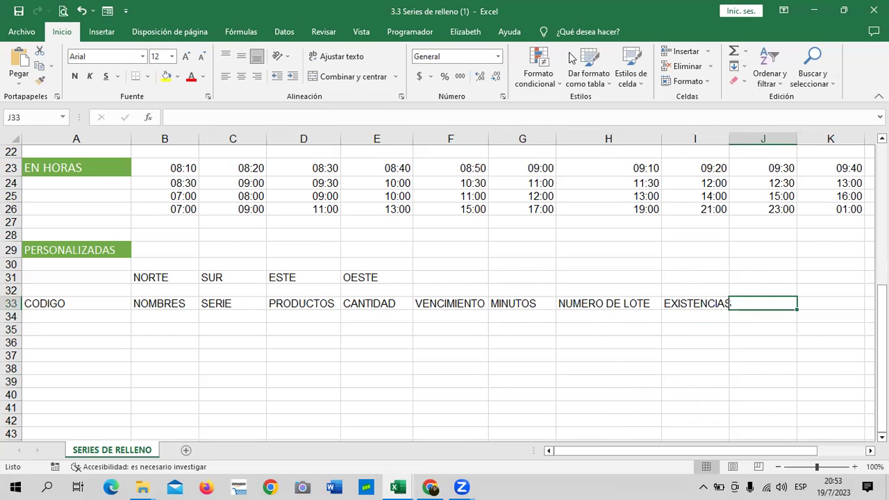
{"action": "left_click_drag", "start_coordinate": [729, 139], "coordinate": [740, 139]}
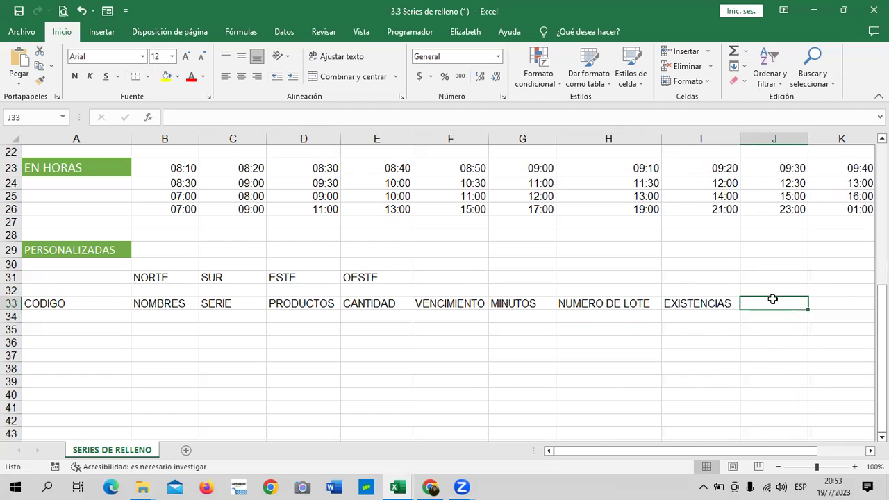
{"action": "type", "text": "TURNO"}
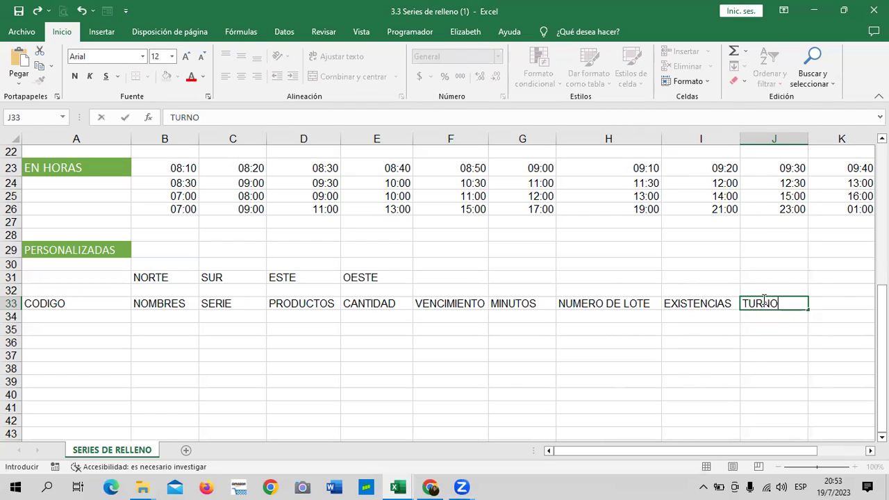
{"action": "key", "text": "Return"}
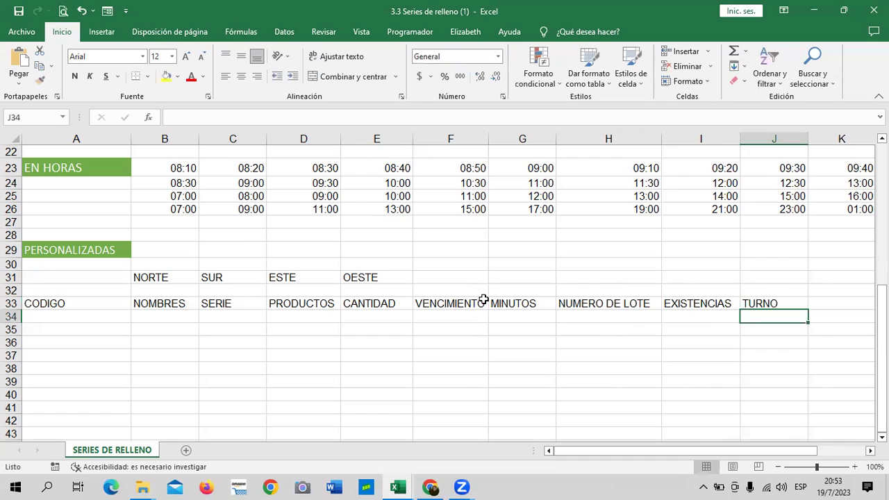
Step: Select the ten header cells A33:J33
{"action": "left_click", "coordinate": [86, 303]}
{"action": "left_click", "coordinate": [160, 303]}
{"action": "left_click", "coordinate": [237, 304]}
{"action": "left_click", "coordinate": [323, 303]}
{"action": "left_click", "coordinate": [389, 303]}
{"action": "left_click", "coordinate": [458, 303]}
{"action": "left_click", "coordinate": [527, 303]}
{"action": "left_click", "coordinate": [638, 303]}
{"action": "left_click", "coordinate": [683, 305]}
{"action": "left_click", "coordinate": [768, 305]}
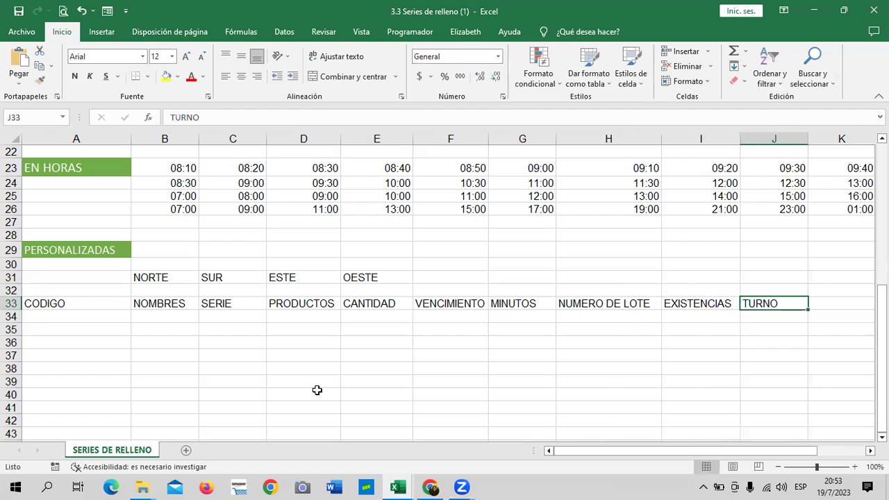
{"action": "left_click_drag", "start_coordinate": [347, 386], "coordinate": [306, 382]}
{"action": "left_click_drag", "start_coordinate": [114, 303], "coordinate": [762, 304]}
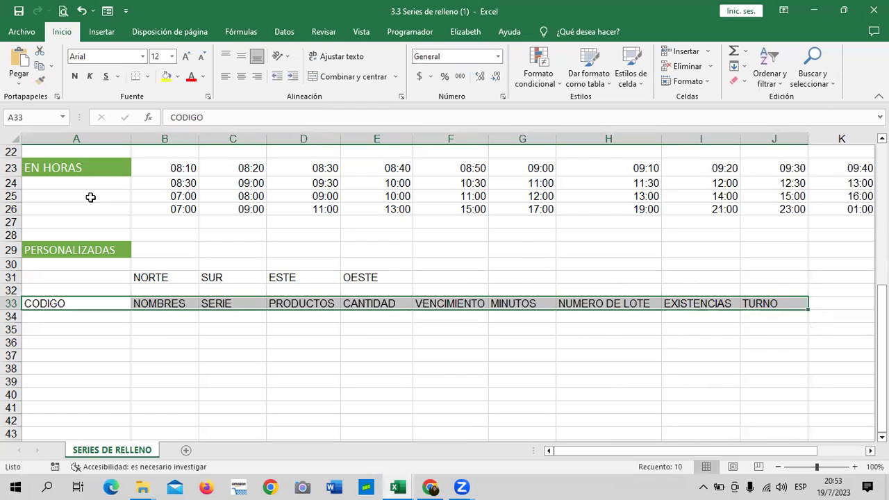
Step: From Excel Options > Avanzadas, open Modificar listas personalizadas with $A$33:$J$33 as import range
{"action": "left_click", "coordinate": [126, 11]}
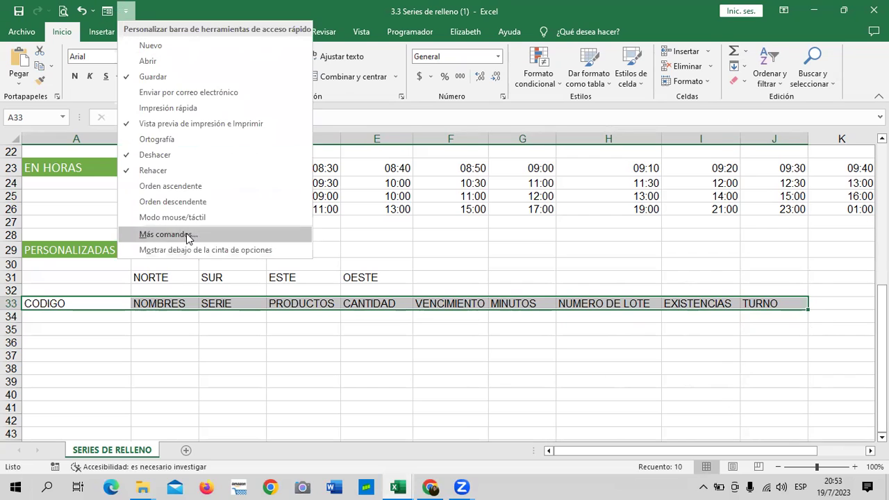
{"action": "left_click", "coordinate": [186, 233]}
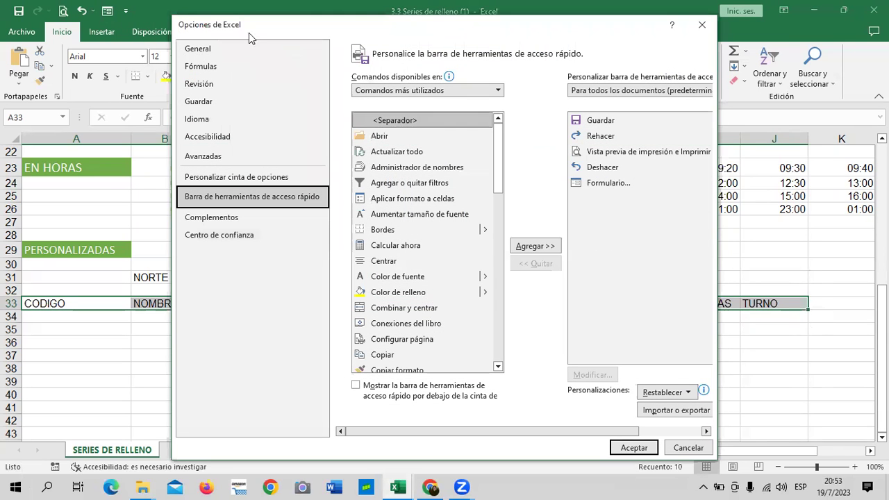
{"action": "left_click", "coordinate": [239, 164]}
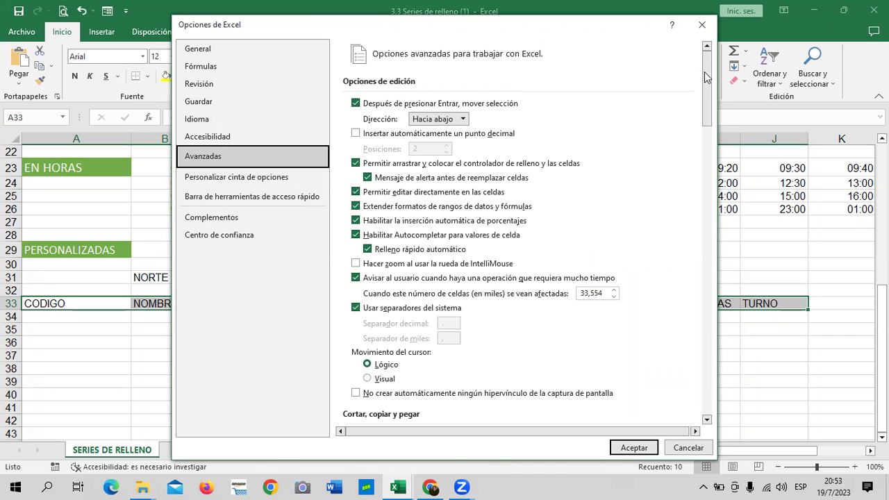
{"action": "left_click_drag", "start_coordinate": [703, 72], "coordinate": [697, 387]}
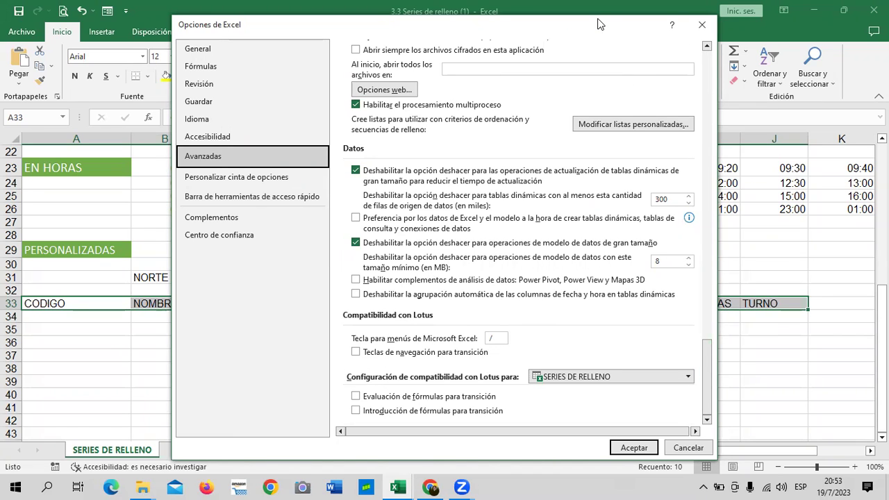
{"action": "left_click_drag", "start_coordinate": [595, 25], "coordinate": [400, 25]}
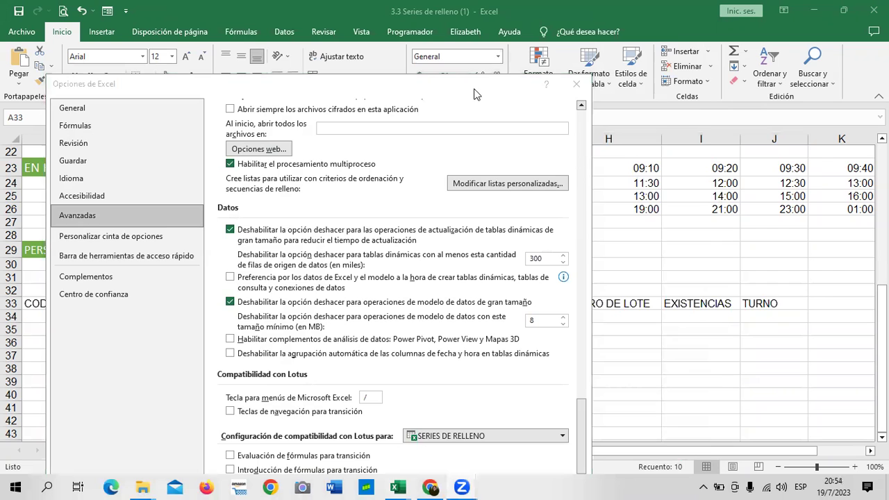
{"action": "left_click_drag", "start_coordinate": [453, 89], "coordinate": [557, 69]}
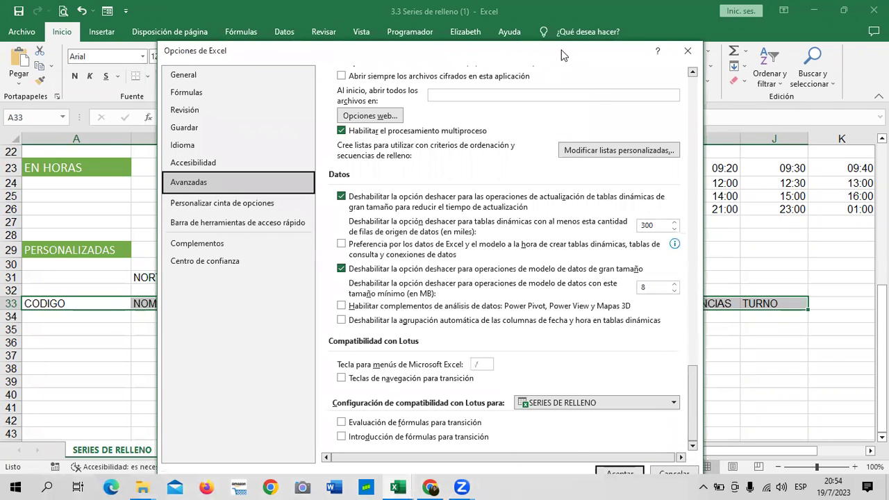
{"action": "left_click_drag", "start_coordinate": [562, 55], "coordinate": [563, 26]}
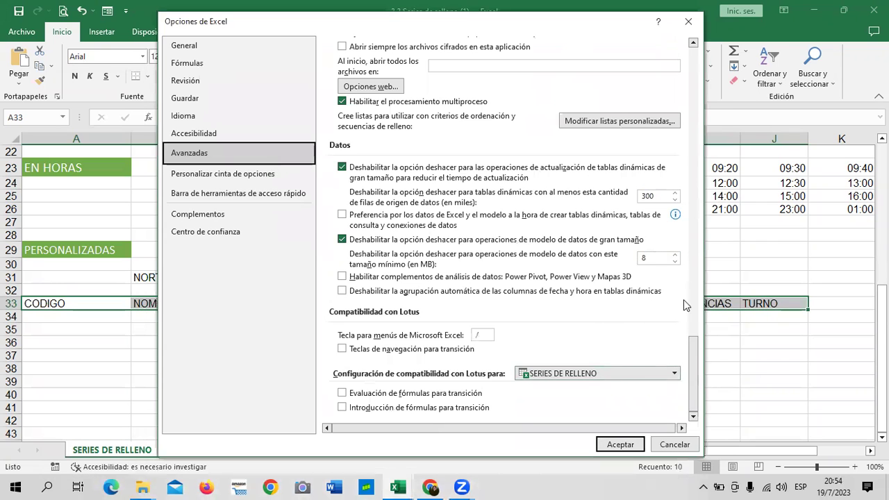
{"action": "left_click", "coordinate": [628, 373]}
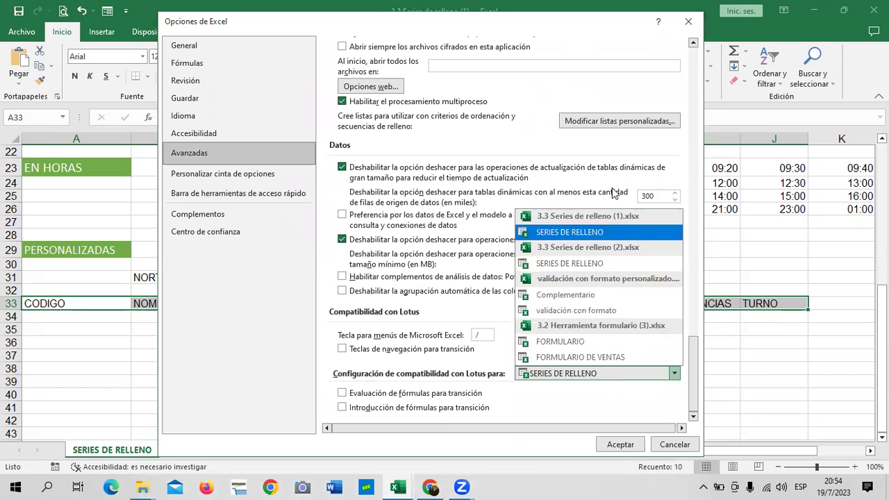
{"action": "left_click", "coordinate": [622, 407]}
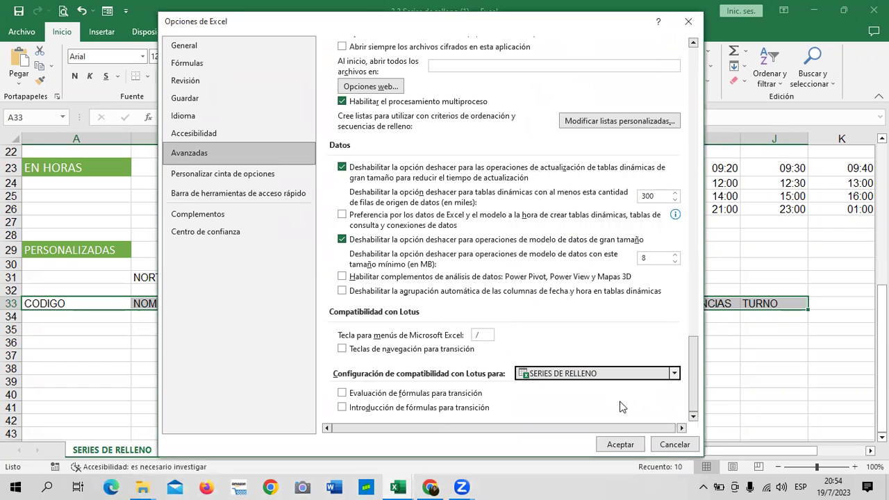
{"action": "left_click", "coordinate": [632, 121]}
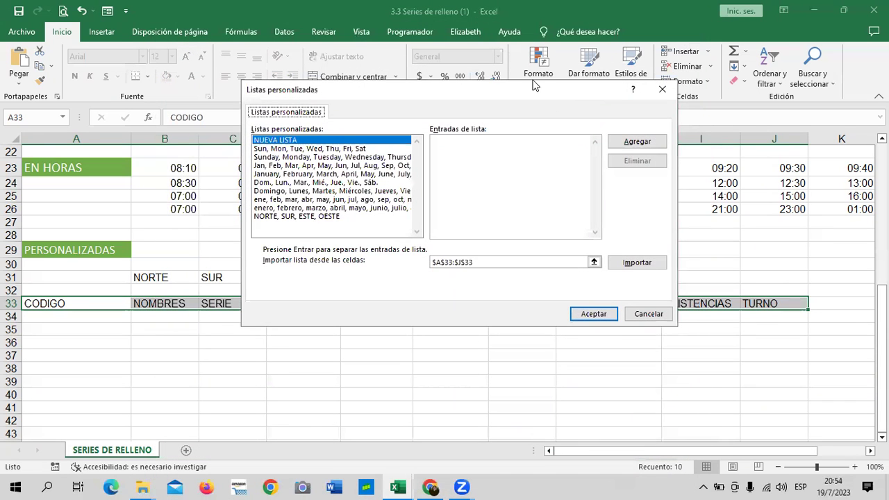
Step: Import $A$33:$J$33 as a new custom list and accept both options dialogs
{"action": "left_click", "coordinate": [508, 256]}
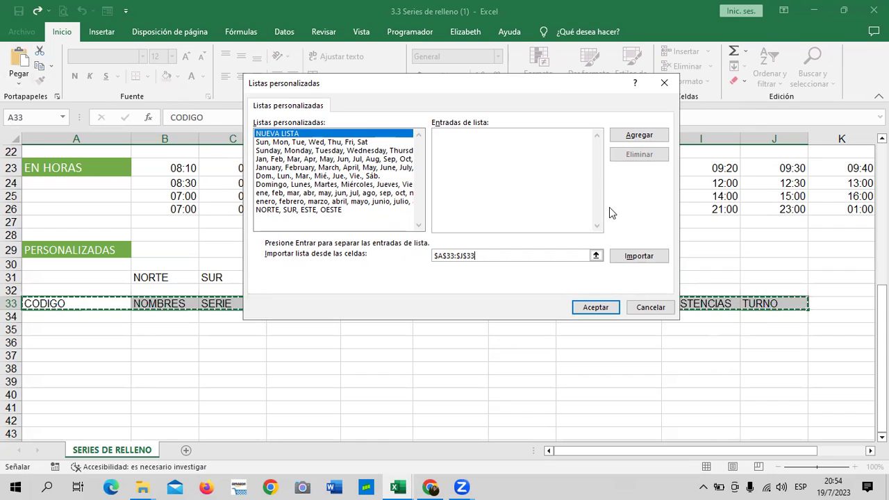
{"action": "left_click", "coordinate": [636, 255]}
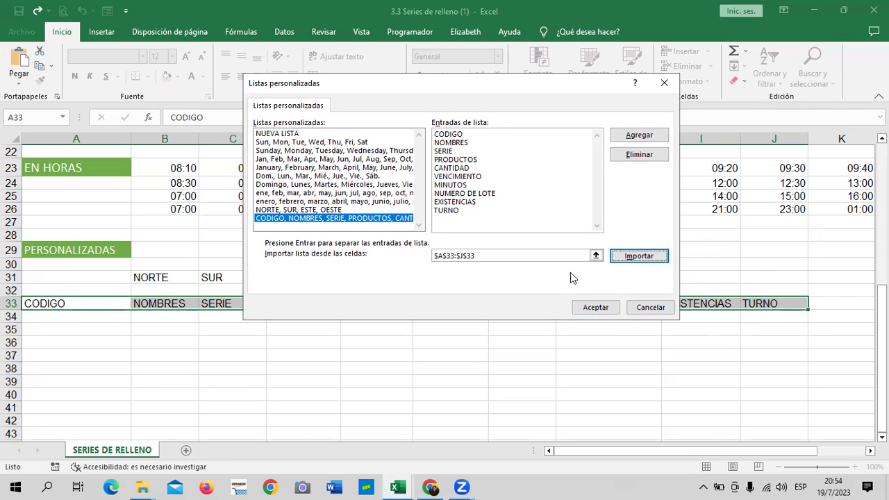
{"action": "left_click", "coordinate": [595, 307]}
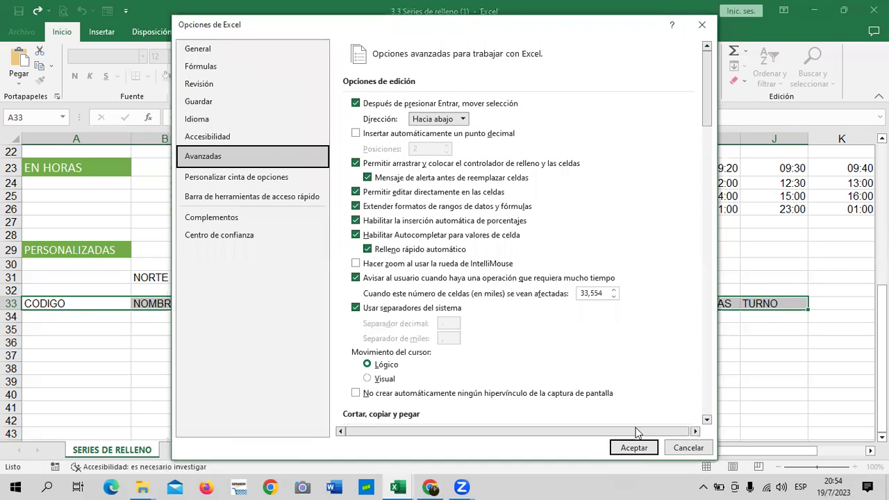
{"action": "left_click", "coordinate": [635, 448]}
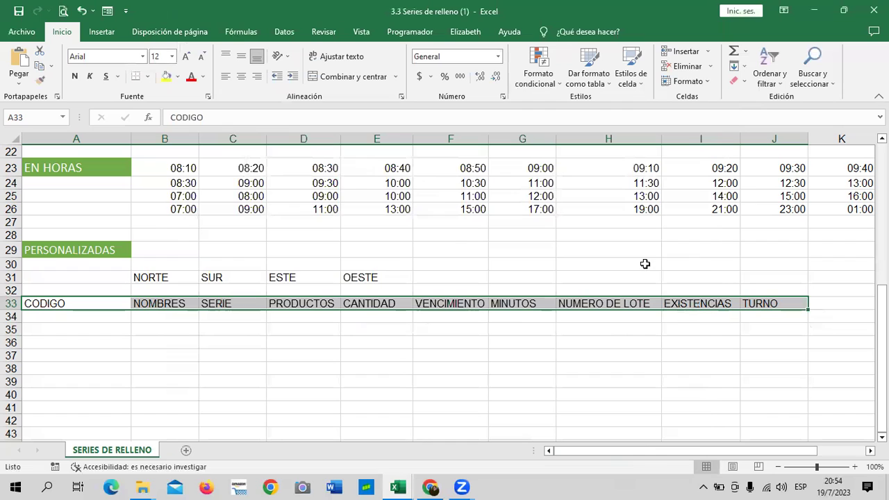
Step: Type CODIGO in B35 and fill the custom list down to B39
{"action": "left_click", "coordinate": [531, 353]}
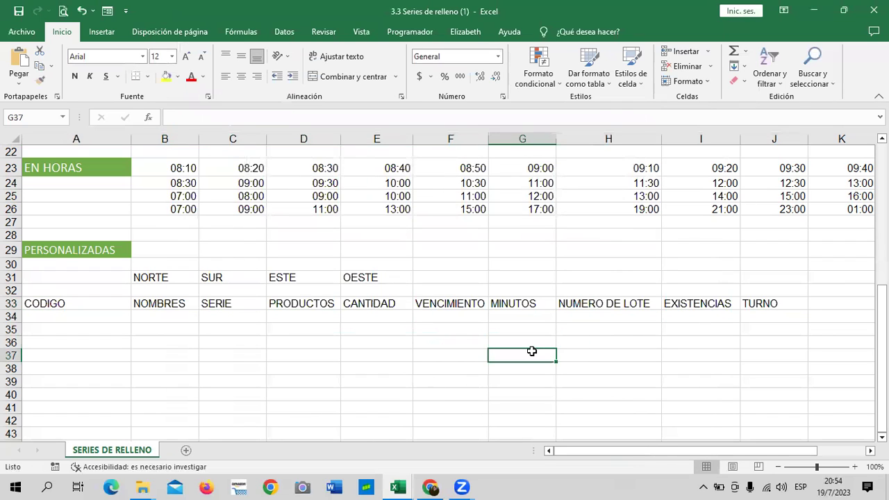
{"action": "left_click", "coordinate": [376, 368]}
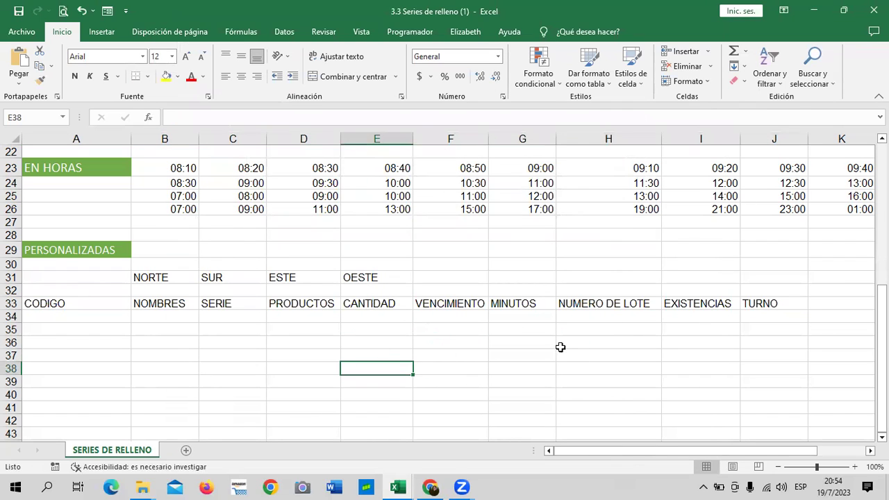
{"action": "left_click", "coordinate": [150, 331]}
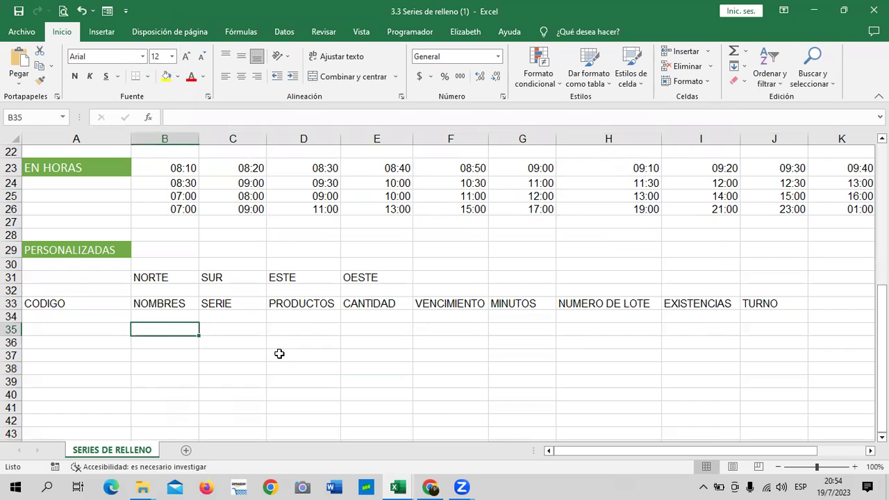
{"action": "type", "text": "CODIGO"}
{"action": "key", "text": "Return"}
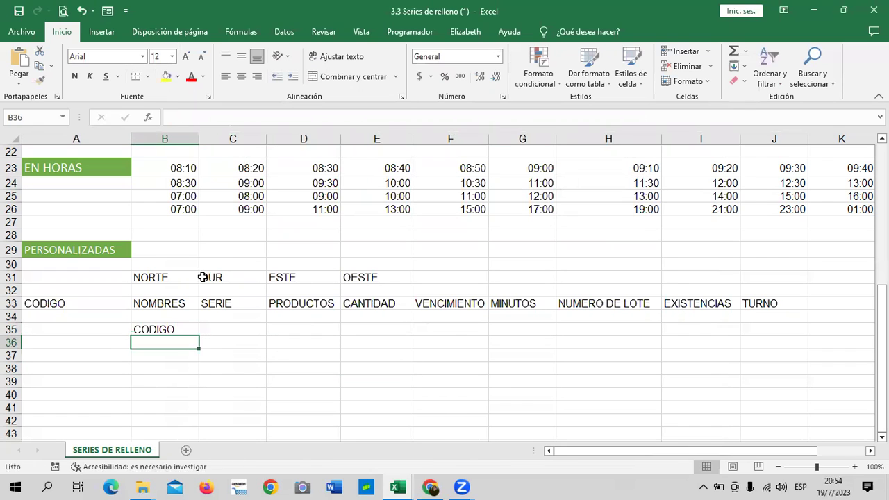
{"action": "scroll", "coordinate": [203, 276], "scroll_direction": "down", "scroll_amount": 2}
{"action": "left_click", "coordinate": [182, 245]}
{"action": "left_click_drag", "start_coordinate": [200, 252], "coordinate": [198, 303]}
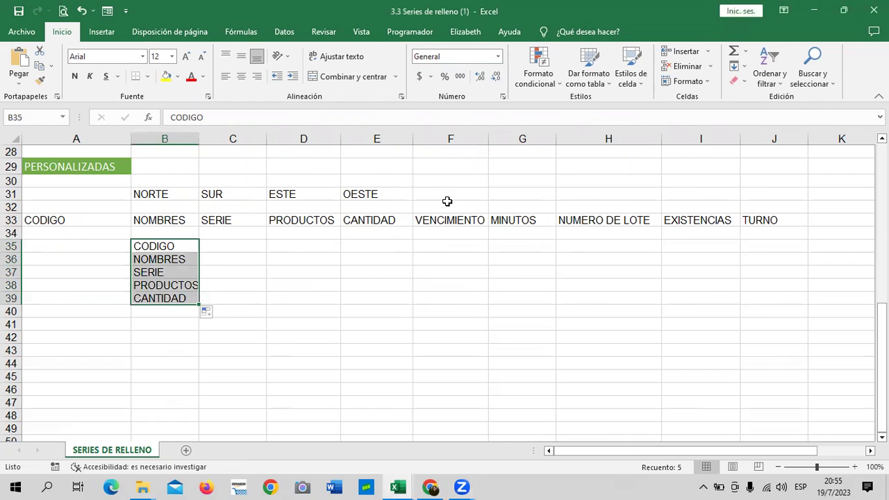
Step: Clear B36:B39 and fill CODIGO across row 35 through TURNO in K35
{"action": "left_click", "coordinate": [245, 275]}
{"action": "left_click_drag", "start_coordinate": [164, 259], "coordinate": [179, 297]}
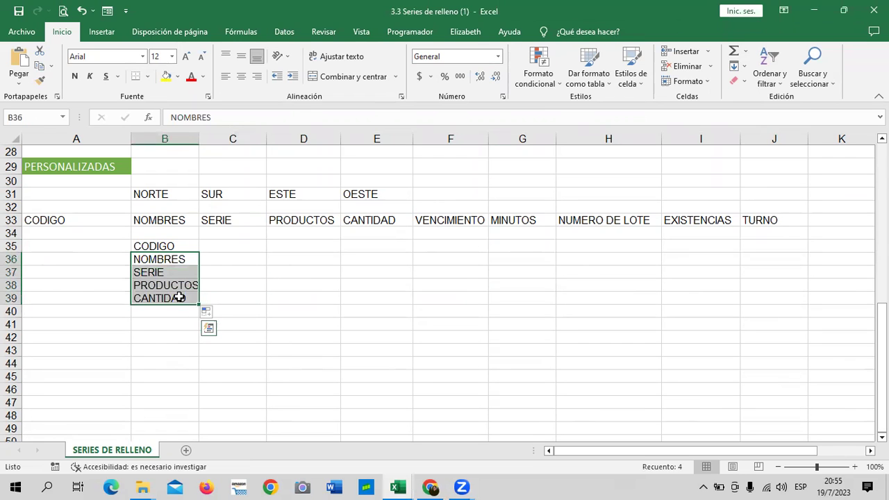
{"action": "key", "text": "Delete"}
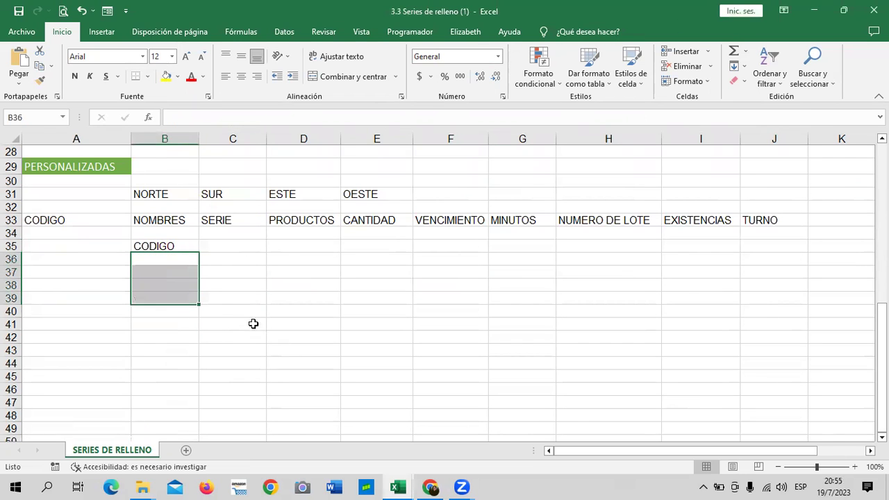
{"action": "left_click", "coordinate": [309, 351]}
{"action": "left_click", "coordinate": [150, 248]}
{"action": "left_click_drag", "start_coordinate": [199, 252], "coordinate": [556, 253]}
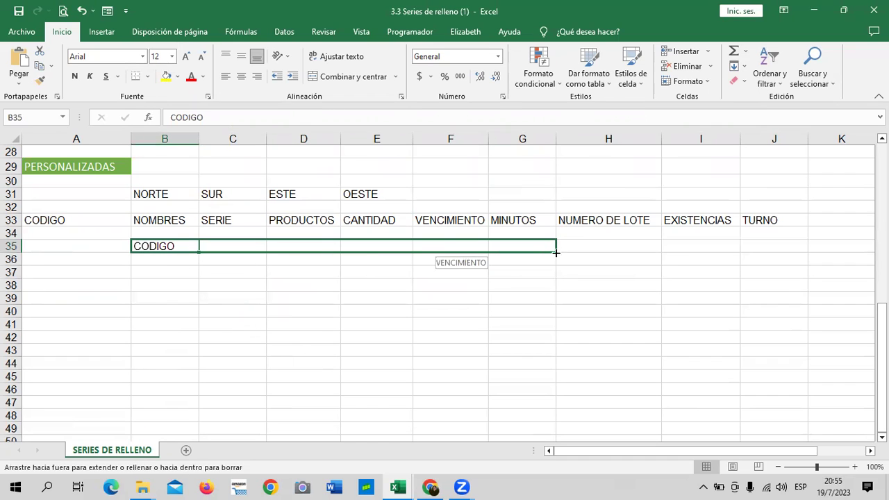
{"action": "left_click_drag", "start_coordinate": [612, 254], "coordinate": [845, 244]}
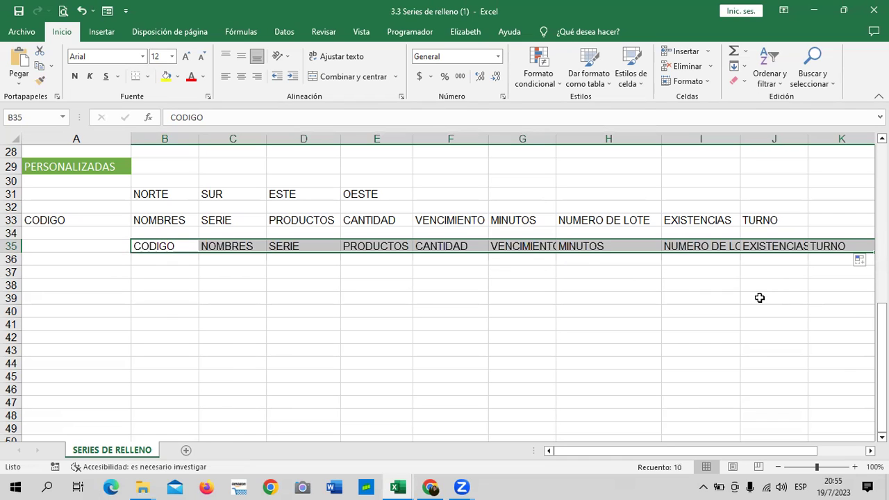
{"action": "left_click", "coordinate": [746, 321]}
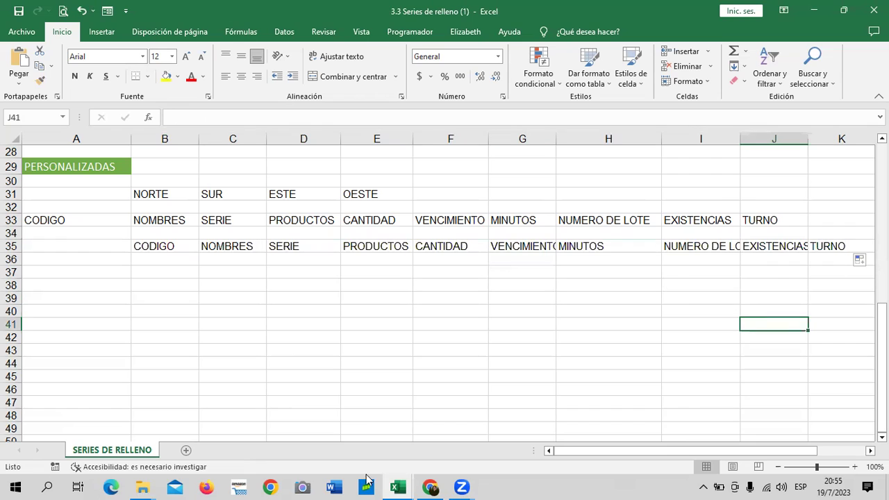
{"action": "left_click", "coordinate": [396, 313]}
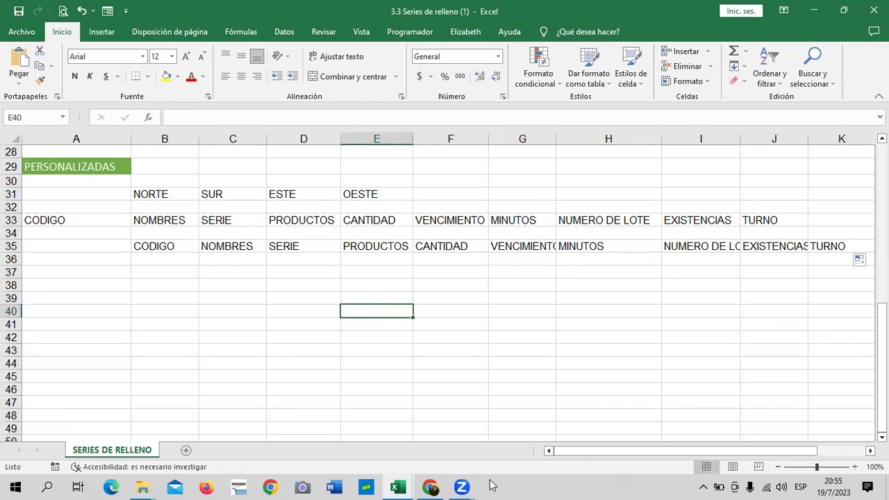
Step: Fill CODIGO down from B35 to TURNO in B44 and widen column B for NUMERO DE LOTE
{"action": "left_click", "coordinate": [170, 248]}
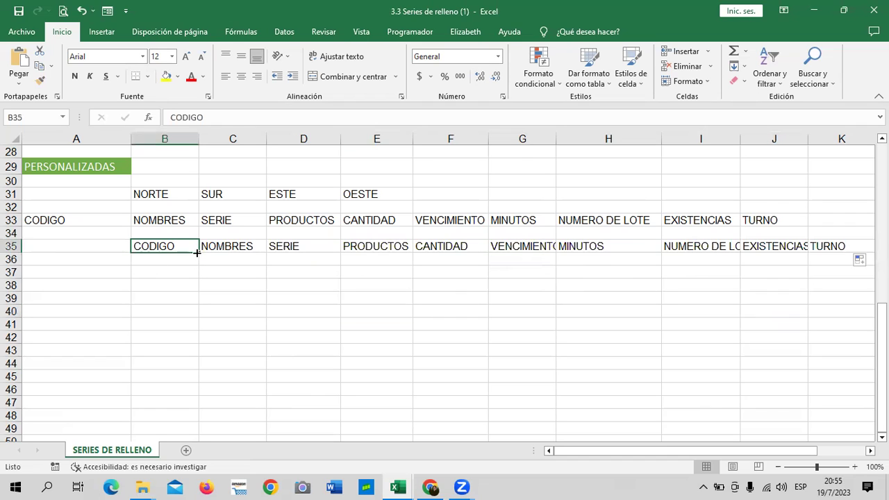
{"action": "left_click_drag", "start_coordinate": [197, 251], "coordinate": [190, 350]}
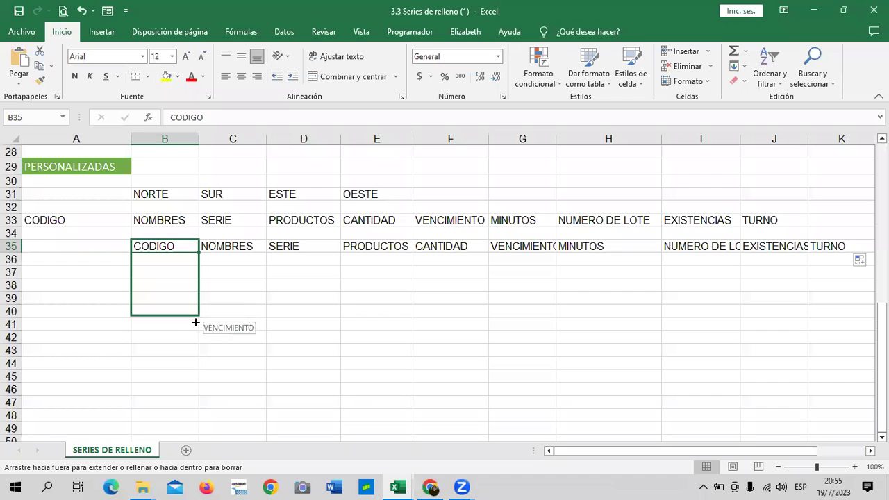
{"action": "mouse_move", "coordinate": [190, 350]}
{"action": "left_mouse_down"}
{"action": "mouse_move", "coordinate": [197, 400]}
{"action": "mouse_move", "coordinate": [200, 374]}
{"action": "left_mouse_up"}
{"action": "left_click", "coordinate": [410, 324]}
{"action": "left_click_drag", "start_coordinate": [209, 138], "coordinate": [229, 138]}
{"action": "left_click", "coordinate": [313, 368]}
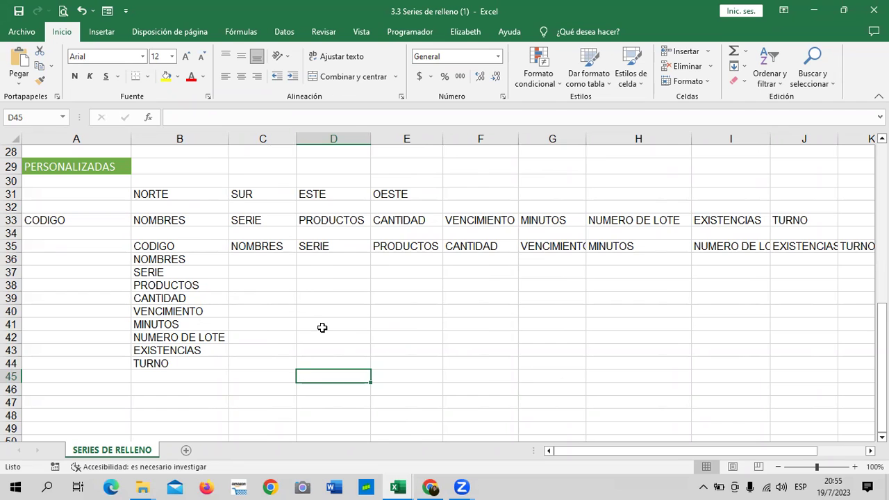
{"action": "scroll", "coordinate": [322, 328], "scroll_direction": "down", "scroll_amount": 2}
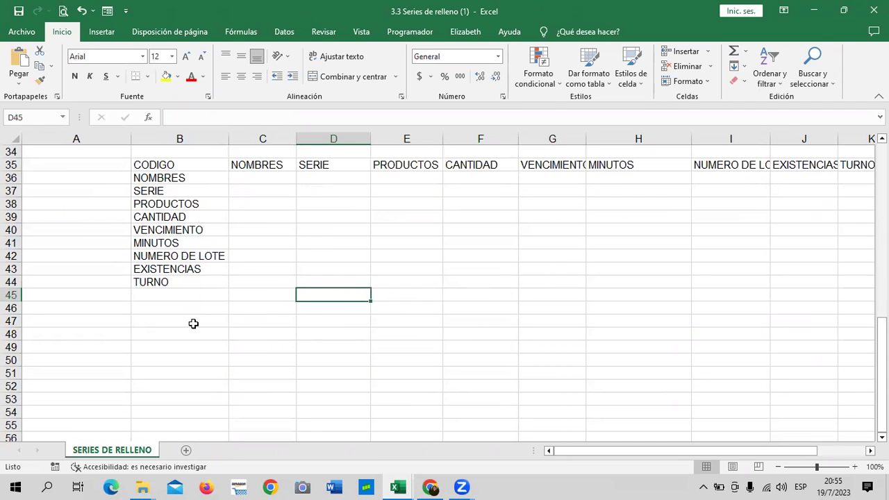
{"action": "left_click", "coordinate": [193, 321]}
{"action": "type", "text": "PRODUC"}
{"action": "key", "text": "Return"}
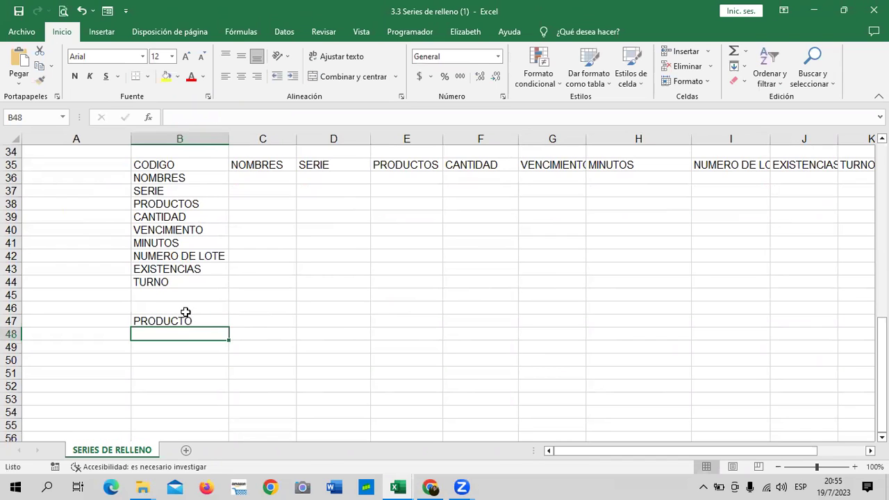
{"action": "left_click", "coordinate": [186, 310]}
{"action": "left_click", "coordinate": [183, 321]}
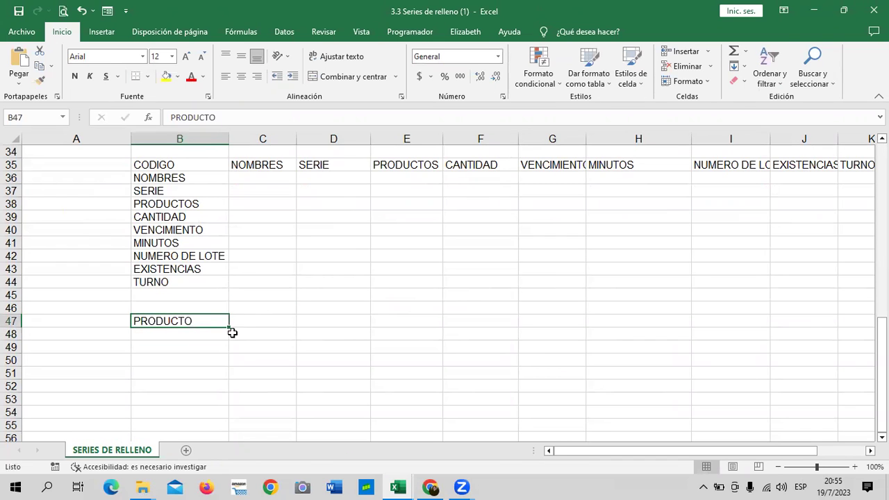
{"action": "left_click_drag", "start_coordinate": [229, 328], "coordinate": [277, 330]}
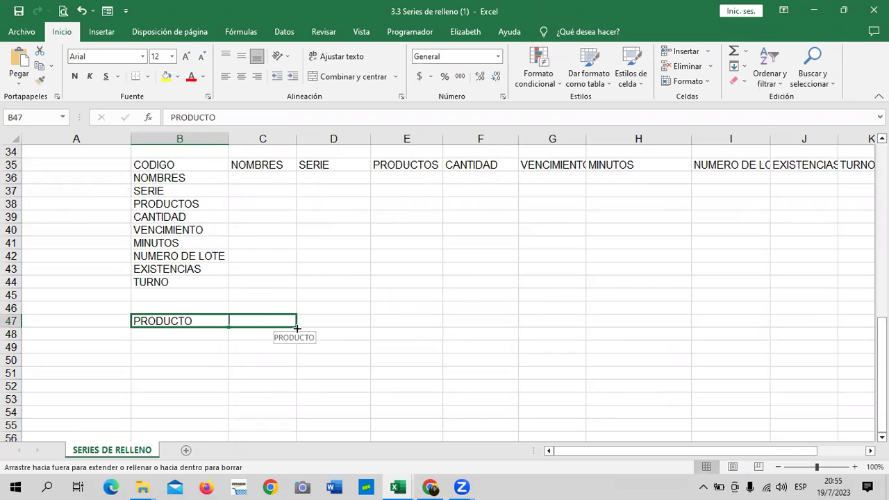
{"action": "left_click_drag", "start_coordinate": [356, 329], "coordinate": [231, 321]}
{"action": "scroll", "coordinate": [271, 326], "scroll_direction": "up", "scroll_amount": 3}
{"action": "scroll", "coordinate": [264, 336], "scroll_direction": "down", "scroll_amount": 2}
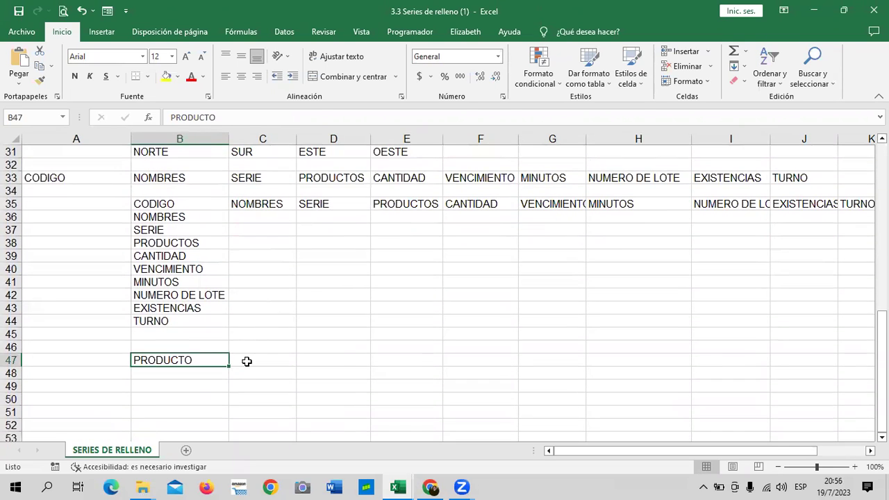
{"action": "left_click", "coordinate": [246, 361]}
{"action": "type", "text": "CANTIDAD"}
{"action": "key", "text": "Return"}
{"action": "left_click_drag", "start_coordinate": [196, 359], "coordinate": [504, 363]}
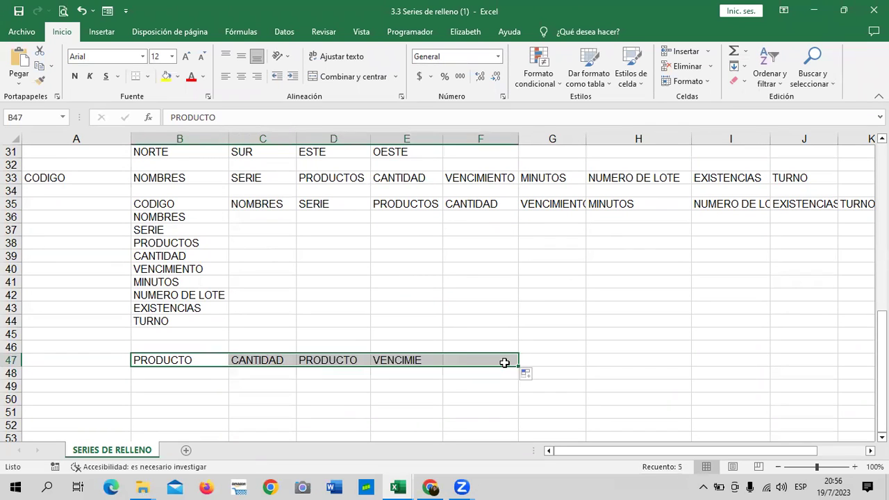
{"action": "left_click", "coordinate": [583, 306]}
{"action": "left_click_drag", "start_coordinate": [192, 361], "coordinate": [460, 361]}
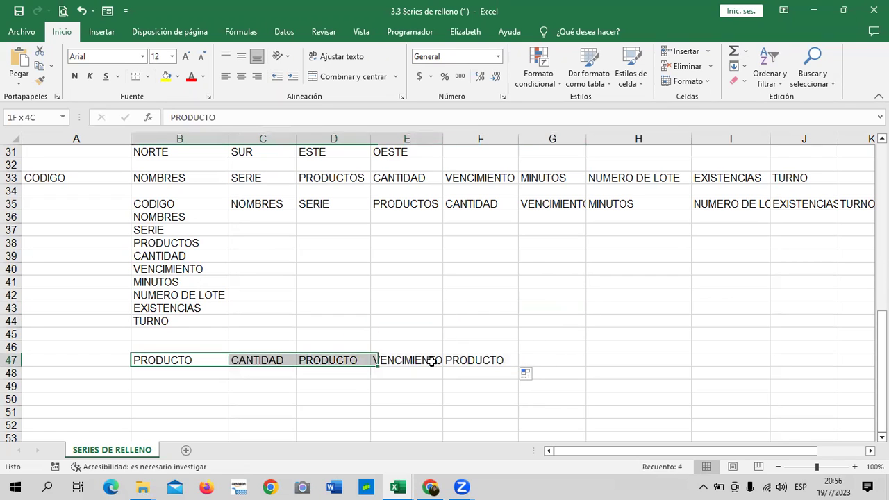
{"action": "key", "text": "Delete"}
{"action": "left_click", "coordinate": [439, 310]}
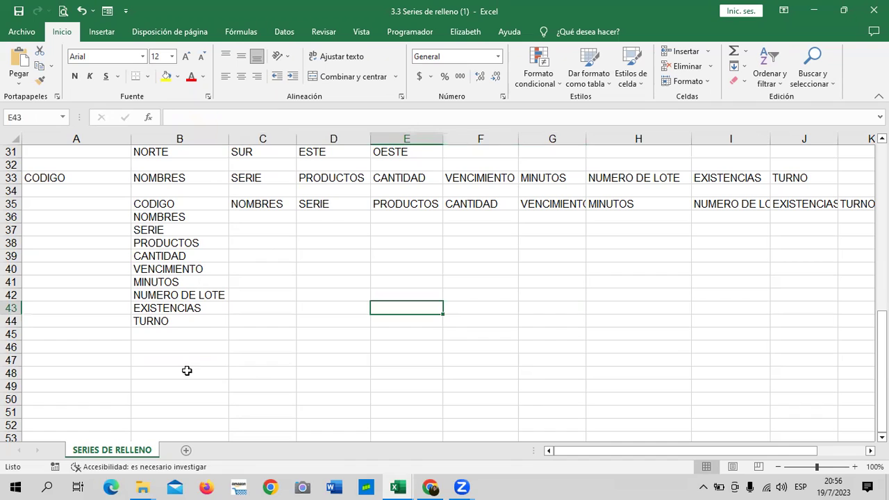
{"action": "left_click", "coordinate": [180, 320]}
{"action": "left_click_drag", "start_coordinate": [230, 328], "coordinate": [347, 329]}
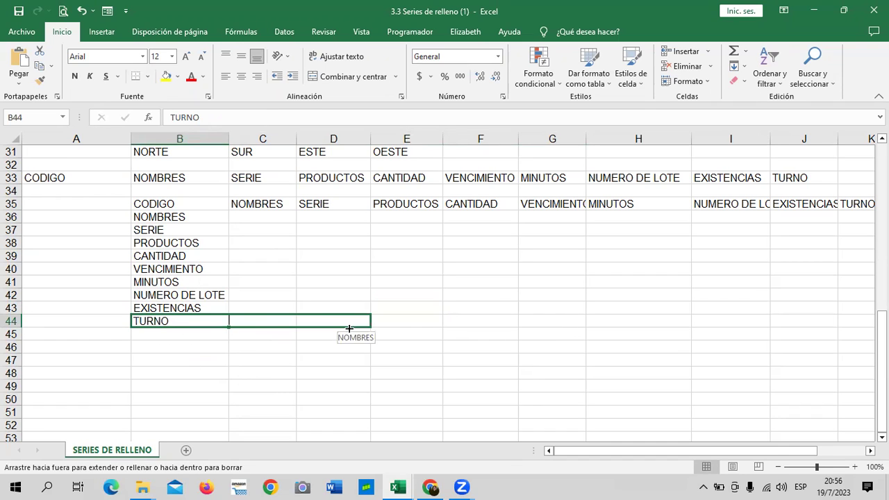
{"action": "left_click_drag", "start_coordinate": [414, 325], "coordinate": [626, 320]}
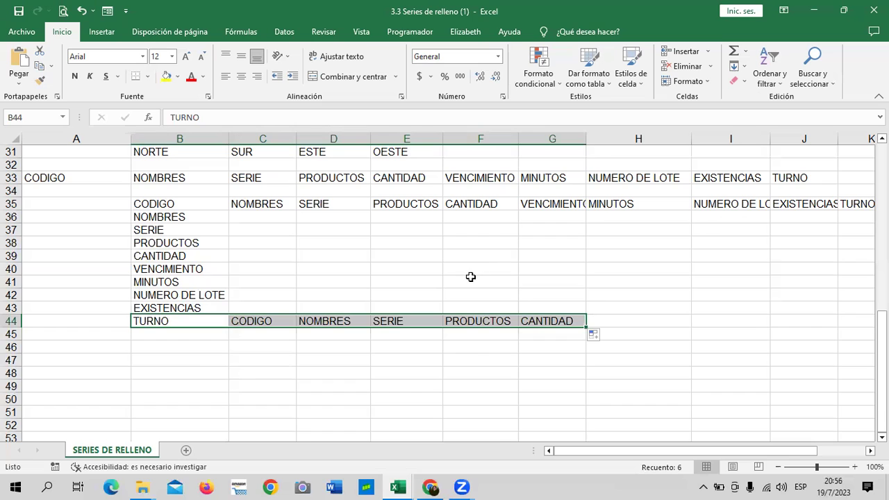
{"action": "scroll", "coordinate": [470, 278], "scroll_direction": "up", "scroll_amount": 1}
{"action": "mouse_move", "coordinate": [240, 364]}
{"action": "left_mouse_down"}
{"action": "mouse_move", "coordinate": [535, 352]}
{"action": "mouse_move", "coordinate": [551, 364]}
{"action": "left_mouse_up"}
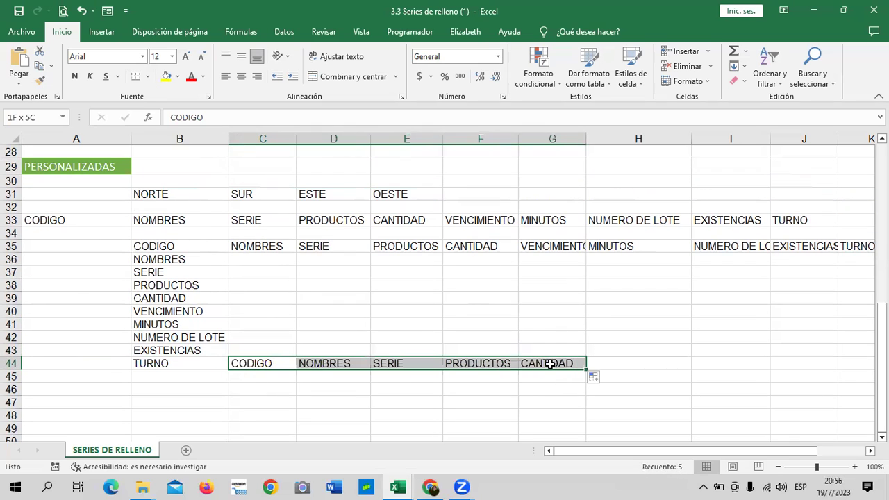
{"action": "key", "text": "Delete"}
{"action": "left_click", "coordinate": [506, 306]}
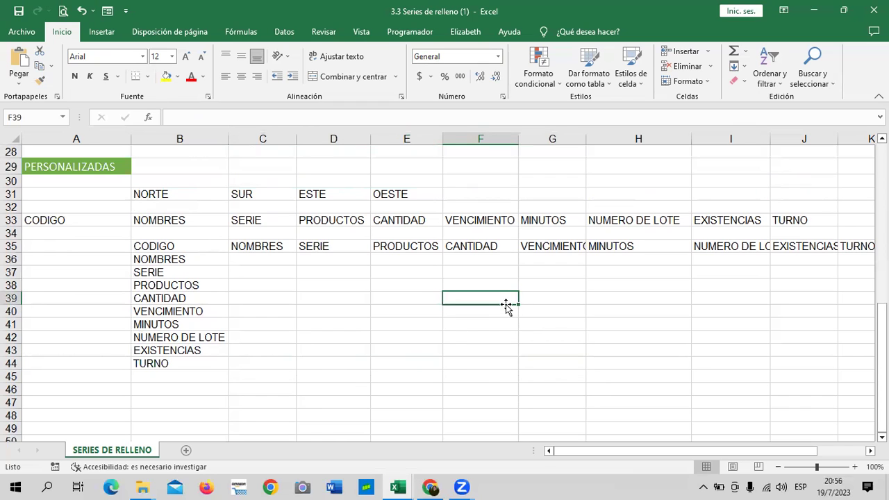
Step: Enter NUMERO, NOMBRES and PUESTO in B48:D48
{"action": "scroll", "coordinate": [375, 313], "scroll_direction": "down", "scroll_amount": 3}
{"action": "scroll", "coordinate": [365, 310], "scroll_direction": "down", "scroll_amount": 3}
{"action": "scroll", "coordinate": [365, 309], "scroll_direction": "up", "scroll_amount": 1}
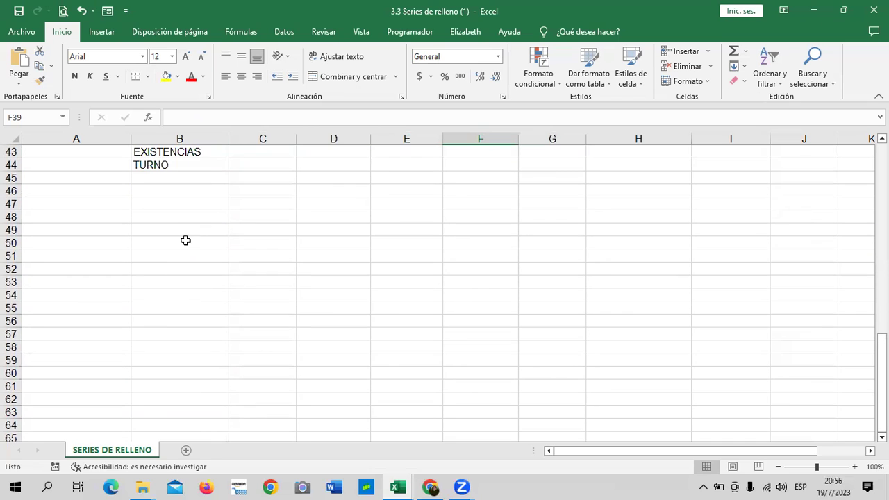
{"action": "scroll", "coordinate": [186, 240], "scroll_direction": "down", "scroll_amount": 1}
{"action": "left_click", "coordinate": [189, 164]}
{"action": "left_click", "coordinate": [418, 253]}
{"action": "left_click", "coordinate": [199, 179]}
{"action": "type", "text": "N"}
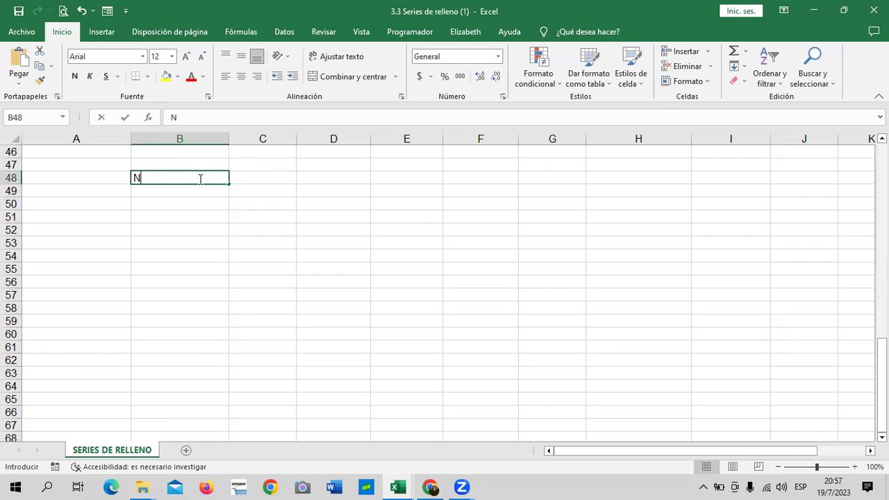
{"action": "type", "text": "UMERO"}
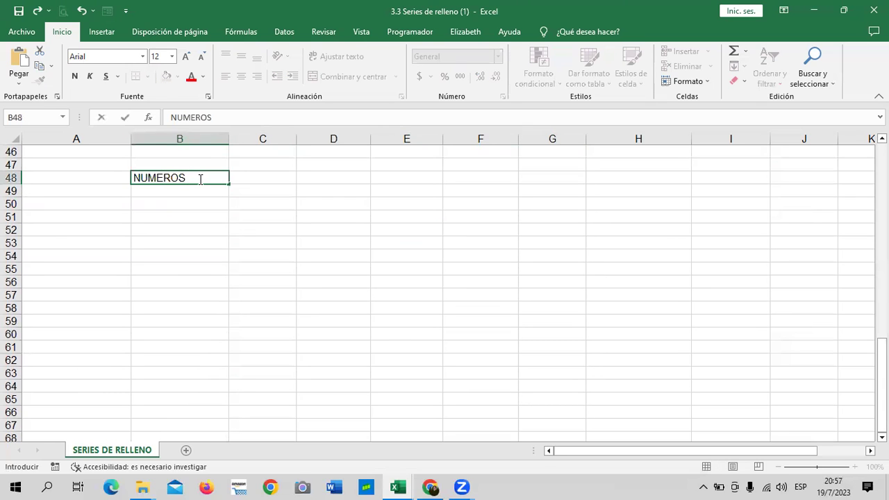
{"action": "key", "text": "Tab"}
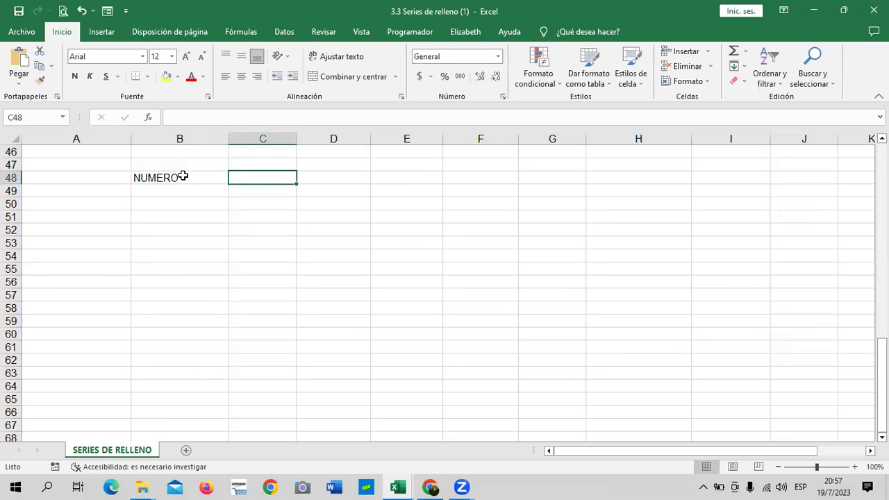
{"action": "type", "text": "NOMBRES"}
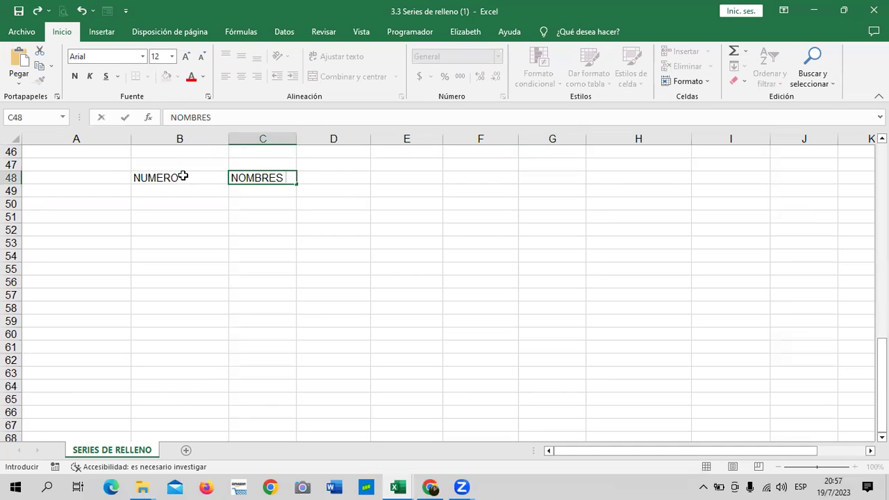
{"action": "key", "text": "Tab"}
{"action": "type", "text": "PUES"}
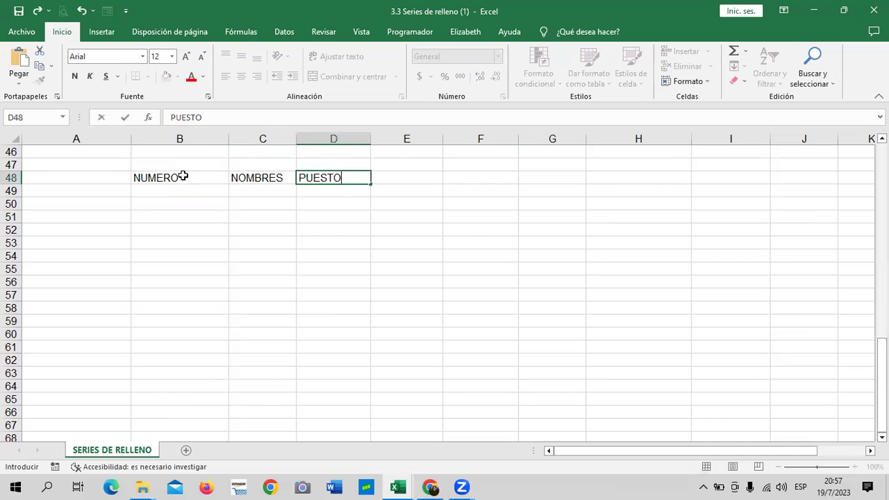
{"action": "key", "text": "Tab"}
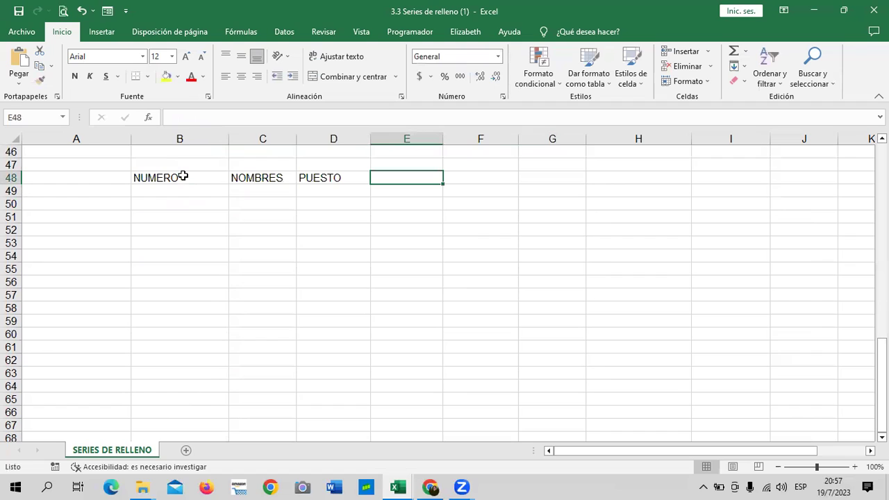
Step: Add CARGO, DEPARTAMENTO, SALARIO and ISSS in E48:H48, widening column F for DEPARTAMENTO
{"action": "type", "text": "CARGO"}
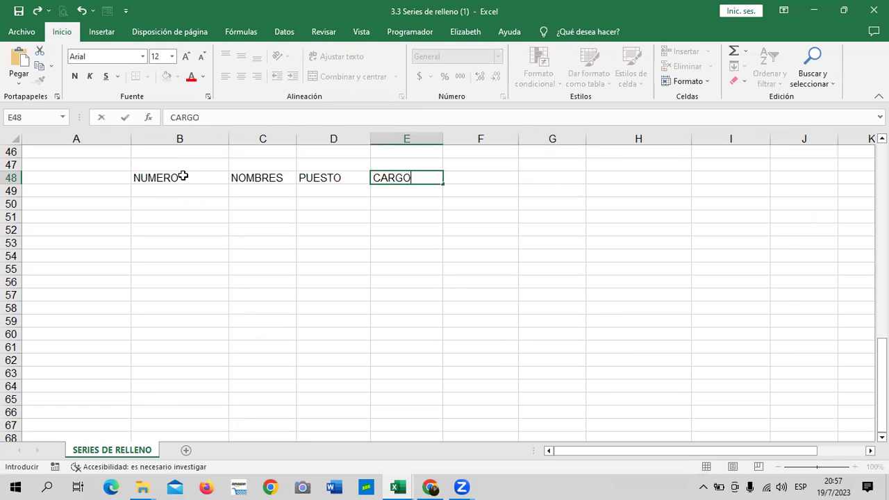
{"action": "key", "text": "Tab"}
{"action": "type", "text": "D"}
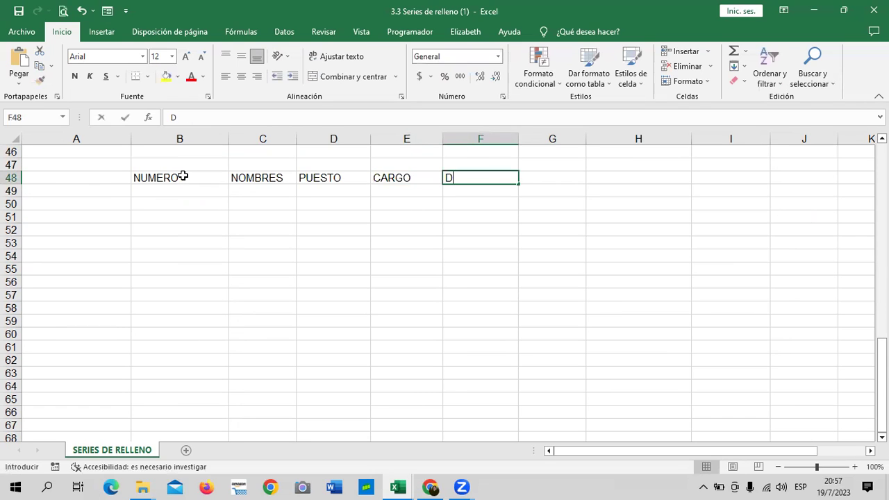
{"action": "type", "text": "EPARTAMENTO"}
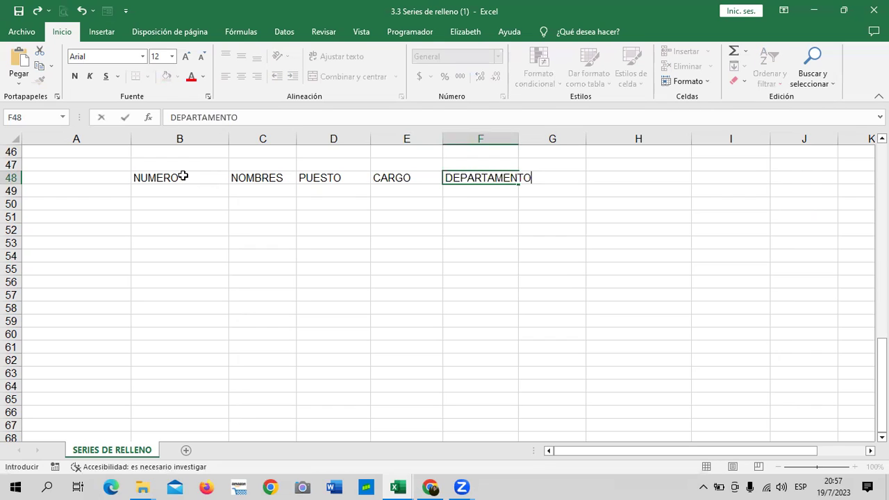
{"action": "key", "text": "Tab"}
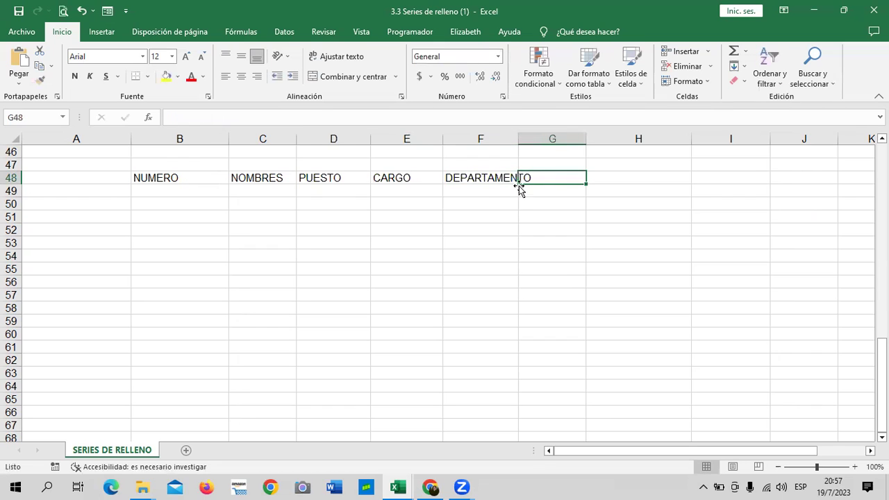
{"action": "left_click_drag", "start_coordinate": [519, 136], "coordinate": [535, 136]}
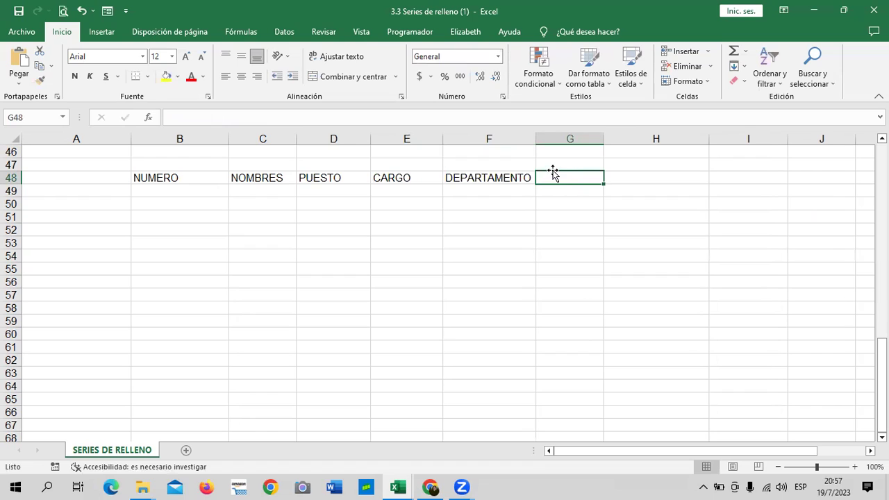
{"action": "type", "text": "SALARIO"}
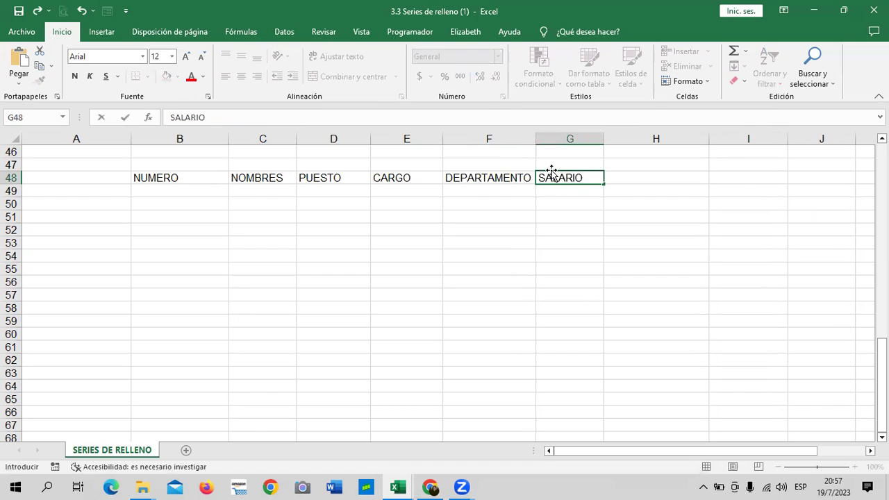
{"action": "left_click", "coordinate": [631, 172]}
{"action": "type", "text": "I"}
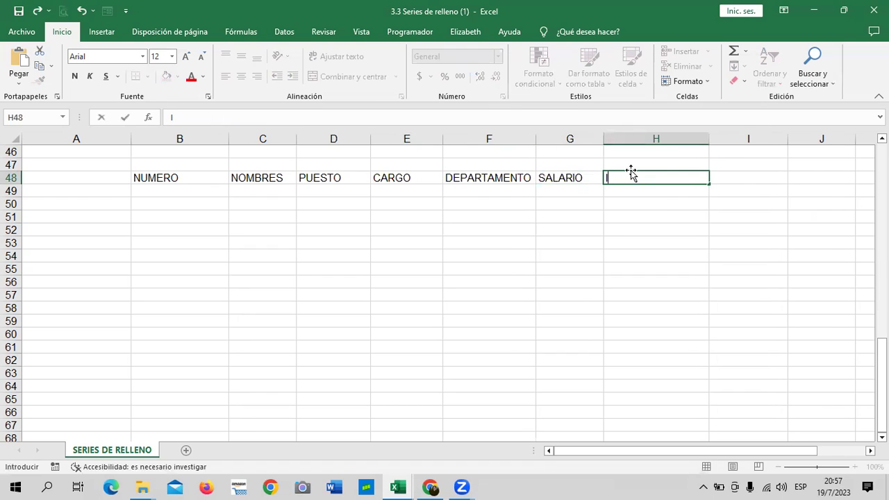
{"action": "key", "text": "Return"}
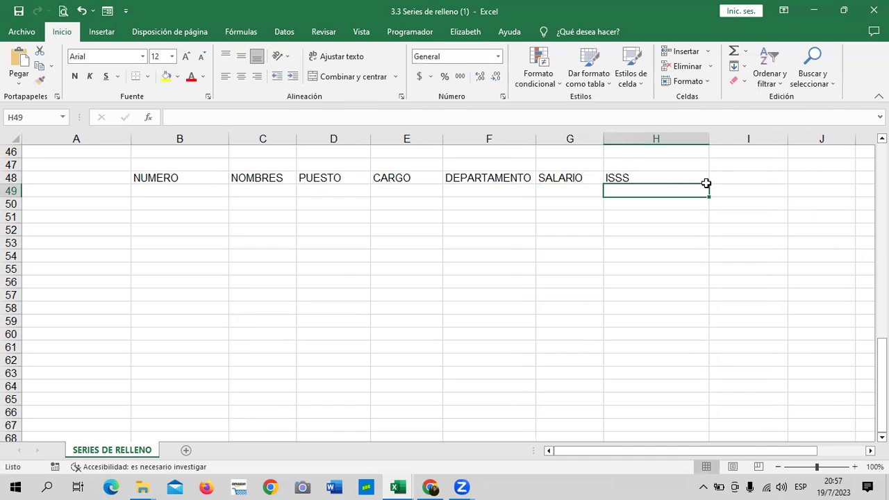
Step: Finish row 48 with AFP, RENTA and TOTAL A PAGAR in I48:K48
{"action": "left_click", "coordinate": [726, 178]}
{"action": "type", "text": "AF"}
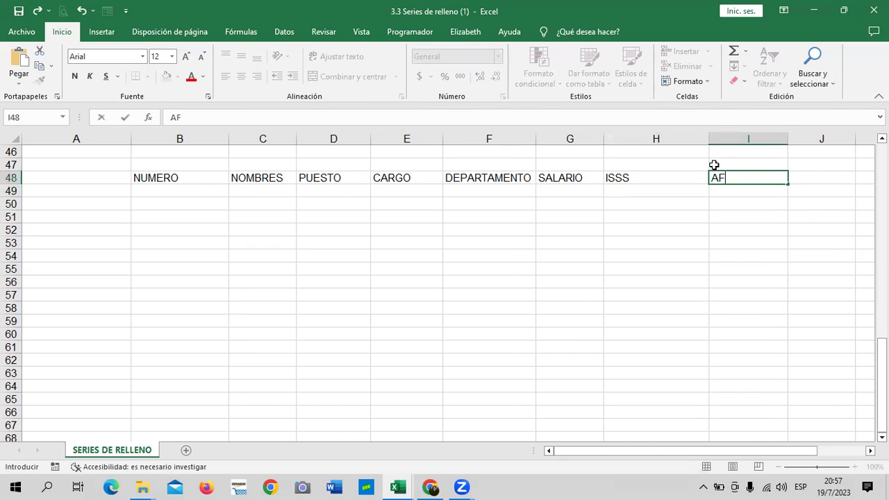
{"action": "key", "text": "Return"}
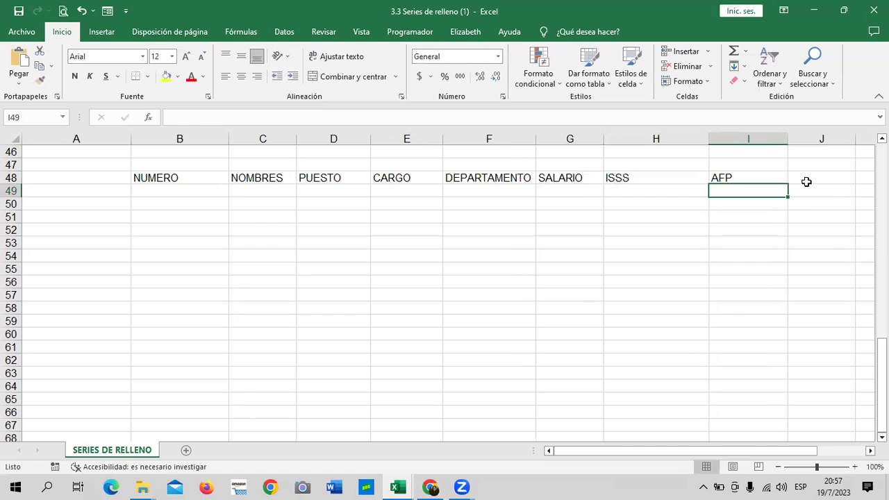
{"action": "left_click", "coordinate": [803, 180]}
{"action": "type", "text": "RENTA"}
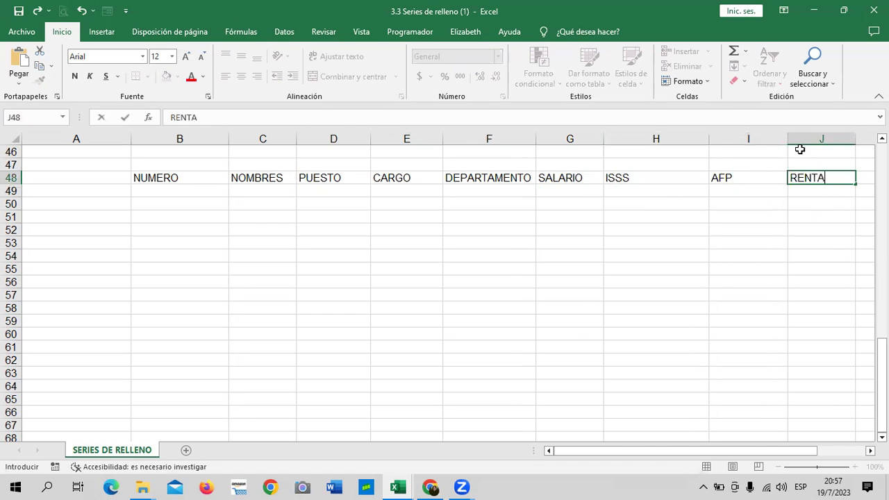
{"action": "key", "text": "Return"}
{"action": "left_click", "coordinate": [869, 450]}
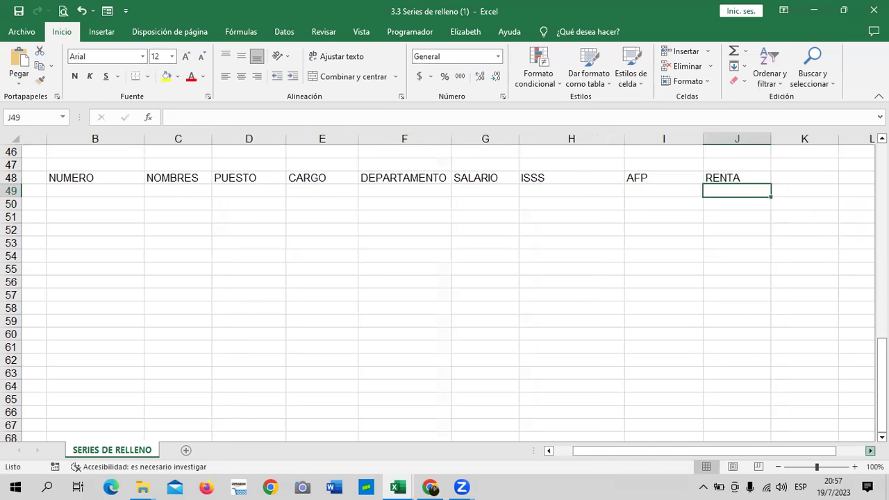
{"action": "left_click", "coordinate": [870, 450]}
{"action": "left_click", "coordinate": [661, 175]}
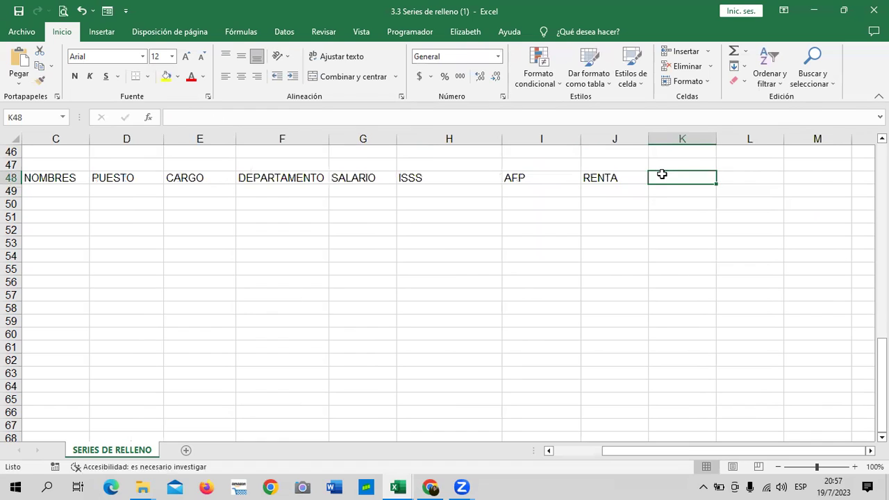
{"action": "type", "text": "TOTAL"}
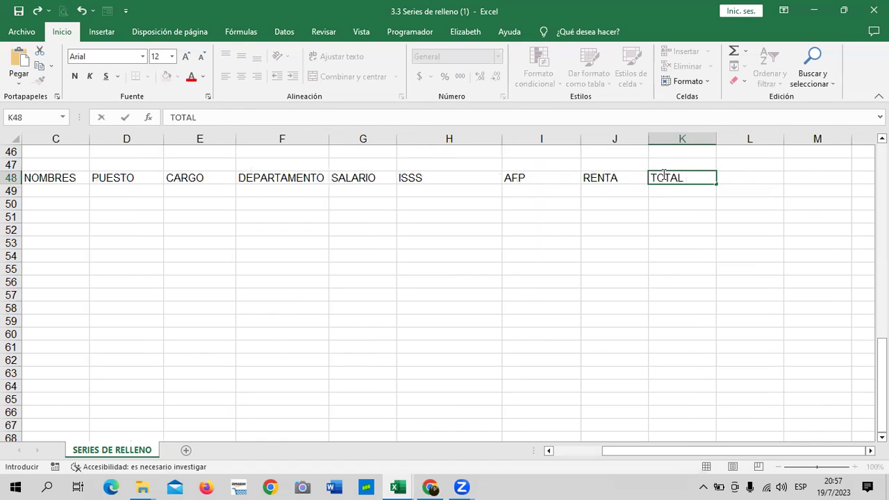
{"action": "type", "text": " A PAGAR"}
{"action": "key", "text": "Return"}
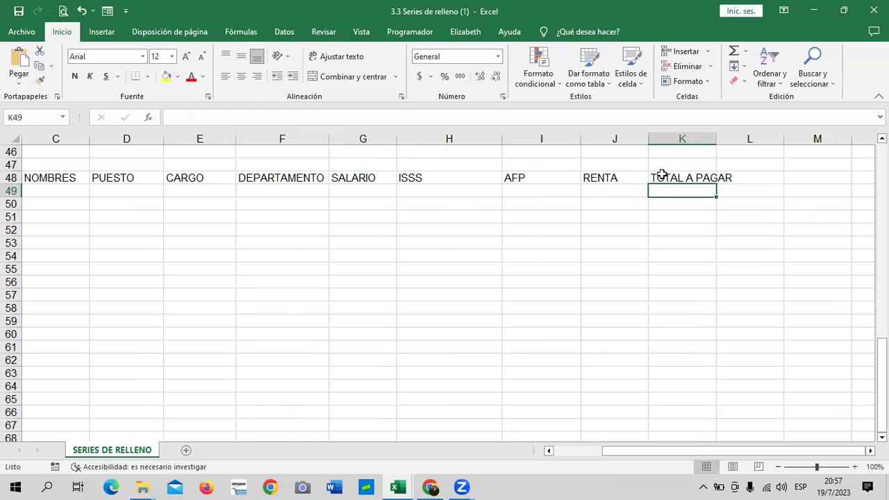
{"action": "left_click_drag", "start_coordinate": [658, 450], "coordinate": [622, 451]}
Step: Zoom the sheet to 90% and select the row 48 payroll headers B48:K48
{"action": "left_click", "coordinate": [777, 466]}
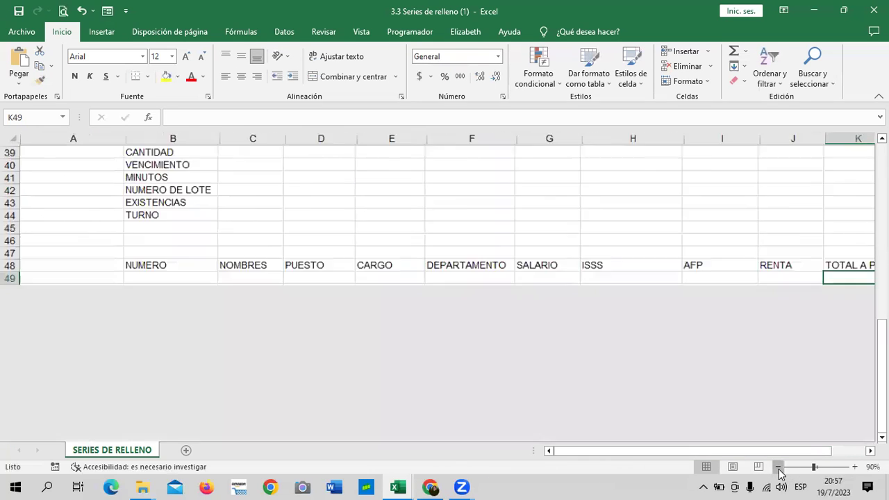
{"action": "left_click", "coordinate": [777, 466]}
{"action": "scroll", "coordinate": [678, 354], "scroll_direction": "down", "scroll_amount": 3}
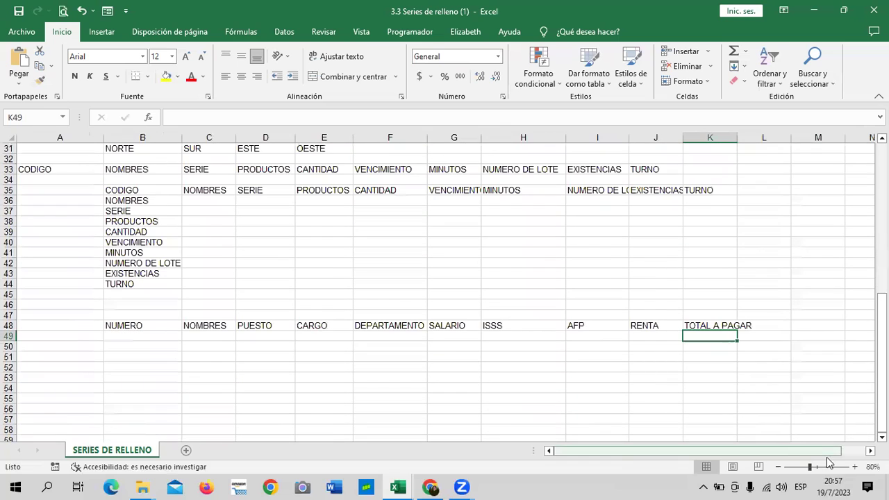
{"action": "left_click", "coordinate": [854, 467]}
{"action": "left_click_drag", "start_coordinate": [729, 450], "coordinate": [706, 450]}
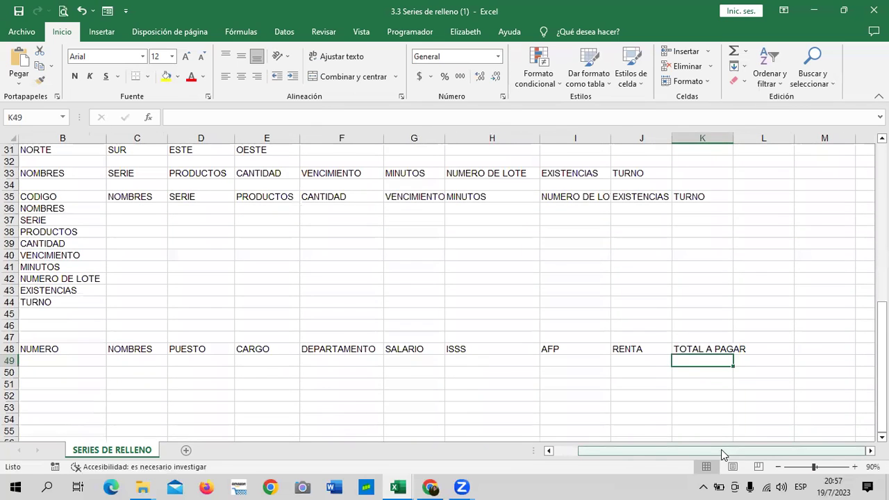
{"action": "left_click_drag", "start_coordinate": [185, 343], "coordinate": [653, 343]}
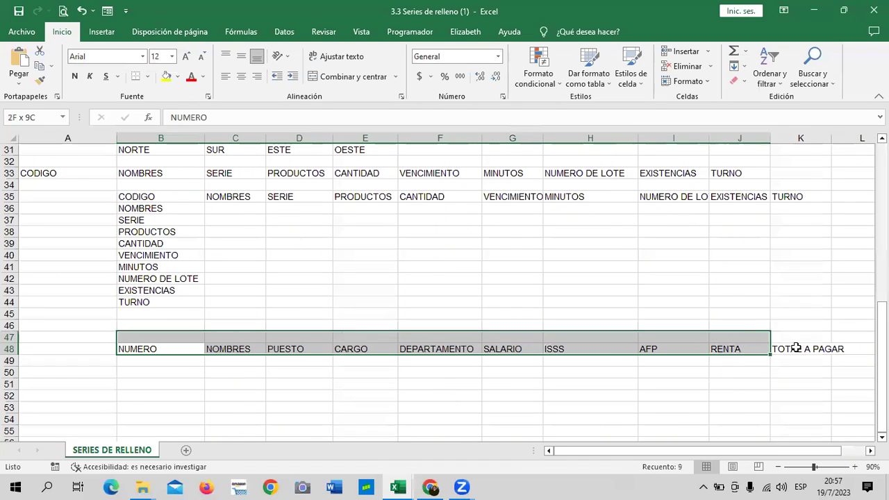
{"action": "left_click_drag", "start_coordinate": [653, 342], "coordinate": [827, 348]}
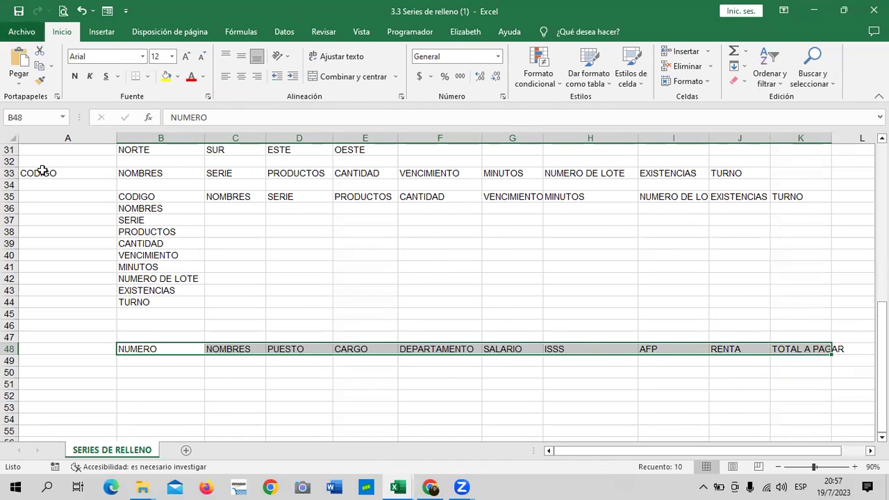
Step: Import B48:K48 as a new custom list via Options > Advanced > Edit Custom Lists
{"action": "left_click", "coordinate": [125, 10]}
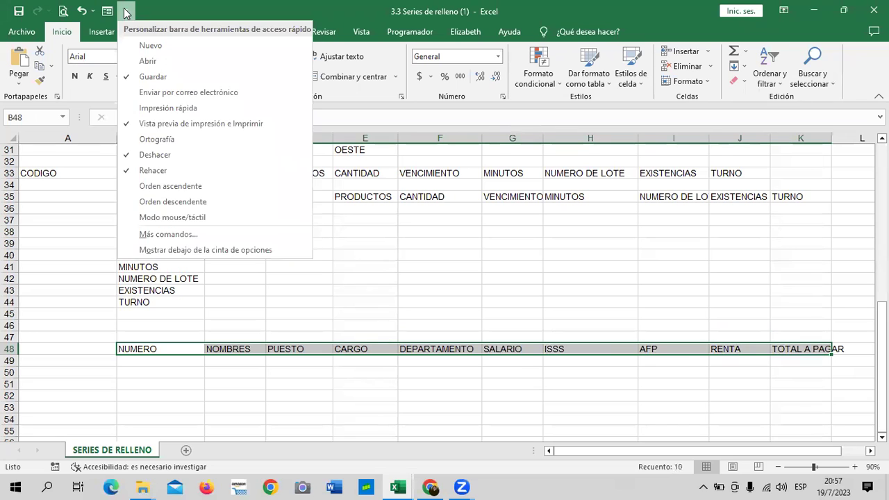
{"action": "left_click", "coordinate": [169, 234]}
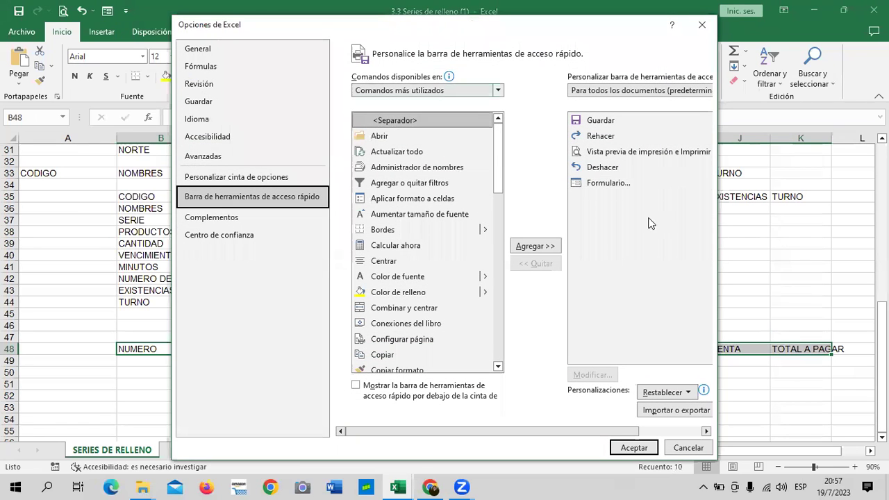
{"action": "left_click", "coordinate": [260, 159]}
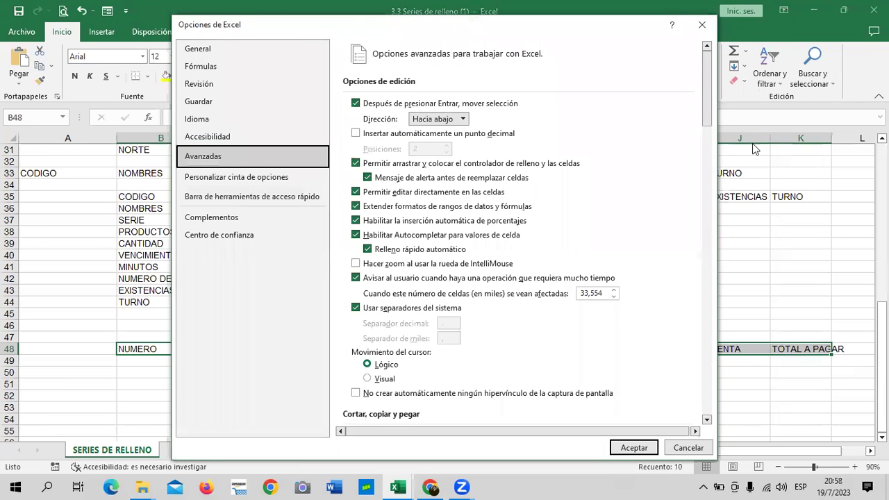
{"action": "left_click_drag", "start_coordinate": [706, 90], "coordinate": [706, 380]}
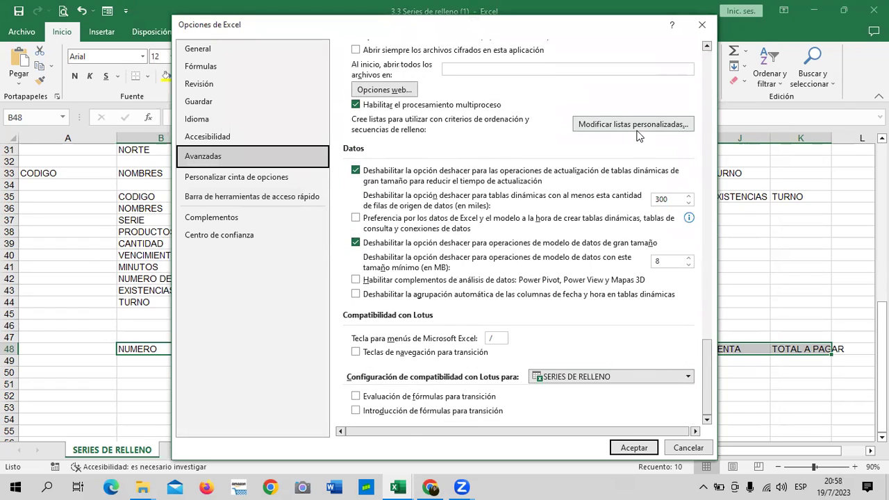
{"action": "left_click", "coordinate": [634, 124]}
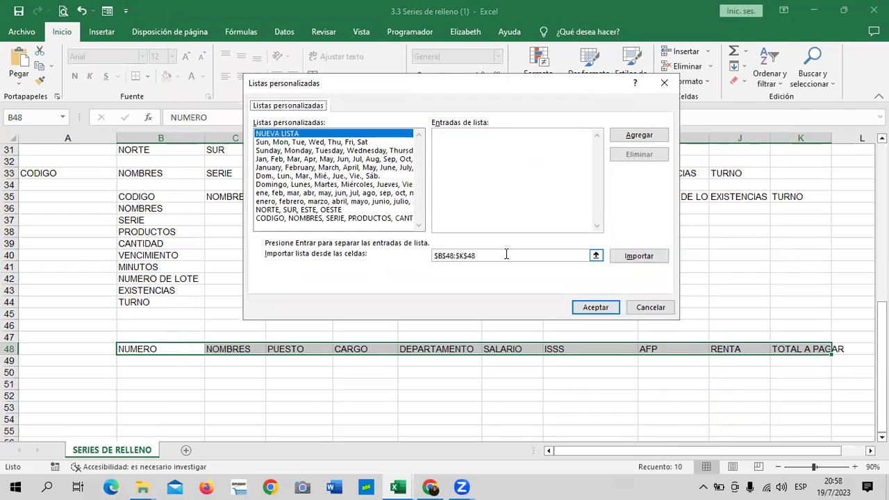
{"action": "left_click", "coordinate": [506, 256]}
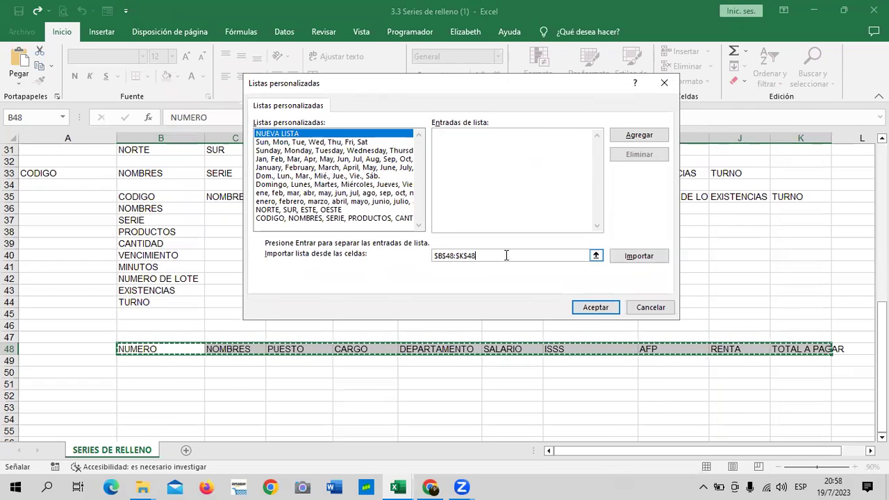
{"action": "left_click", "coordinate": [638, 256]}
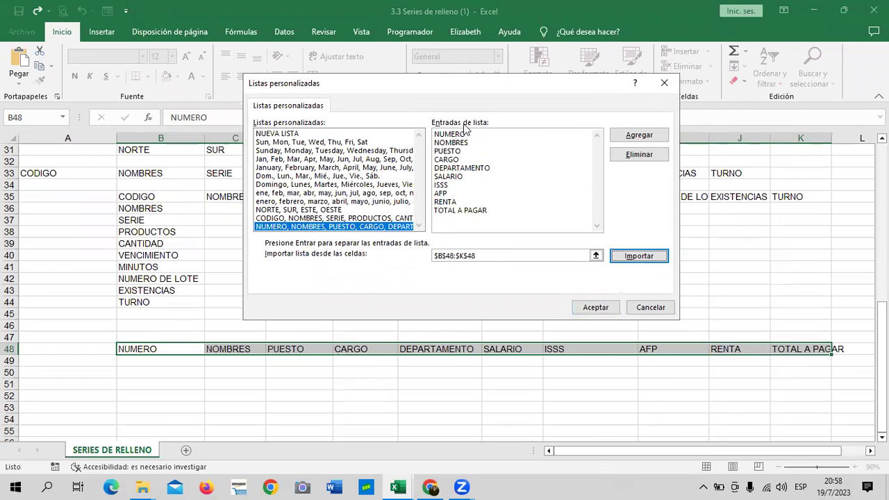
{"action": "left_click", "coordinate": [601, 307]}
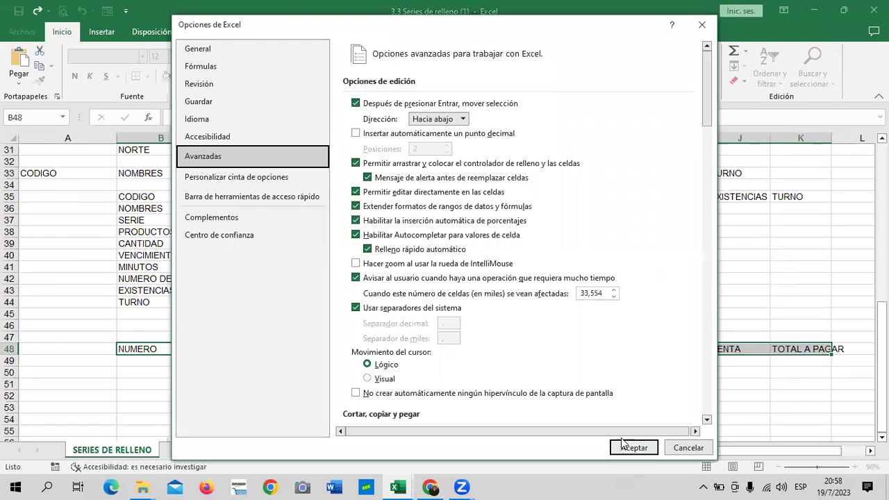
{"action": "left_click", "coordinate": [623, 442]}
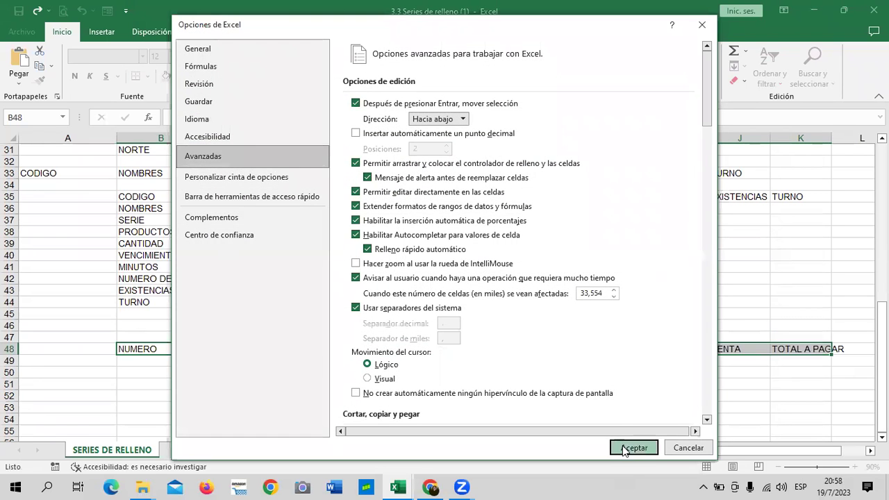
{"action": "scroll", "coordinate": [490, 369], "scroll_direction": "down", "scroll_amount": 2}
{"action": "left_click", "coordinate": [235, 313]}
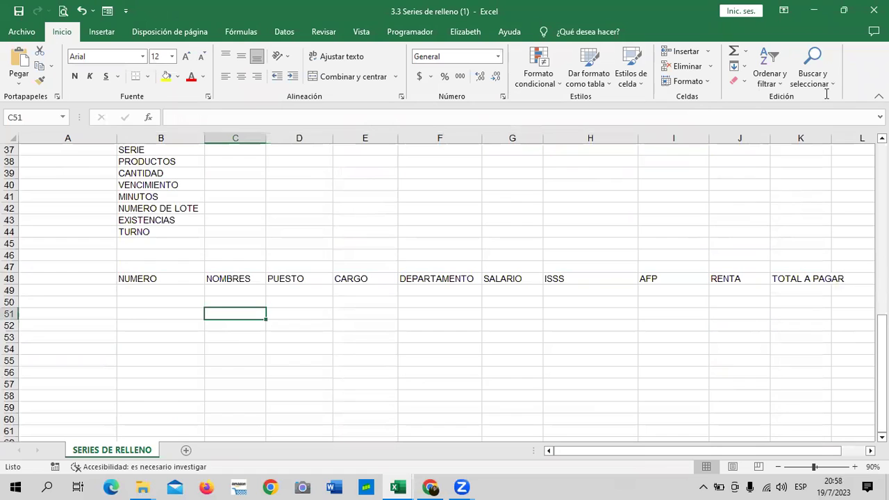
Step: Clear the payroll headers from B48:K48
{"action": "left_click_drag", "start_coordinate": [158, 279], "coordinate": [745, 231]}
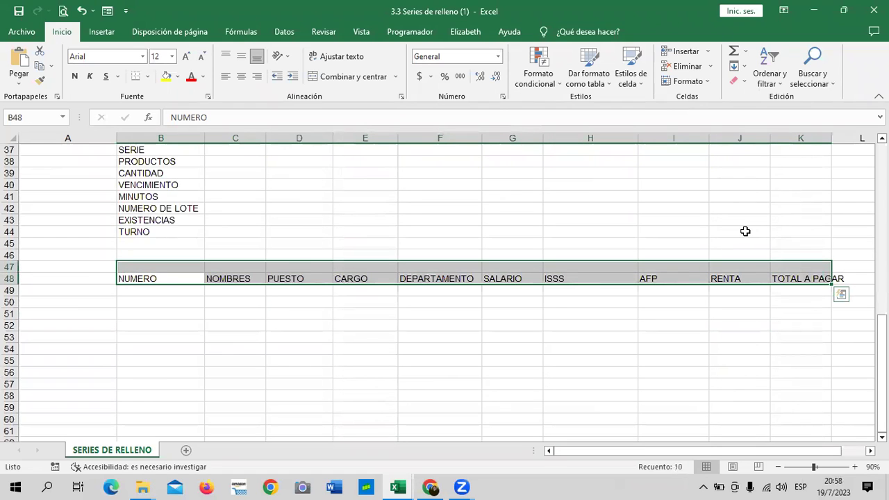
{"action": "key", "text": "Delete"}
{"action": "left_click", "coordinate": [332, 306]}
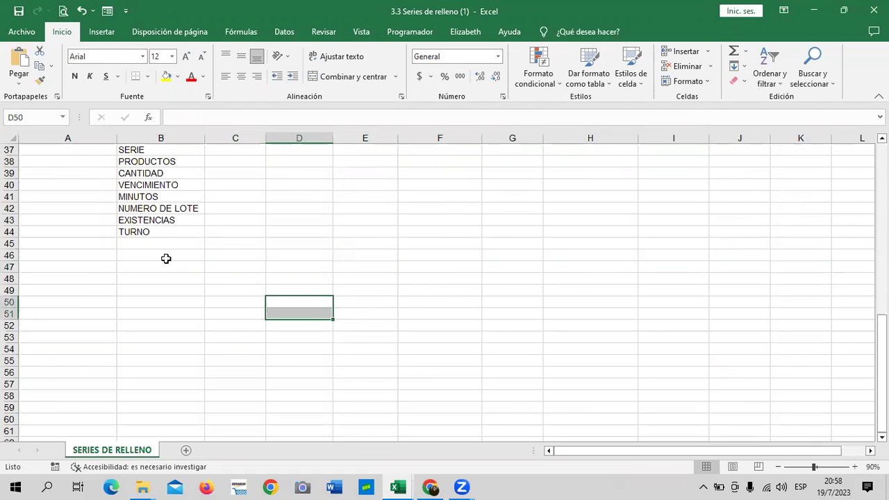
Step: Enter NUMERO in B49 and fill the custom list across to TOTAL A PAGAR in K49
{"action": "left_click", "coordinate": [163, 287]}
{"action": "type", "text": "MERO"}
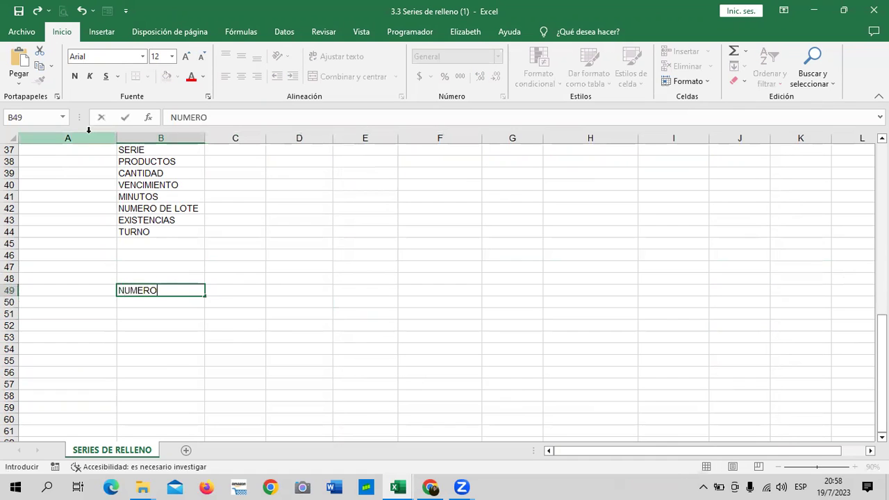
{"action": "left_click_drag", "start_coordinate": [230, 334], "coordinate": [237, 321]}
{"action": "left_click", "coordinate": [180, 290]}
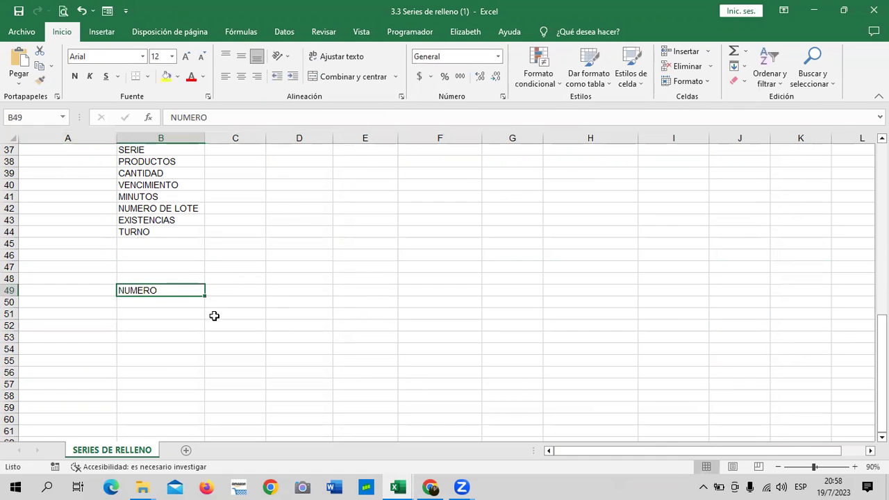
{"action": "left_click_drag", "start_coordinate": [205, 295], "coordinate": [829, 292]}
{"action": "left_click", "coordinate": [615, 357]}
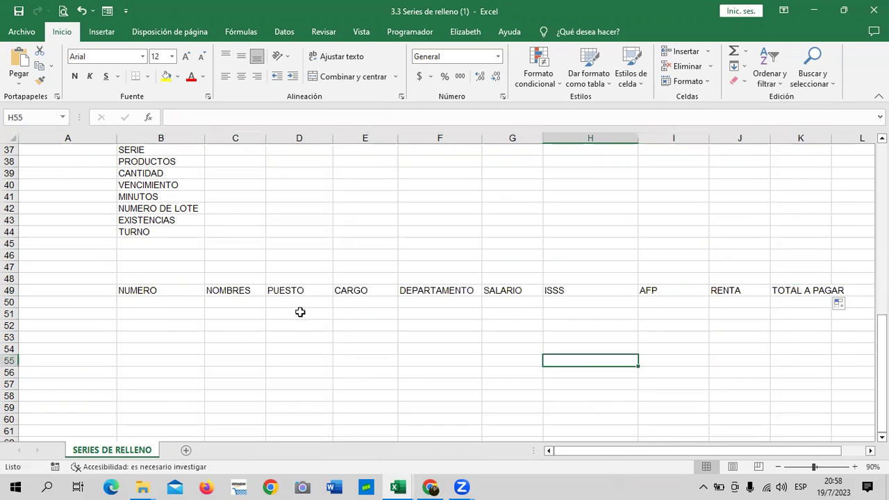
Step: Open the custom lists editor and delete the NORTE, SUR, ESTE, OESTE list
{"action": "left_click", "coordinate": [343, 310]}
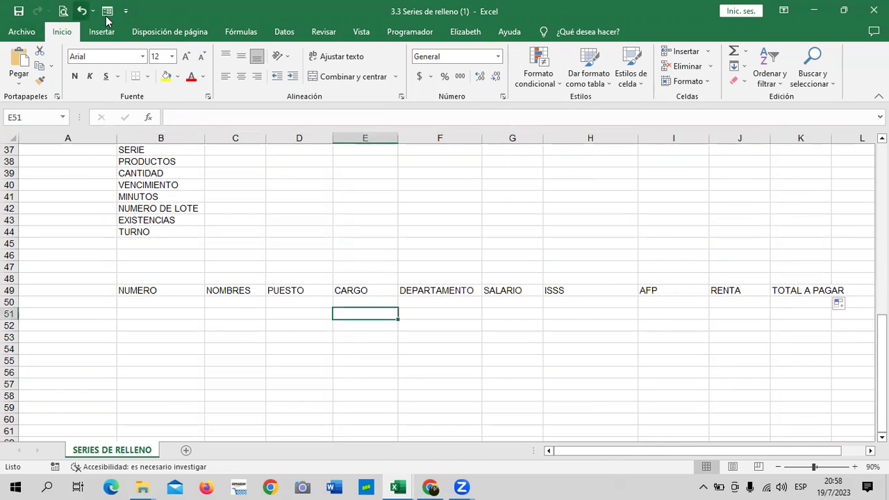
{"action": "left_click", "coordinate": [125, 10]}
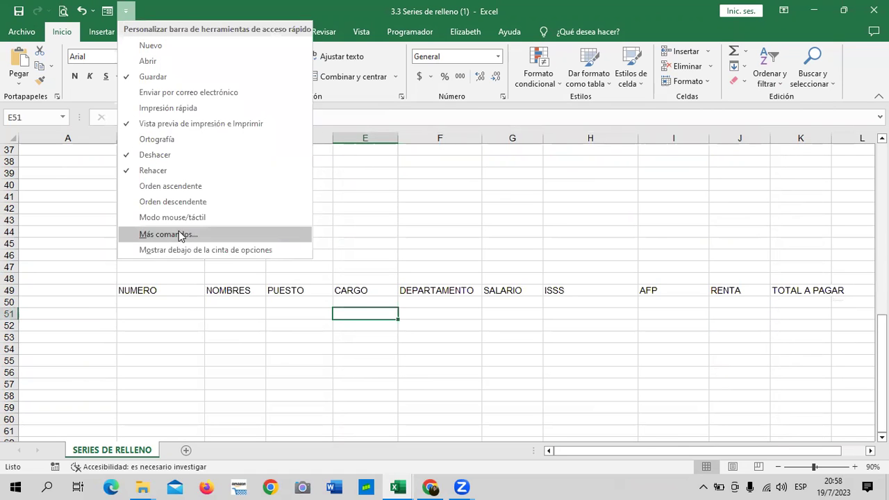
{"action": "left_click", "coordinate": [181, 234]}
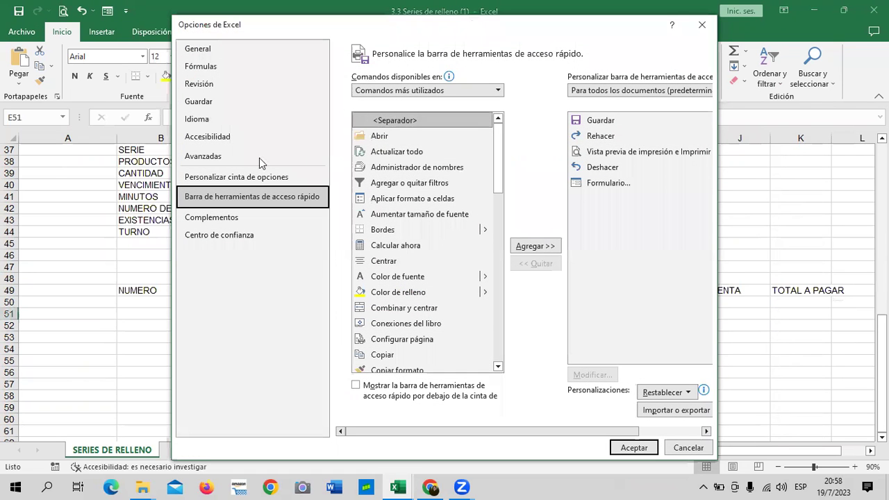
{"action": "left_click", "coordinate": [259, 158]}
{"action": "left_click_drag", "start_coordinate": [706, 87], "coordinate": [681, 338]}
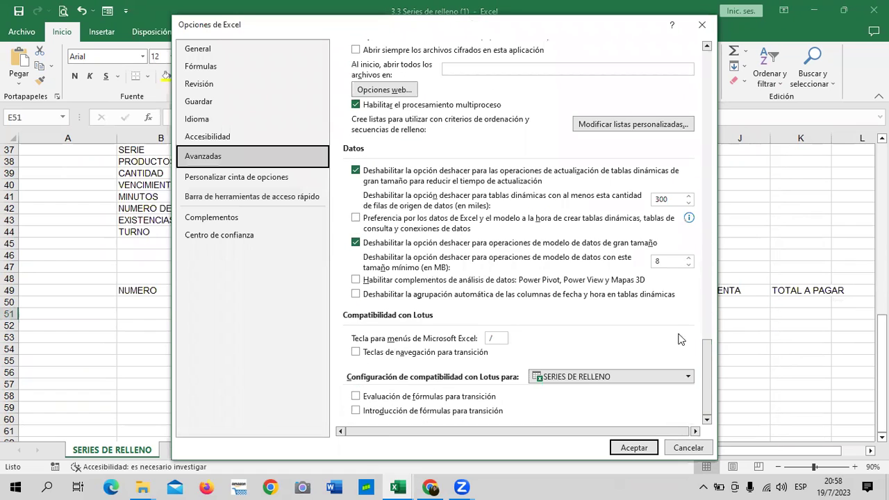
{"action": "left_click", "coordinate": [683, 127]}
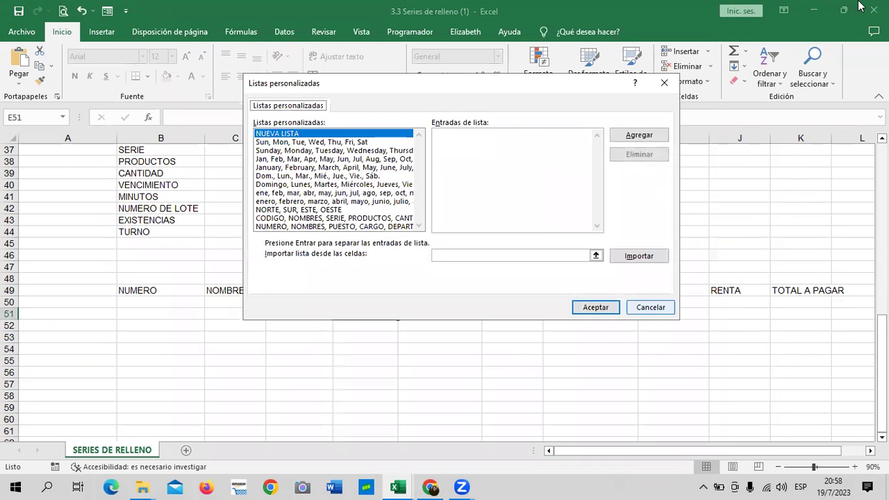
{"action": "left_click", "coordinate": [310, 210]}
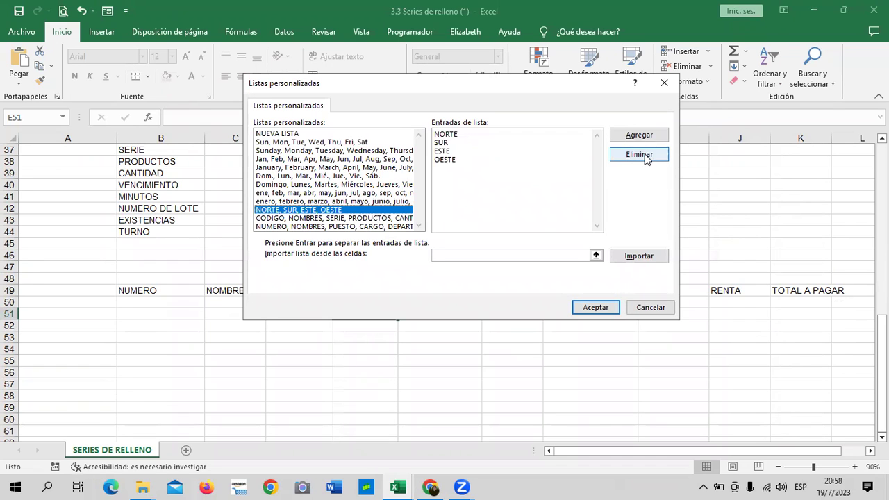
{"action": "left_click", "coordinate": [338, 159]}
{"action": "left_click", "coordinate": [329, 143]}
Step: Review the built-in weekday and month lists, then delete the list starting with CODIGO
{"action": "left_click", "coordinate": [325, 152]}
{"action": "left_click", "coordinate": [328, 176]}
{"action": "left_click", "coordinate": [331, 200]}
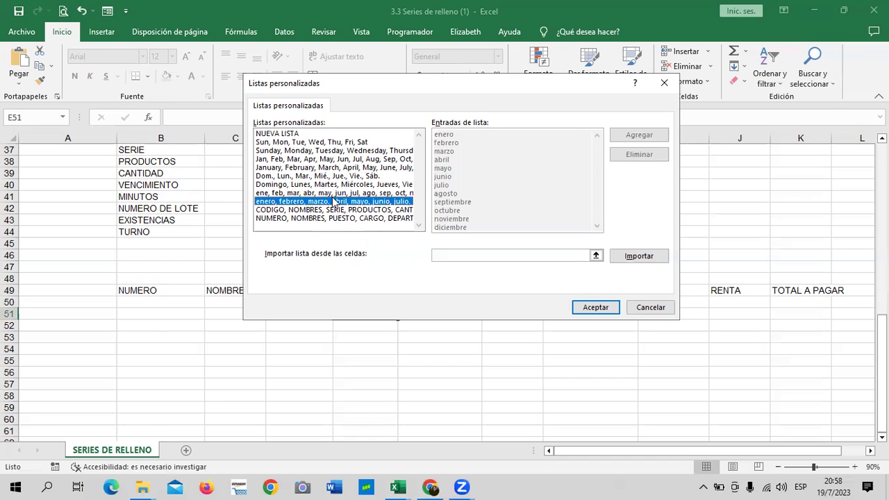
{"action": "left_click", "coordinate": [349, 184]}
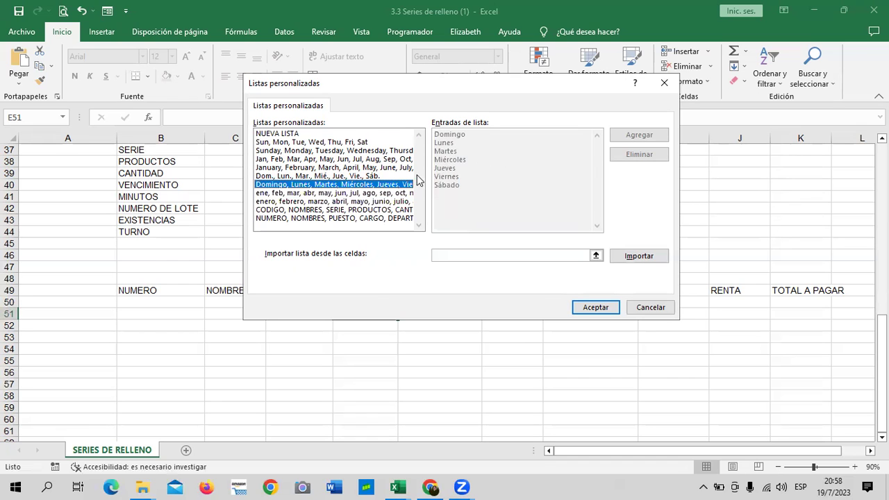
{"action": "left_click", "coordinate": [405, 167]}
{"action": "left_click", "coordinate": [406, 159]}
{"action": "left_click", "coordinate": [361, 150]}
{"action": "left_click", "coordinate": [330, 175]}
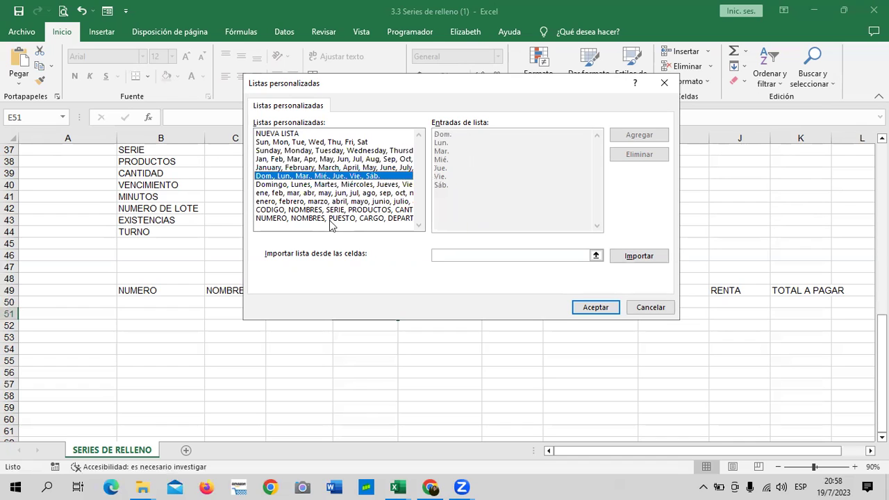
{"action": "left_click", "coordinate": [352, 209]}
{"action": "left_click", "coordinate": [640, 154]}
{"action": "left_click", "coordinate": [430, 279]}
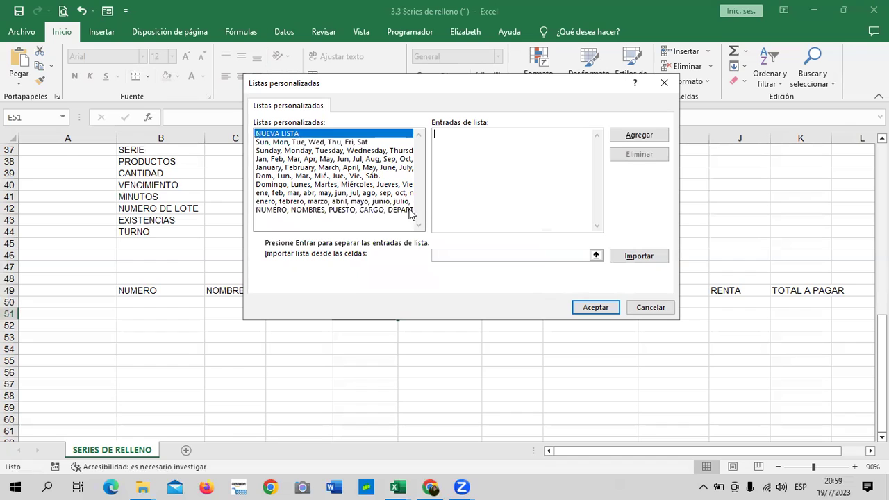
Step: Delete the NUMERO payroll headers list and accept the custom lists changes
{"action": "left_click", "coordinate": [394, 210]}
{"action": "left_click", "coordinate": [639, 154]}
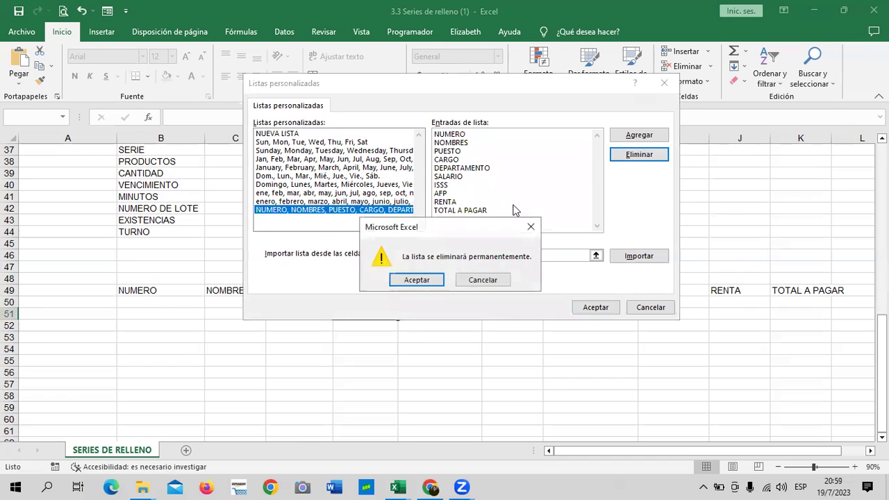
{"action": "left_click", "coordinate": [417, 279]}
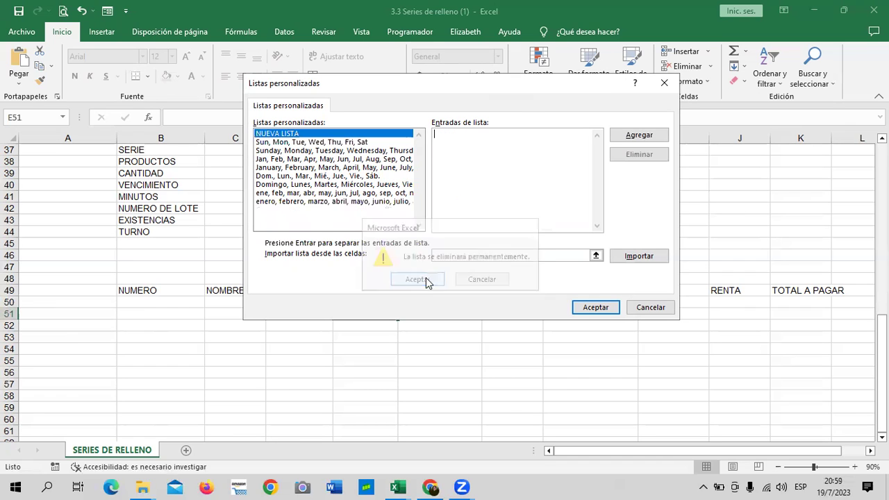
{"action": "left_click", "coordinate": [383, 194]}
{"action": "left_click", "coordinate": [378, 202]}
{"action": "left_click", "coordinate": [364, 168]}
{"action": "left_click", "coordinate": [348, 134]}
{"action": "left_click", "coordinate": [352, 193]}
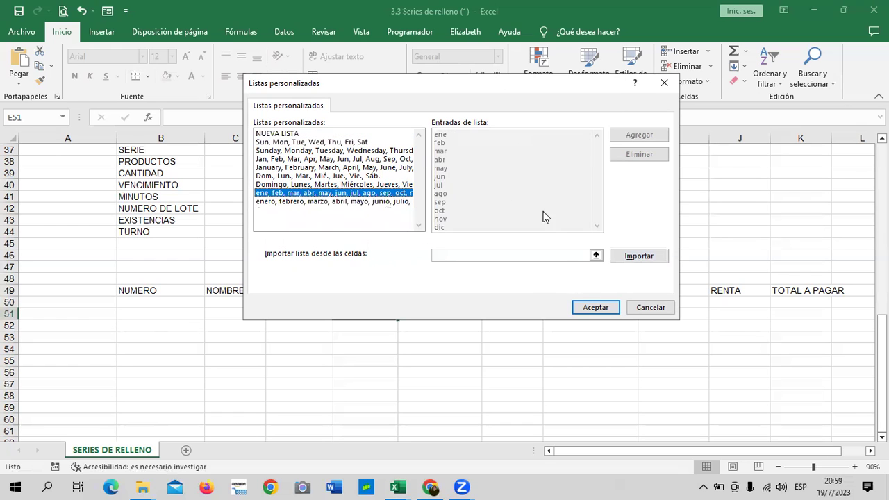
{"action": "left_click", "coordinate": [595, 307]}
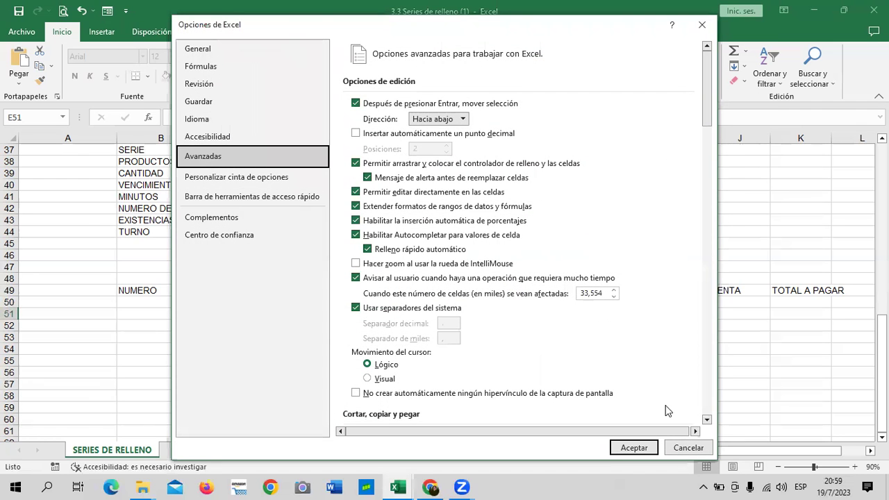
Step: Apply the options and fill NUMERO from B49 down to B55 as a test
{"action": "left_click", "coordinate": [634, 448]}
{"action": "left_click_drag", "start_coordinate": [590, 361], "coordinate": [590, 348]}
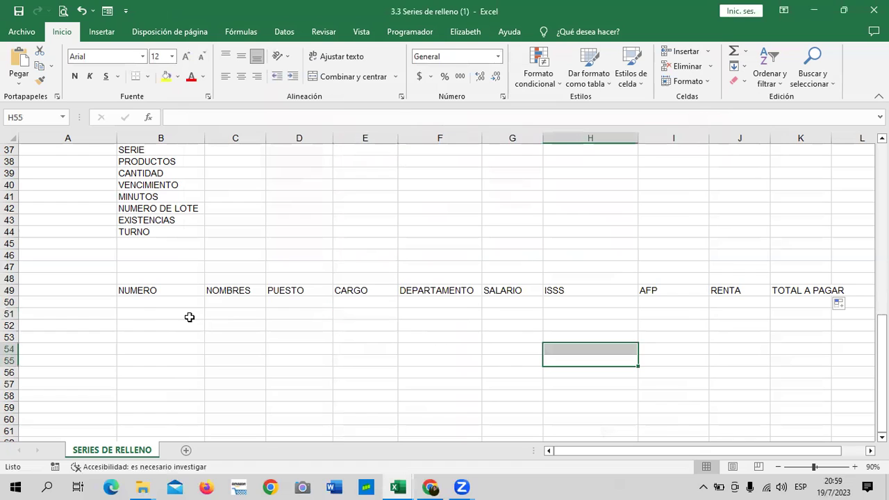
{"action": "left_click", "coordinate": [146, 292]}
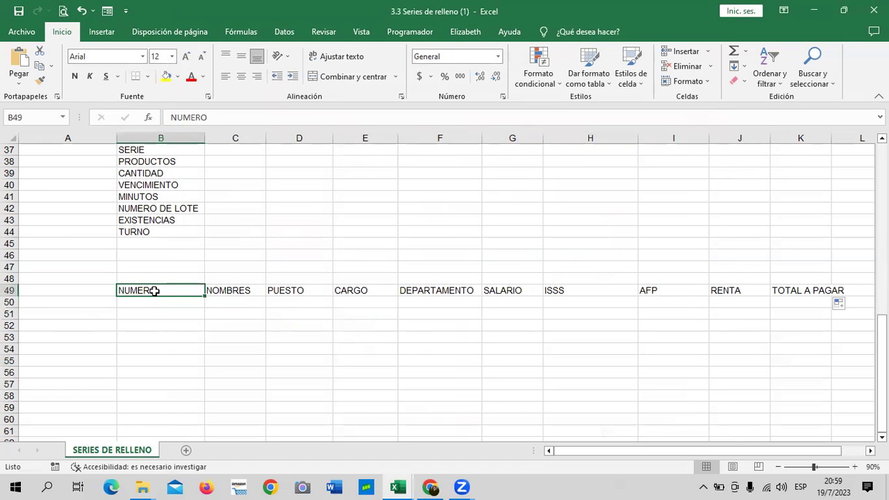
{"action": "left_click_drag", "start_coordinate": [203, 297], "coordinate": [203, 363]}
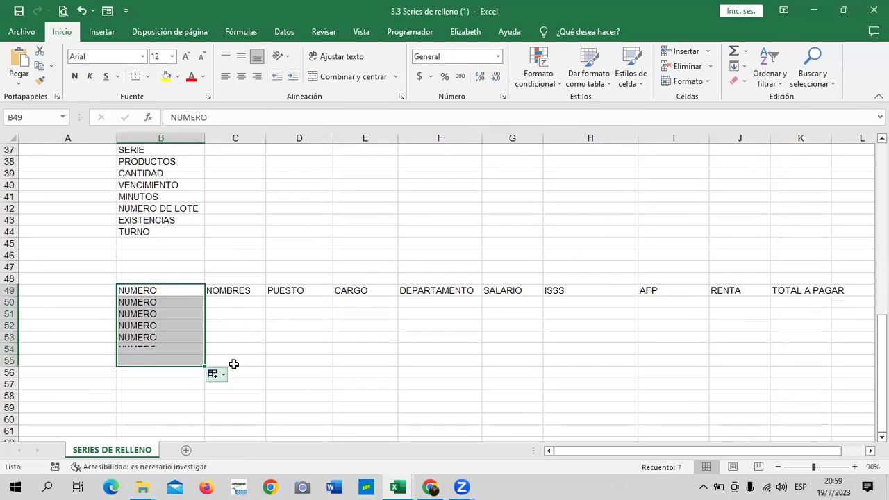
{"action": "left_click", "coordinate": [272, 360]}
Step: Clear the copied NUMERO values from B50:B55
{"action": "left_click_drag", "start_coordinate": [174, 300], "coordinate": [173, 359]}
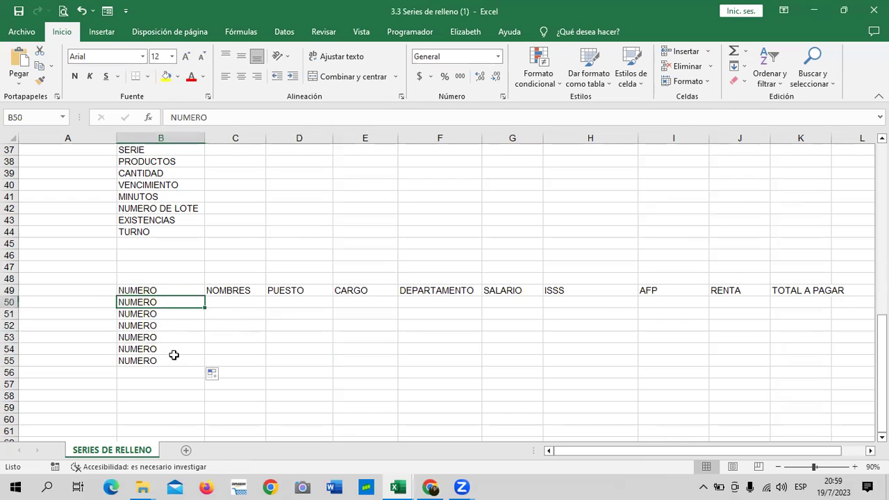
{"action": "key", "text": "Delete"}
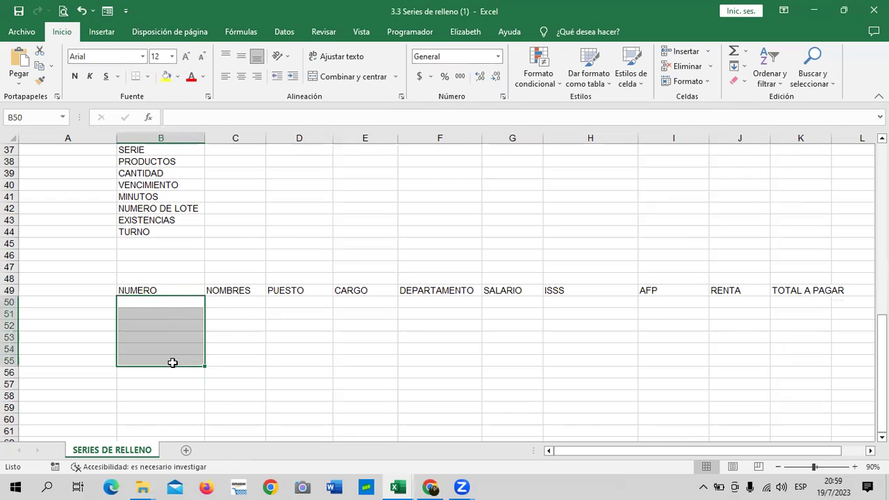
{"action": "left_click", "coordinate": [427, 379]}
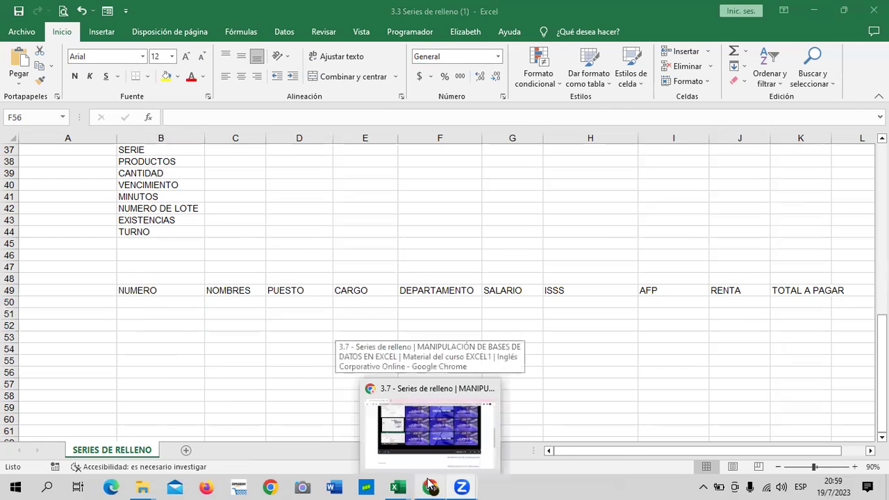
Step: Switch to Chrome and go to the 3.9 Objetivo de la lección page's Lista de validación slide
{"action": "mouse_move", "coordinate": [430, 487]}
{"action": "left_click", "coordinate": [431, 436]}
{"action": "scroll", "coordinate": [523, 293], "scroll_direction": "up", "scroll_amount": 2}
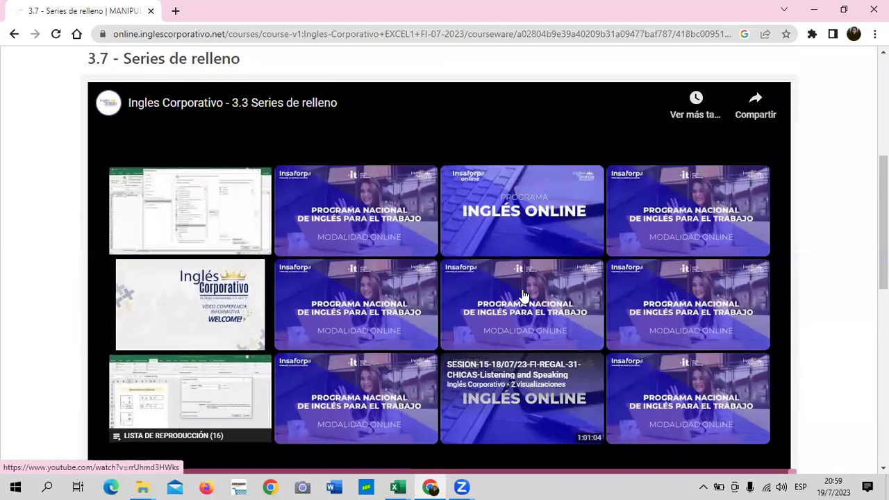
{"action": "scroll", "coordinate": [523, 294], "scroll_direction": "up", "scroll_amount": 2}
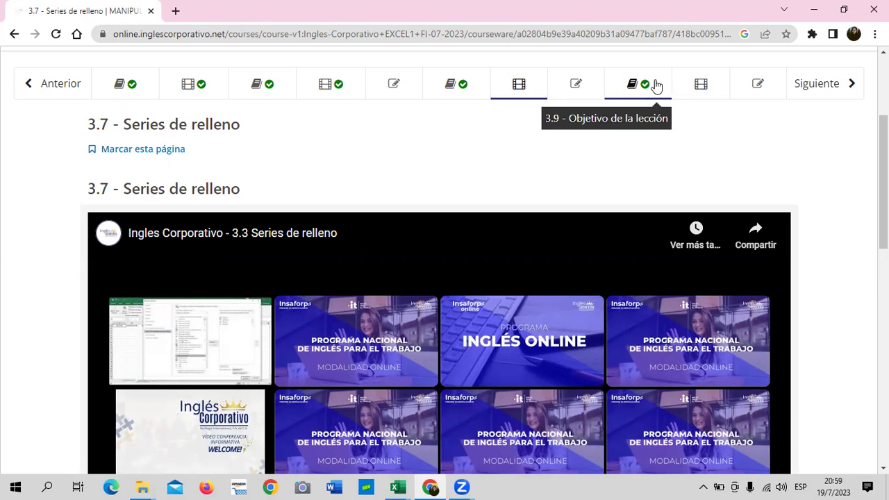
{"action": "left_click", "coordinate": [656, 85]}
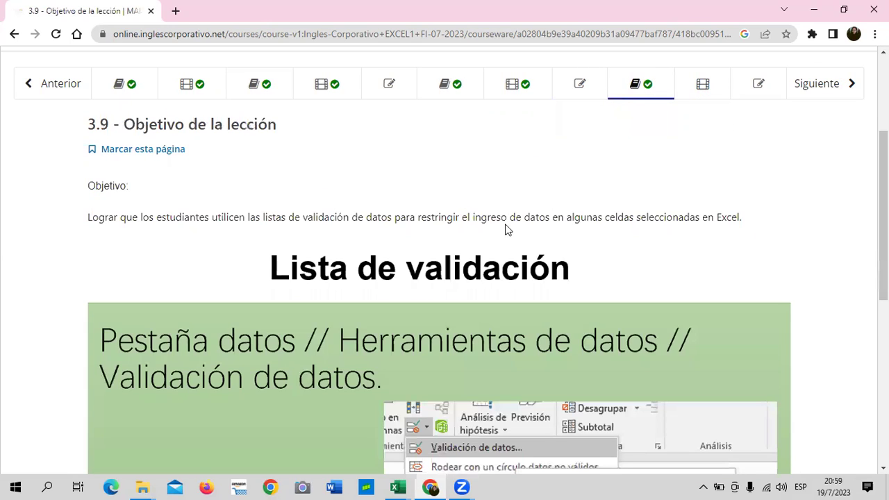
{"action": "scroll", "coordinate": [513, 225], "scroll_direction": "down", "scroll_amount": 3}
{"action": "scroll", "coordinate": [517, 223], "scroll_direction": "down", "scroll_amount": 5}
{"action": "scroll", "coordinate": [518, 223], "scroll_direction": "up", "scroll_amount": 1}
{"action": "scroll", "coordinate": [517, 222], "scroll_direction": "up", "scroll_amount": 2}
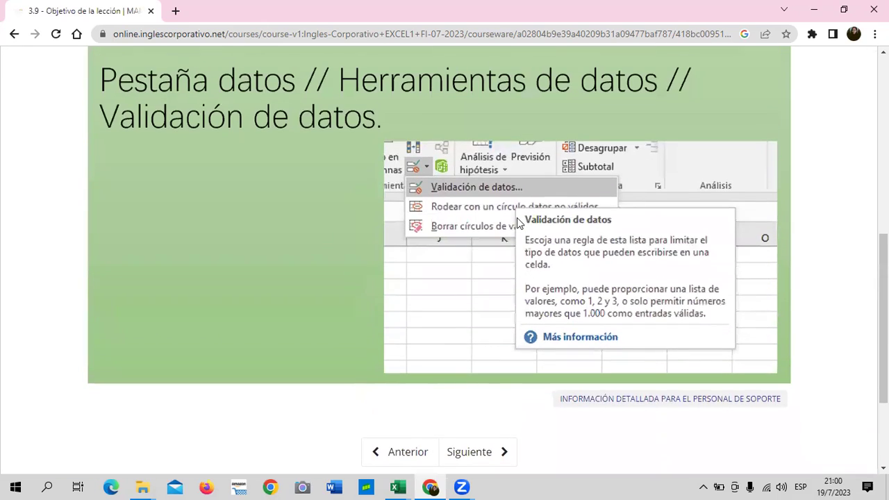
{"action": "scroll", "coordinate": [400, 243], "scroll_direction": "up", "scroll_amount": 1}
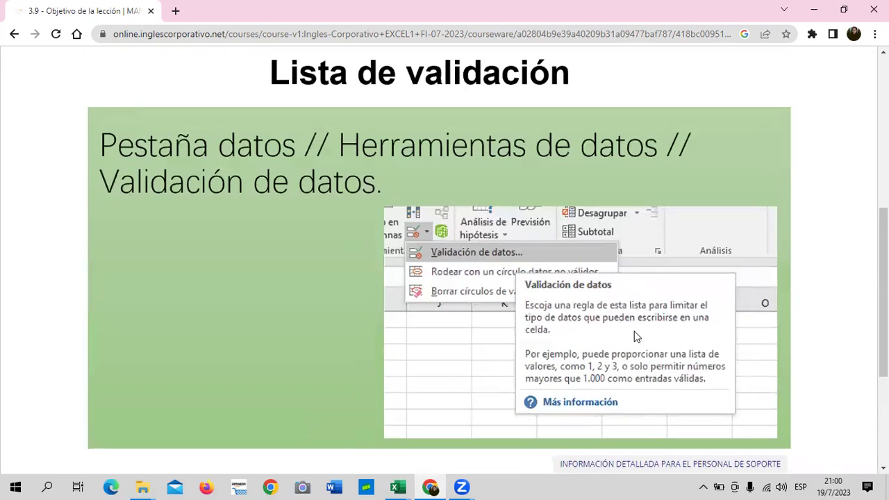